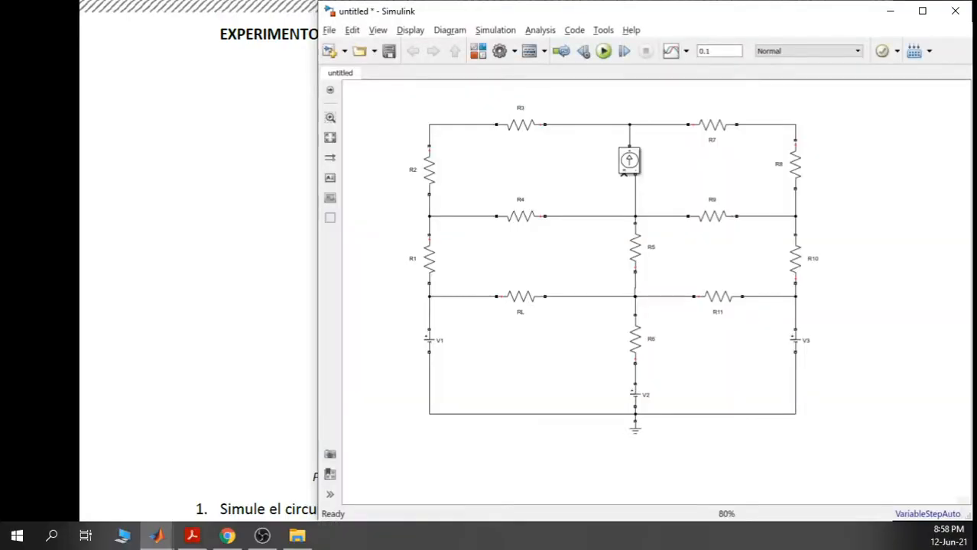
- Bring the lab PDF forward, exit full screen, and restore its window beside Simulink
left_click(221, 184)
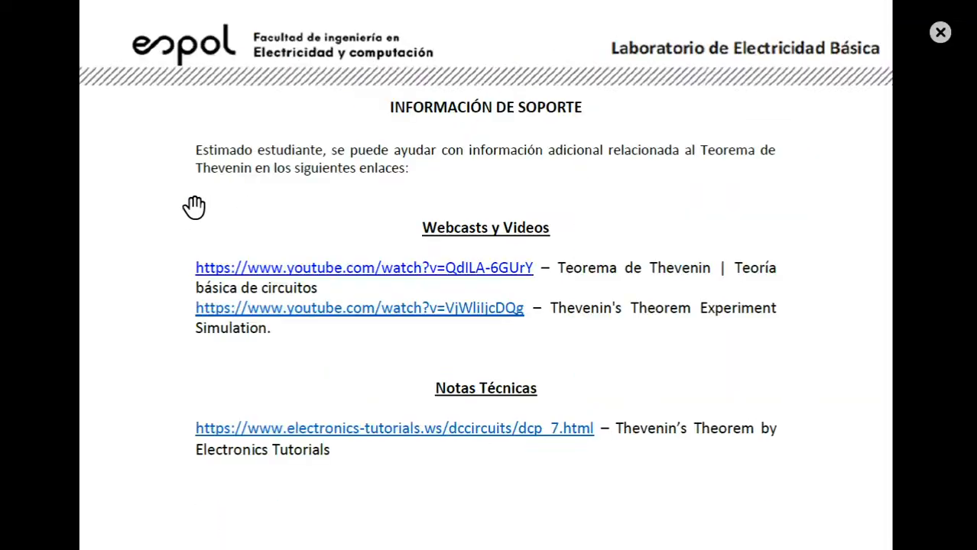
left_click(939, 32)
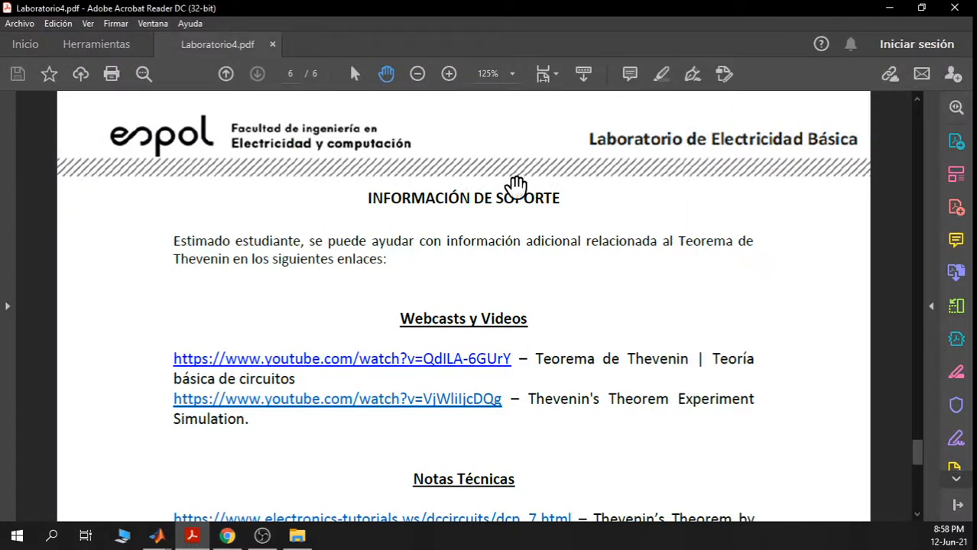
left_click(920, 7)
left_click_drag(164, 246, 117, 261)
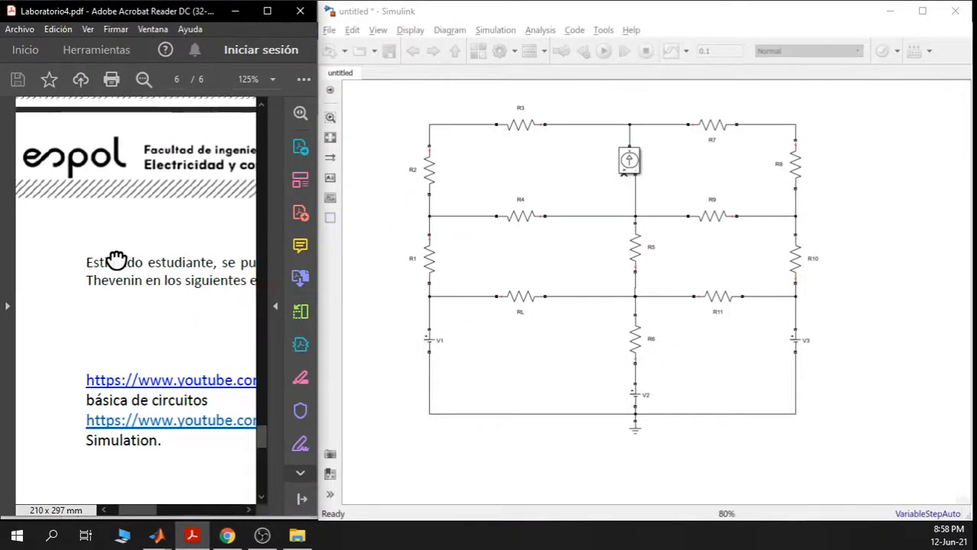
- Set the PDF zoom to 75% and scroll to the Figure 2 schematic on page 5
left_click(275, 79)
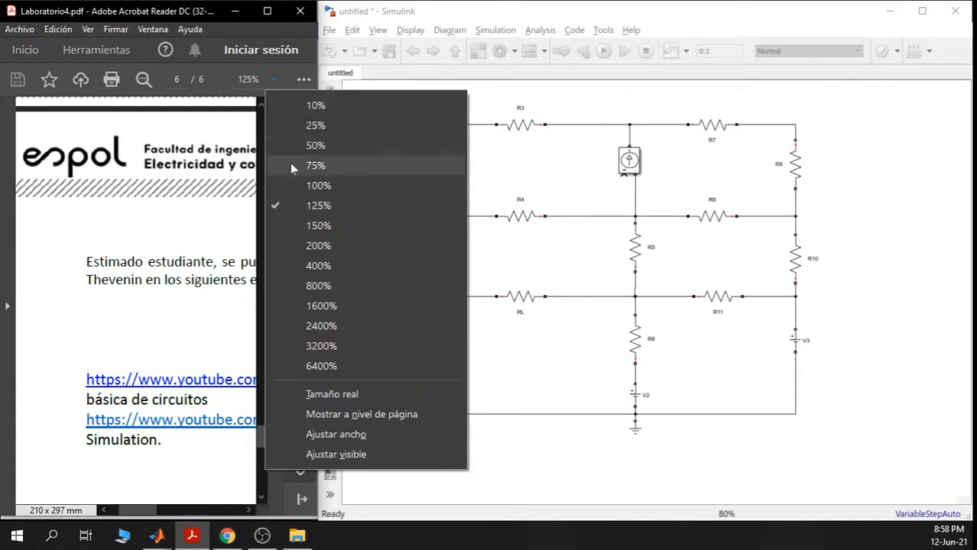
left_click(294, 163)
scroll(169, 262, "up", 4)
scroll(176, 260, "up", 8)
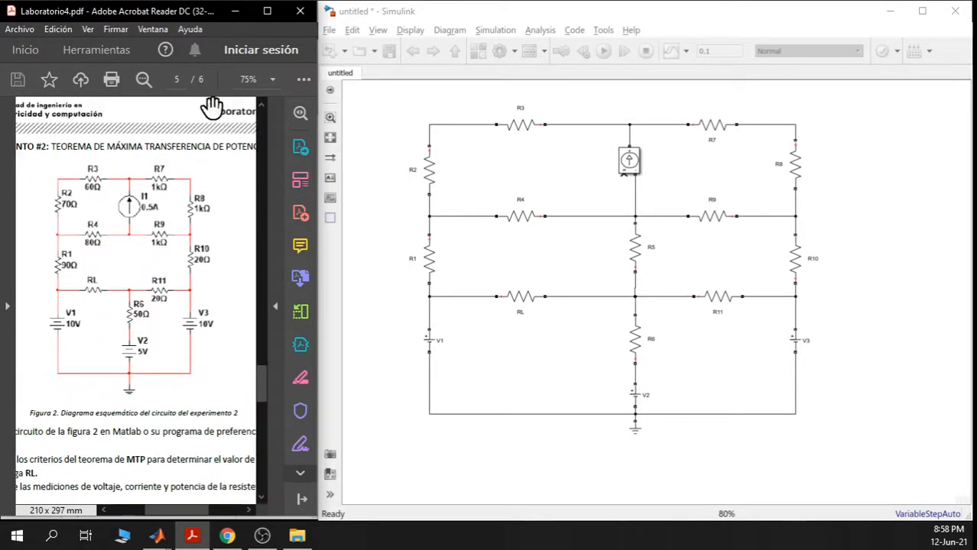
left_click(272, 79)
left_click(310, 186)
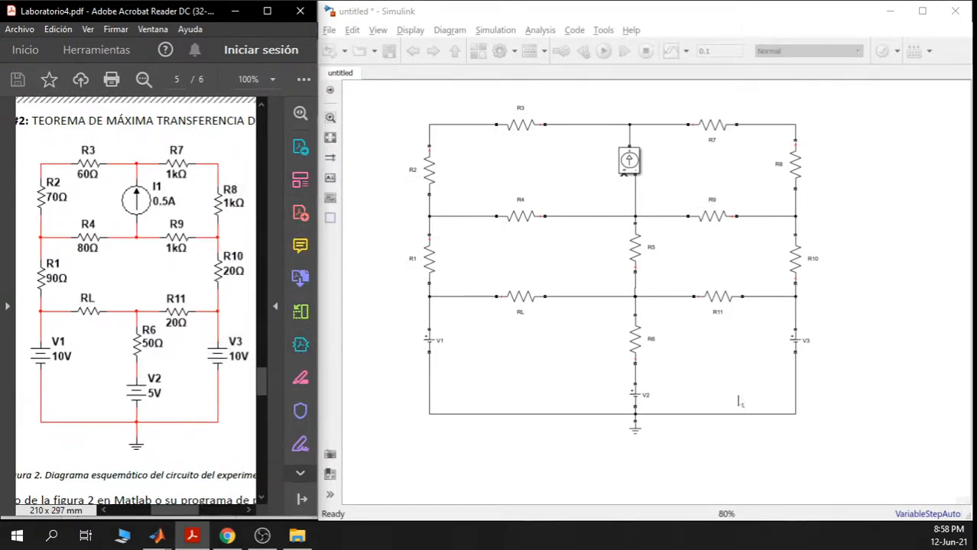
left_click(436, 350)
left_click(634, 398)
left_click(429, 184)
left_click(525, 138)
left_click(523, 217)
left_click(635, 338)
left_click(637, 346)
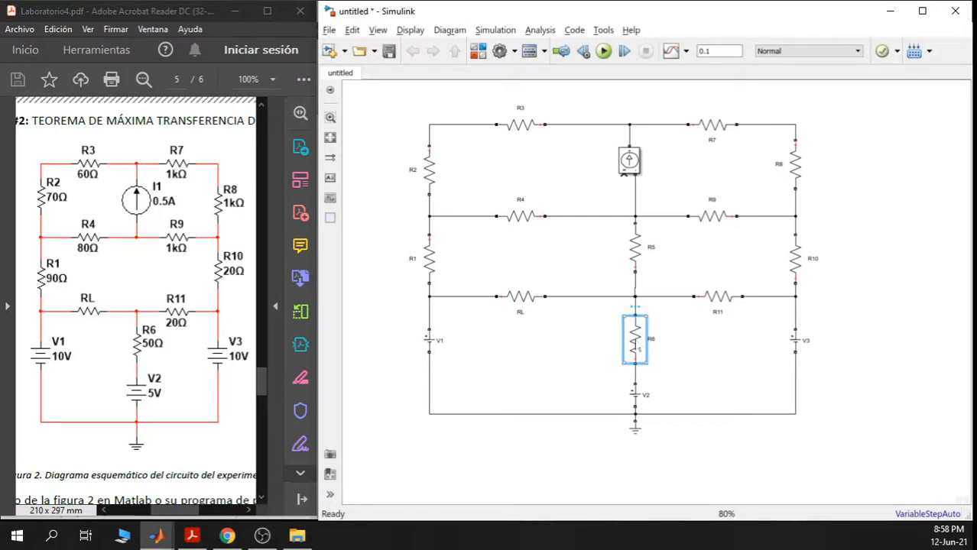
left_click(719, 124)
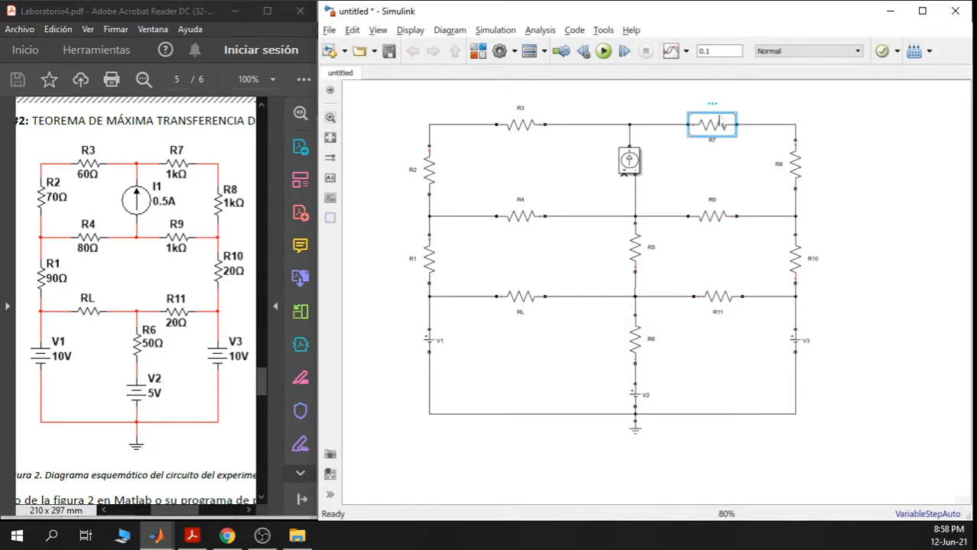
left_click(801, 172)
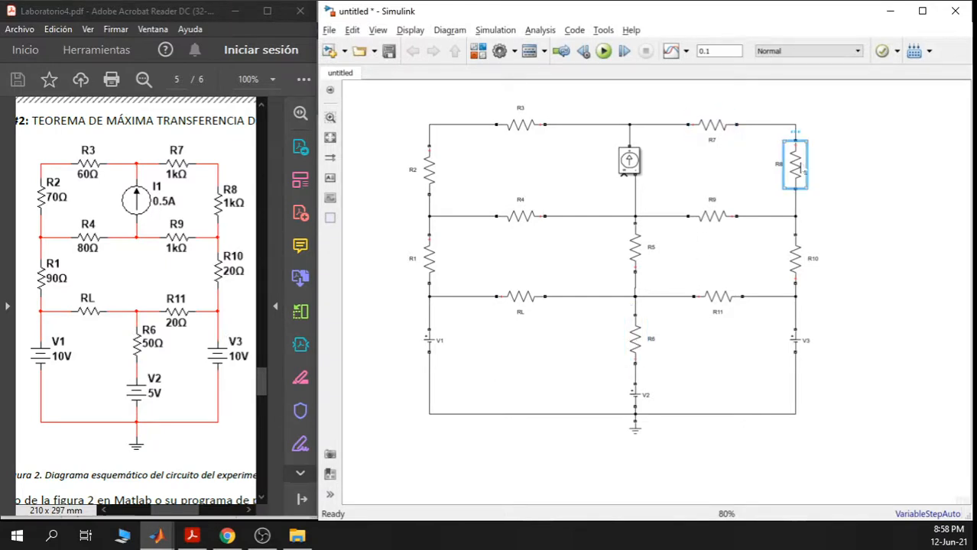
left_click(706, 218)
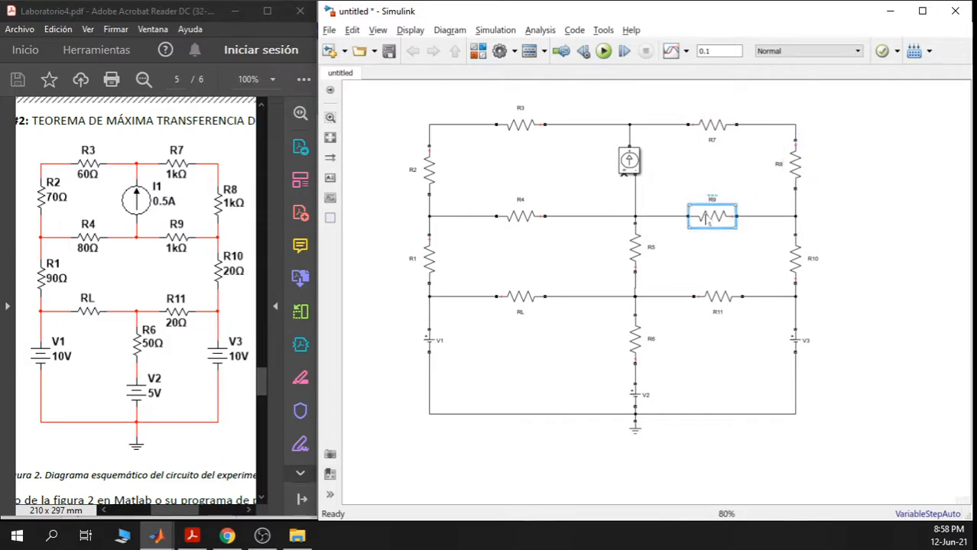
left_click(795, 266)
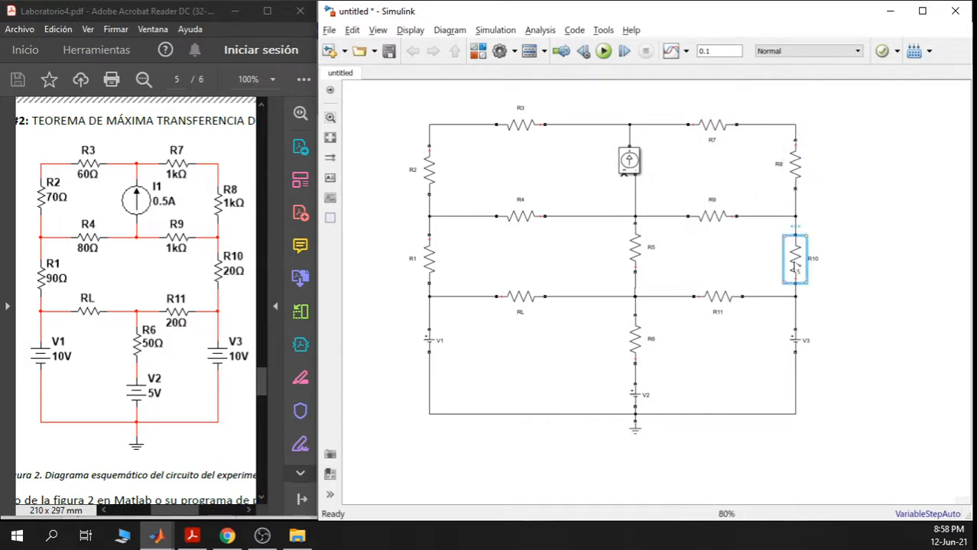
left_click(714, 299)
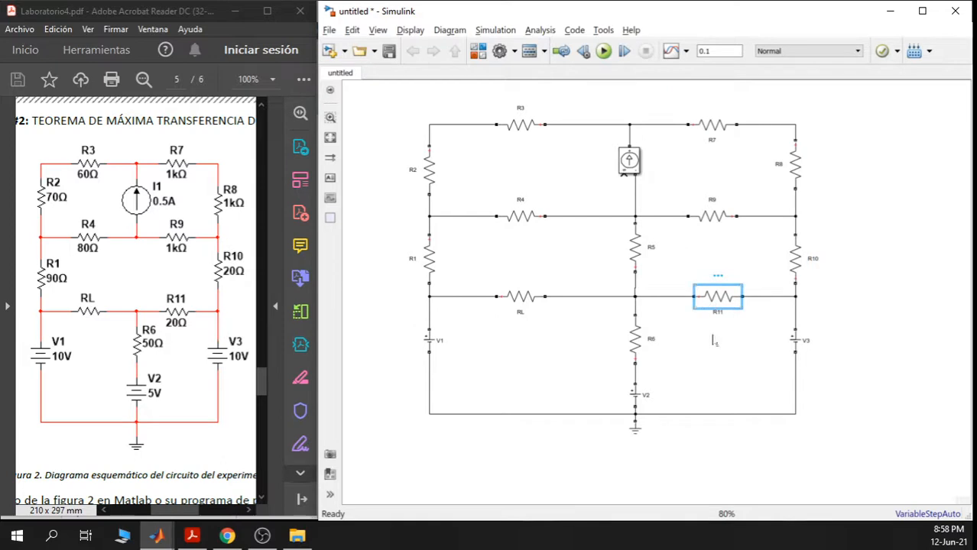
left_click(523, 301)
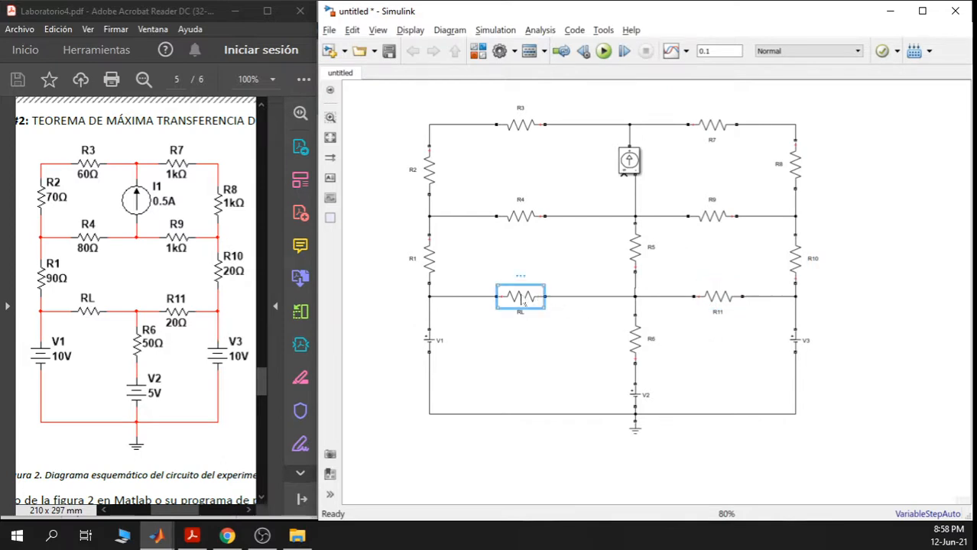
left_click(537, 364)
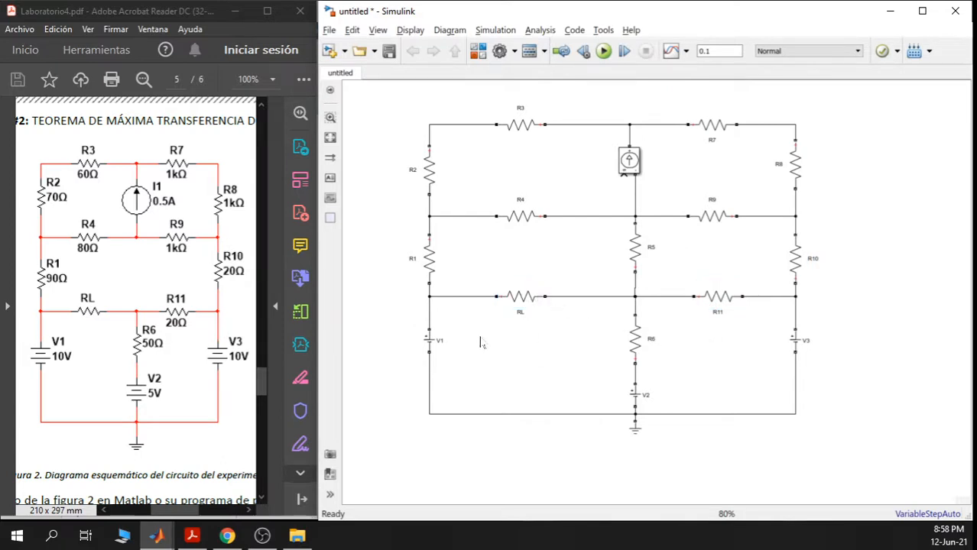
left_click(430, 341)
- Change the amplitudes of sources V1 and V2 from 100 to the variables V1 and V2
double_click(430, 342)
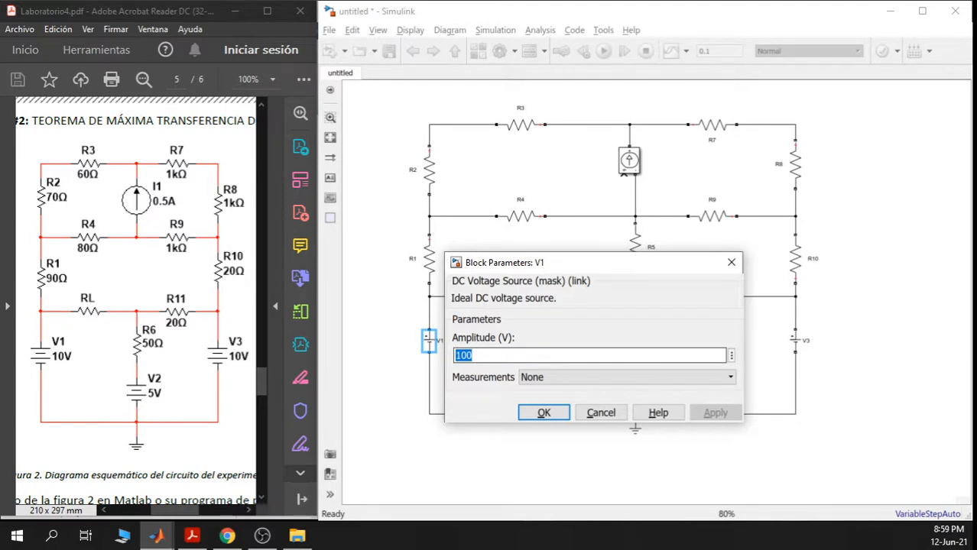
type("V")
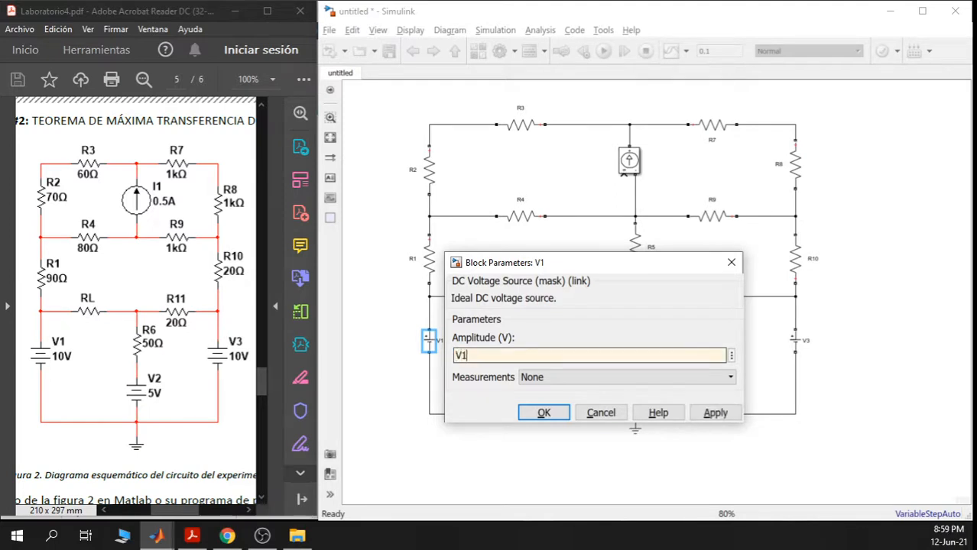
type("1")
left_click(713, 412)
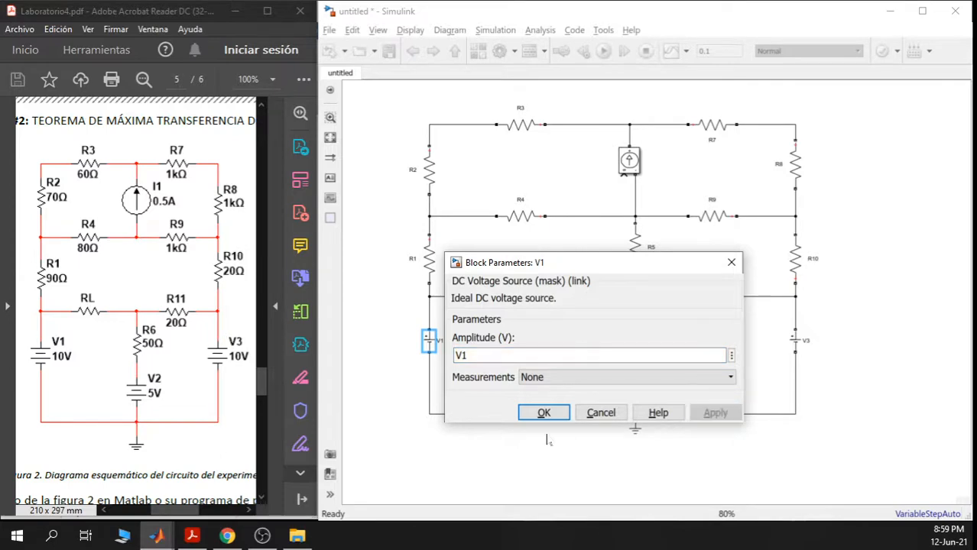
left_click(544, 412)
scroll(656, 382, "up", 4)
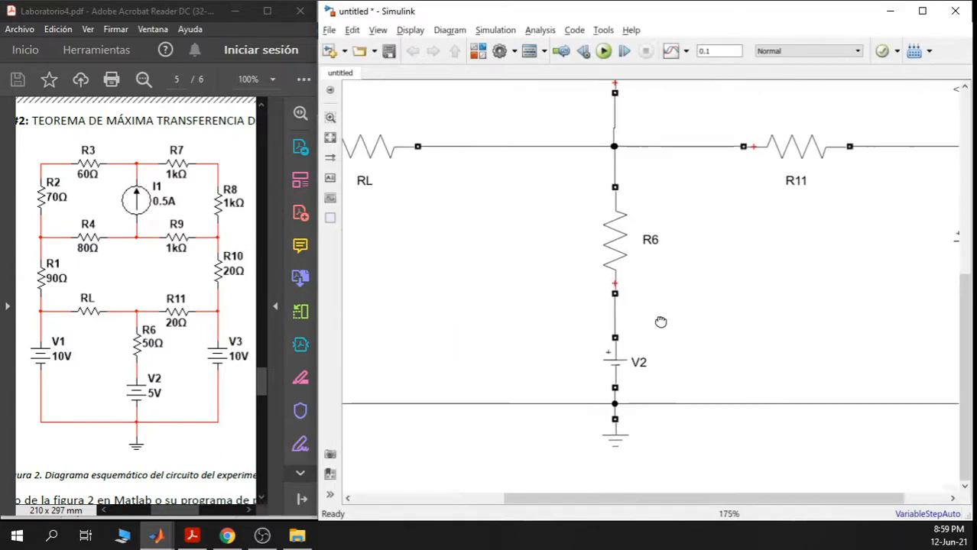
double_click(572, 317)
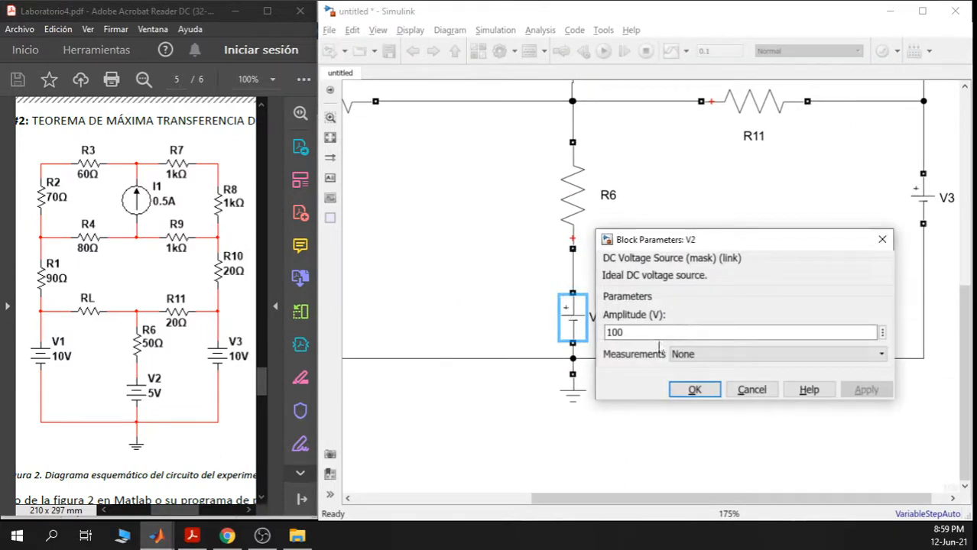
type("V2")
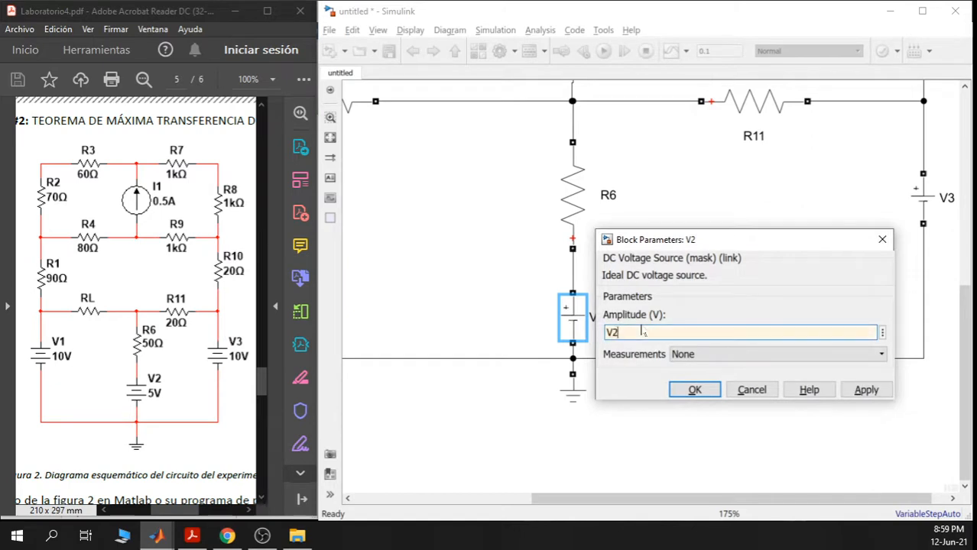
left_click(863, 390)
left_click(693, 390)
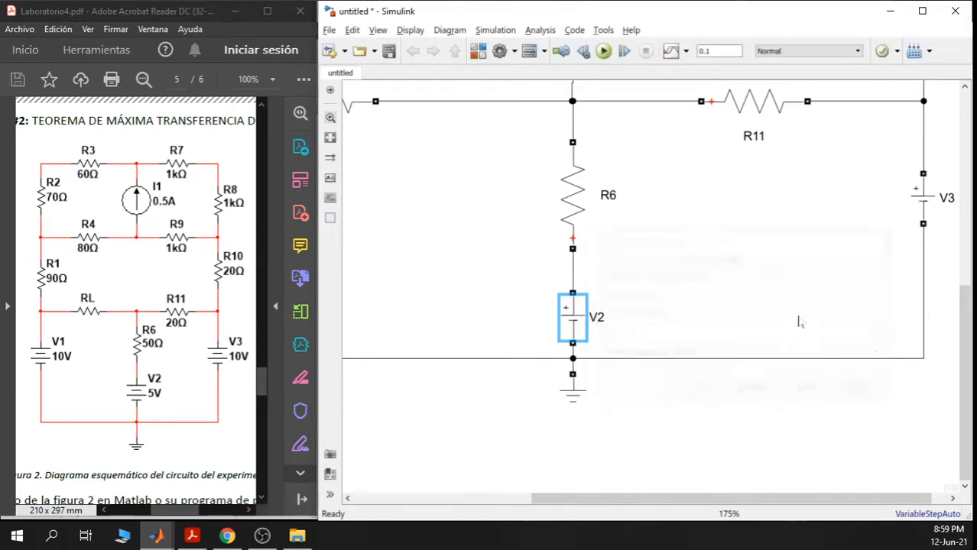
- Change source V3's amplitude from 100 to the variable V3
scroll(805, 308, "down", 2)
scroll(806, 308, "up", 2)
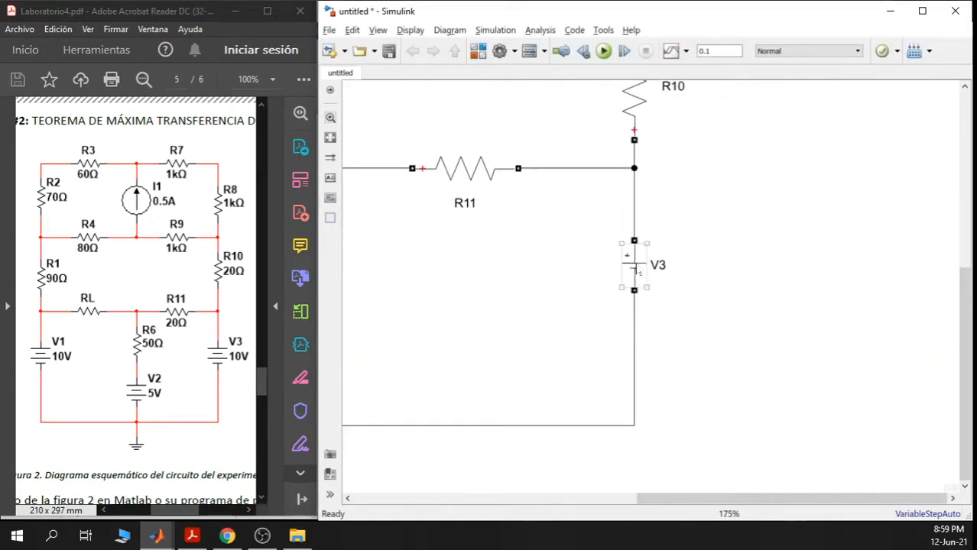
left_click(635, 269)
double_click(633, 262)
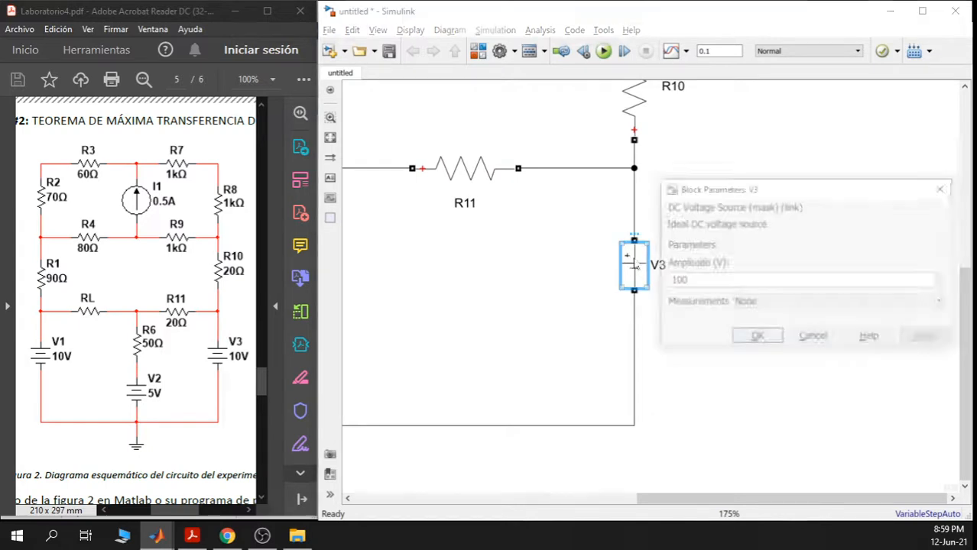
type("V3")
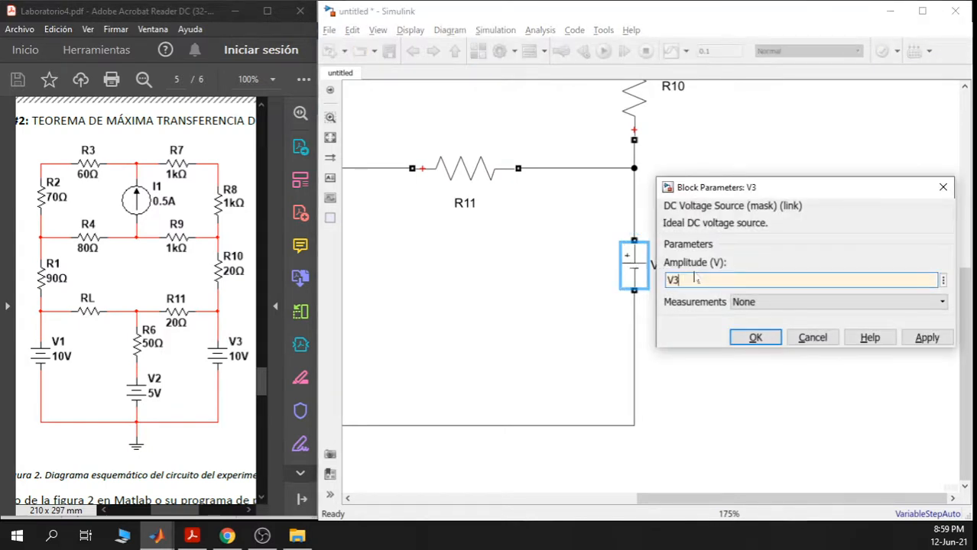
left_click(926, 337)
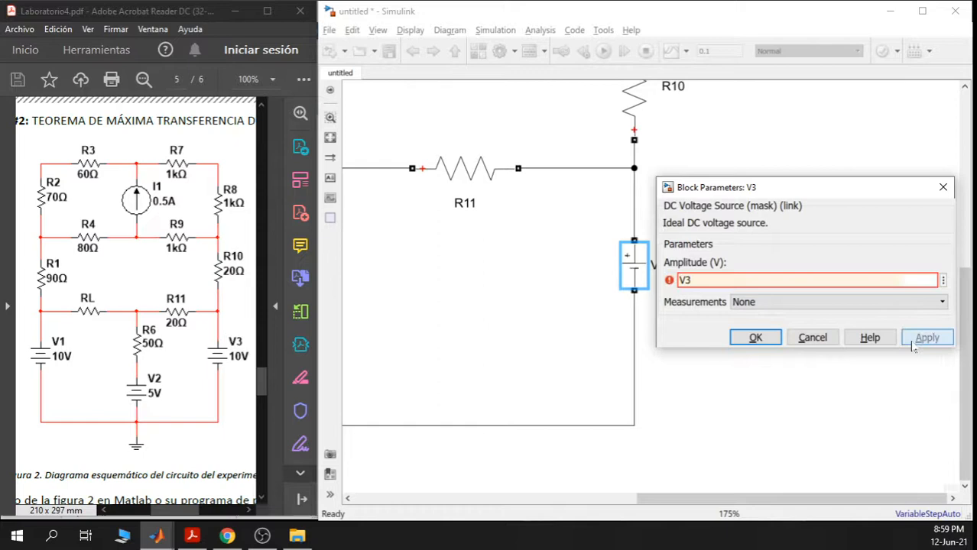
left_click(755, 337)
scroll(760, 340, "down", 3)
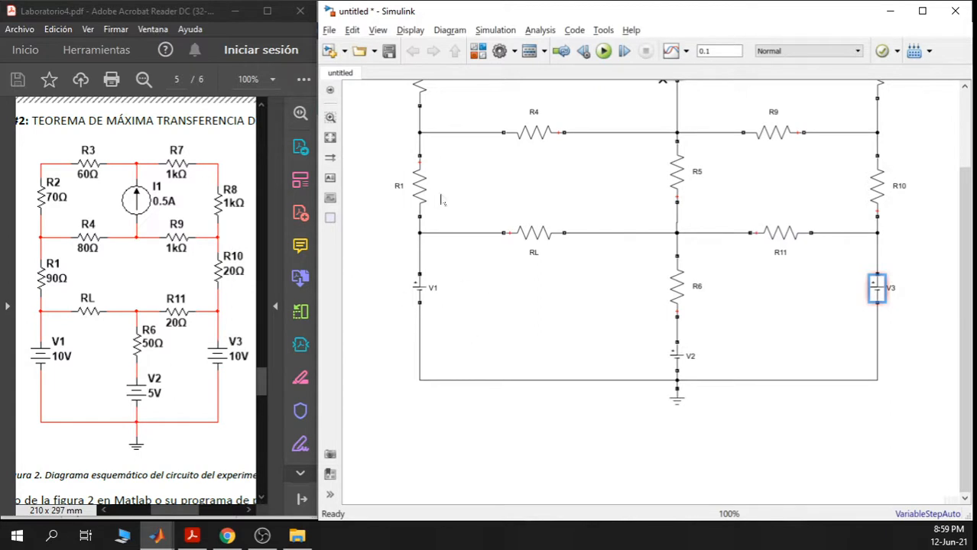
- Inspect resistor R1's resistance value, closing its parameters without changes
scroll(440, 200, "up", 3)
left_click(444, 264)
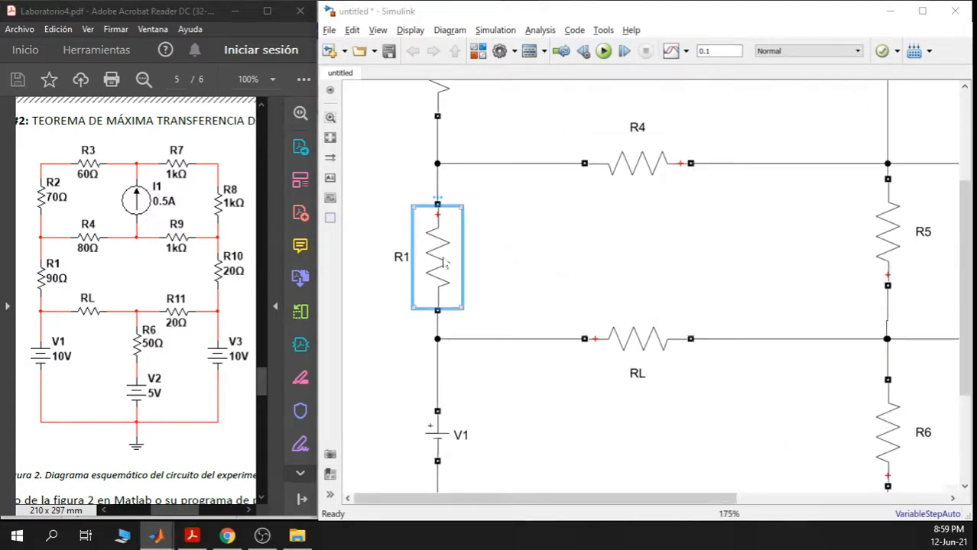
double_click(446, 263)
left_click_drag(527, 295, 464, 298)
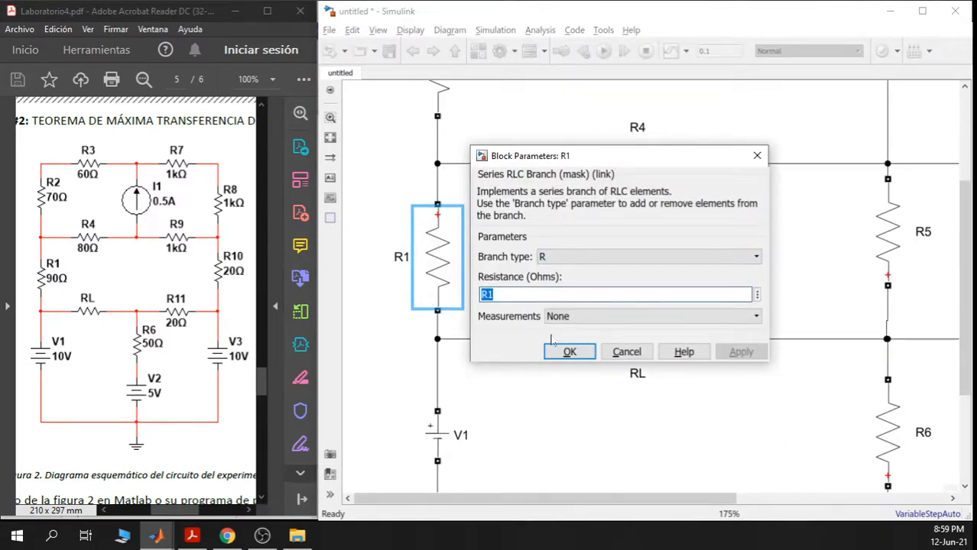
left_click(569, 352)
- Change the resistances of R2 and R3 from R1 to R2 and R3, and verify R3
scroll(563, 273, "down", 4)
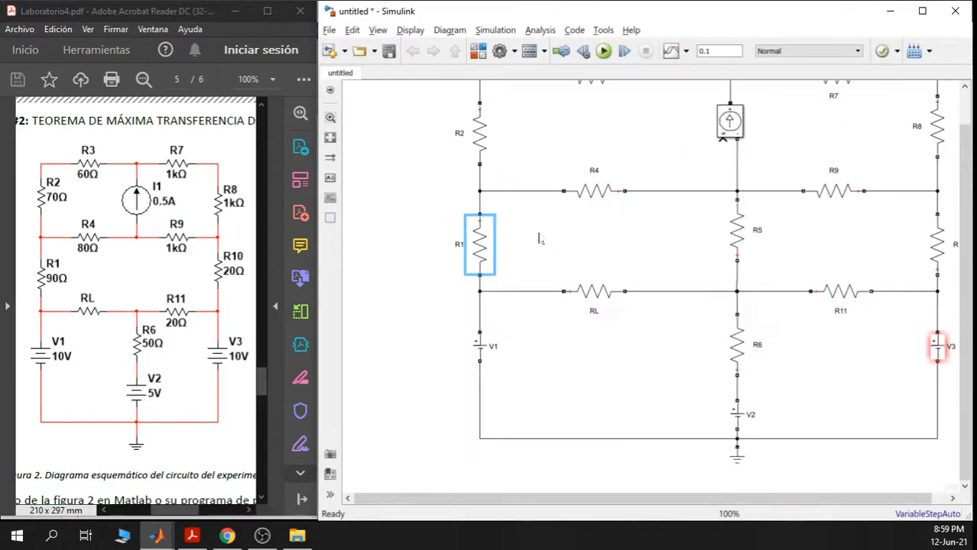
scroll(533, 228, "up", 3)
double_click(471, 307)
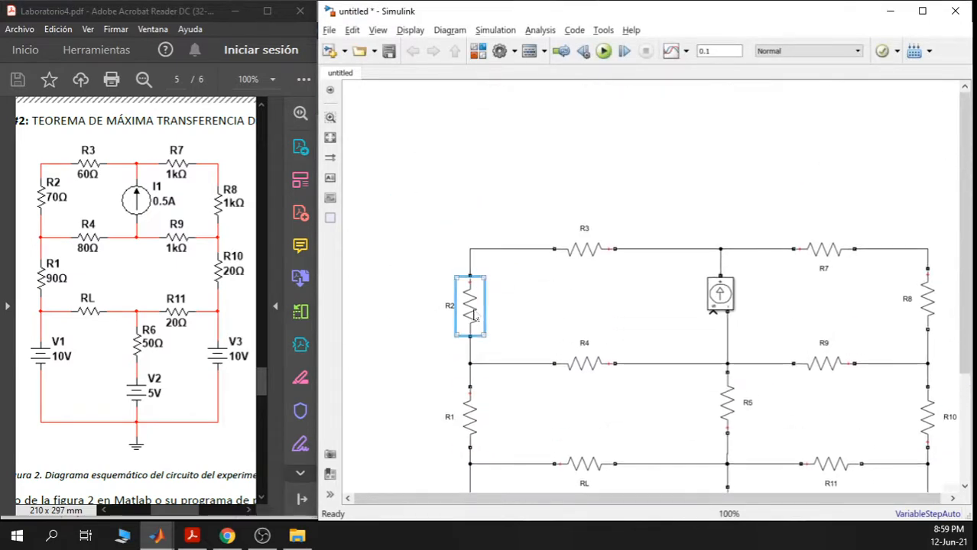
left_click_drag(527, 344, 504, 344)
left_click(525, 344)
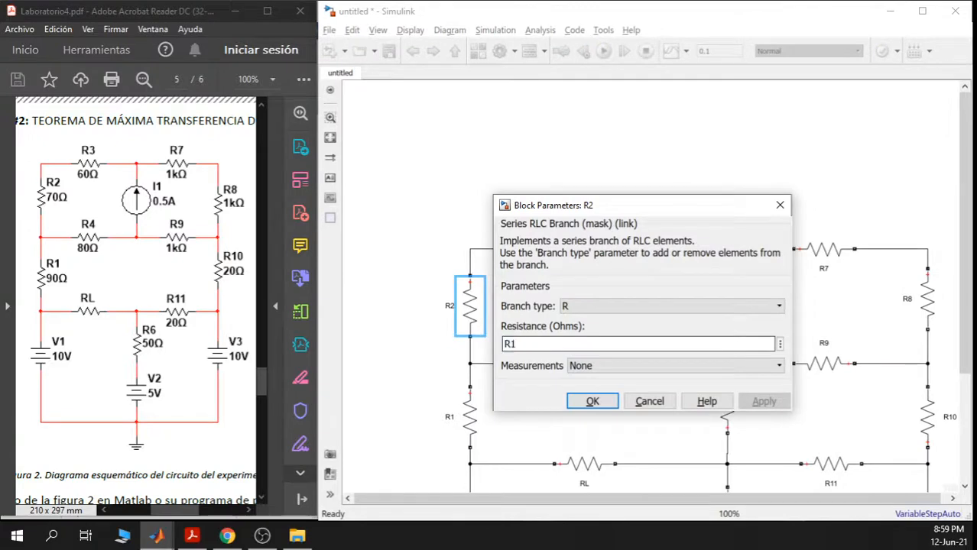
key("BackSpace")
type("2")
key("Return")
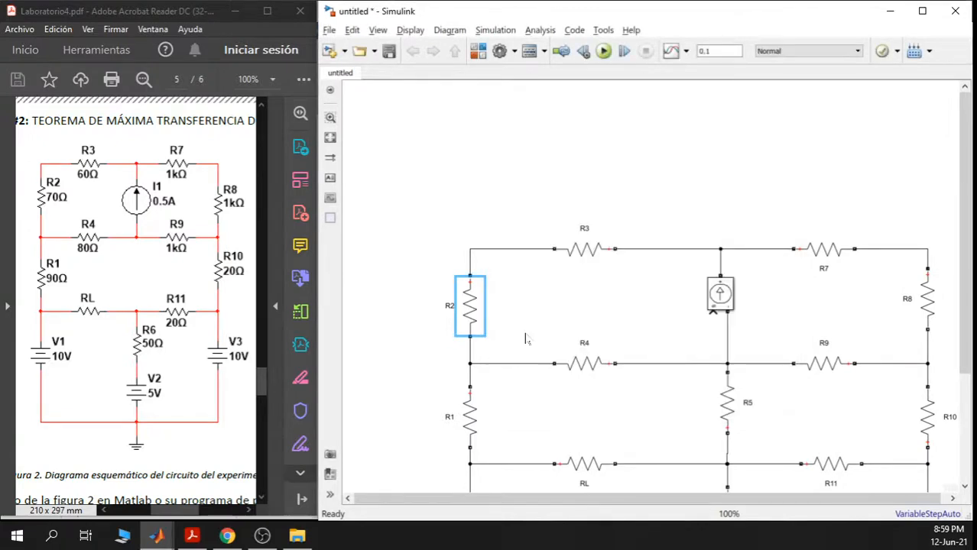
double_click(585, 249)
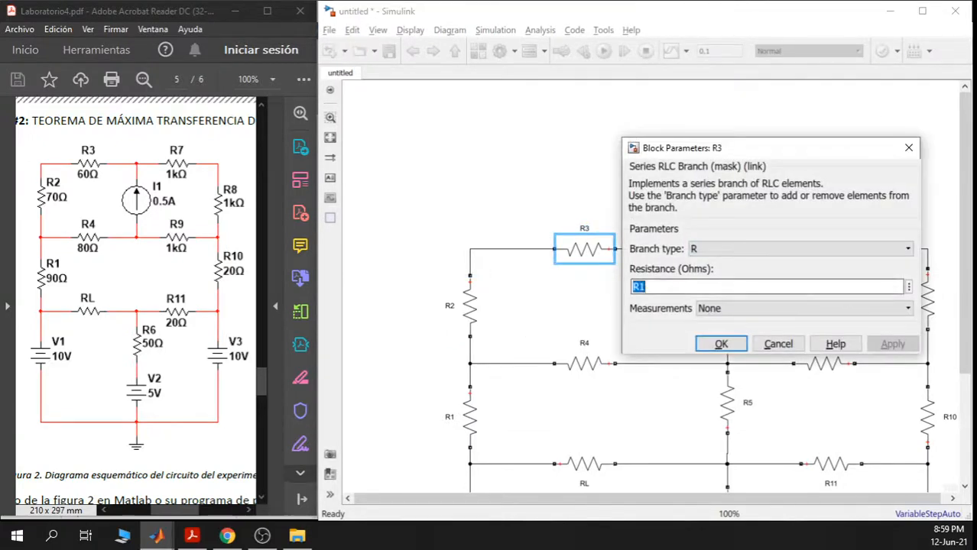
double_click(641, 286)
type("3")
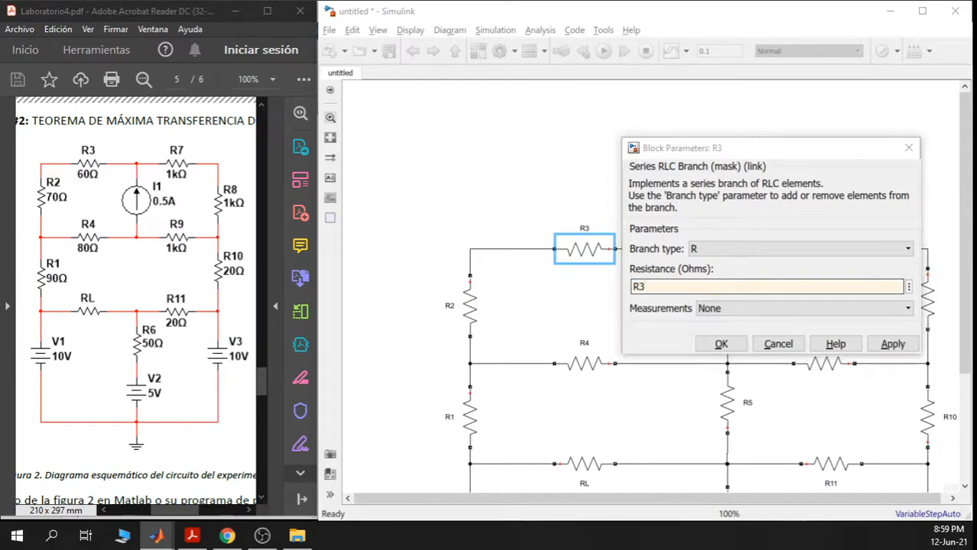
key("Return")
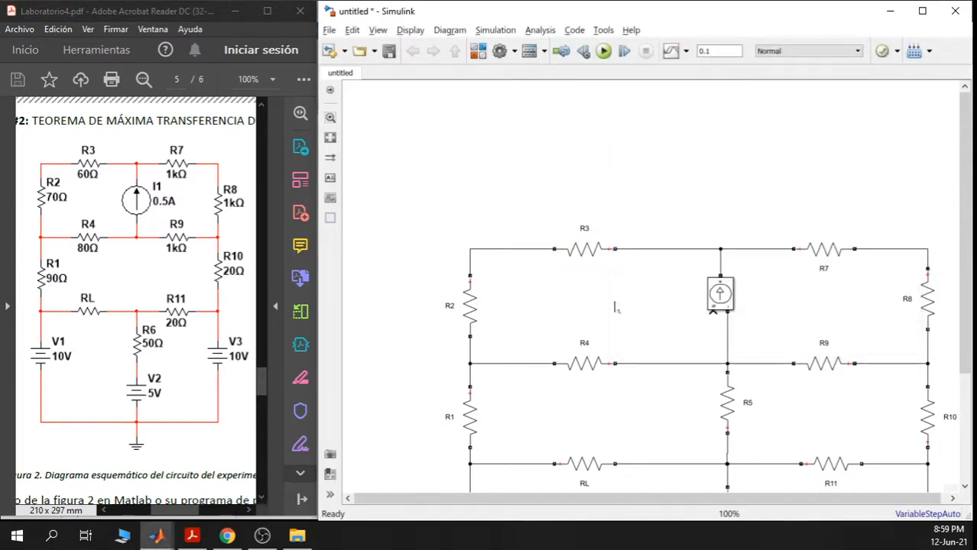
double_click(585, 249)
left_click(722, 346)
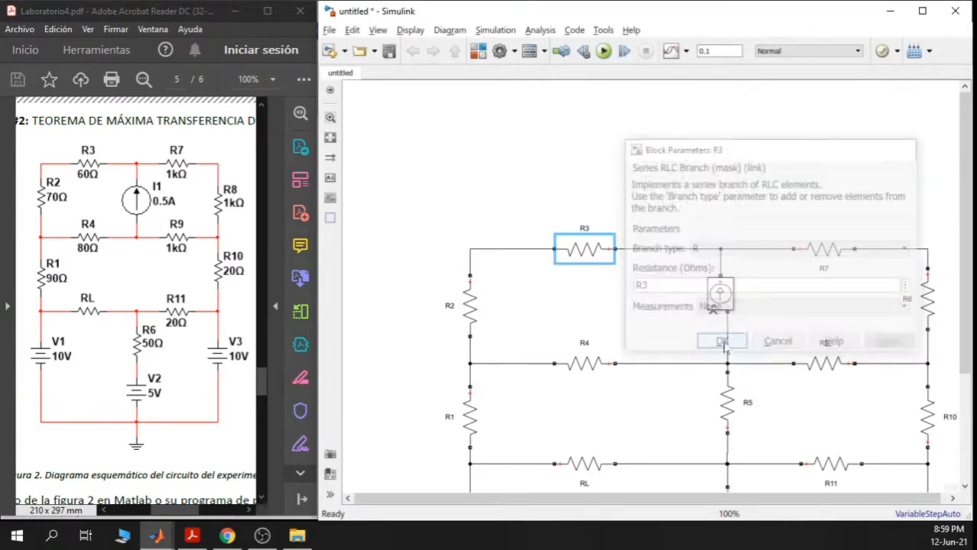
- Change the resistances of R4 and R5 from R1 to R4 and R5
left_click(588, 365)
double_click(590, 367)
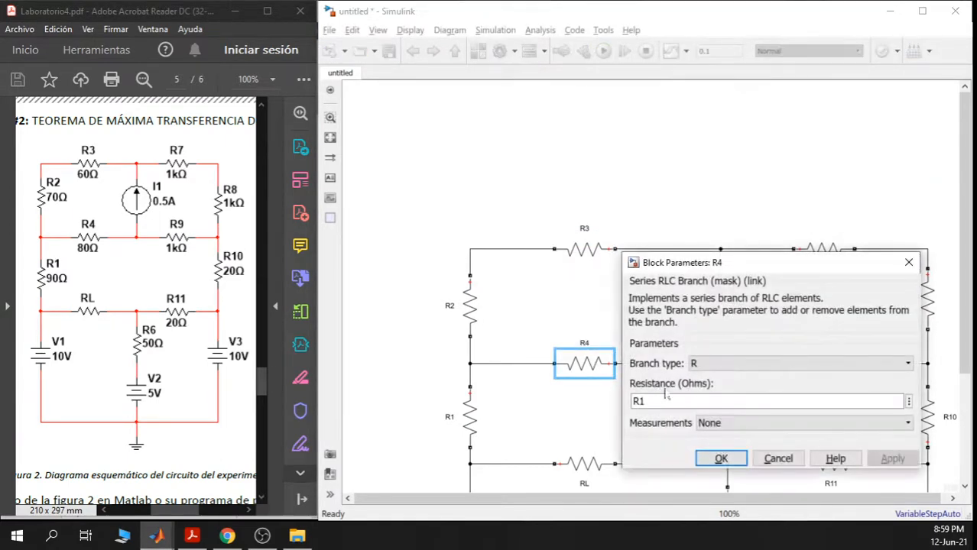
double_click(639, 402)
left_click_drag(647, 401, 589, 274)
type("4")
left_click(721, 458)
scroll(773, 231, "up", 1)
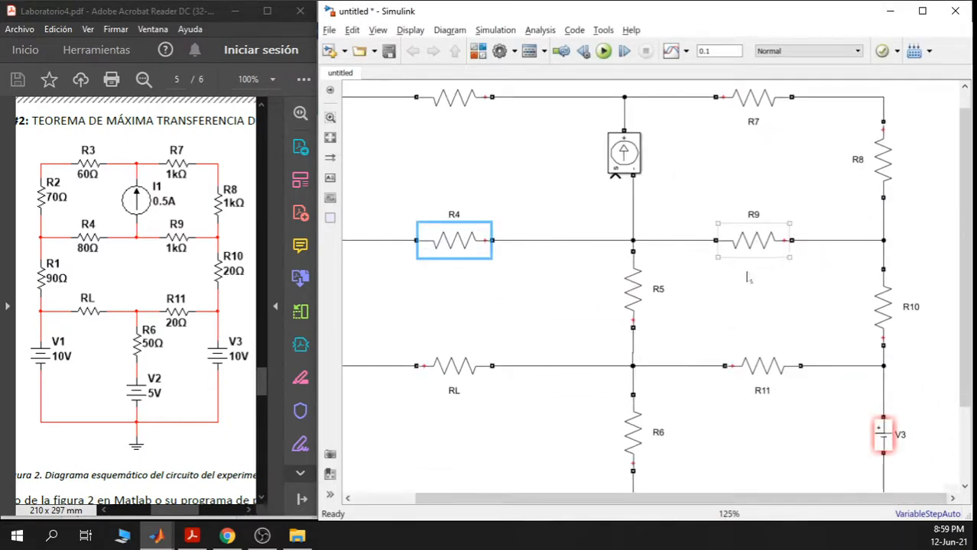
double_click(633, 289)
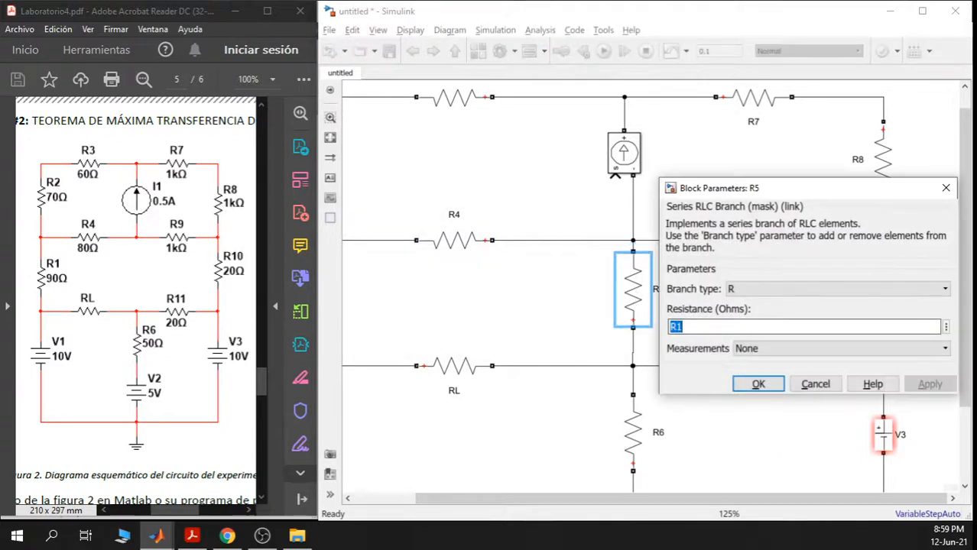
left_click(684, 327)
type("5")
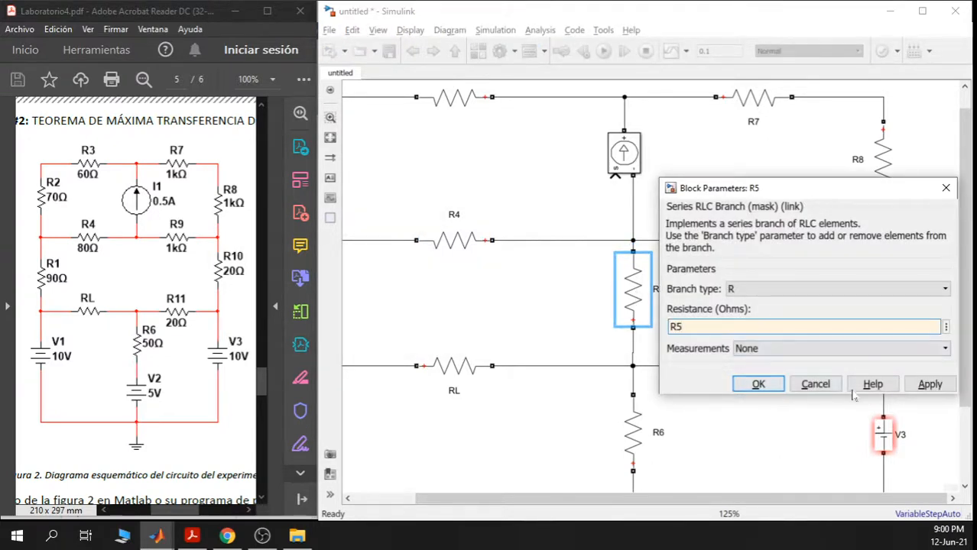
left_click(758, 384)
- Delete resistor R5 and its leftover dangling wires from the circuit's middle branch
scroll(144, 330, "up", 3)
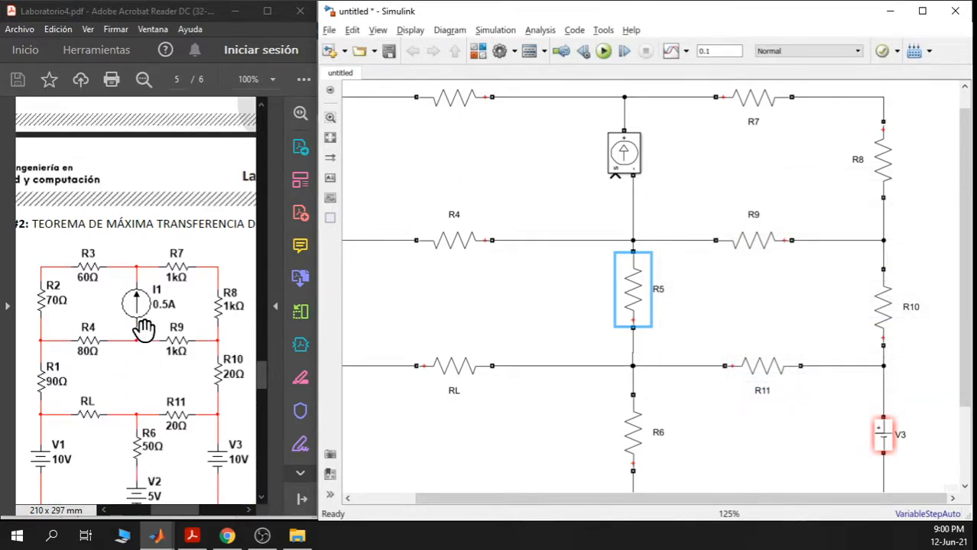
scroll(179, 375, "down", 2)
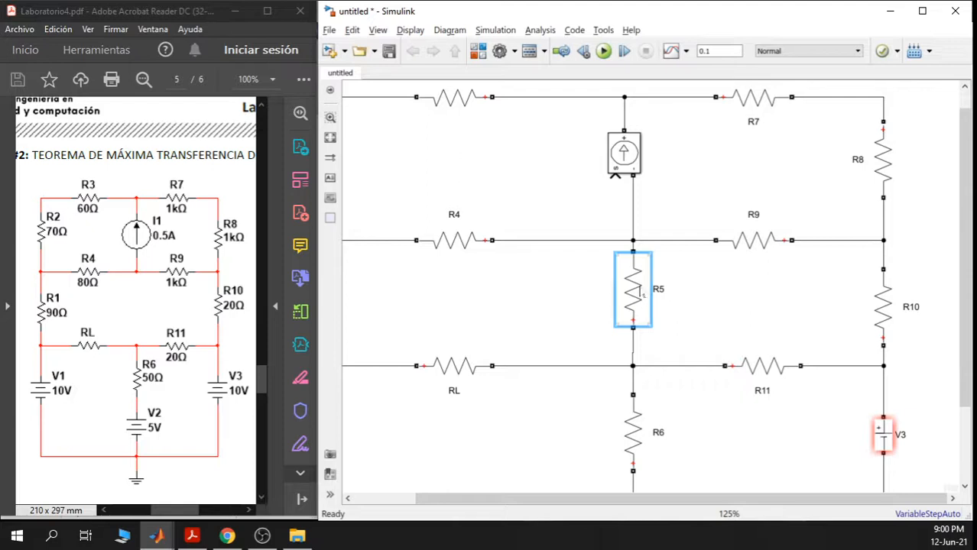
key("Delete")
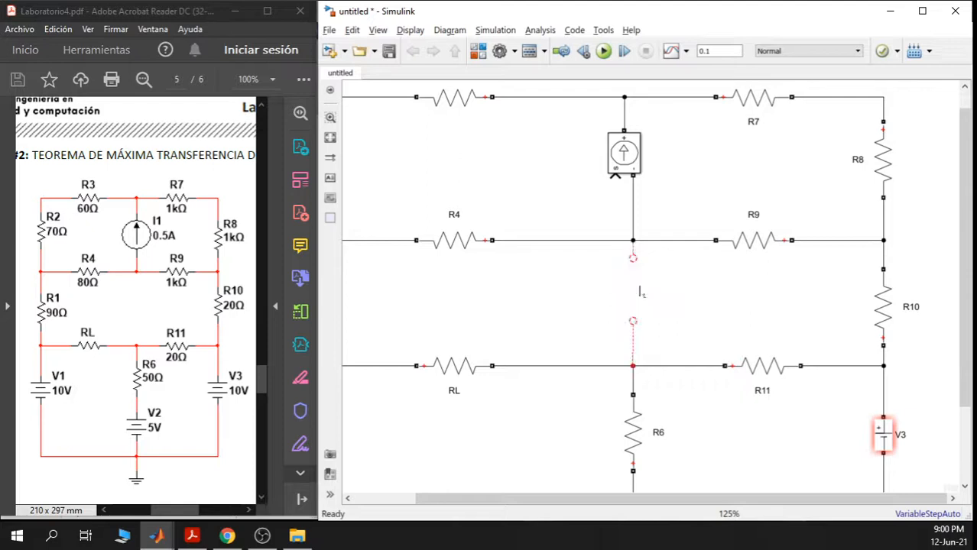
left_click_drag(671, 340, 611, 261)
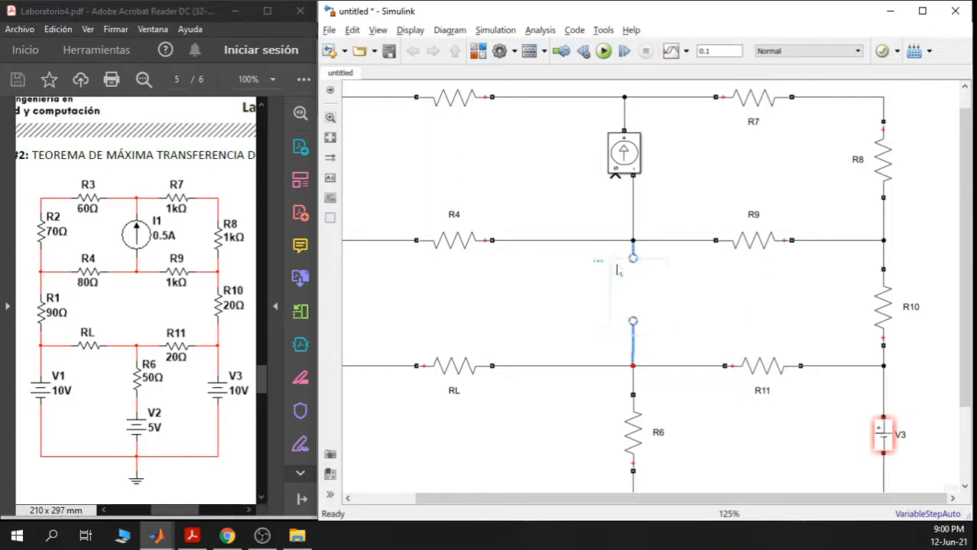
key("Delete")
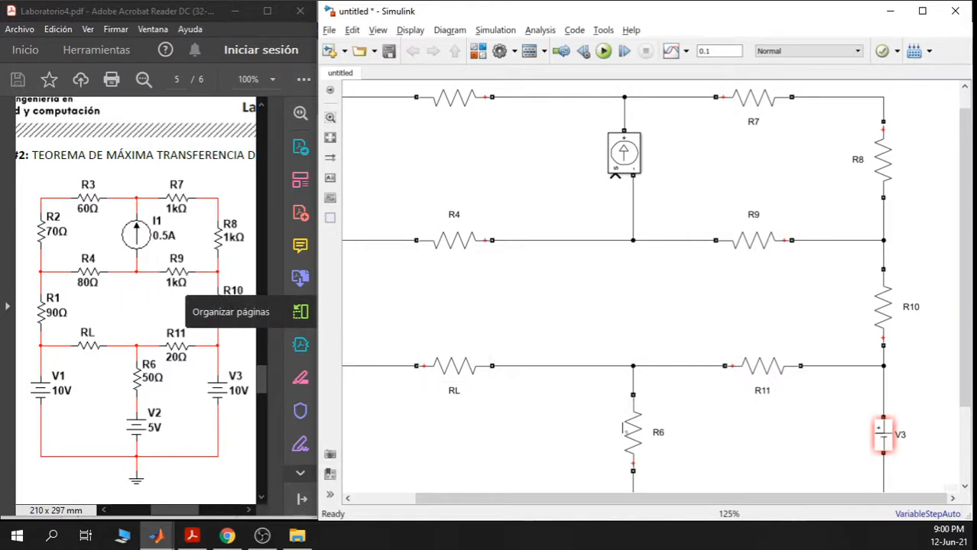
scroll(577, 442, "down", 3)
scroll(576, 441, "up", 2)
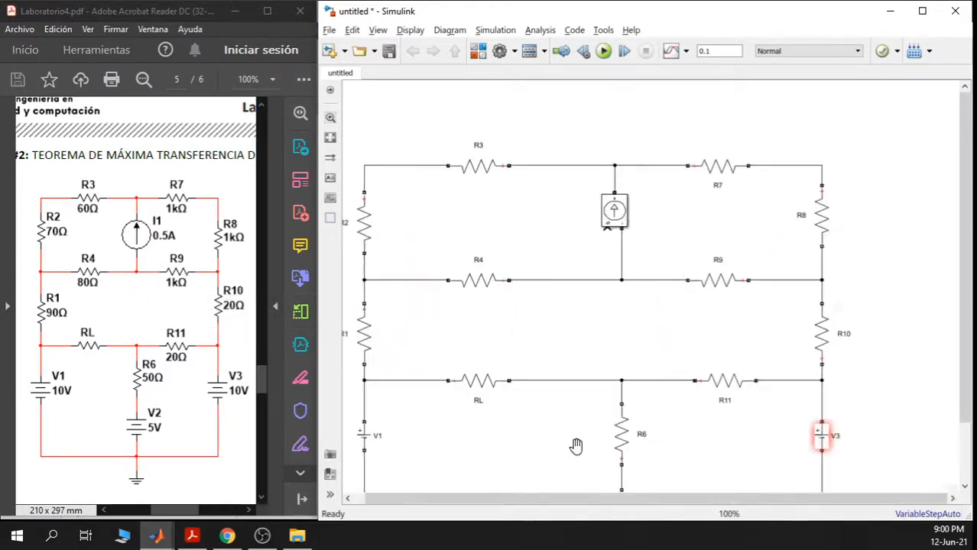
left_click_drag(575, 445, 557, 317)
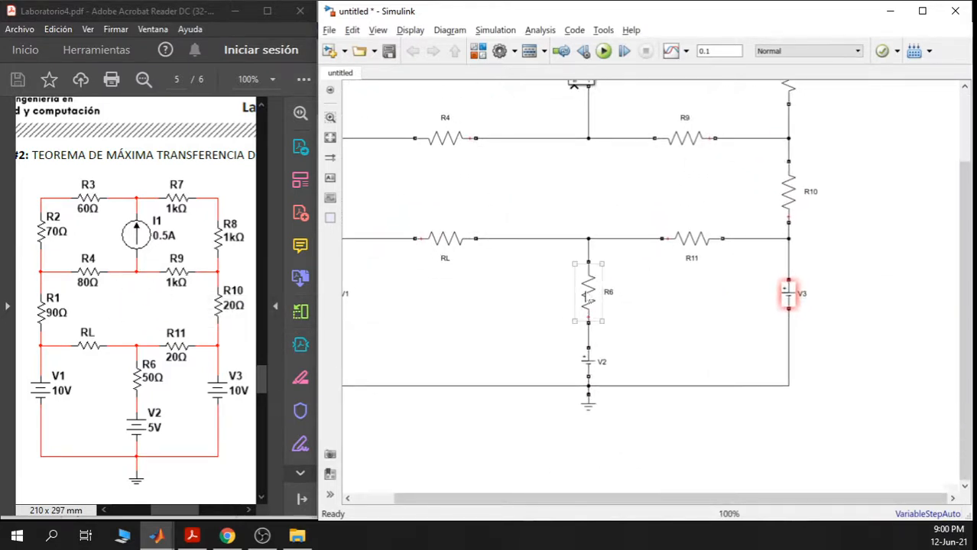
- Set the resistances of R6, R7 and R8 to the variables R6, R7 and R8
left_click(587, 298)
double_click(587, 298)
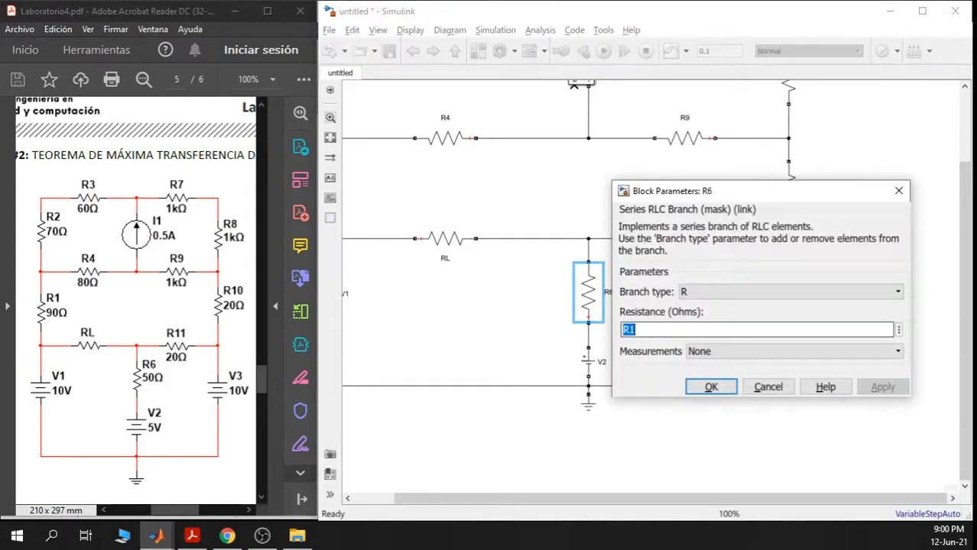
type("R")
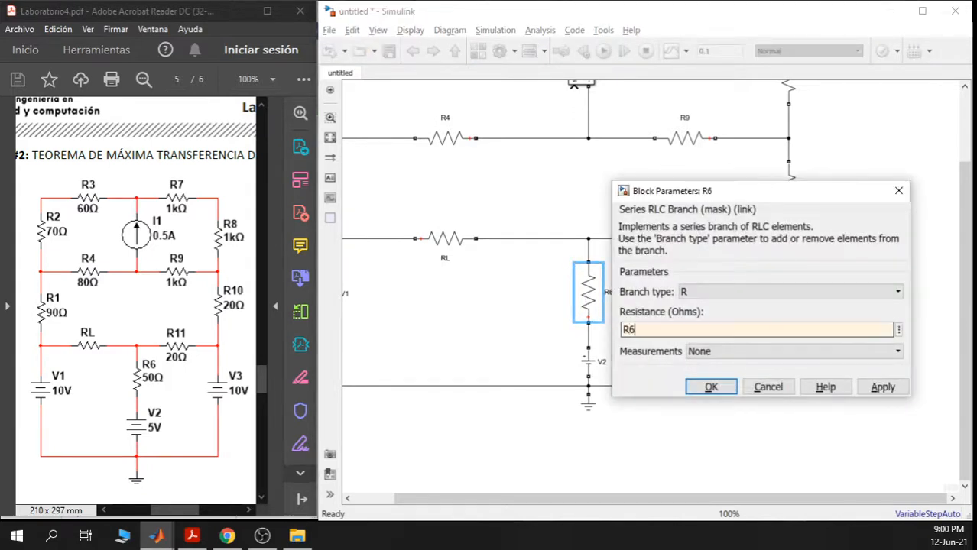
left_click(700, 388)
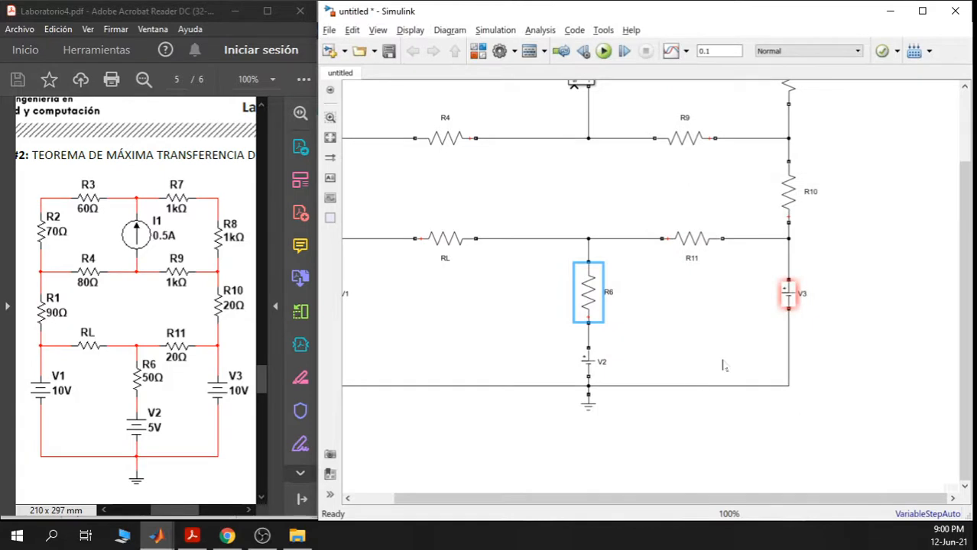
scroll(763, 195, "up", 4)
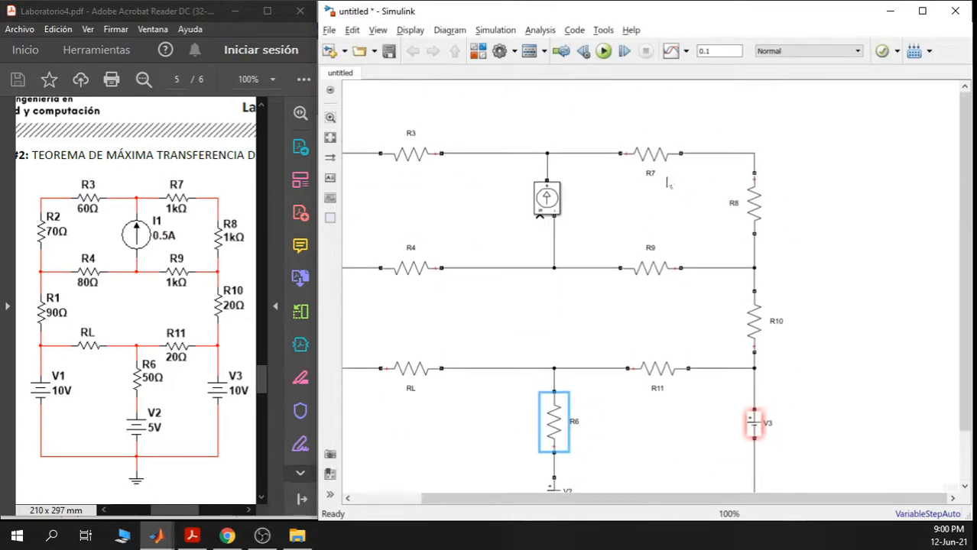
double_click(650, 155)
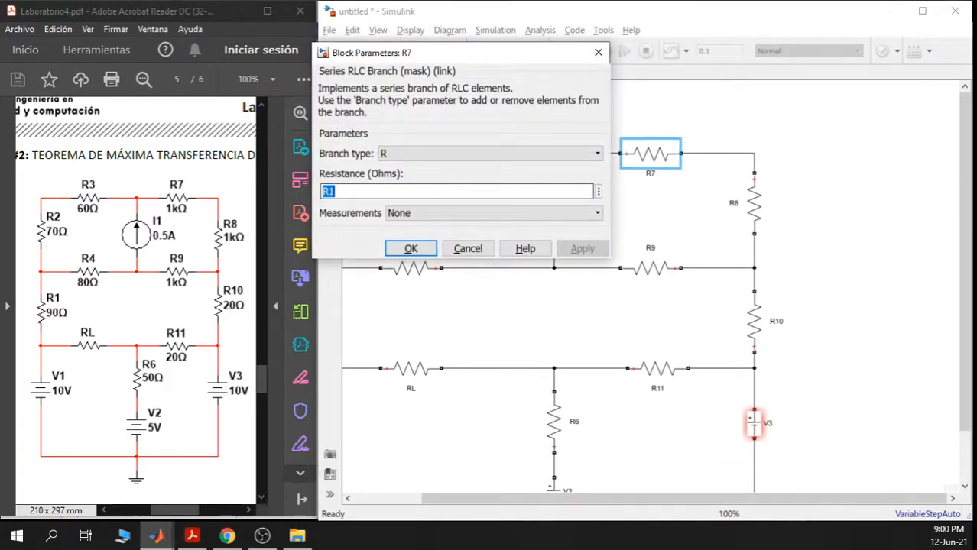
type("R7")
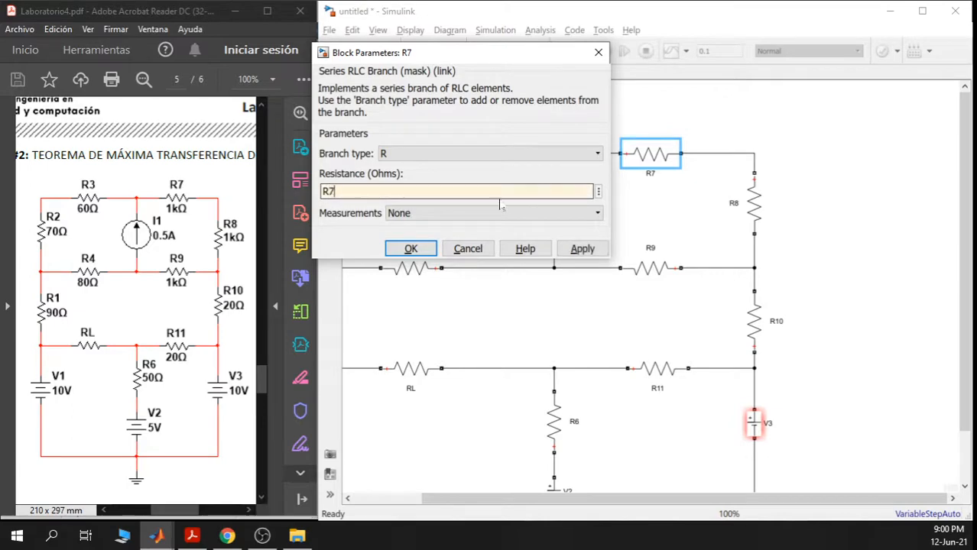
left_click(432, 248)
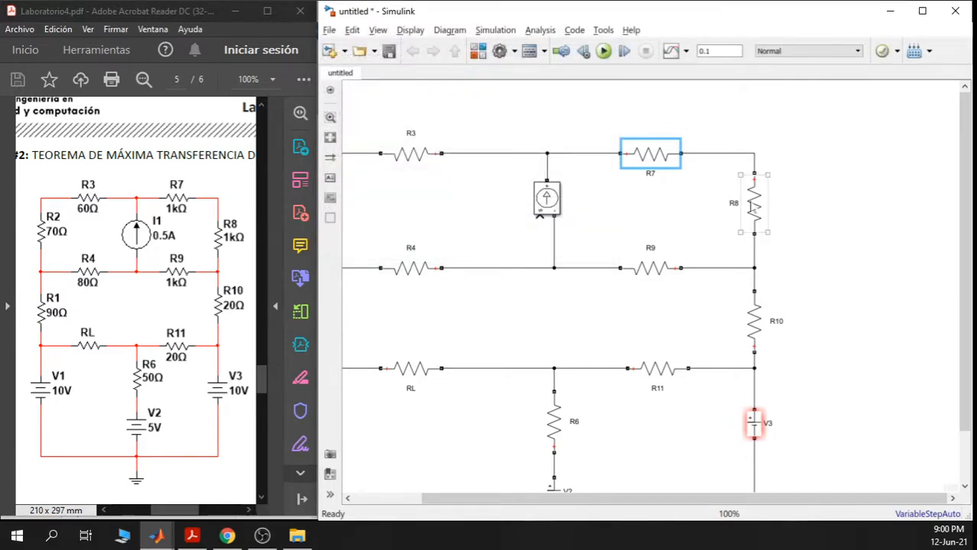
left_click(752, 206)
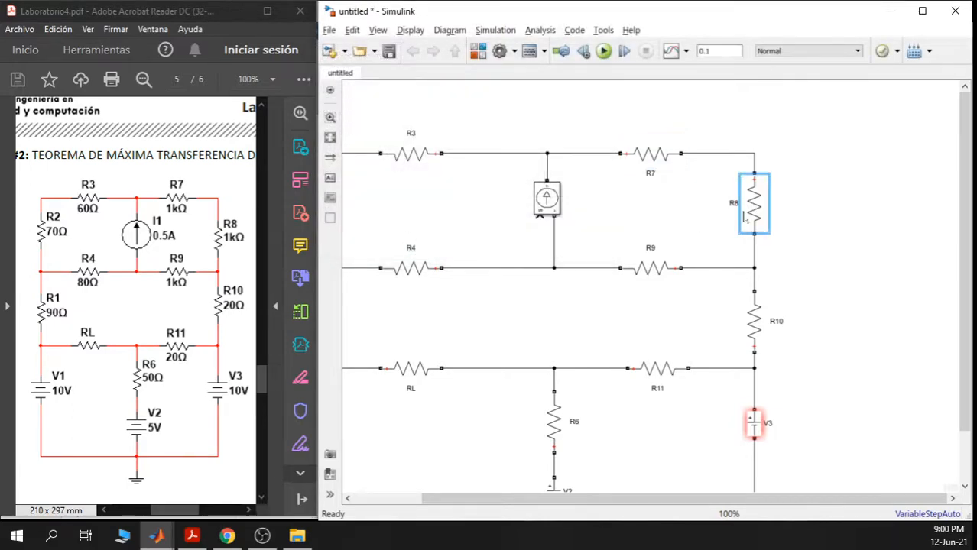
double_click(744, 217)
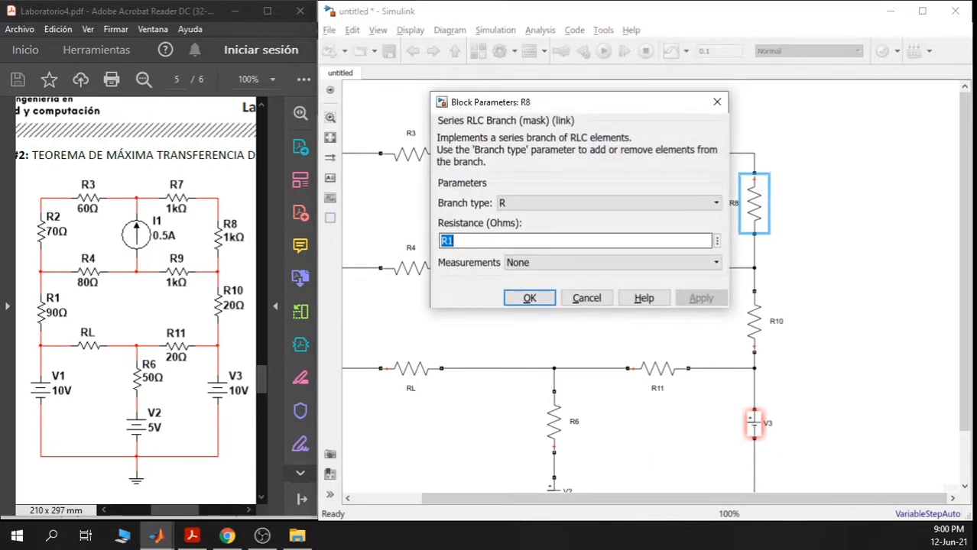
type("R")
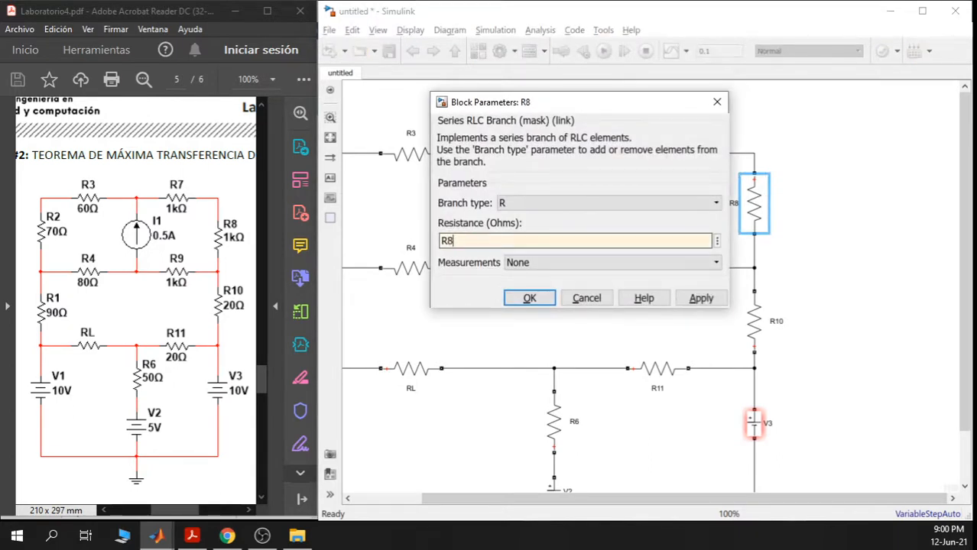
left_click(535, 296)
- Set the resistances of R9, R10 and R11 to the variables R9, R10 and R11
double_click(649, 267)
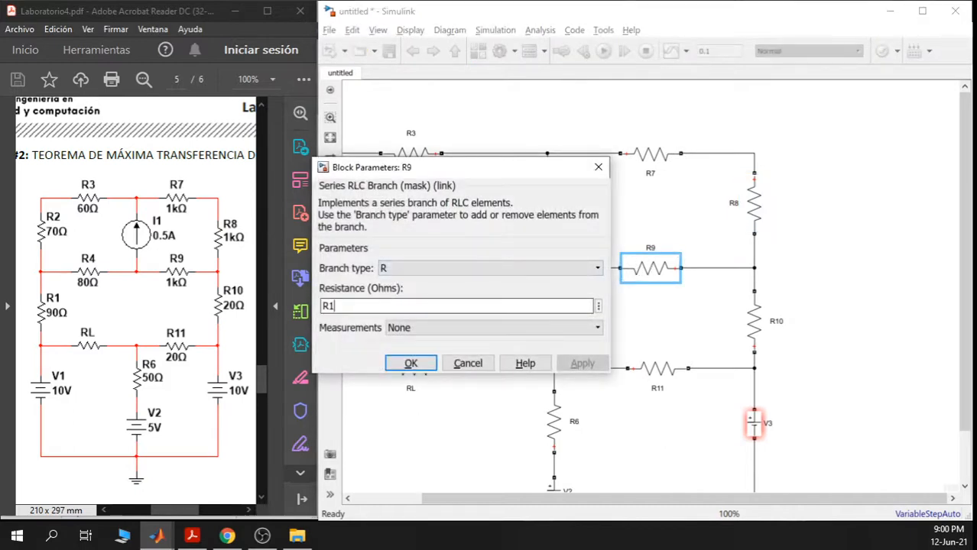
type("R9")
left_click(410, 364)
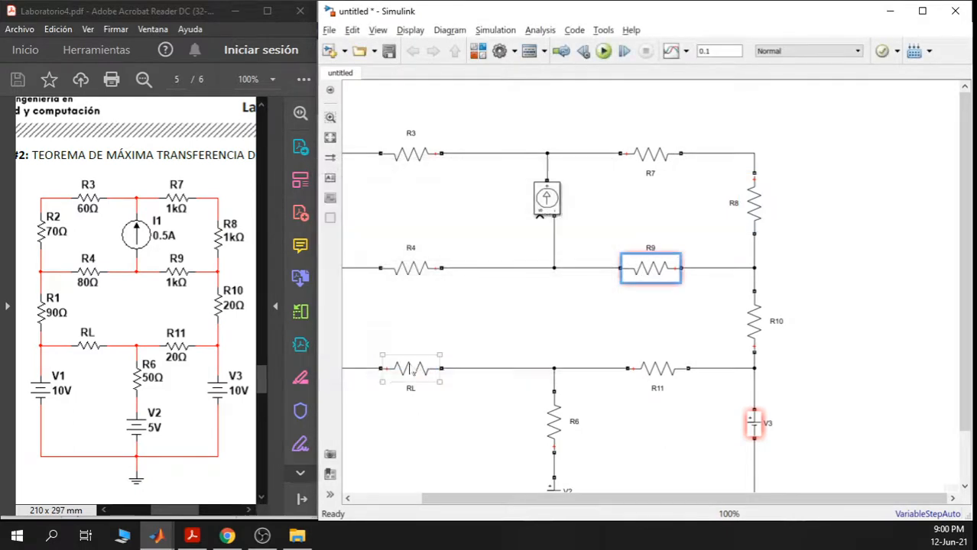
double_click(754, 327)
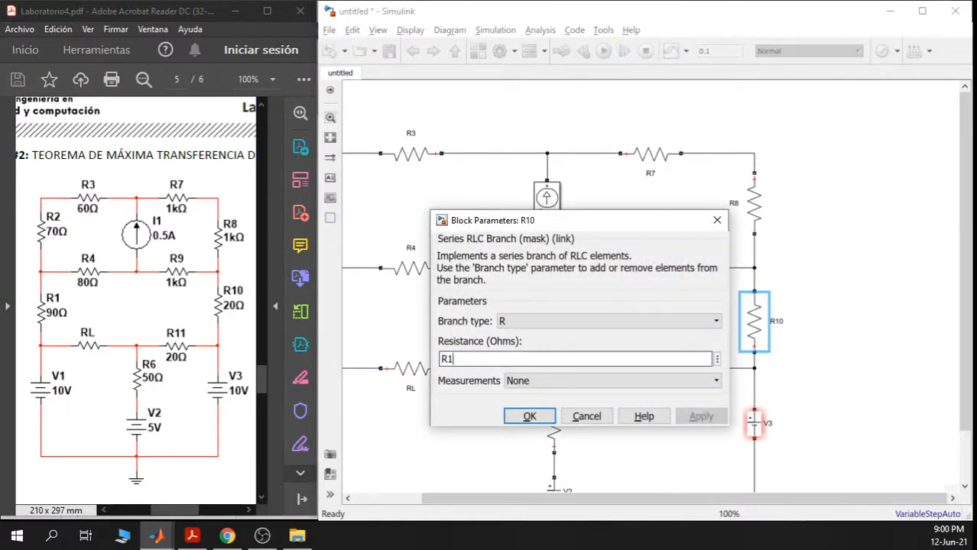
type("00")
key("BackSpace")
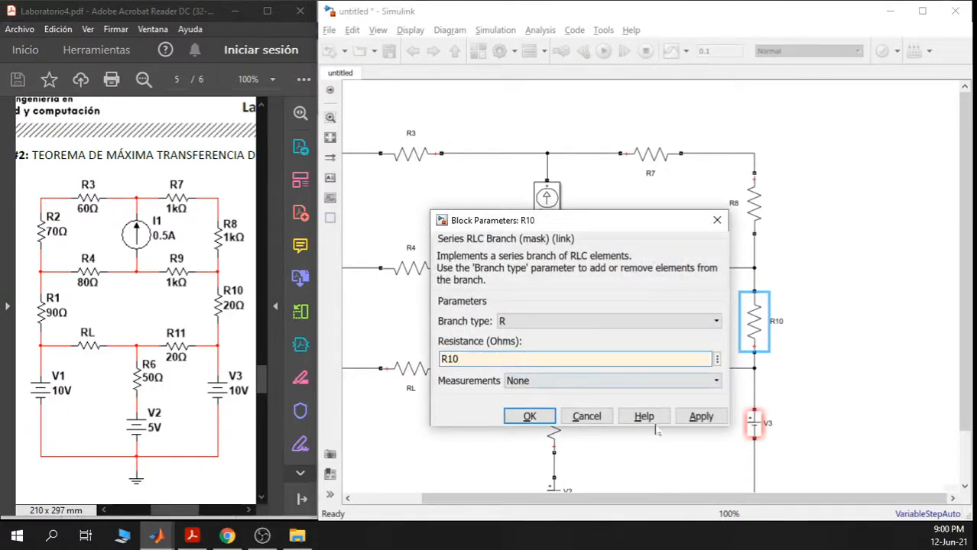
left_click(701, 417)
left_click(526, 416)
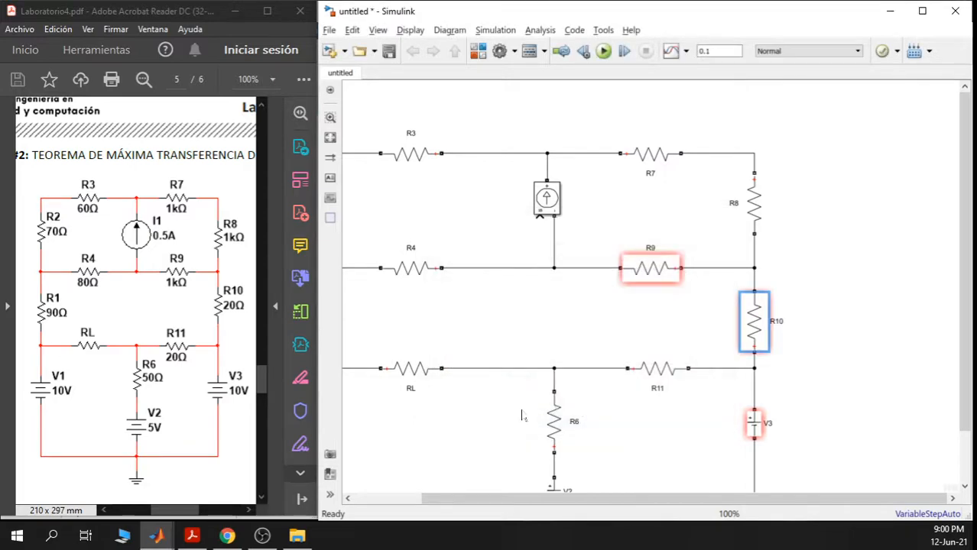
double_click(657, 369)
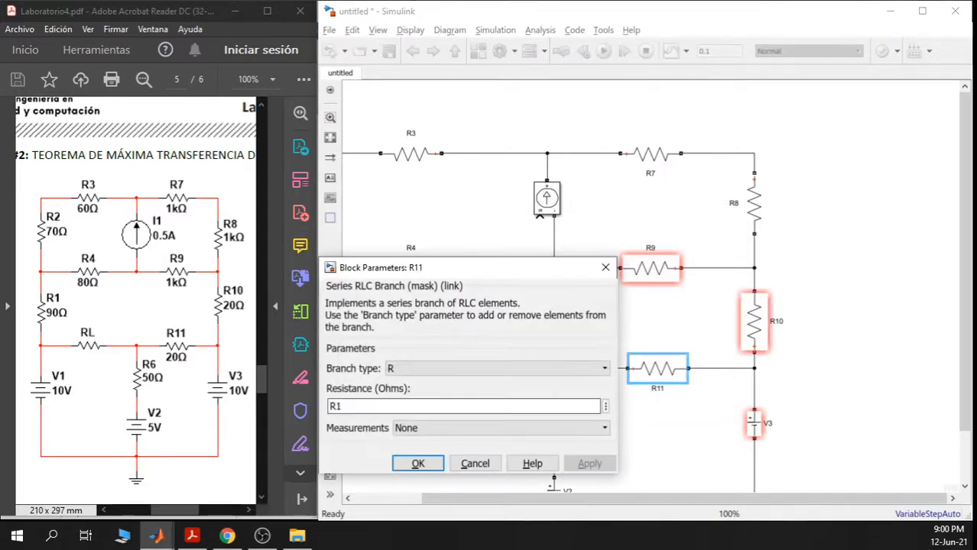
key("Tab")
key("Right")
type("1")
left_click(418, 463)
- Edit RL's resistance, deleting the trailing 1 from its R1 value
left_click_drag(500, 390, 574, 335)
double_click(483, 313)
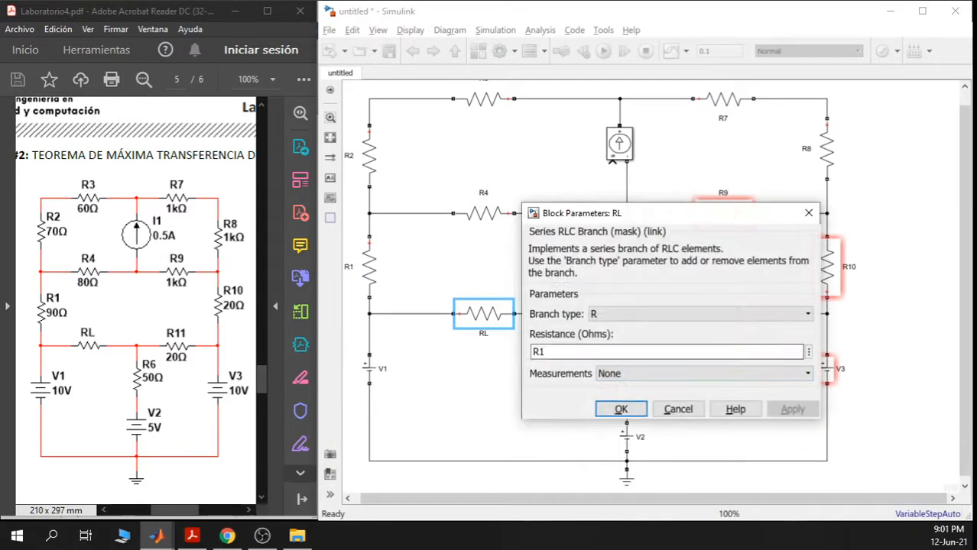
key("Right")
key("BackSpace")
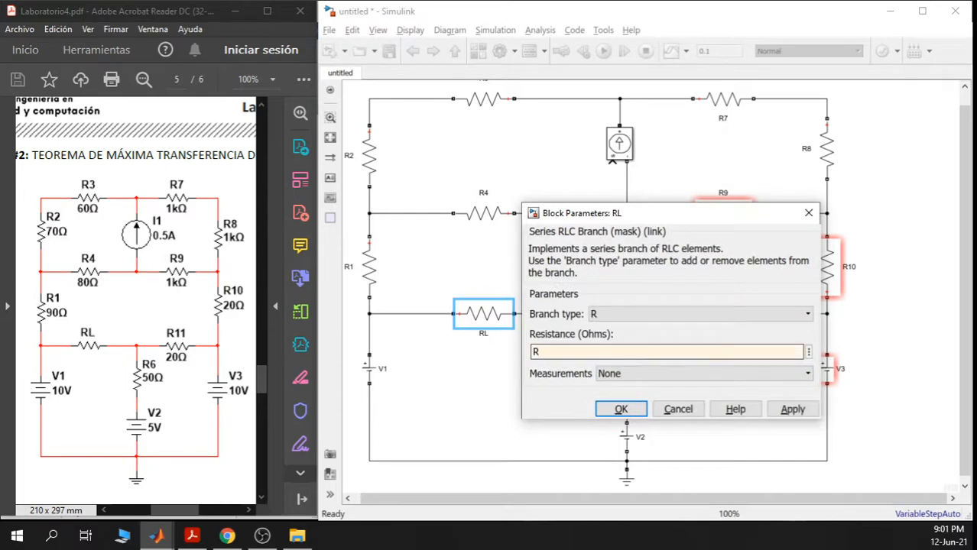
left_click(621, 409)
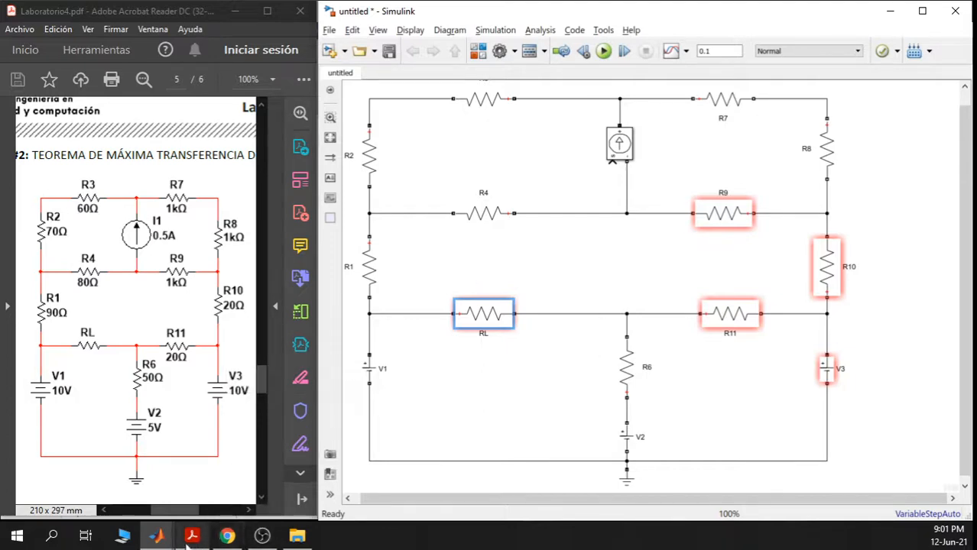
left_click(156, 536)
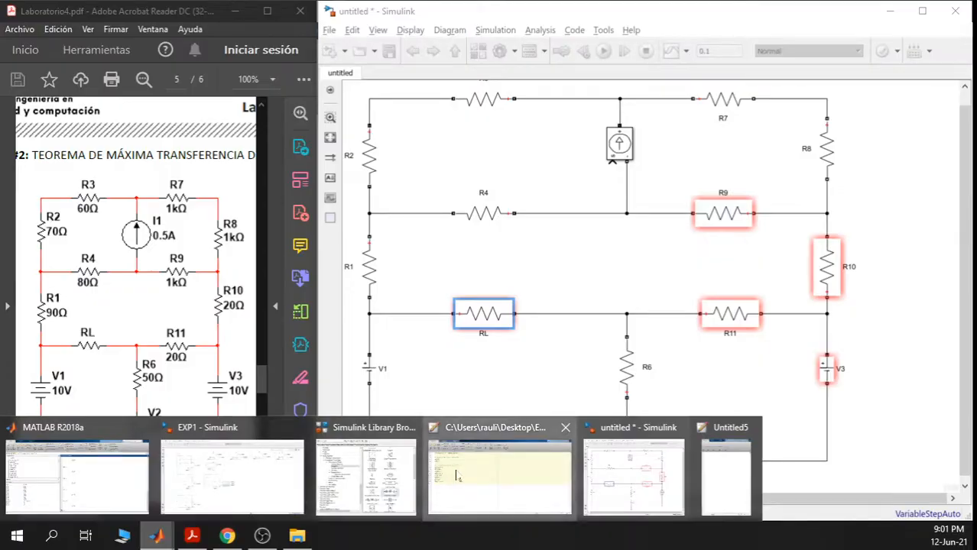
- Bring the EXP1.m script to the front in the MATLAB Editor
left_click(456, 476)
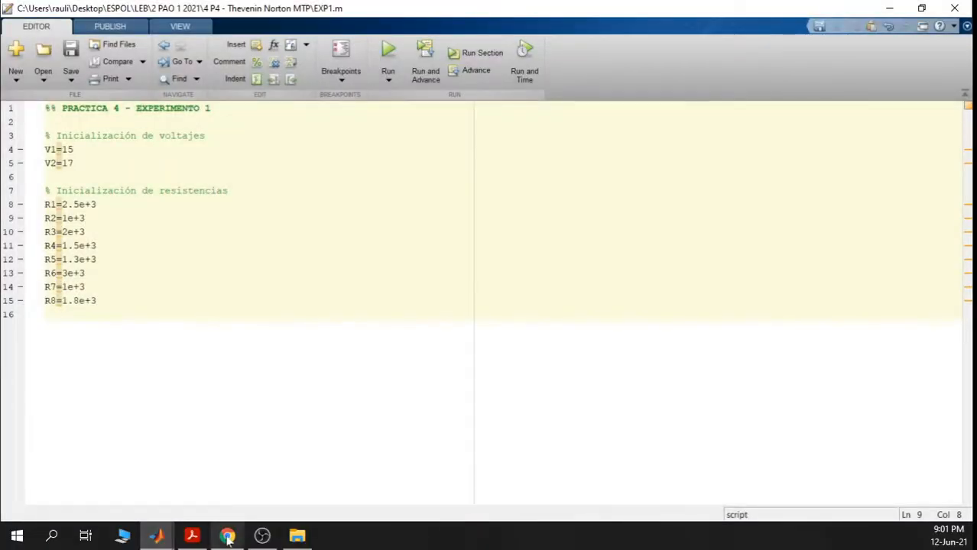
left_click(164, 541)
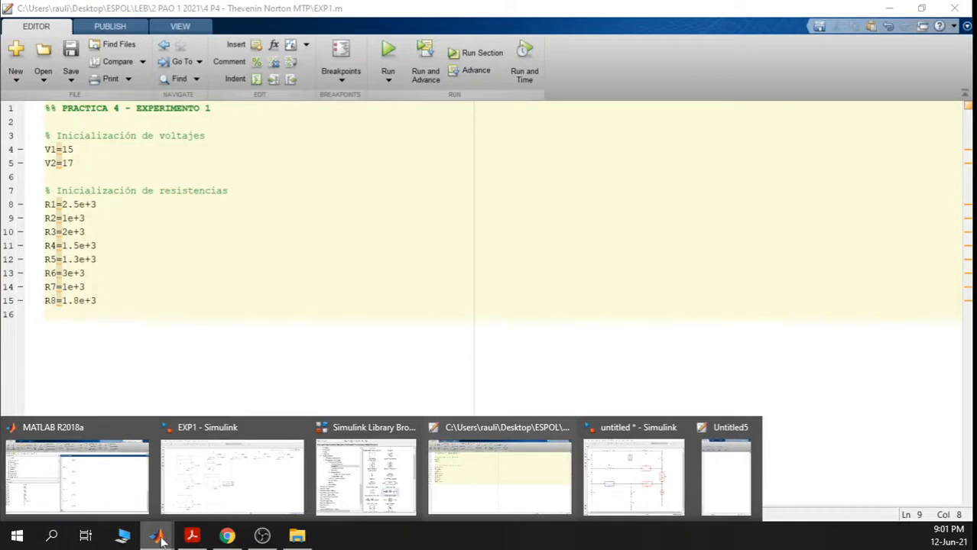
left_click(727, 470)
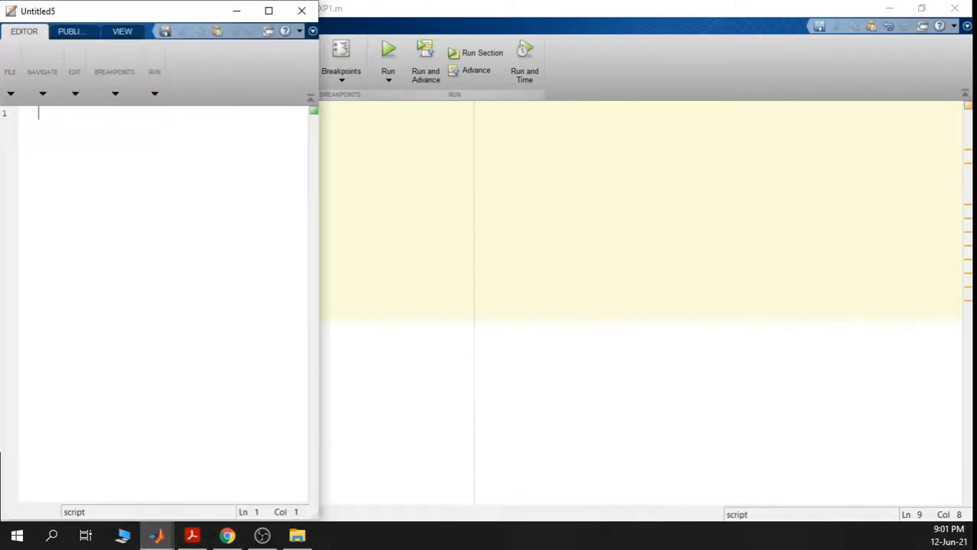
left_click(581, 390)
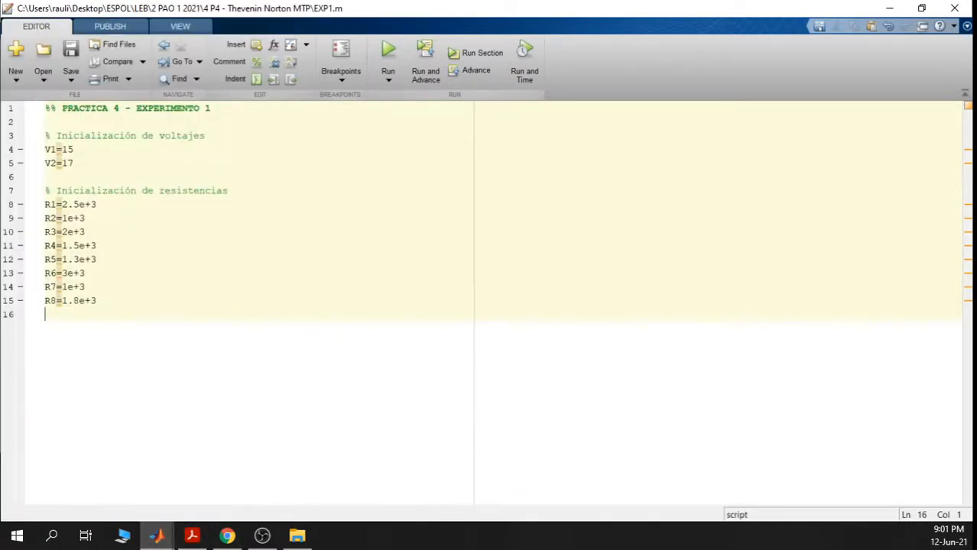
- Copy all fifteen lines of EXP1.m and close its editor window
left_click_drag(98, 300, 48, 108)
right_click(86, 107)
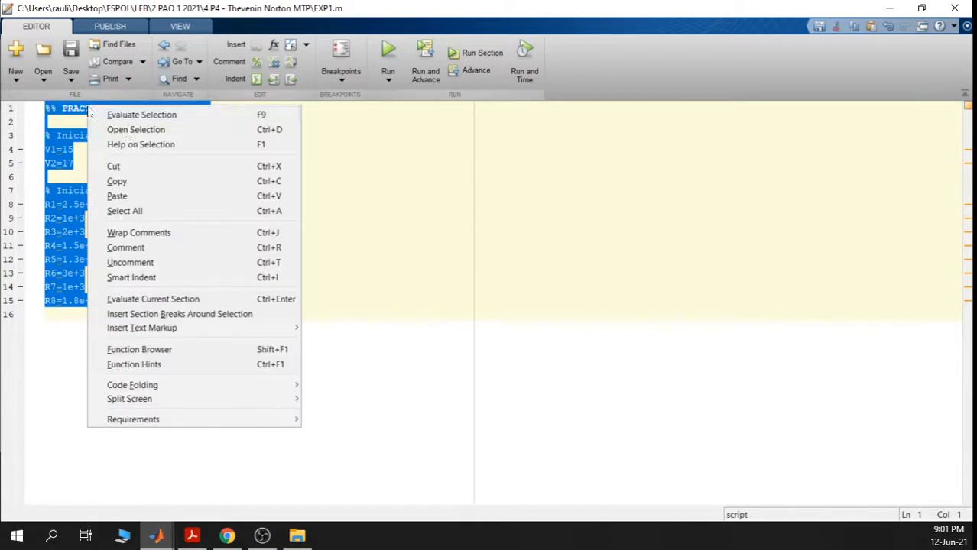
left_click(129, 181)
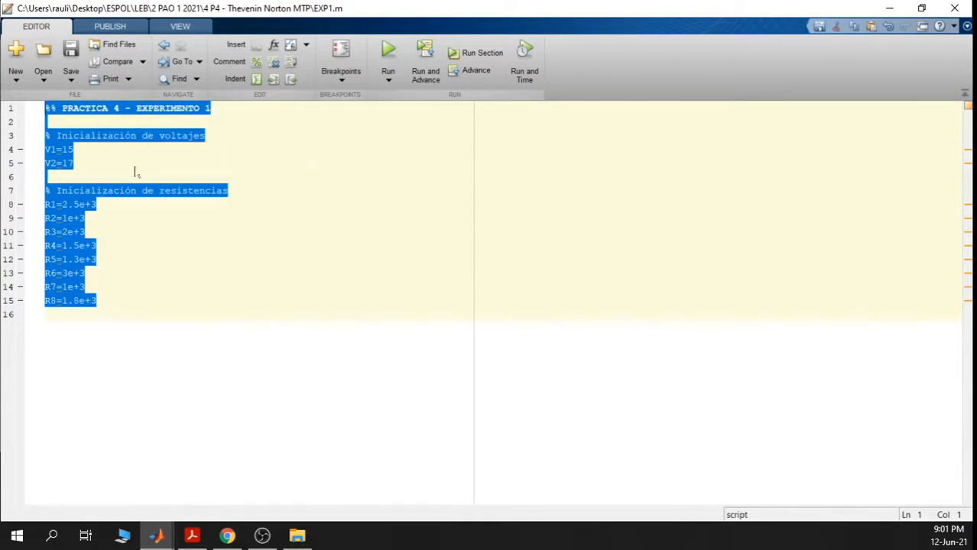
left_click(954, 9)
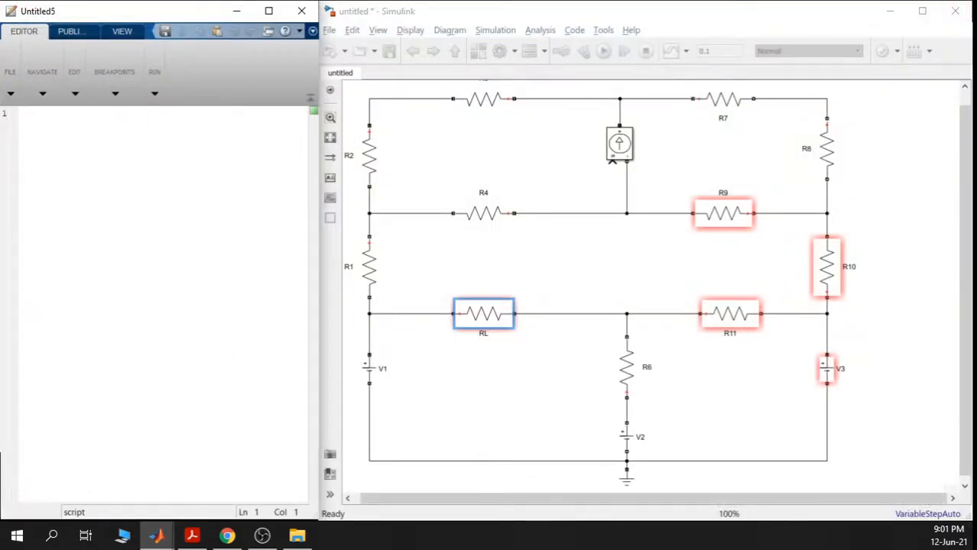
- Paste the script into Untitled5, retitle it EXPERIMENTO 2, and add a V3= line after V2=17
key("ctrl+v")
key("ctrl+g")
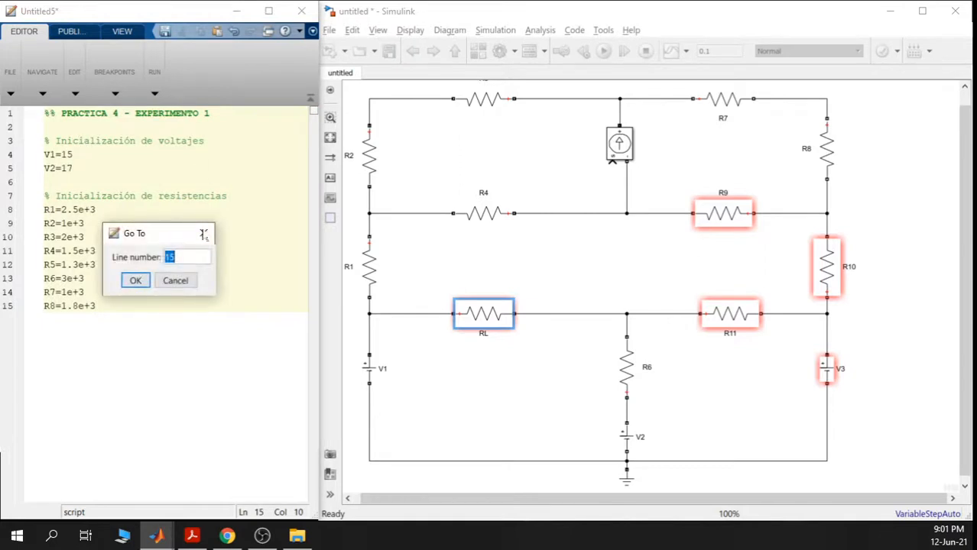
key("Escape")
left_click(206, 141)
double_click(206, 113)
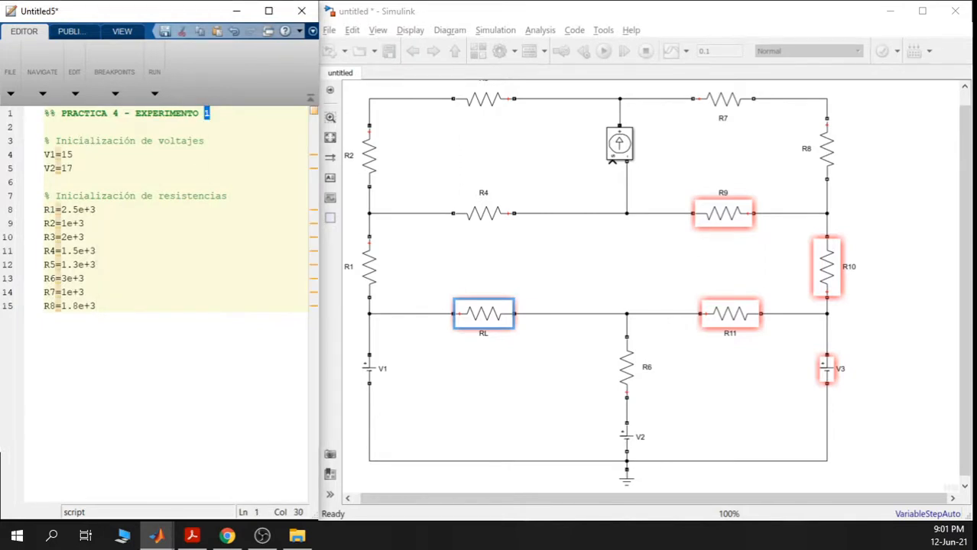
type("2")
key("Return")
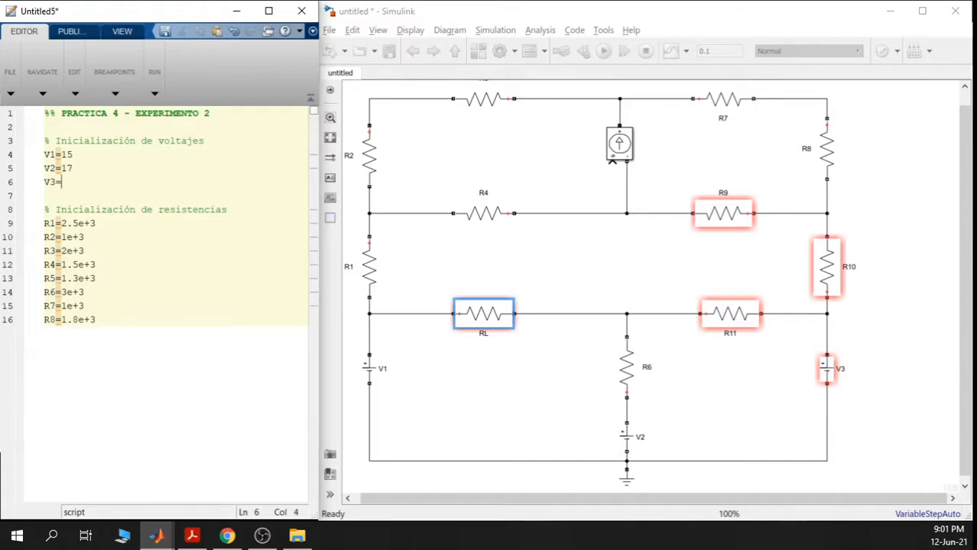
left_click_drag(195, 10, 522, 1)
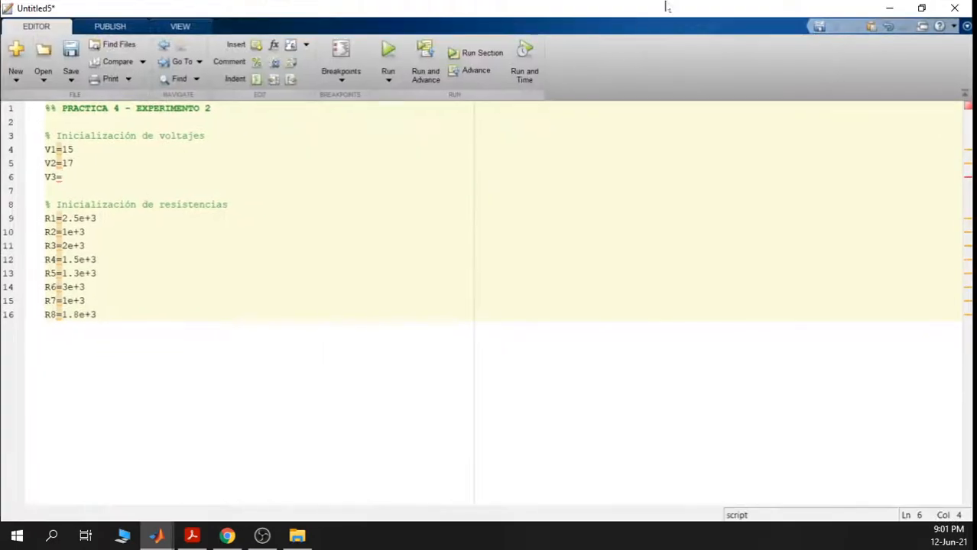
left_click_drag(665, 6, 511, 20)
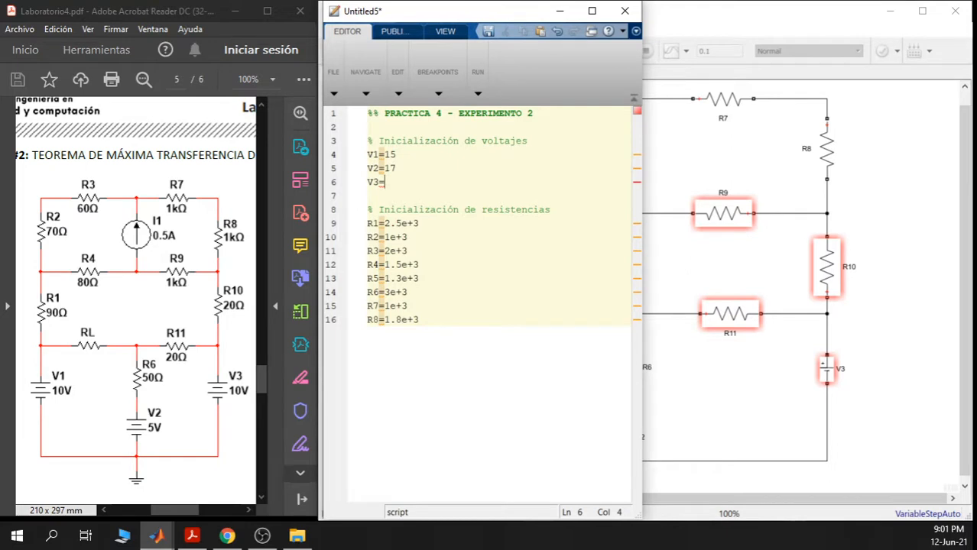
- Change the source values to V1=10, V2=5 and V3=10
left_click(396, 154)
key("BackSpace")
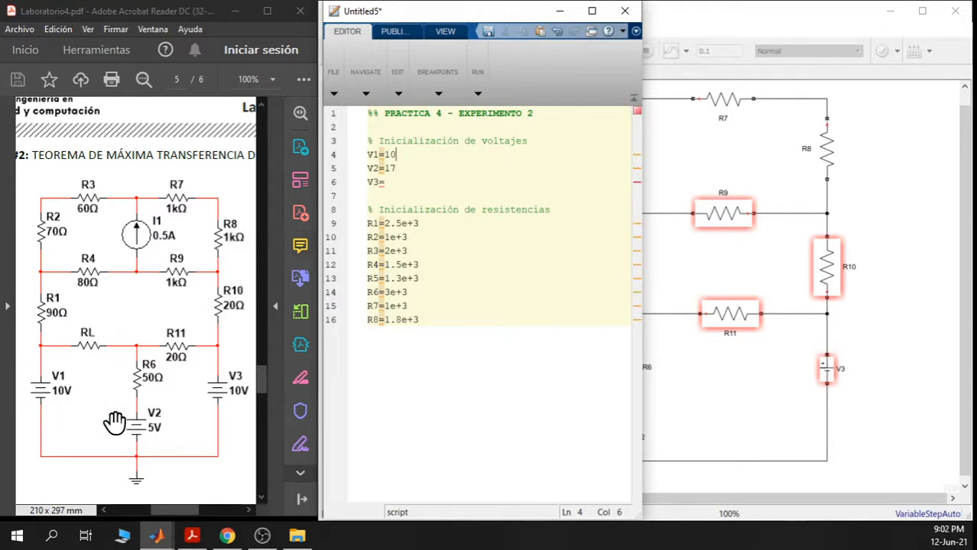
left_click_drag(397, 169, 384, 169)
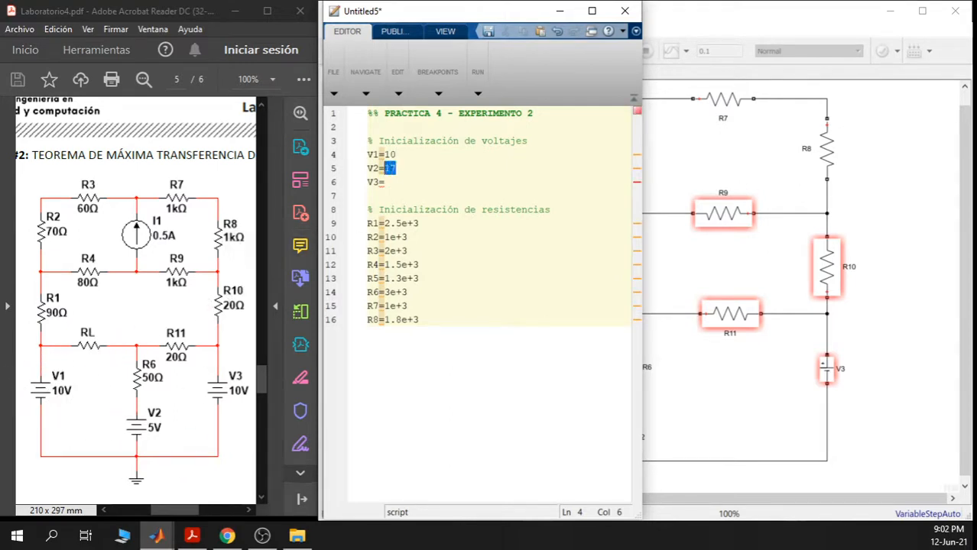
type("5")
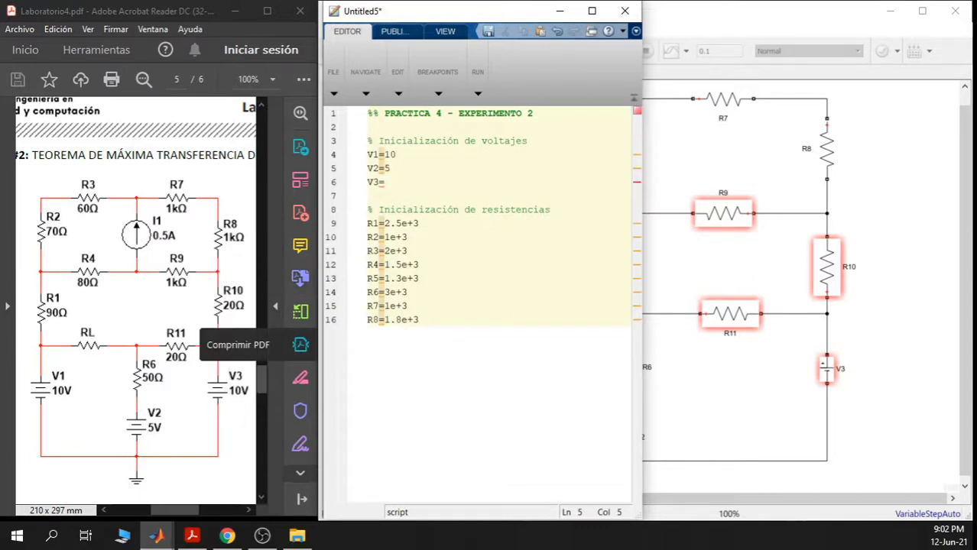
key("Down")
type("10")
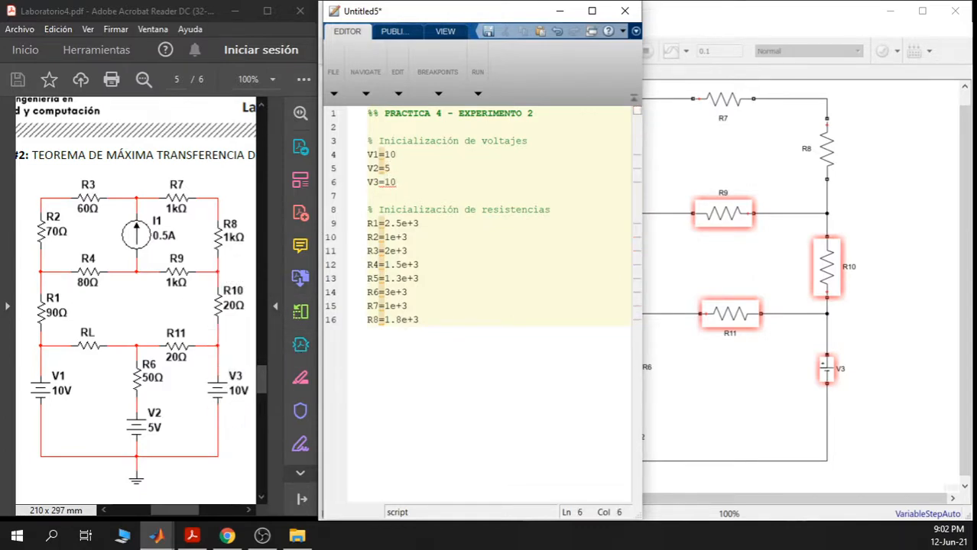
- Replace the first two resistances with R1=90 and R2=70
left_click(408, 237)
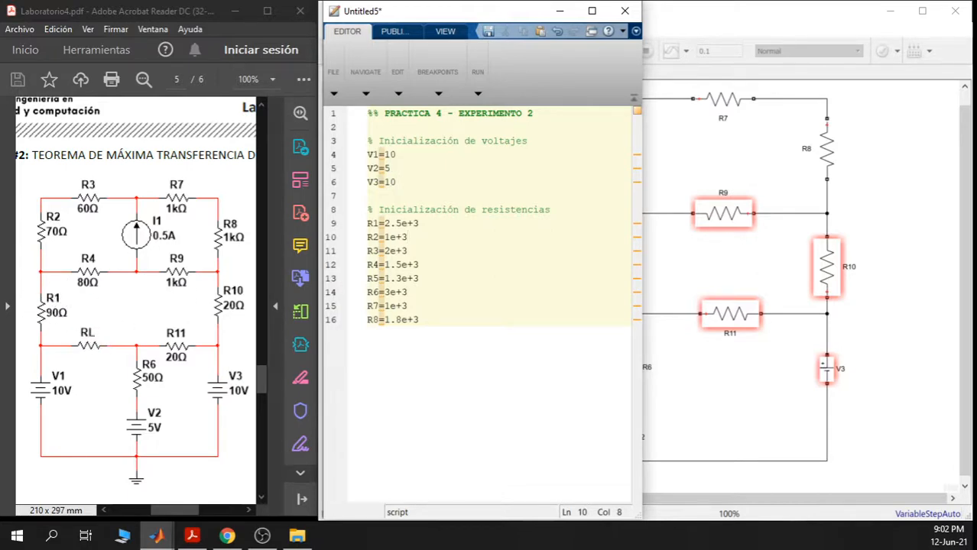
key("shift+Left")
key("shift+Left")
key("shift+Left")
key("shift+Left")
key("shift+Left")
key("shift+Left")
key("shift+Right")
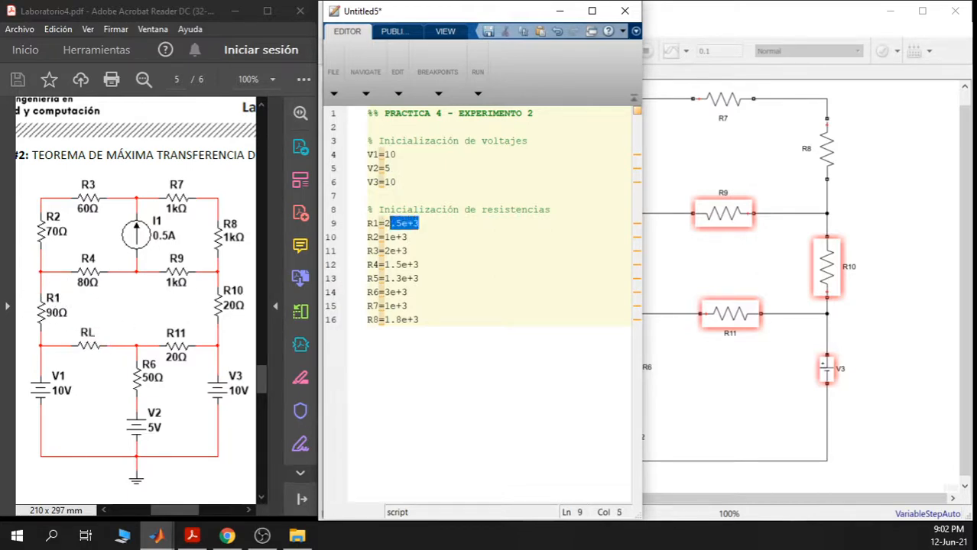
key("BackSpace")
key("BackSpace")
type("90")
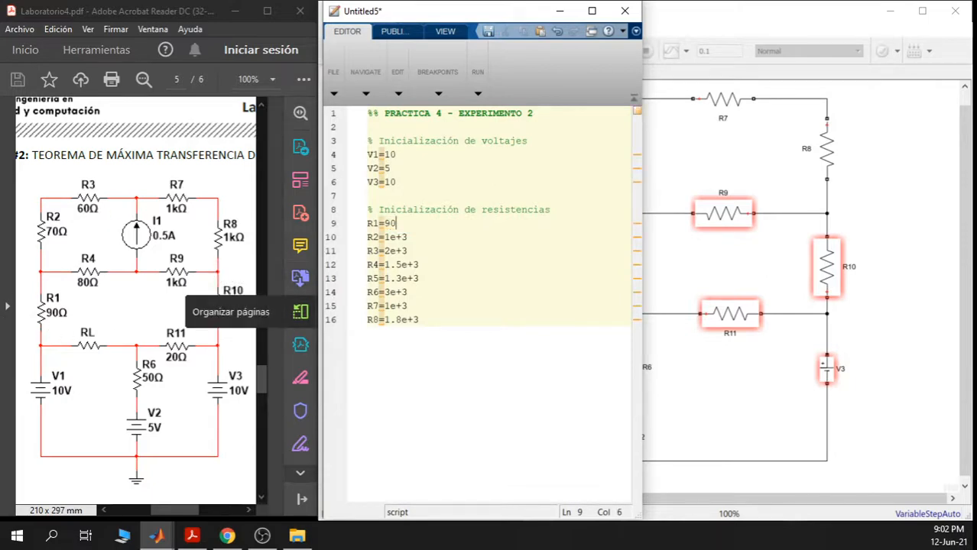
key("Down")
key("End")
key("shift+Left")
key("shift+Left")
key("shift+Left")
key("shift+Left")
key("shift+Right")
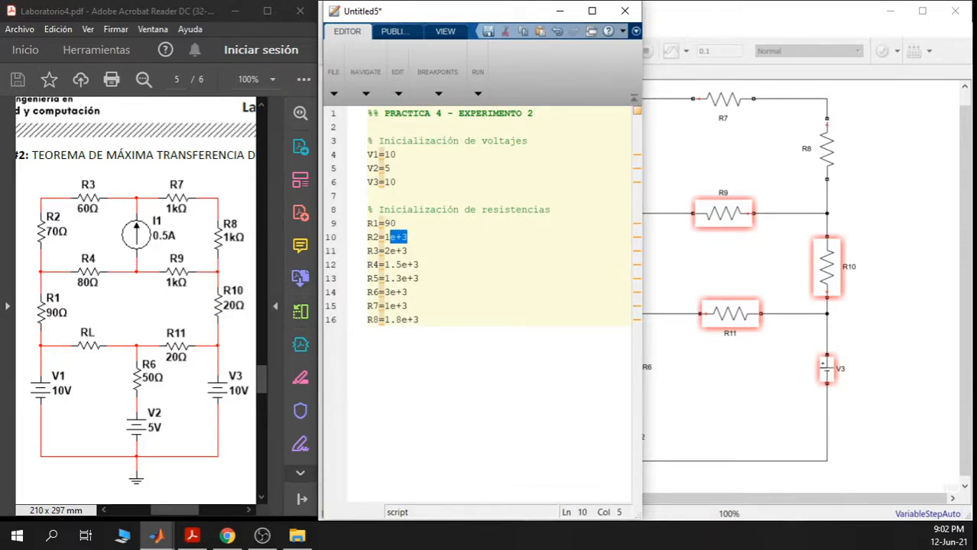
key("BackSpace")
key("BackSpace")
type("70")
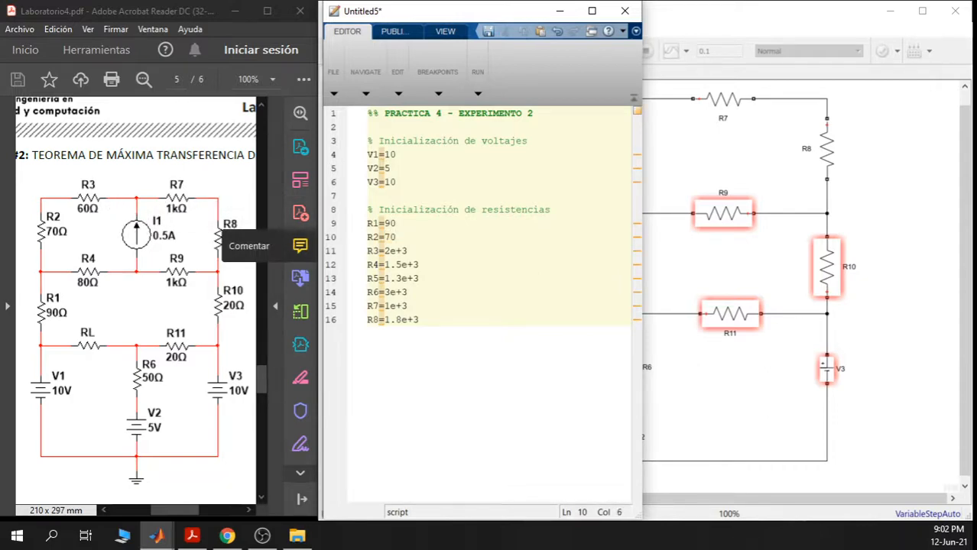
- Set R3 to 60 and R4 to 80, and delete the R5 line
key("shift+Left")
key("shift+Left")
key("shift+Left")
key("shift+Left")
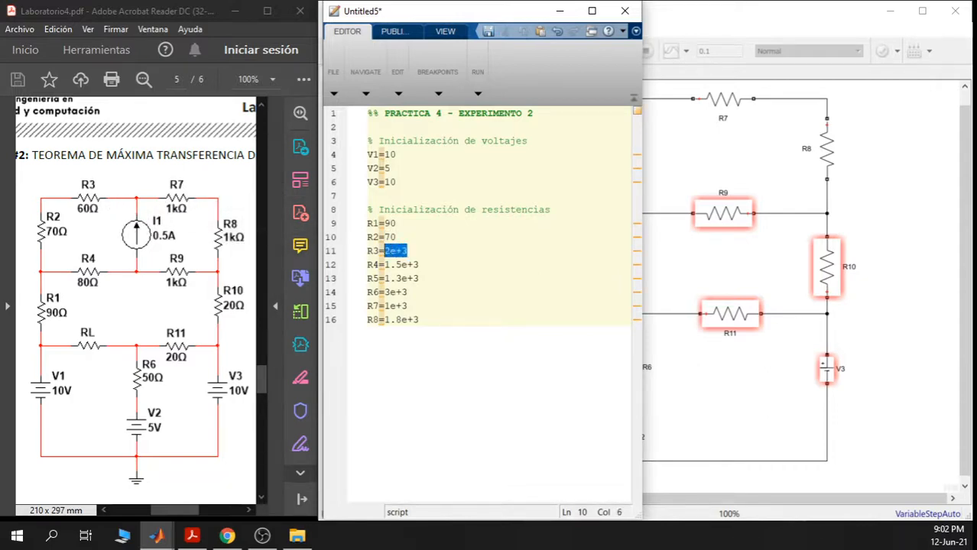
type("60")
left_click_drag(420, 264, 384, 265)
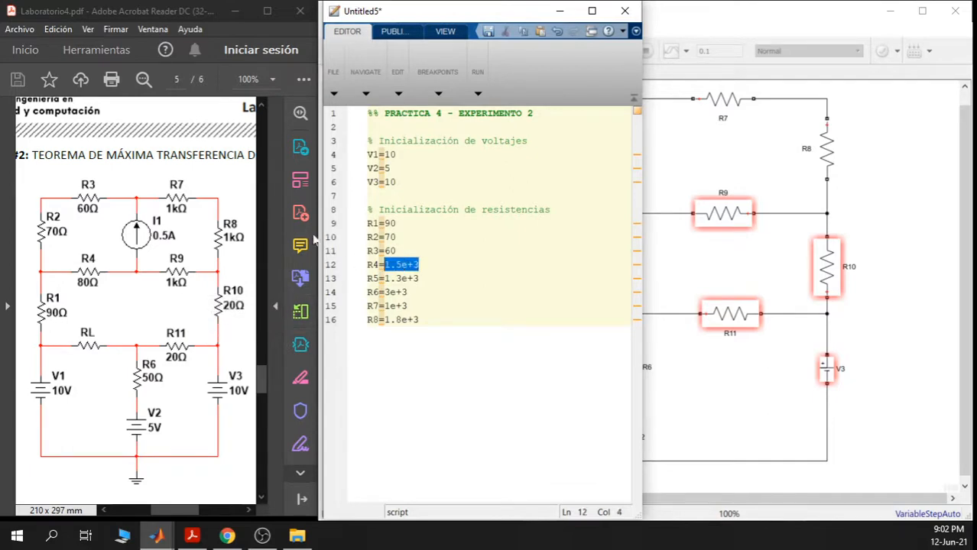
type("80")
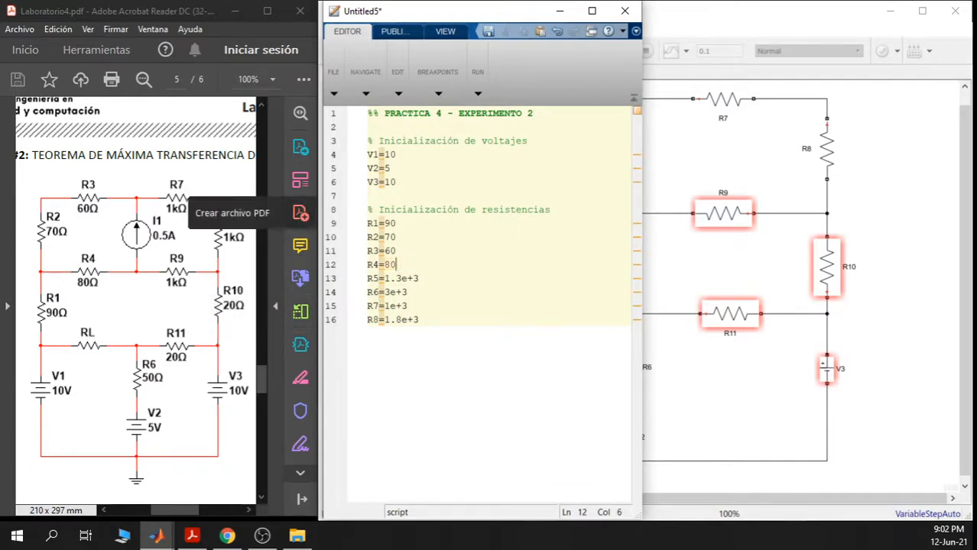
left_click_drag(419, 279, 342, 280)
key("Delete")
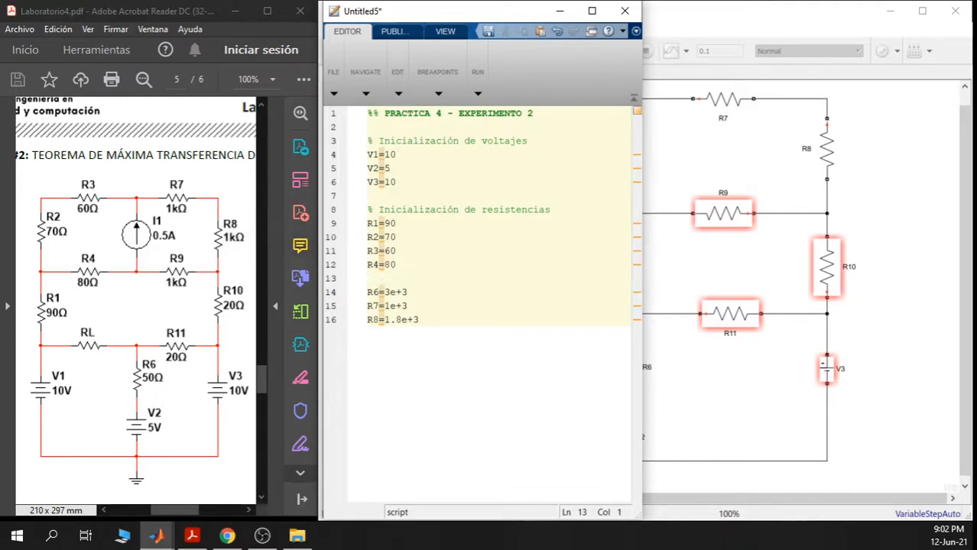
- Set R6 to 50, keep R7 at 1e+3, and trim R8 to 1e+3
left_click_drag(408, 292, 385, 291)
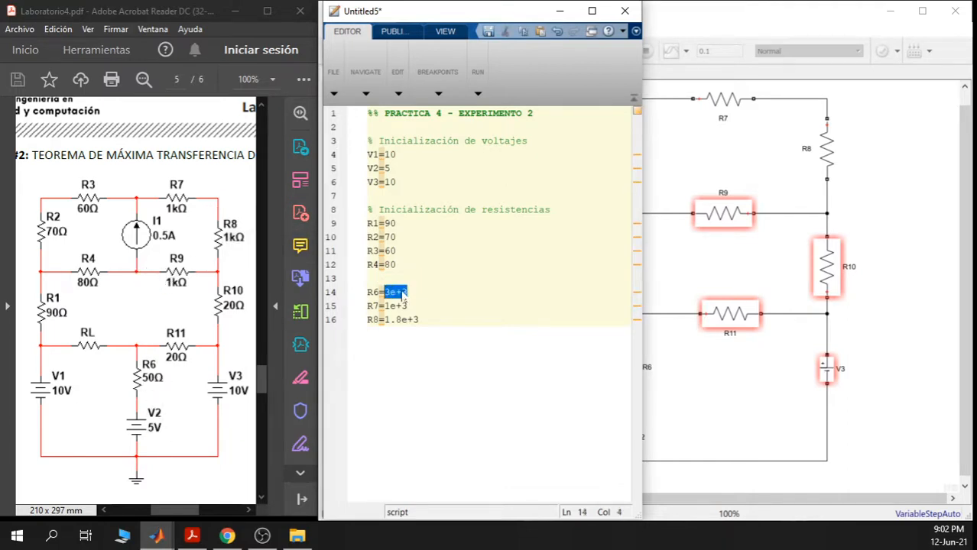
type("50")
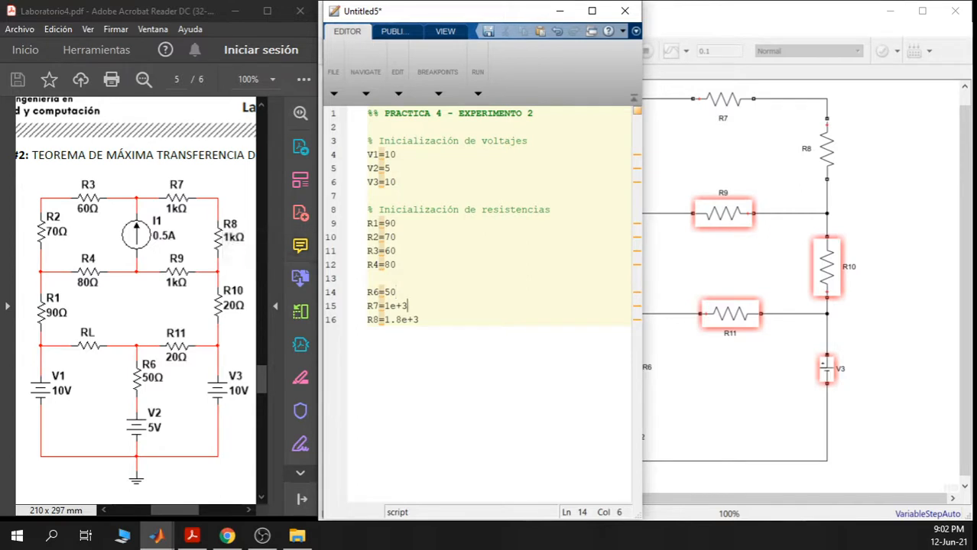
left_click_drag(408, 306, 384, 305)
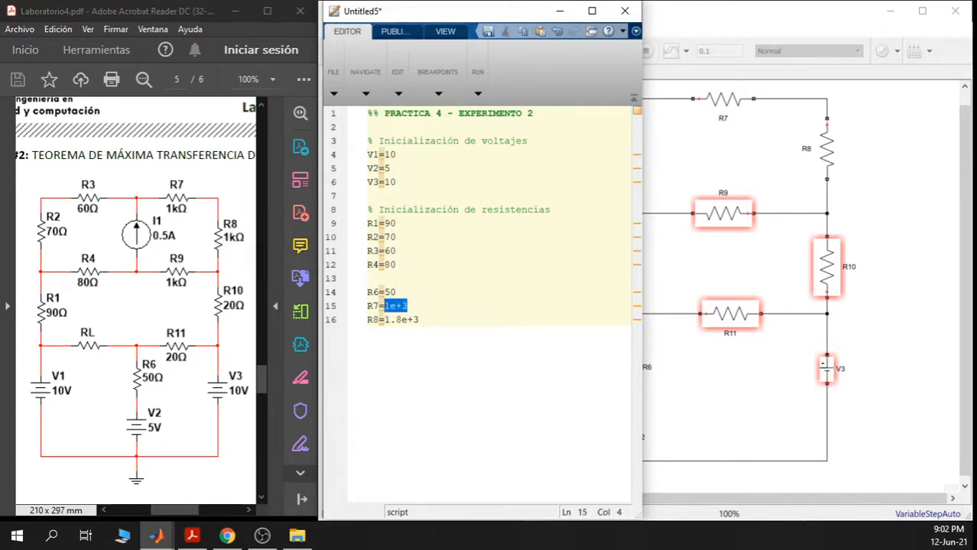
left_click(408, 306)
key("BackSpace")
key("BackSpace")
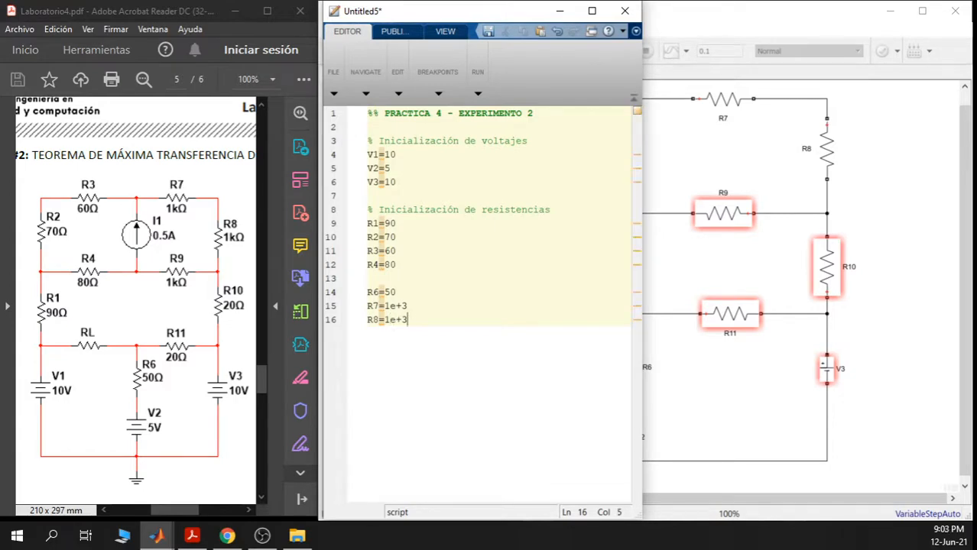
key("End")
key("shift+Home")
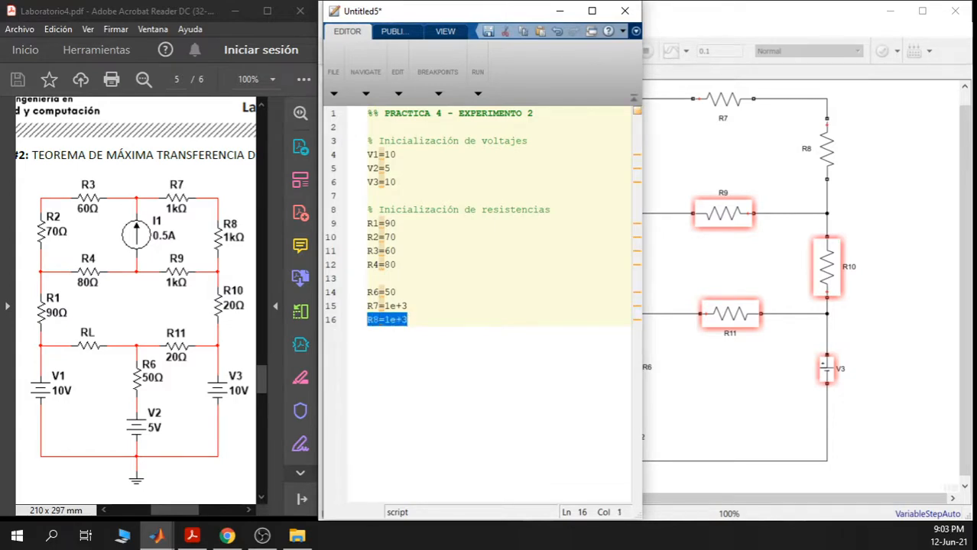
- Duplicate the R8 line as a new line R9=1e+3
left_click(393, 342)
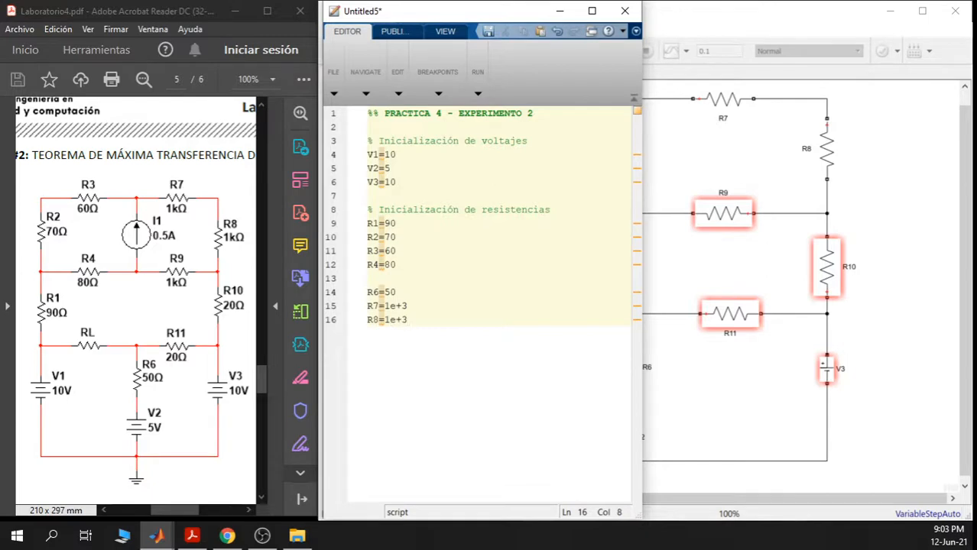
key("Return")
key("ctrl+v")
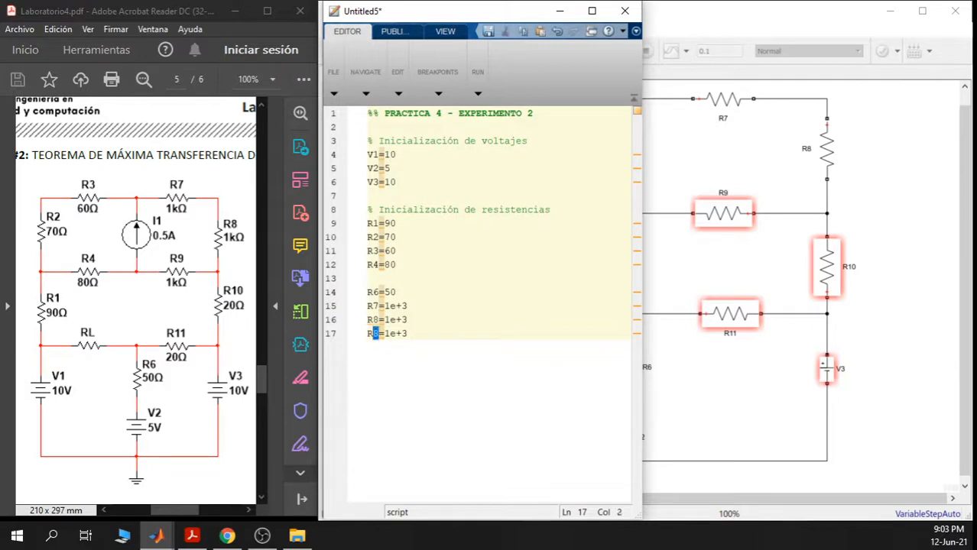
type("9")
key("End")
key("Return")
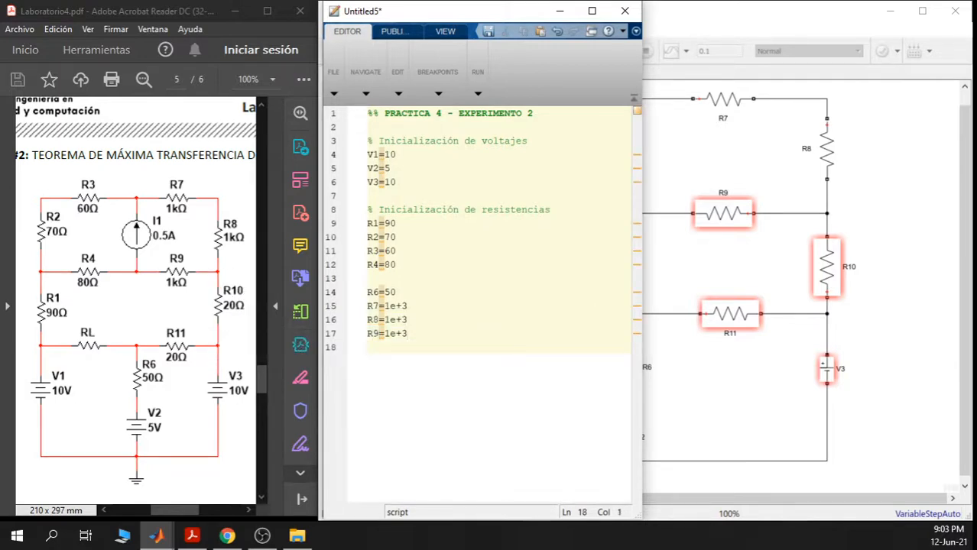
- Add R10=20 by pasting the R4=80 line and editing its digits
left_click_drag(396, 264, 350, 269)
key("ctrl+c")
left_click(368, 347)
key("ctrl+v")
key("Left")
key("Left")
key("Left")
key("shift+Left")
type("10")
key("Right")
key("shift+Right")
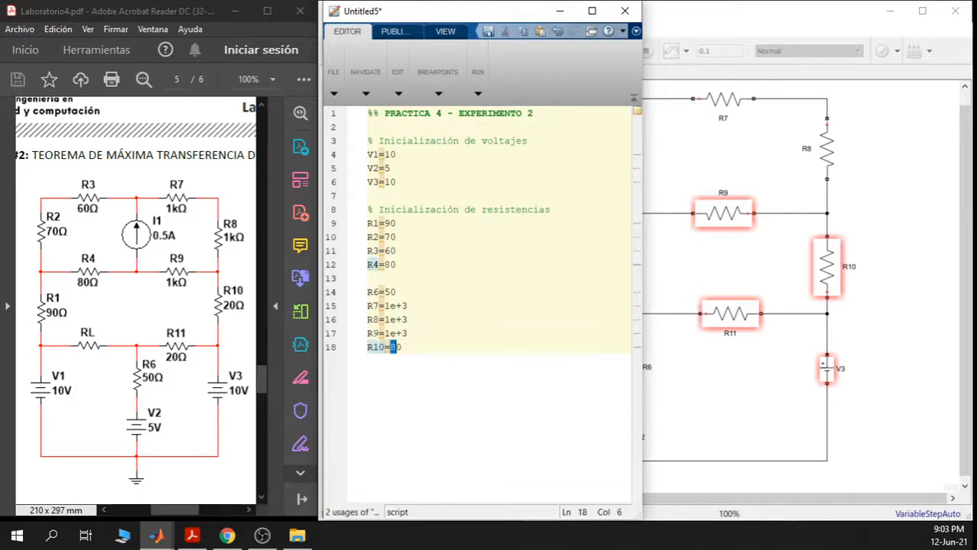
type("2")
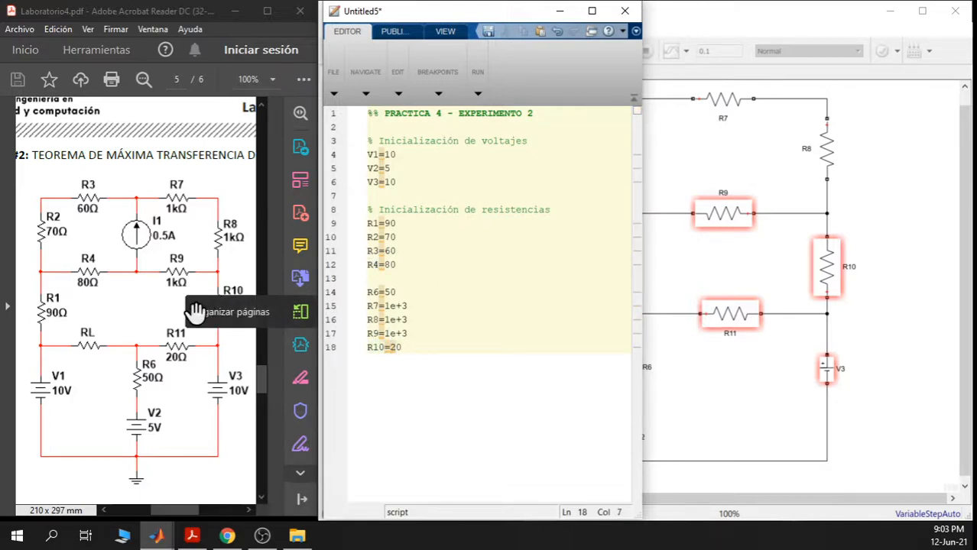
key("shift+Home")
key("ctrl+c")
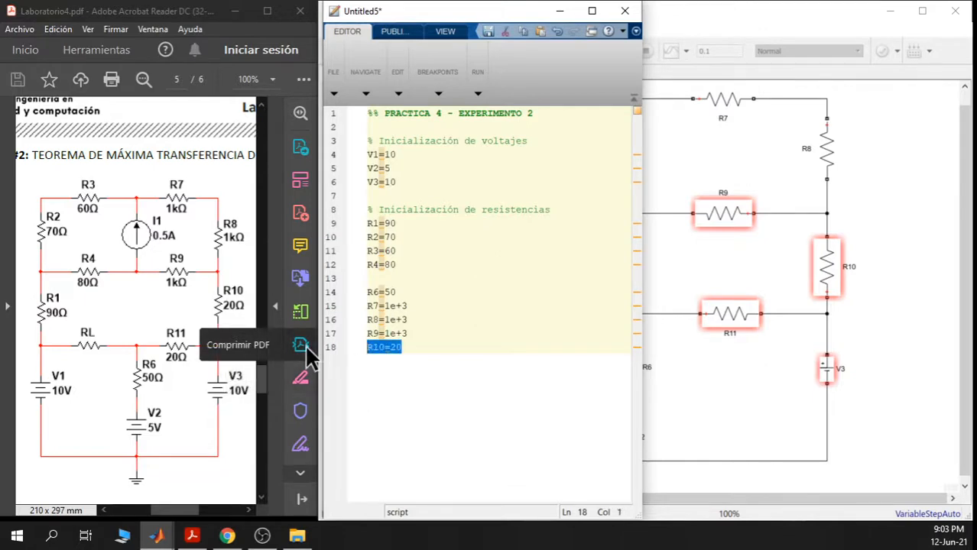
- Add R11=20 as a copy of the R10 line, then return to the Simulink model
left_click(378, 375)
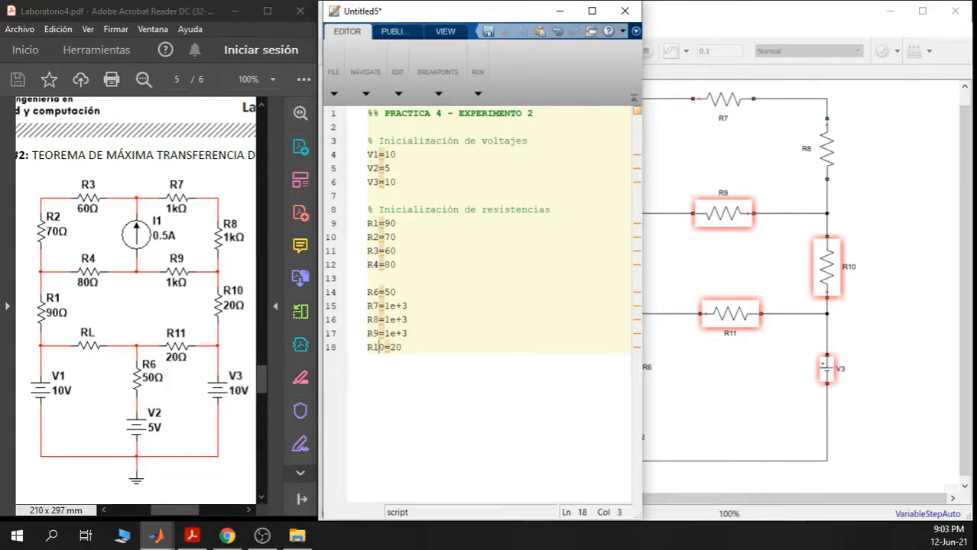
key("Return")
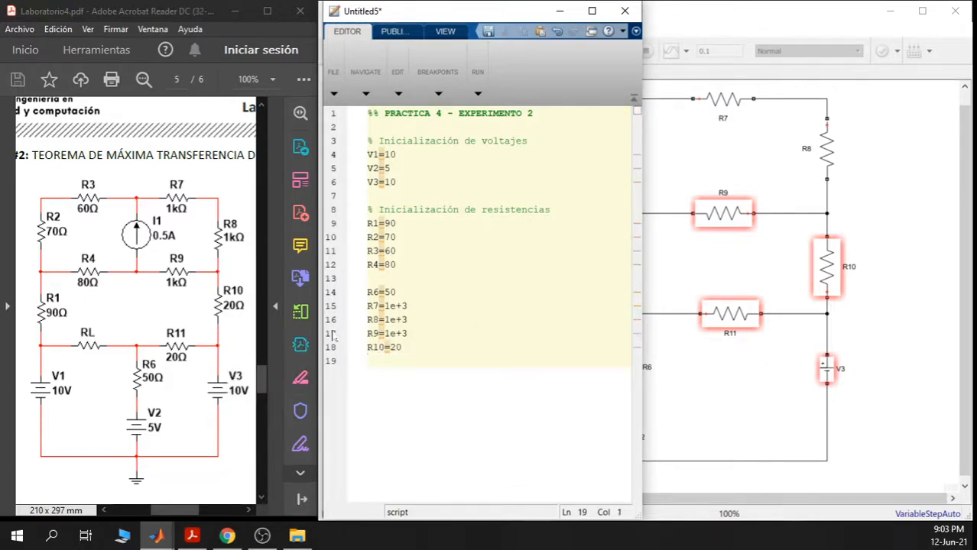
key("ctrl+v")
left_click_drag(384, 361, 379, 361)
type("1")
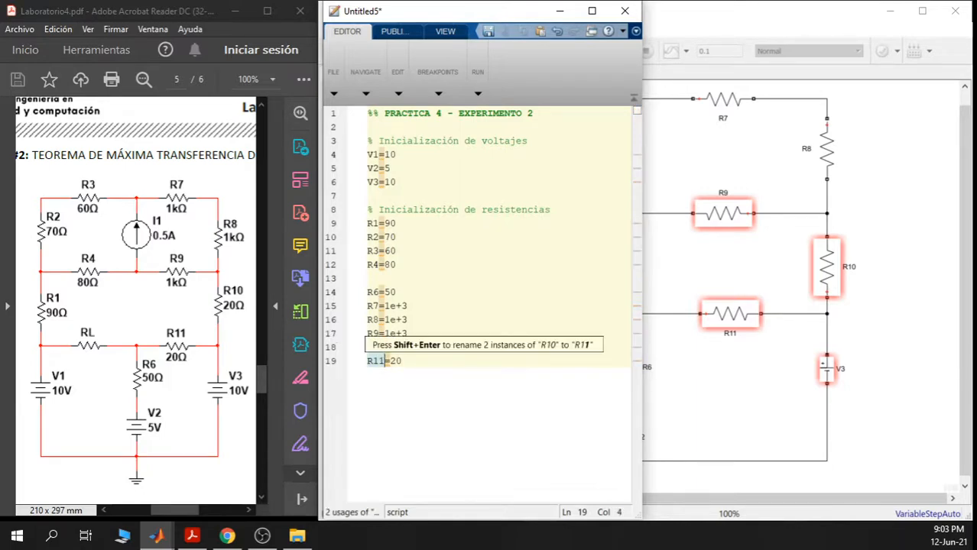
left_click(402, 361)
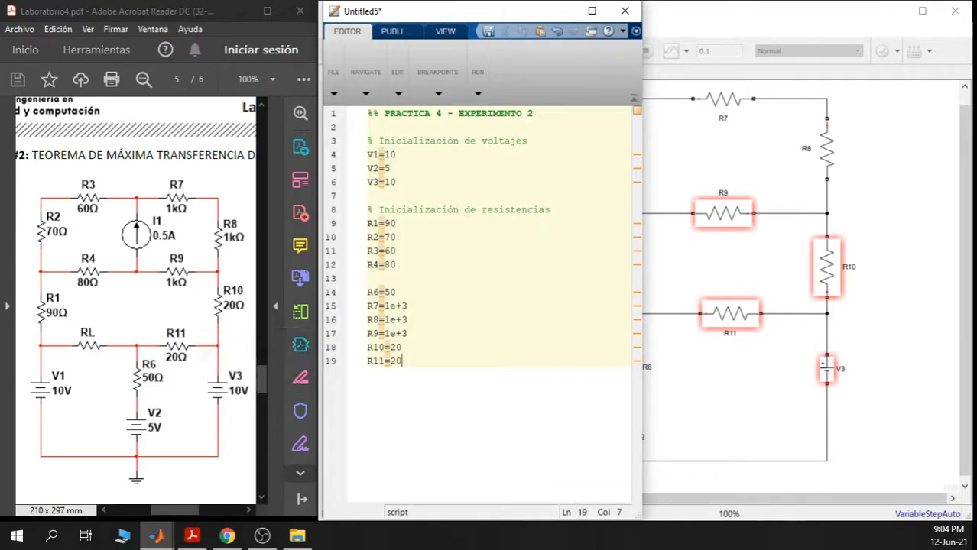
left_click(682, 281)
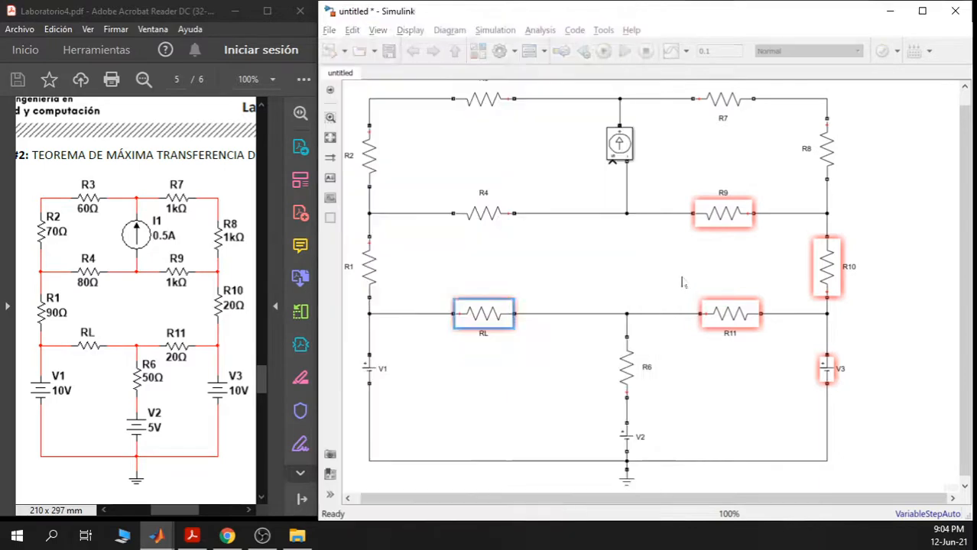
- Remove the RL resistor from its branch and paste it unconnected to the right of the circuit
left_click(474, 324)
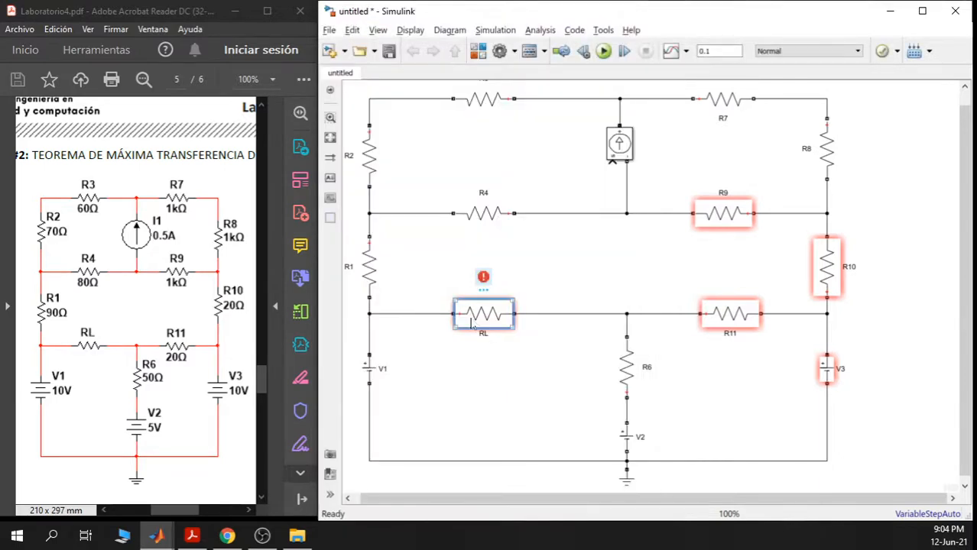
key("Delete")
left_click_drag(716, 355, 644, 328)
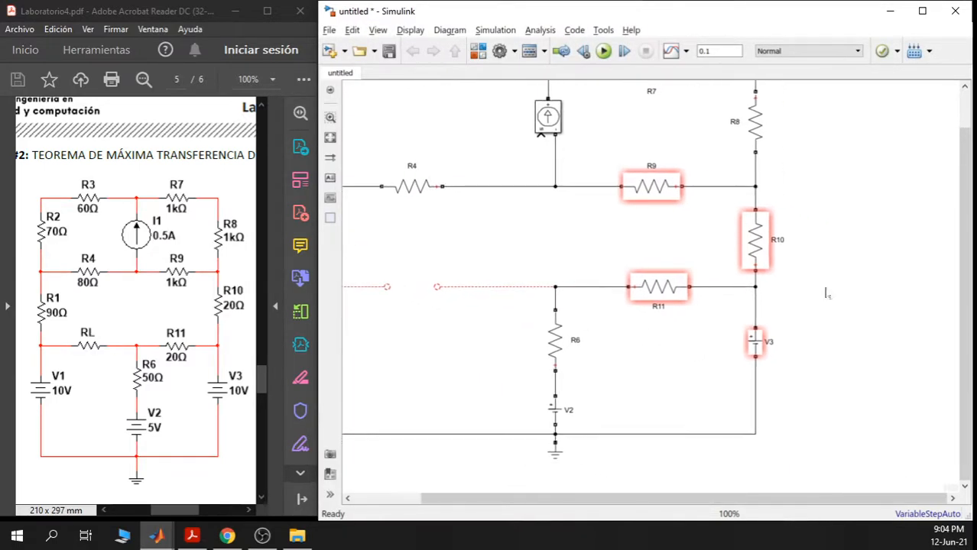
key("ctrl+v")
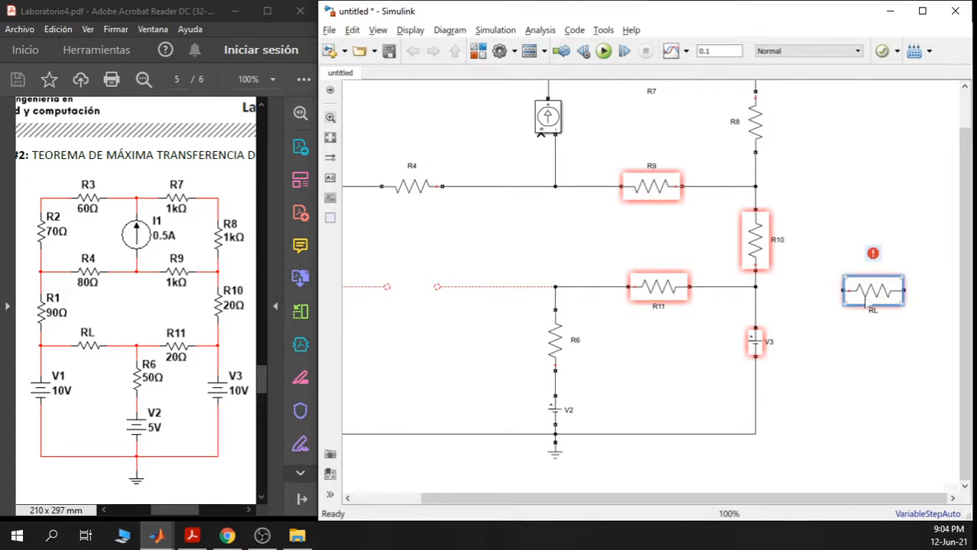
scroll(629, 405, "down", 1)
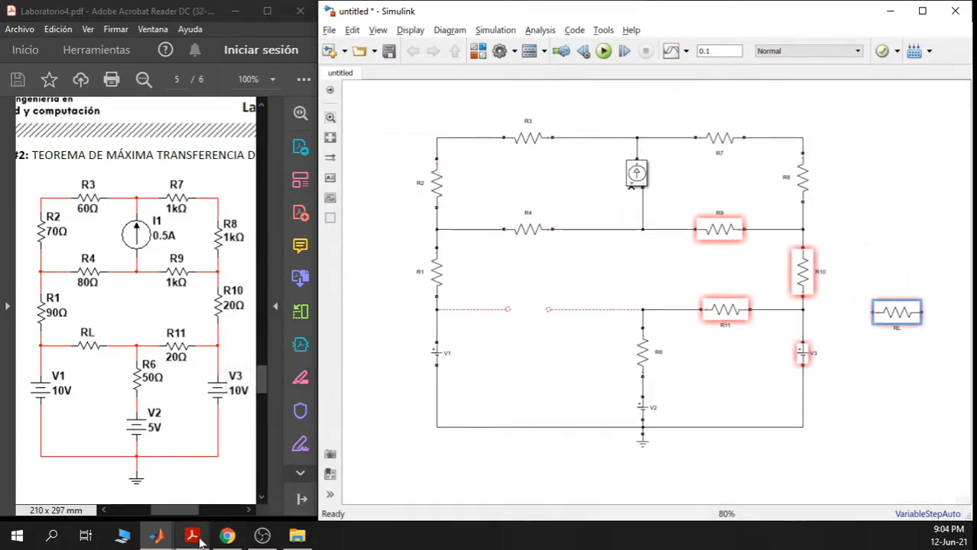
mouse_move(159, 539)
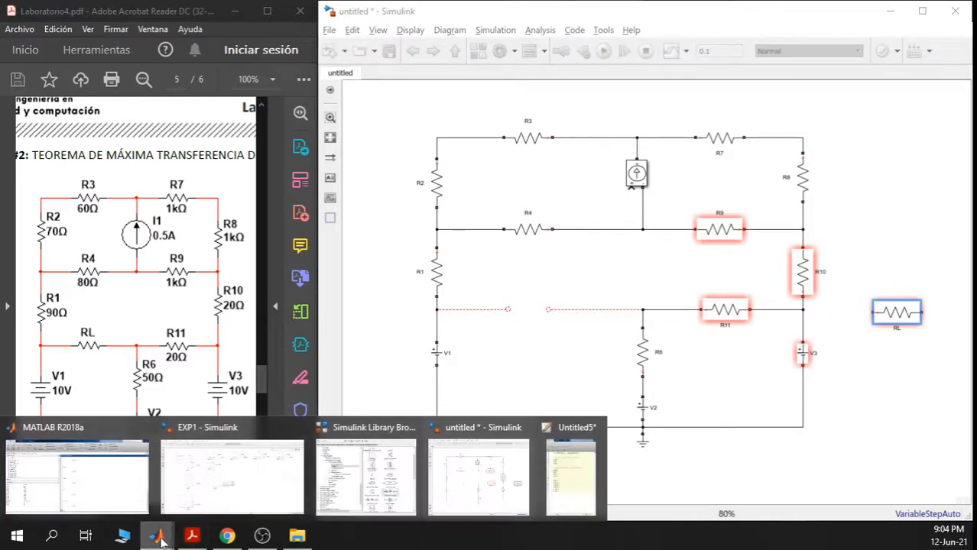
left_click(577, 470)
- Append an RL=1 line to the script and open the RL block's parameters
key("Return")
key("Return")
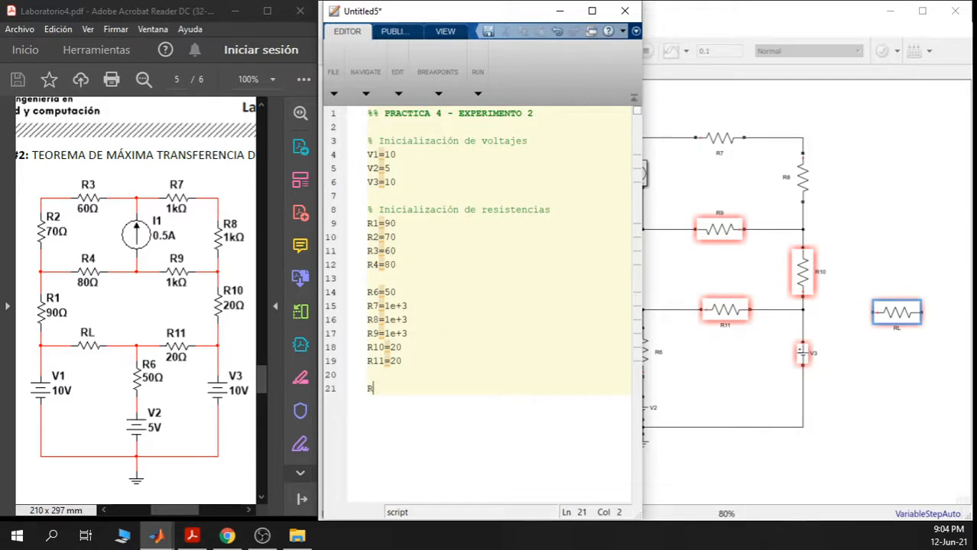
type("L=1")
double_click(898, 321)
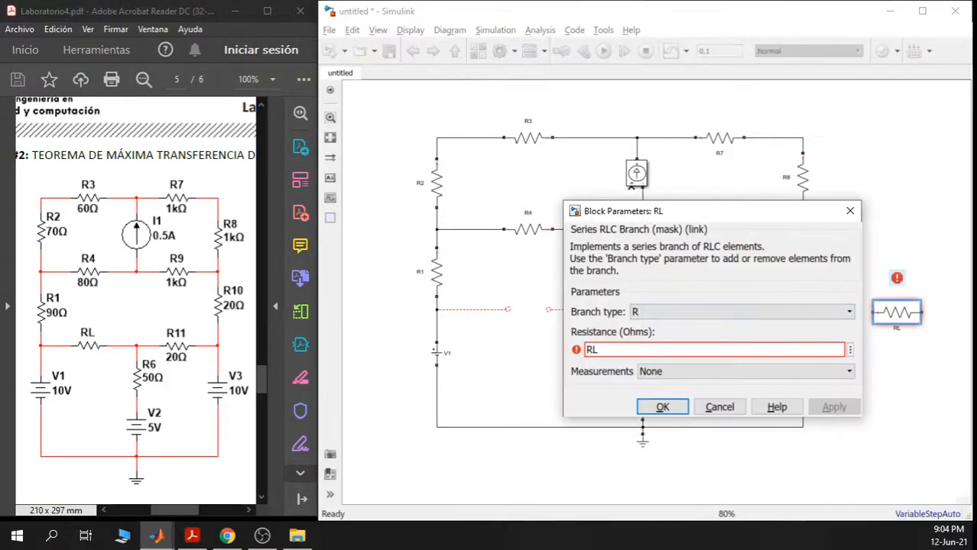
- Confirm the RL block's resistance as the variable RL and close its dialog
left_click_drag(599, 351, 577, 356)
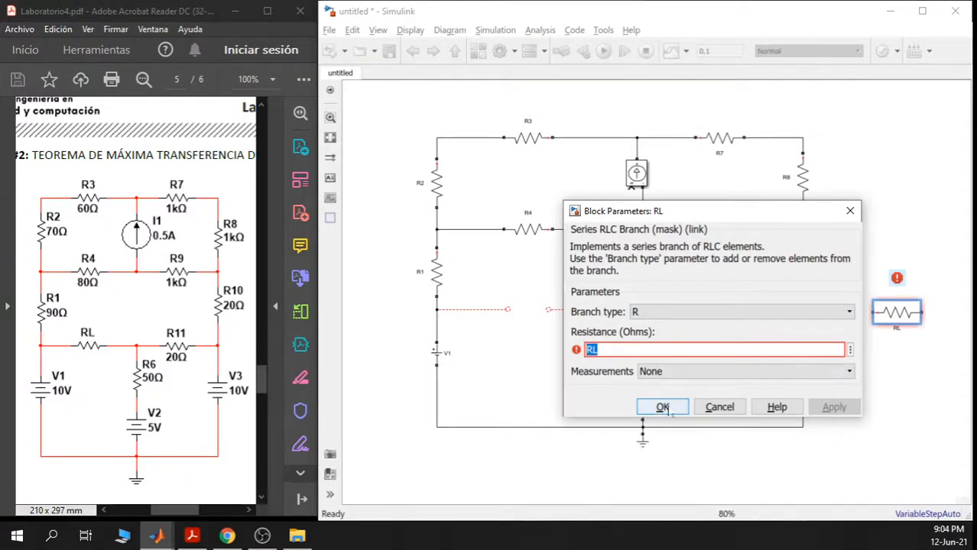
left_click(662, 408)
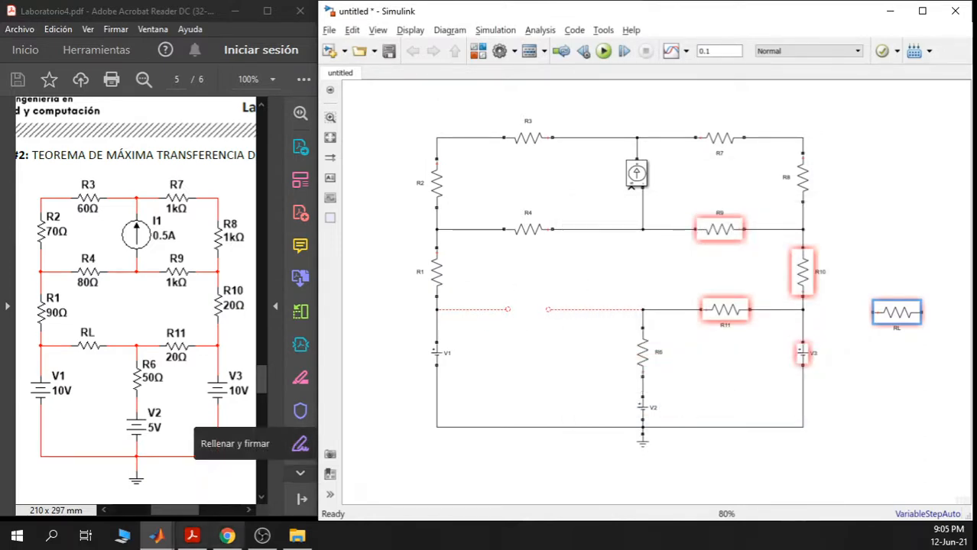
- Return to the Untitled5 script, then bring the main MATLAB R2018a window forward
mouse_move(233, 527)
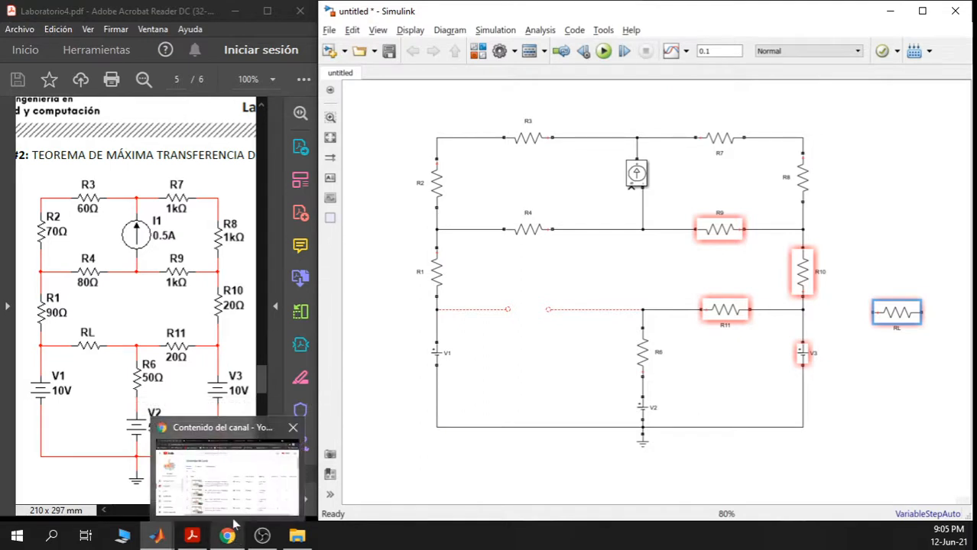
mouse_move(297, 537)
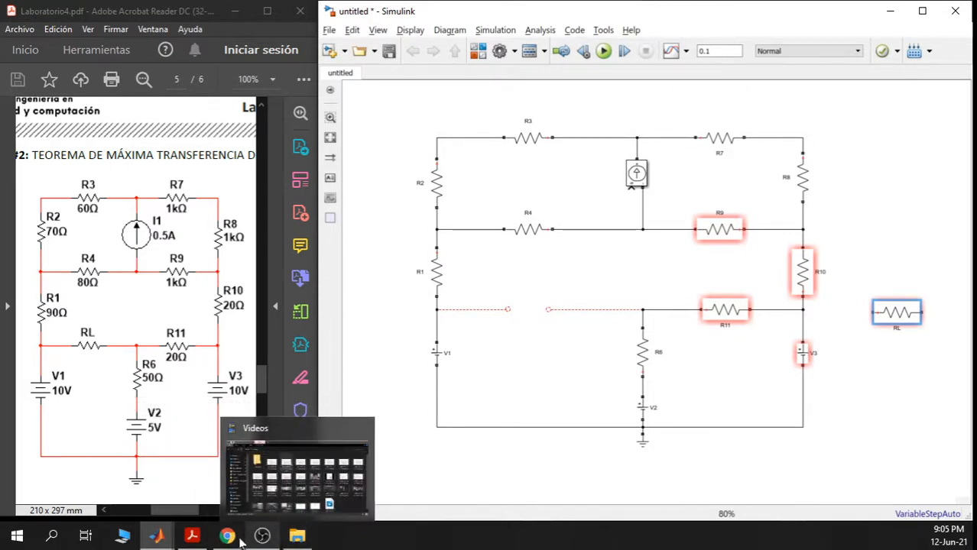
mouse_move(157, 537)
left_click(567, 478)
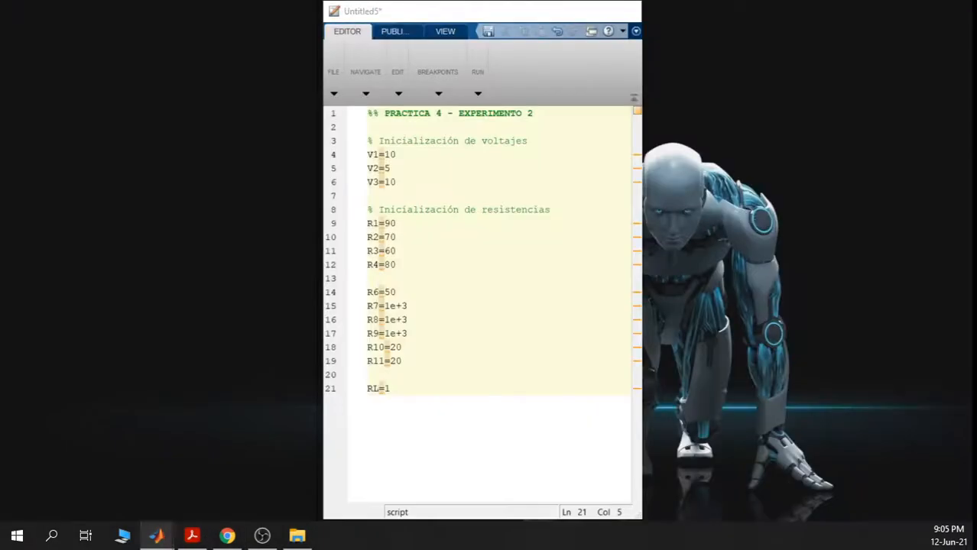
left_click_drag(390, 388, 365, 113)
left_click(435, 333)
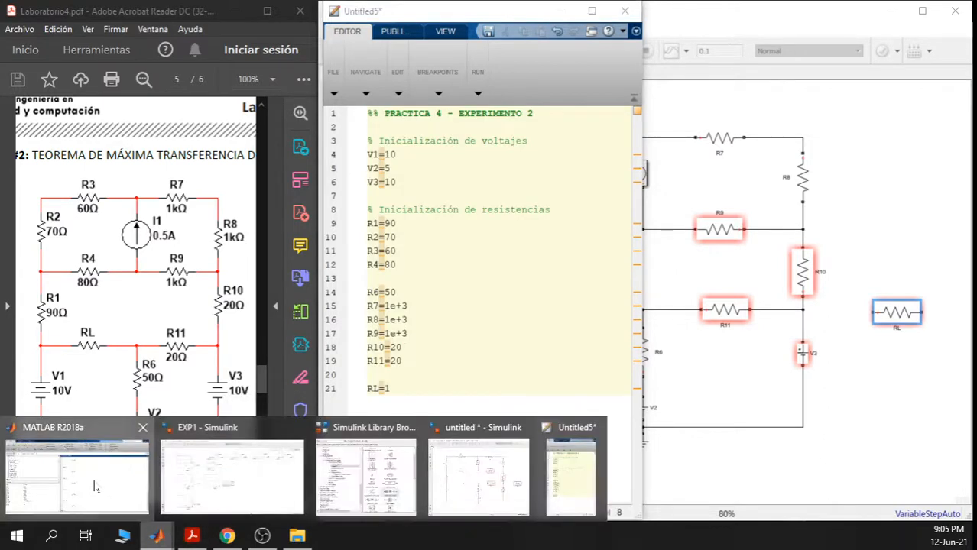
left_click(151, 469)
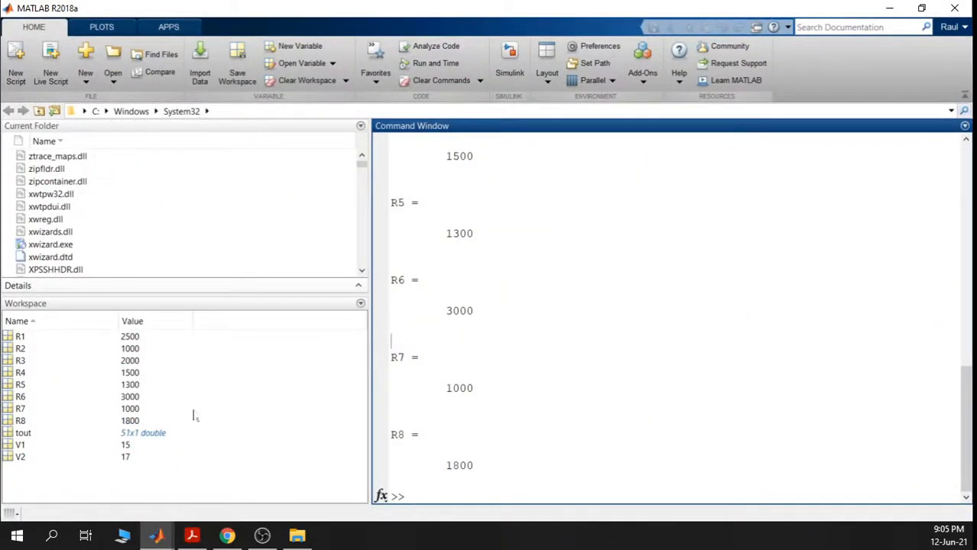
- Run clear all and then clc in the MATLAB Command Window
left_click(922, 8)
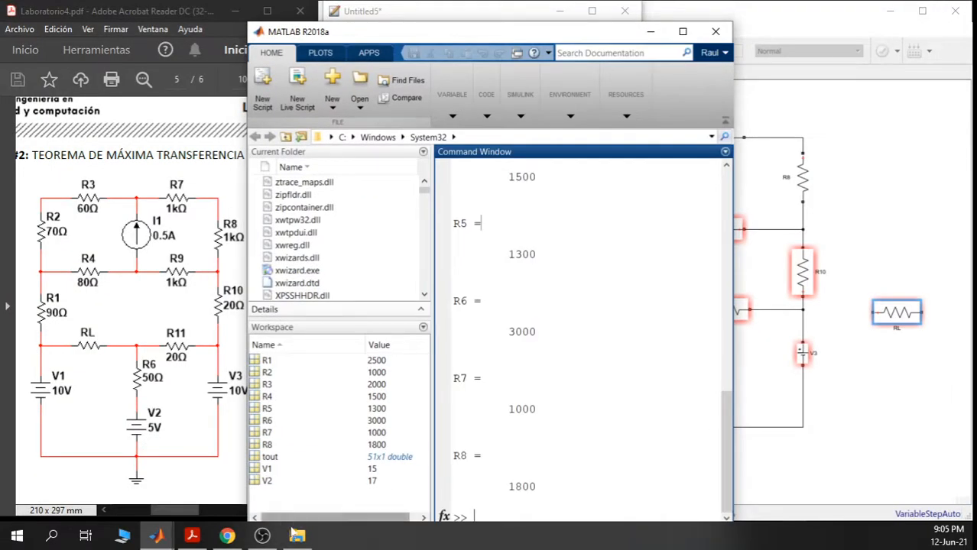
left_click(538, 411)
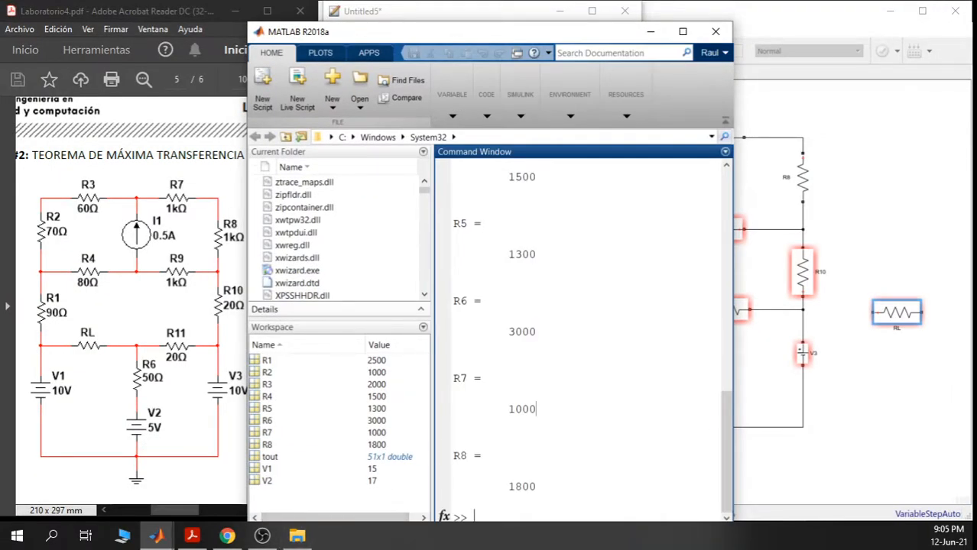
left_click_drag(566, 42, 562, 23)
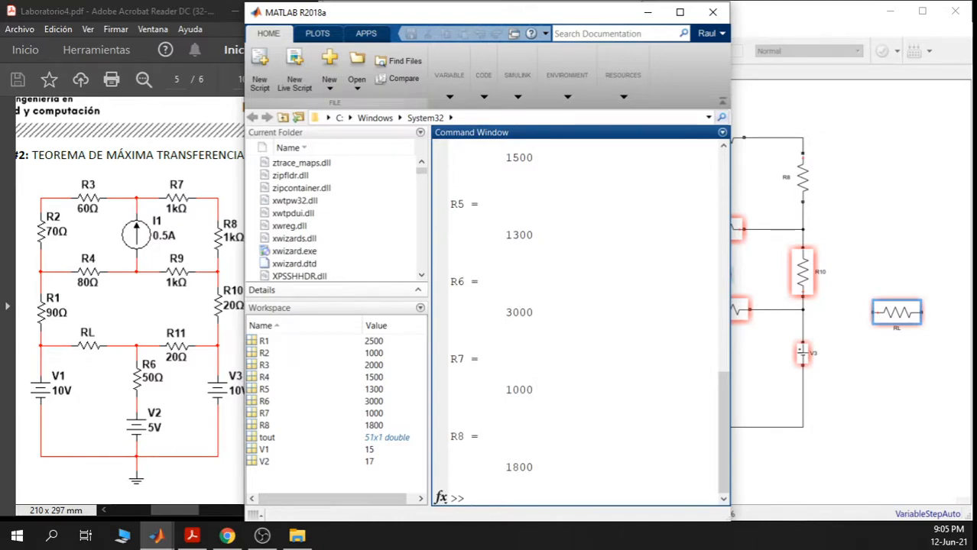
type("CLE")
key("BackSpace")
key("BackSpace")
key("BackSpace")
type("clear all")
key("Return")
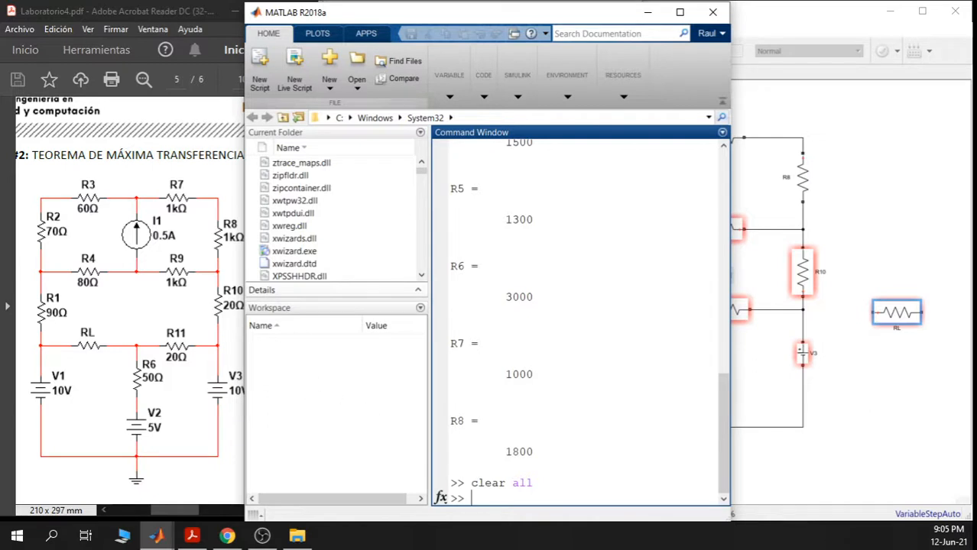
type("clc")
key("Return")
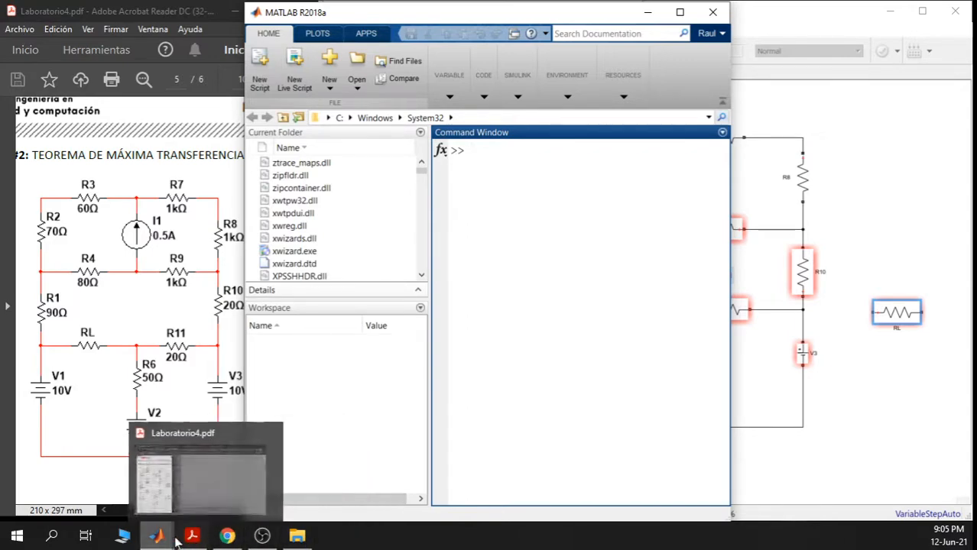
- Add the comment '% Borrar workspace y command window' below the script title
left_click(515, 459)
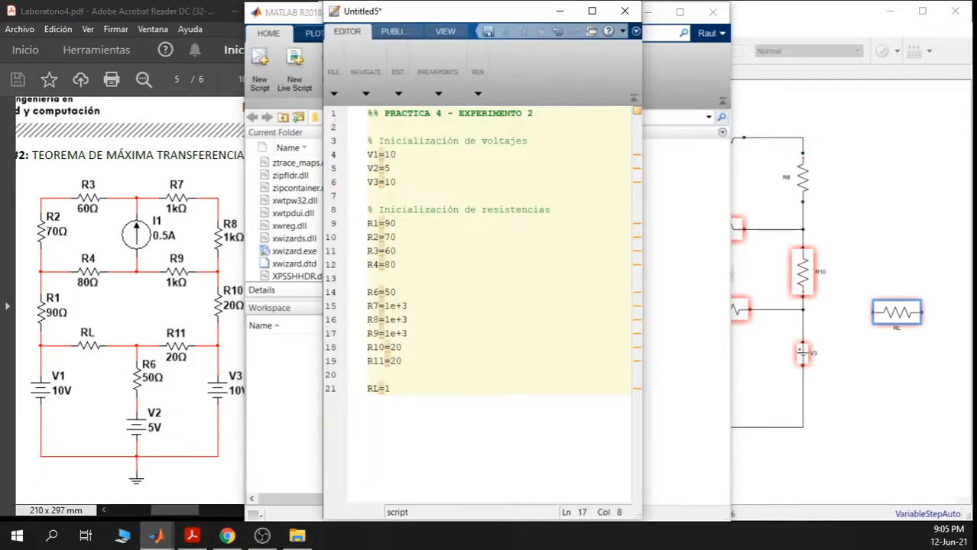
left_click(533, 113)
key("Return")
key("Return")
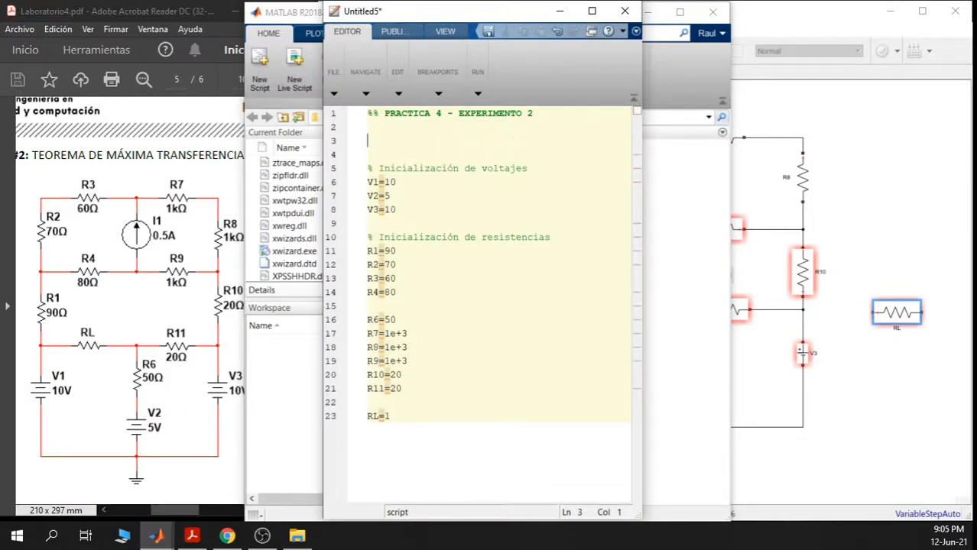
type("% Limpiar el espacio d")
key("BackSpace")
key("BackSpace")
key("BackSpace")
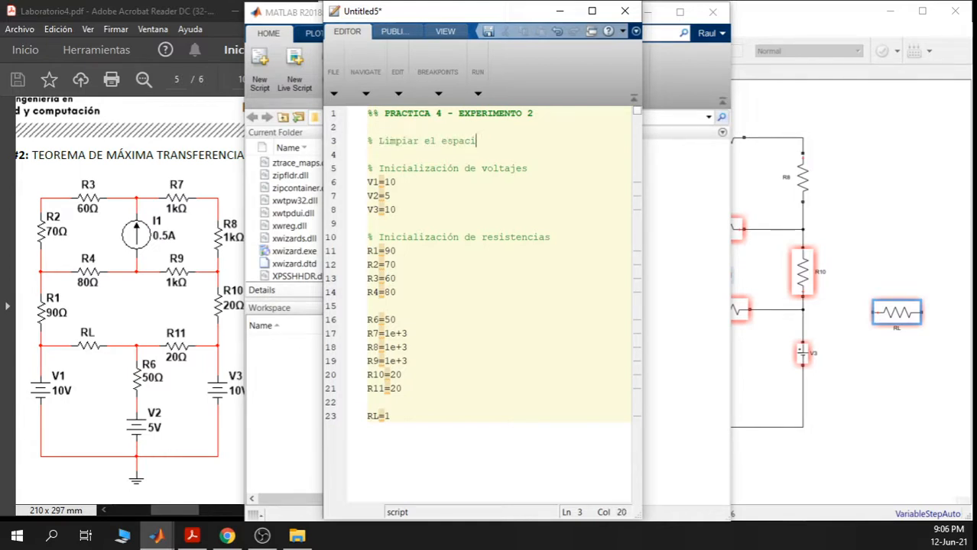
key("BackSpace")
key("BackSpace")
key("BackSpace")
key("BackSpace")
key("BackSpace")
key("BackSpace")
key("BackSpace")
key("BackSpace")
key("BackSpace")
key("BackSpace")
key("BackSpace")
key("BackSpace")
key("BackSpace")
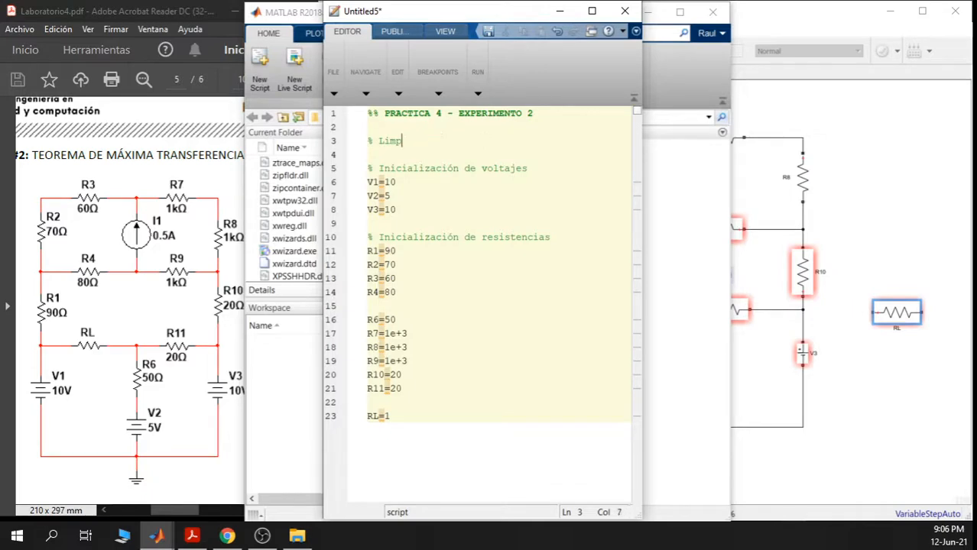
key("BackSpace")
key("BackSpace")
key("BackSpace")
key("BackSpace")
type("Borrar command")
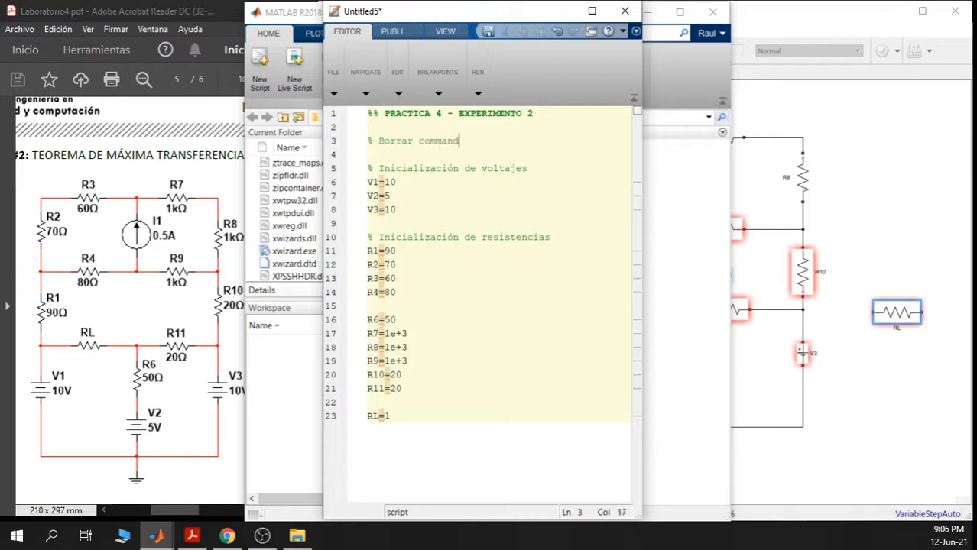
type(" window y")
type(" work")
key("BackSpace")
key("BackSpace")
key("BackSpace")
key("BackSpace")
key("Left")
key("Left")
key("Left")
key("Left")
key("Left")
key("Left")
key("Left")
key("Left")
key("Left")
key("Left")
key("Left")
key("Left")
key("Left")
key("Left")
type("wjor")
key("BackSpace")
key("BackSpace")
key("BackSpace")
type("orkspace y")
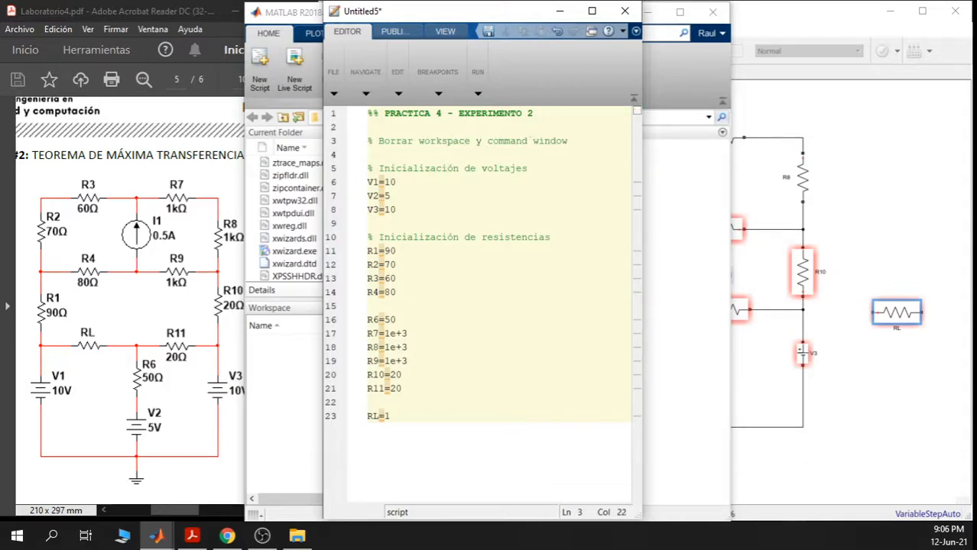
- Add clear all and clc lines under that comment
key("Down")
key("Return")
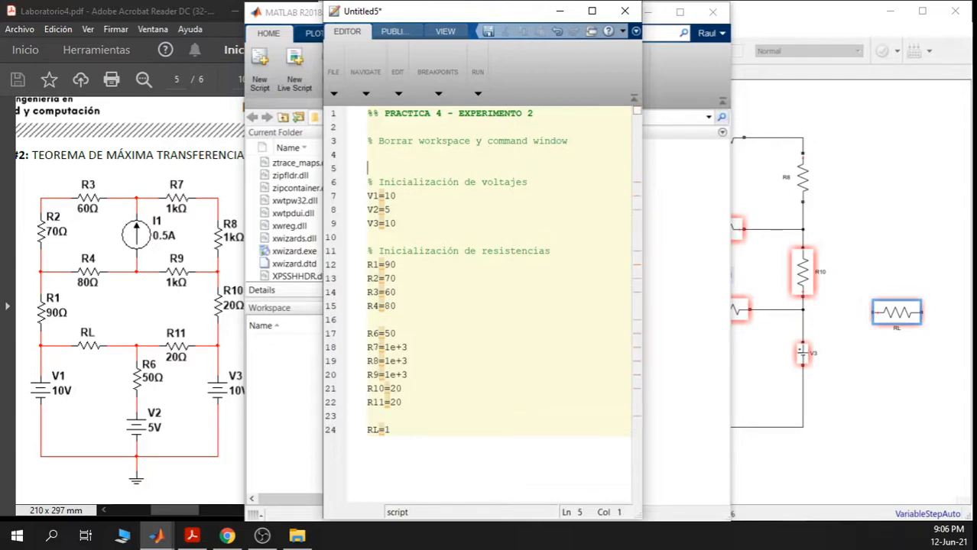
type("clear all")
key("Return")
type("a")
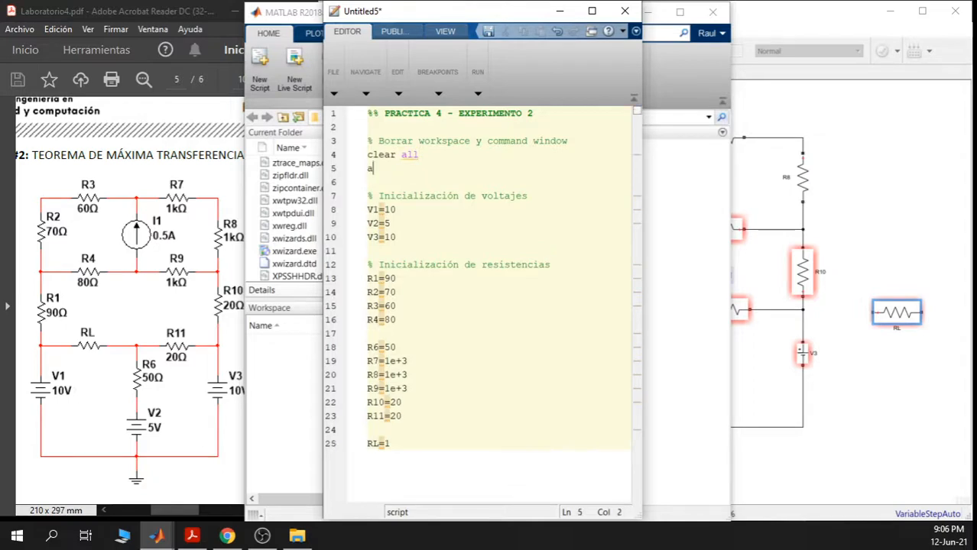
type("lc")
left_click(685, 243)
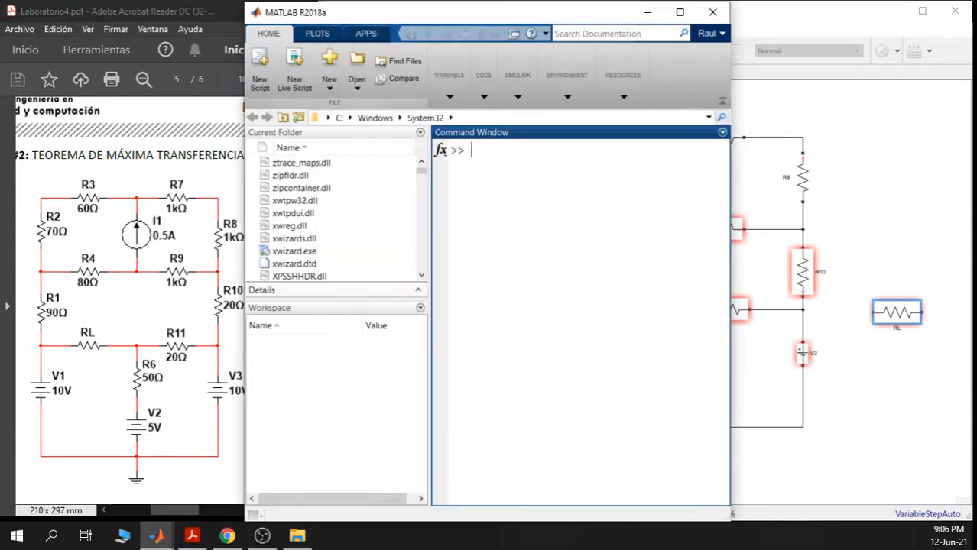
- Select the entire Untitled5 script in the editor
left_click(647, 12)
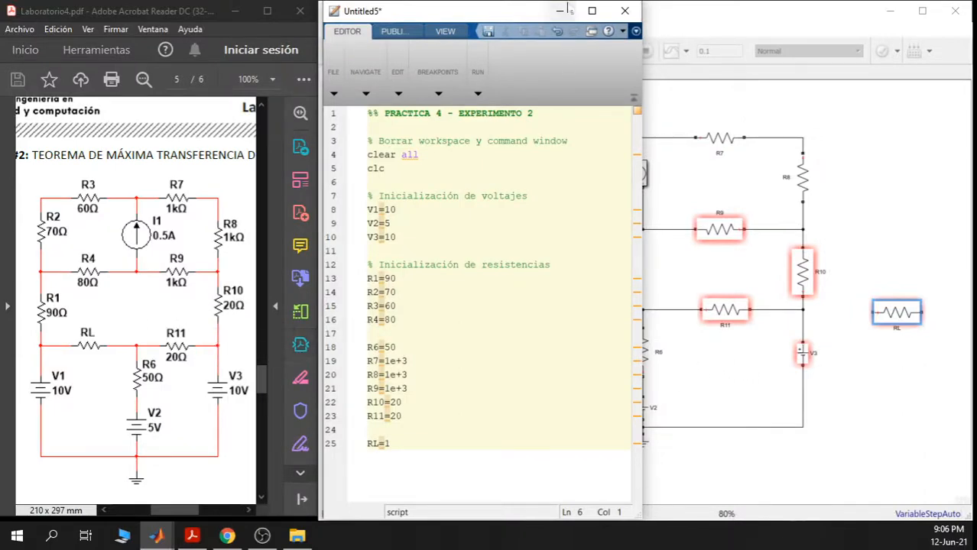
left_click_drag(390, 443, 356, 114)
right_click(397, 116)
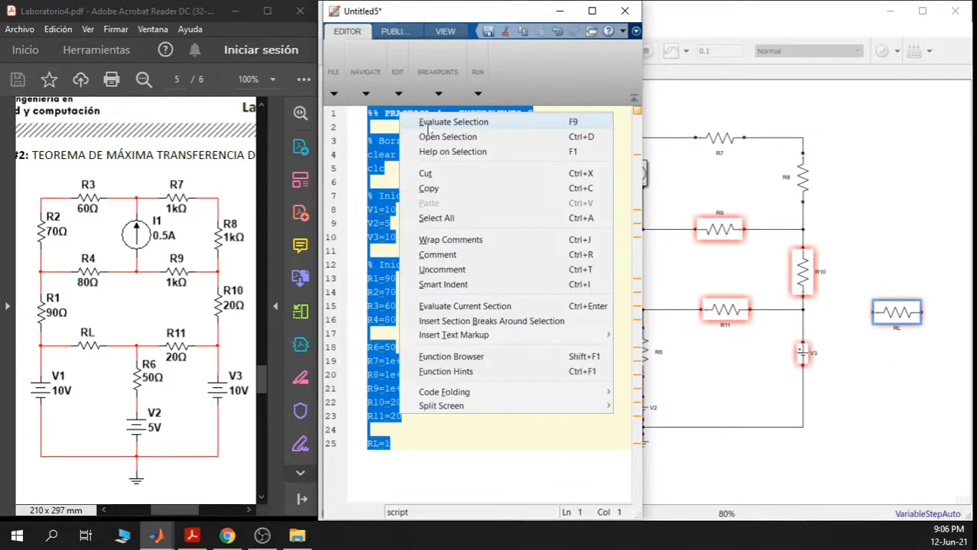
left_click(160, 538)
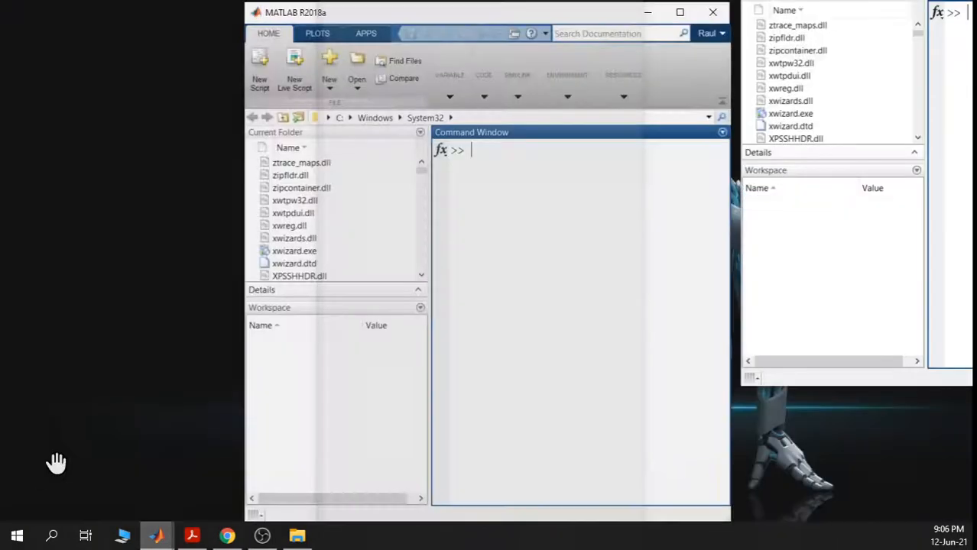
left_click(23, 464)
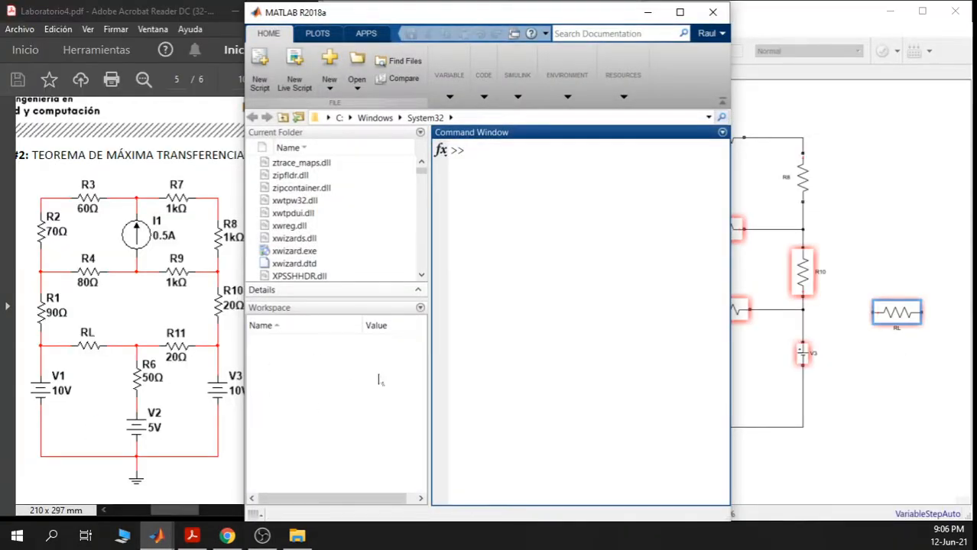
left_click(161, 538)
left_click(468, 437)
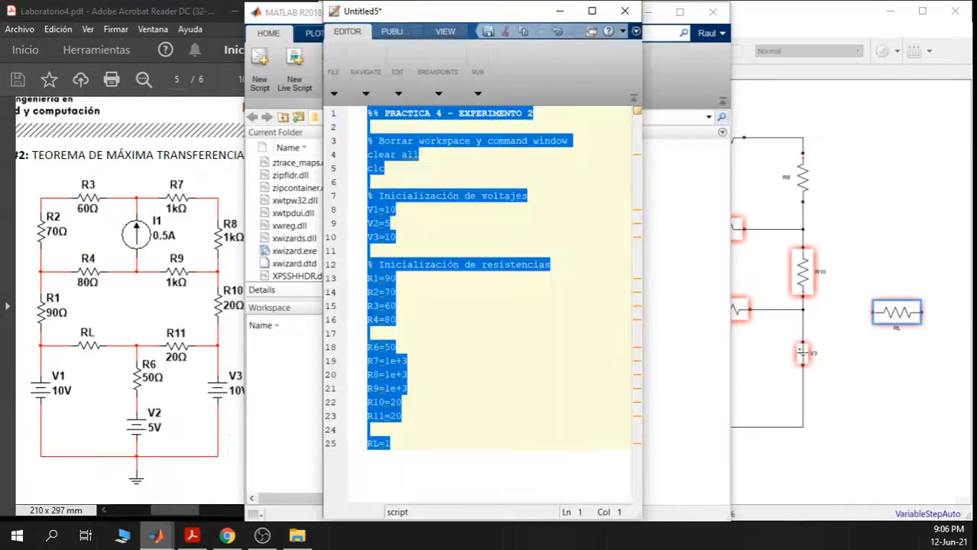
- Evaluate the selected script and review V1=10, V2=5 through RL=1 in the Command Window
right_click(395, 250)
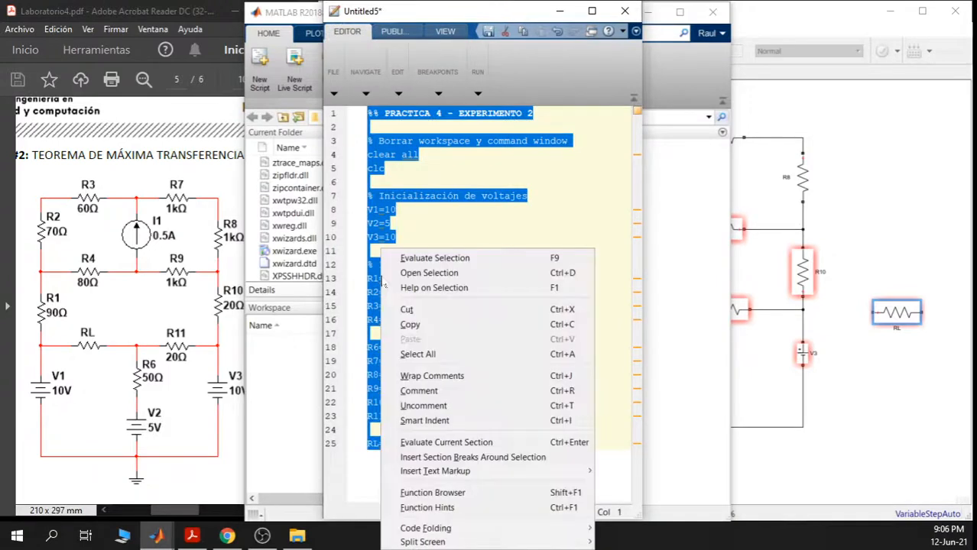
left_click(433, 260)
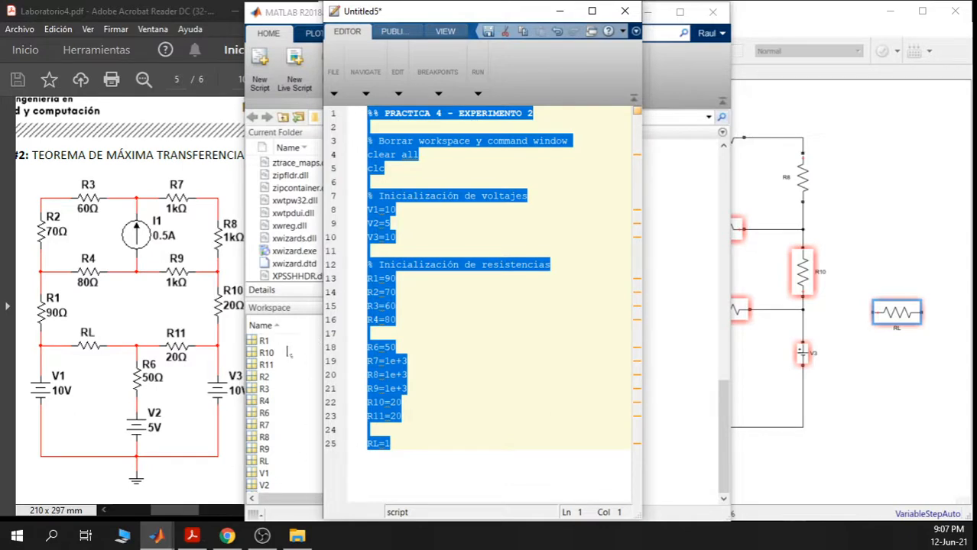
left_click(292, 391)
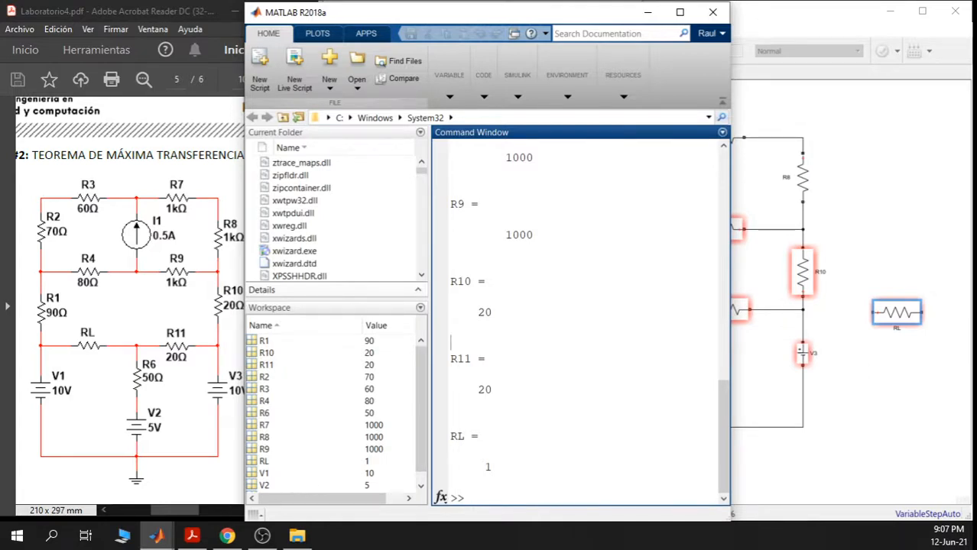
scroll(578, 321, "up", 15)
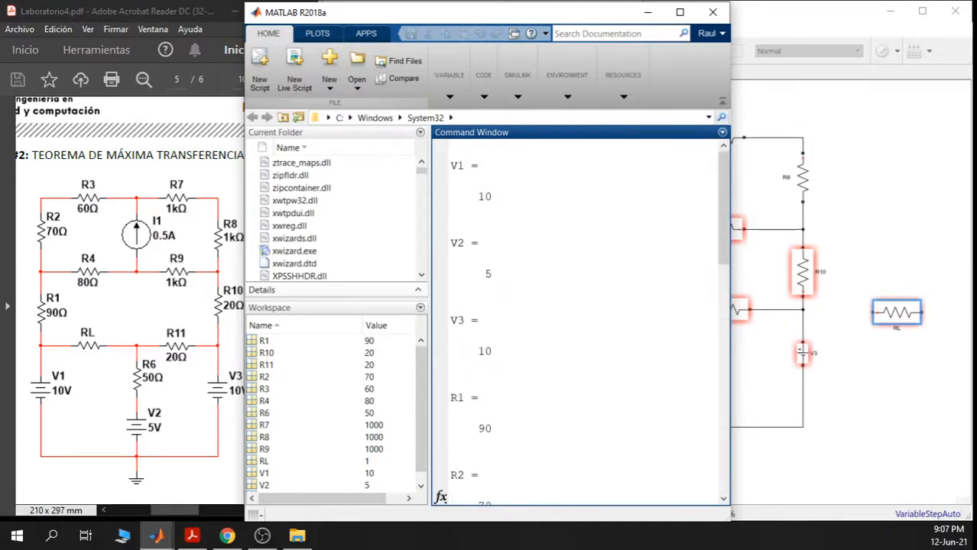
scroll(450, 342, "down", 15)
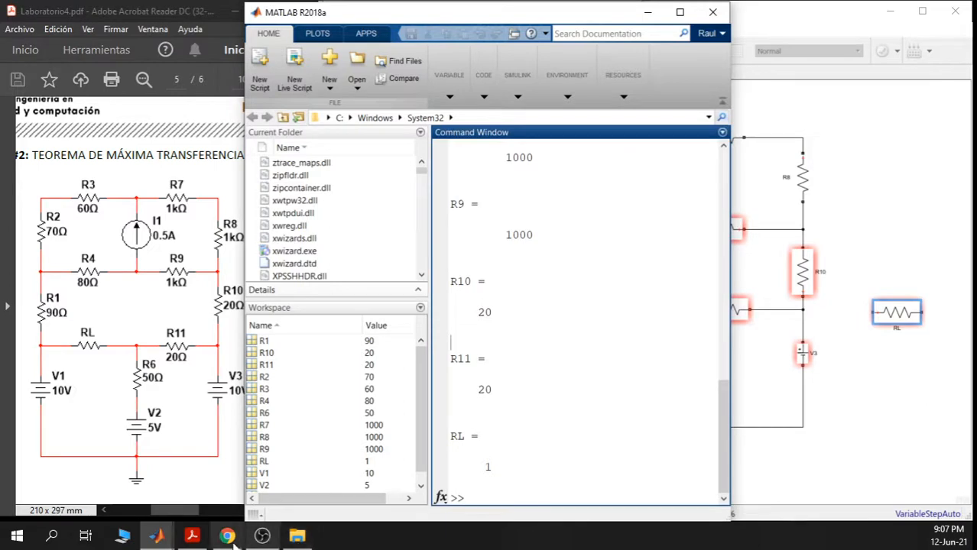
left_click(155, 536)
- Evaluate only line 23, R11=20, from the script
left_click(502, 476)
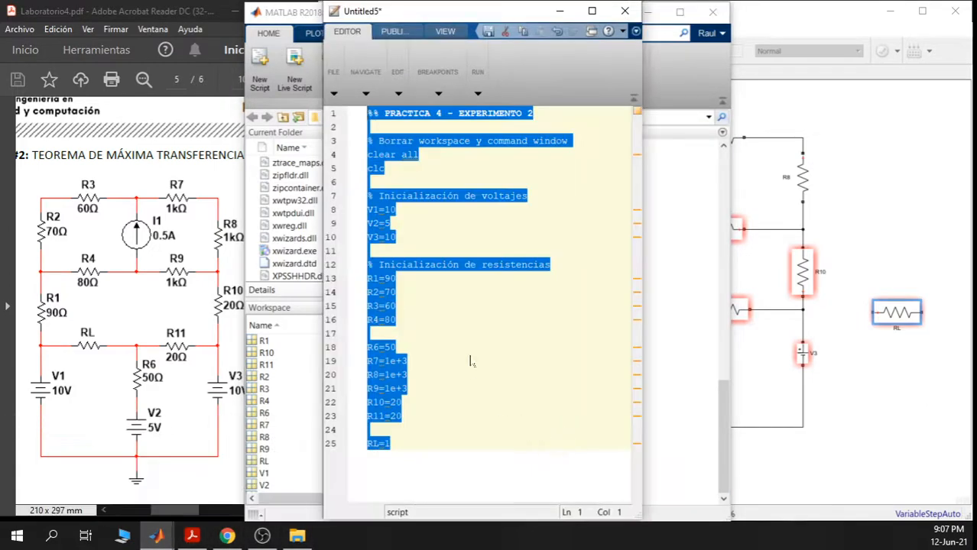
left_click(458, 324)
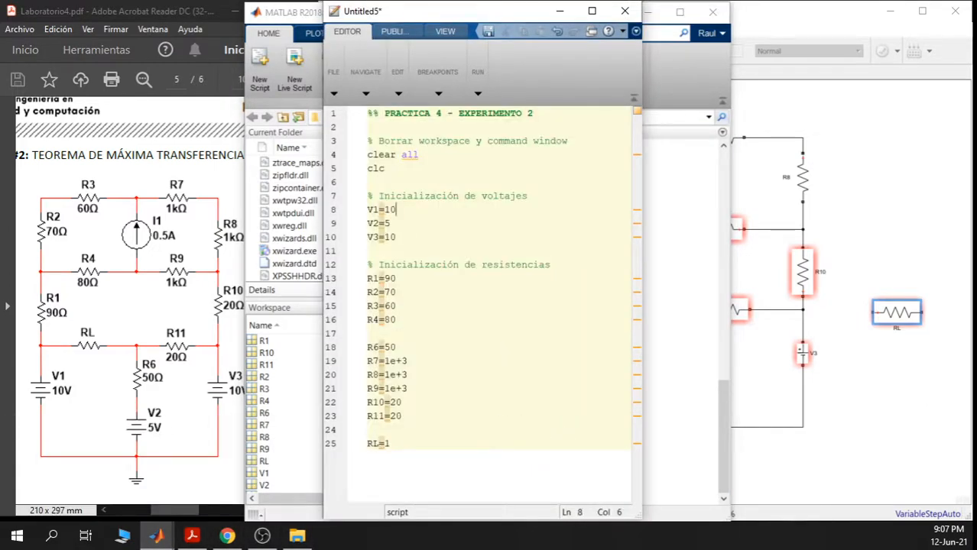
key("Down")
key("Down")
left_click_drag(402, 416, 366, 416)
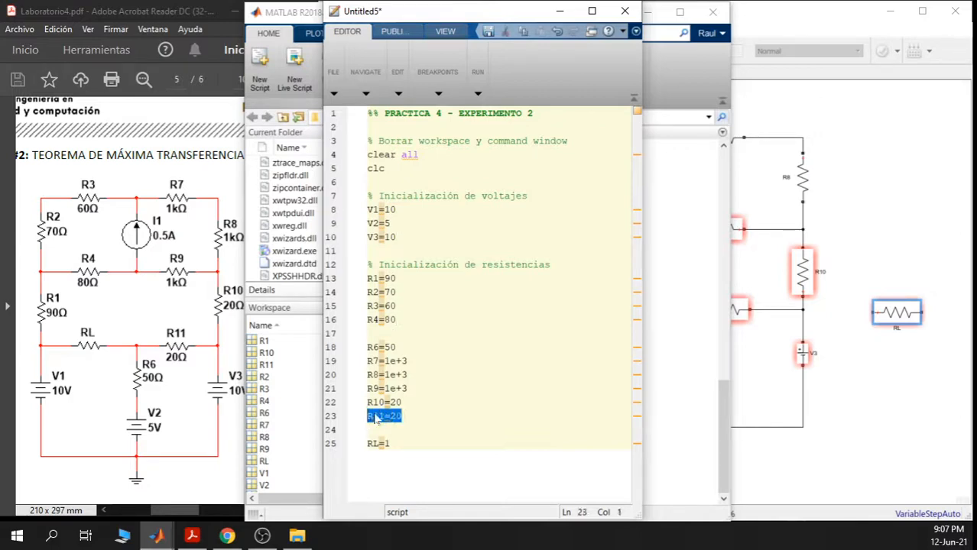
right_click(382, 419)
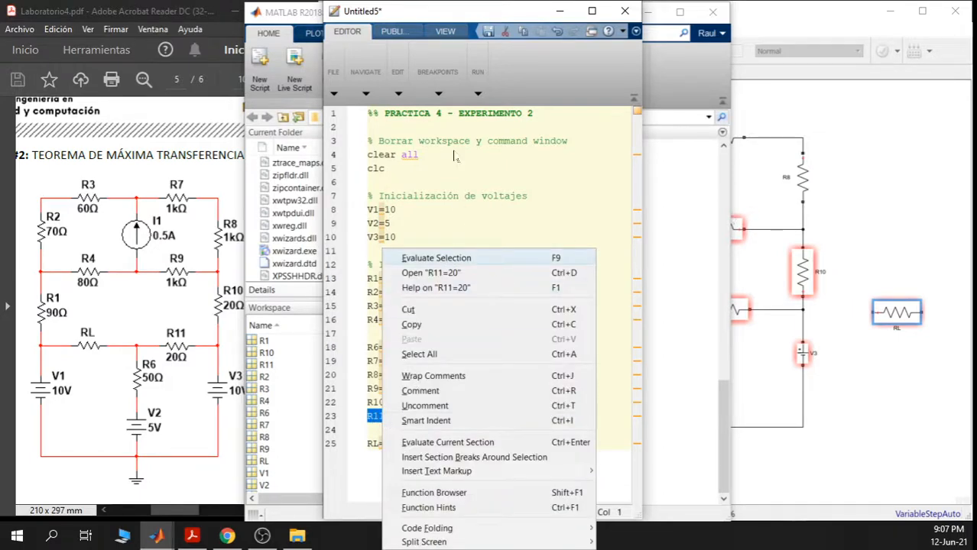
left_click_drag(469, 18, 207, 19)
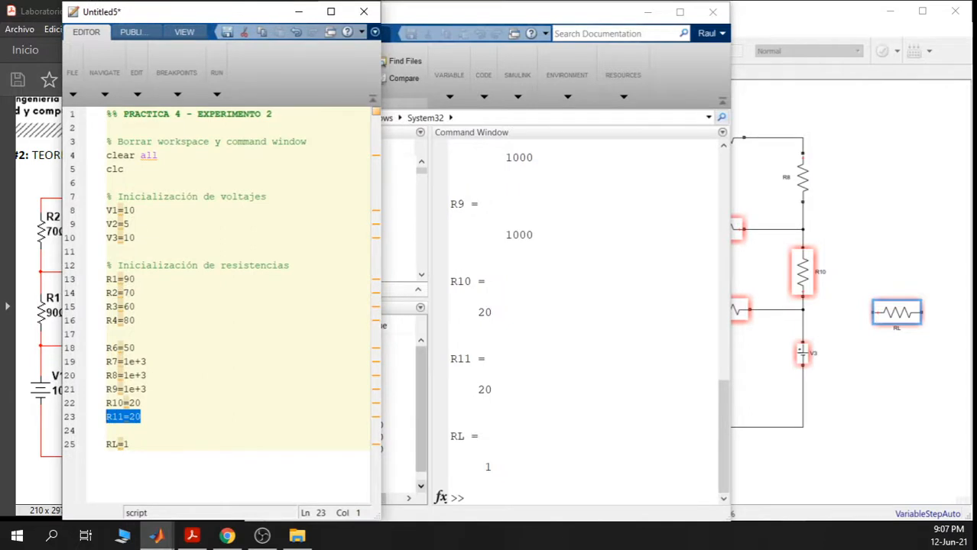
right_click(122, 426)
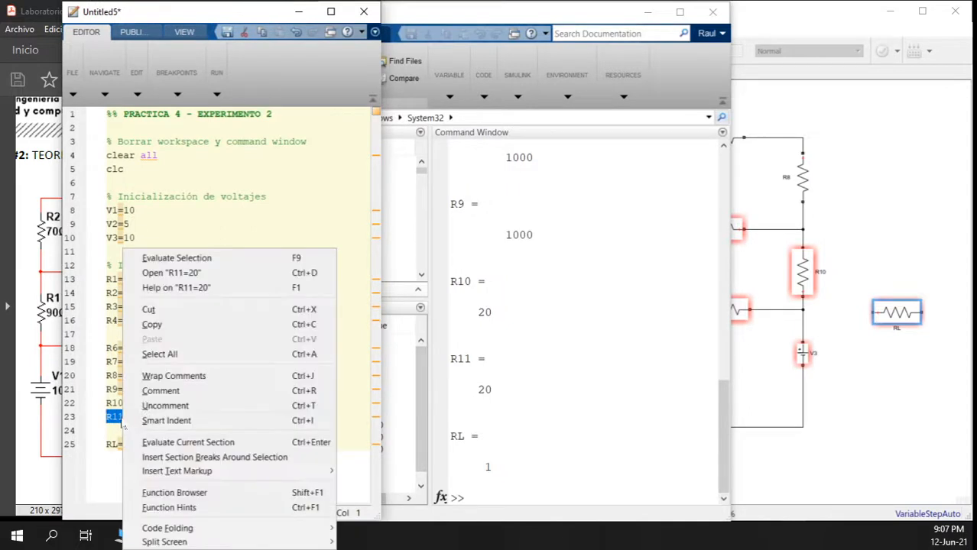
left_click(204, 259)
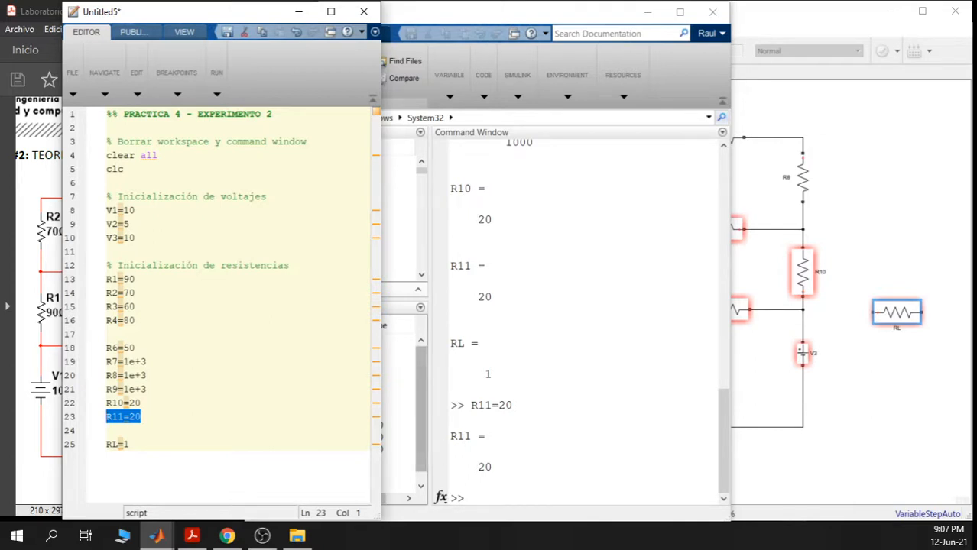
- Append a semicolon to R11=20, re-evaluate it, then delete the semicolon again
left_click(147, 416)
type(";")
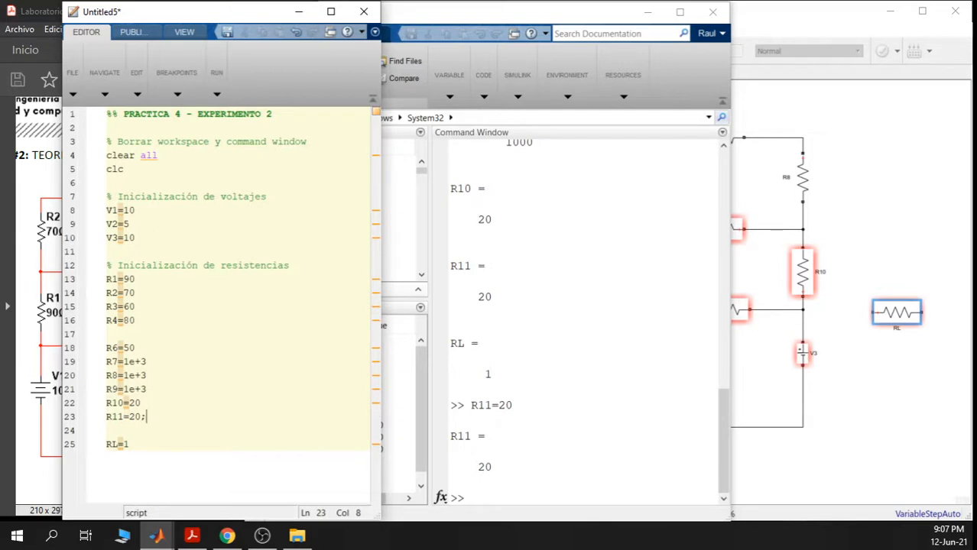
left_click_drag(146, 416, 104, 417)
right_click(123, 419)
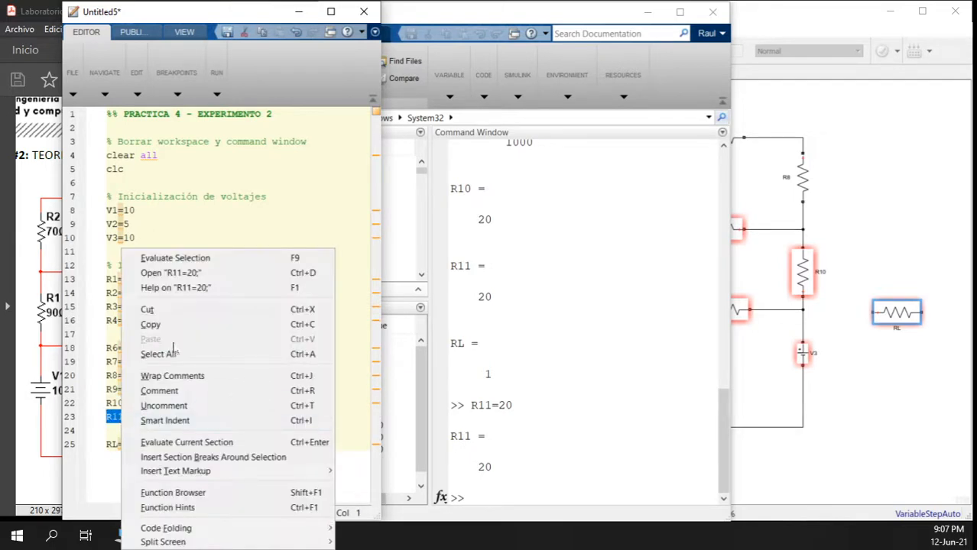
left_click(190, 259)
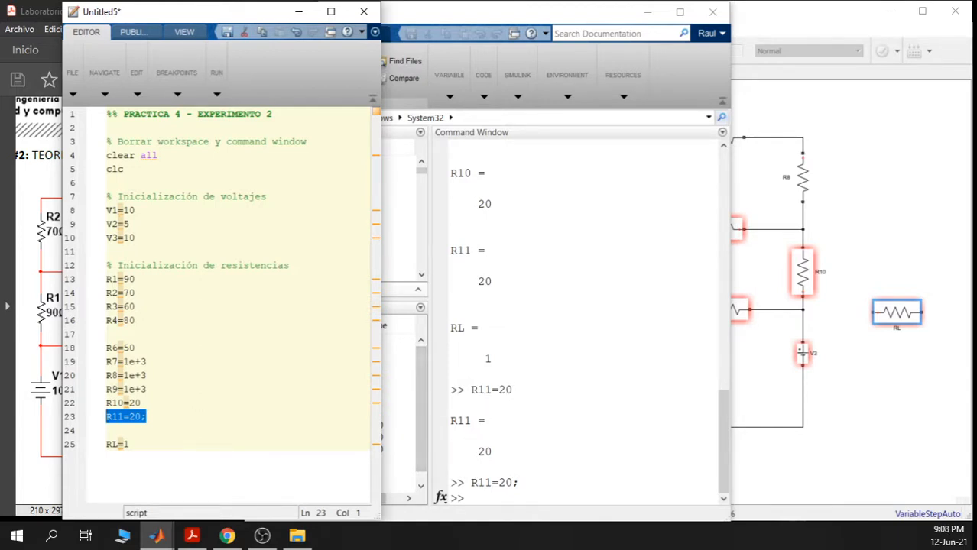
mouse_move(723, 423)
left_mouse_down()
mouse_move(723, 185)
mouse_move(723, 429)
left_mouse_up()
left_click(163, 418)
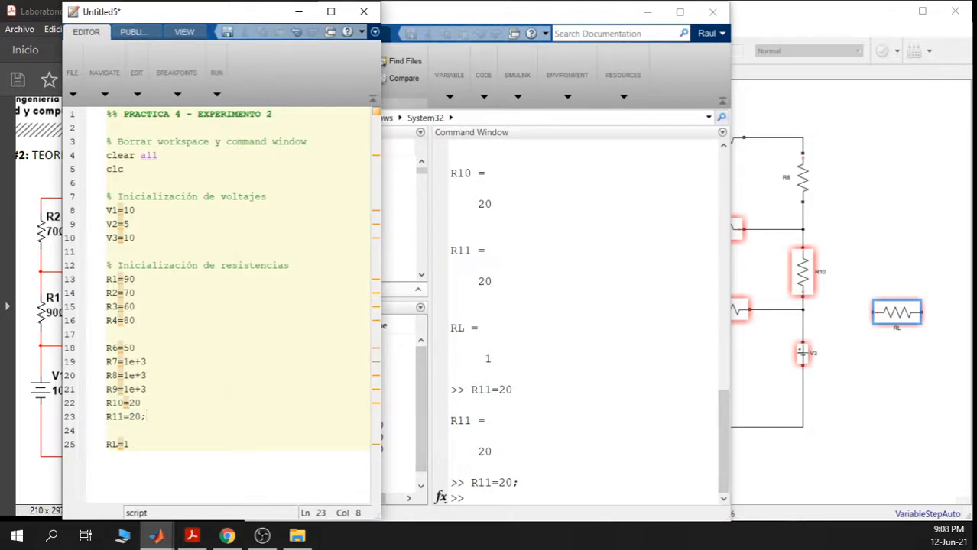
key("BackSpace")
- Minimize the MATLAB windows and review Figure 2's item a on determining RL in the full-screen lab PDF
left_click(430, 13)
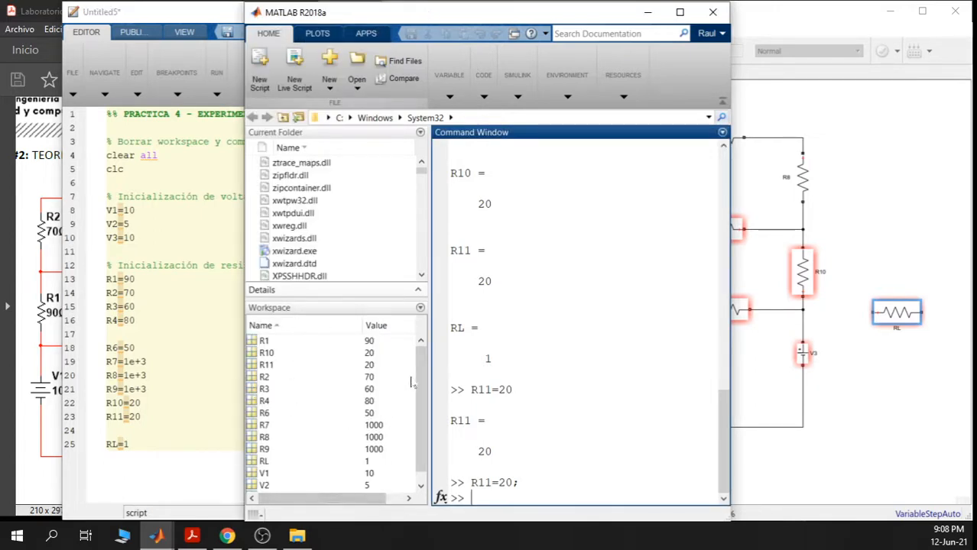
left_click_drag(421, 404, 426, 353)
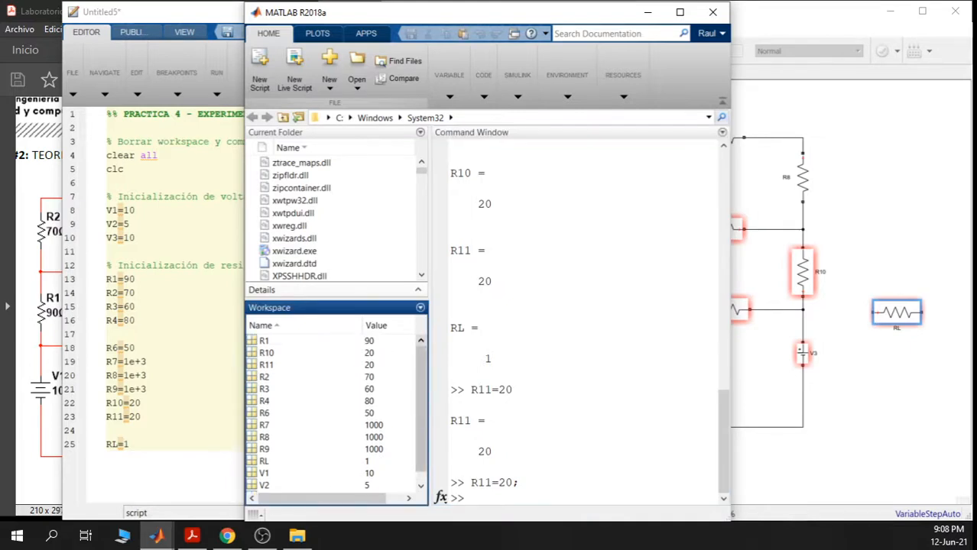
left_click(649, 17)
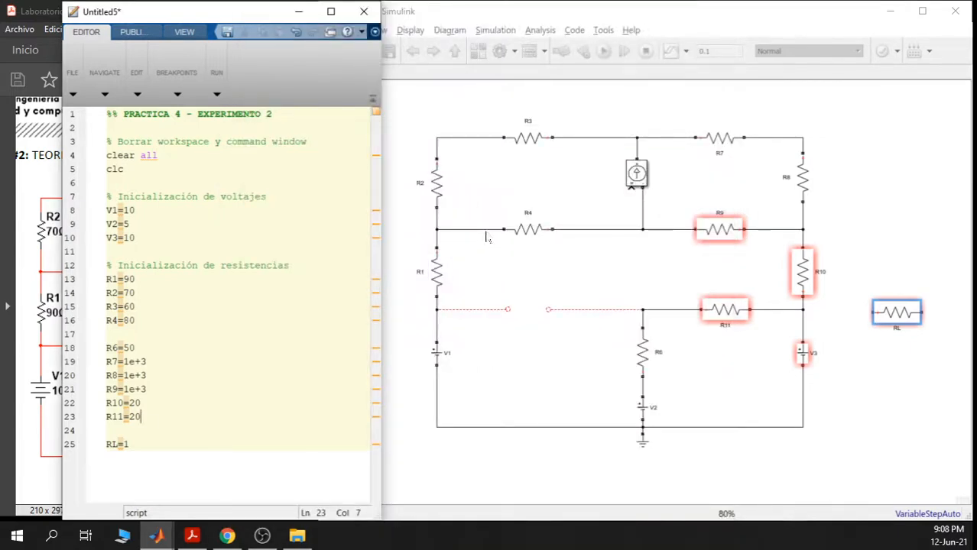
left_click(299, 12)
scroll(224, 263, "down", 3)
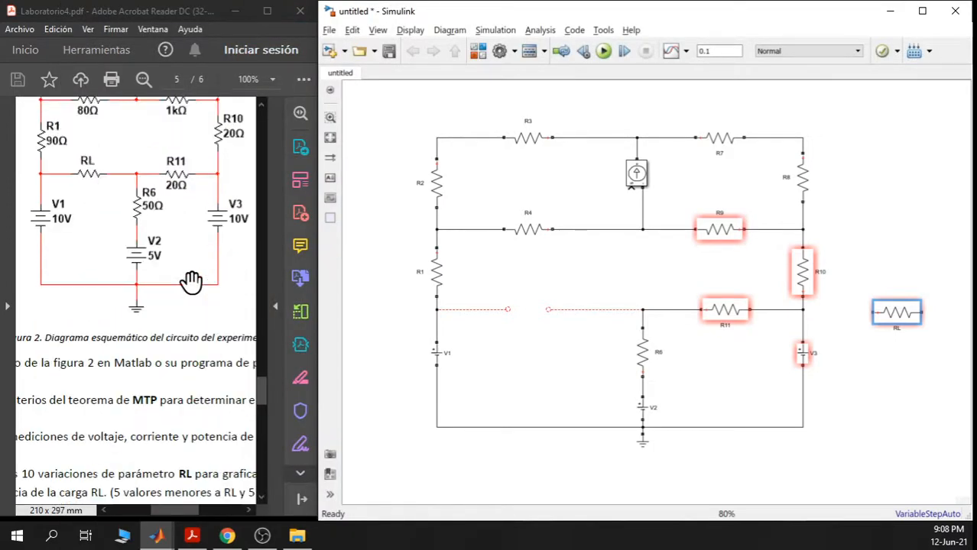
left_click(266, 11)
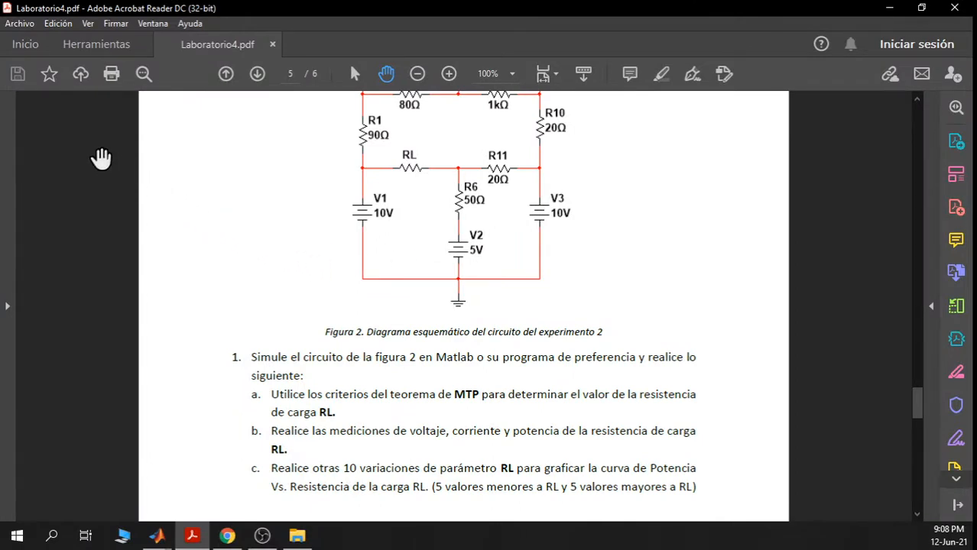
left_click_drag(272, 395, 333, 411)
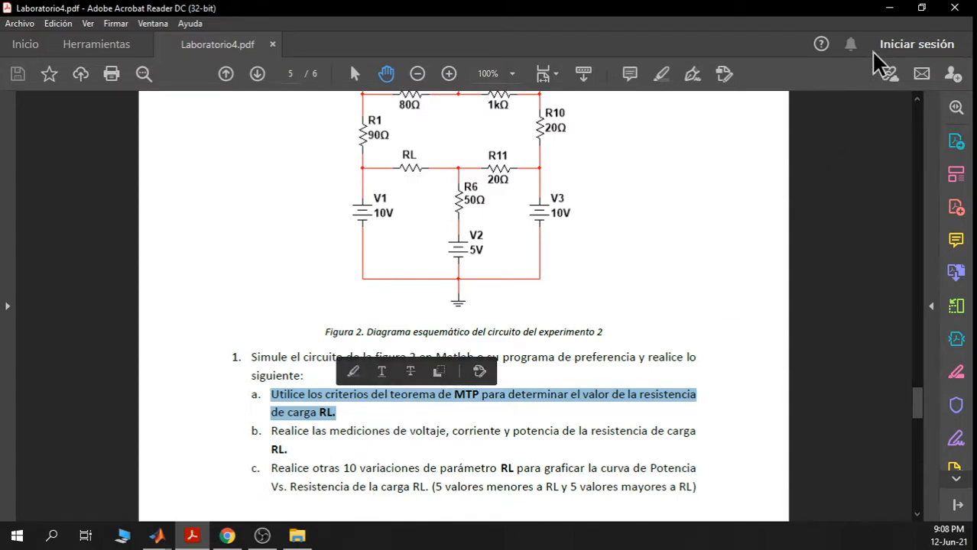
- Bring up the Simulink model full screen, select the Controlled Current Source, and briefly recheck the PDF
left_click(889, 13)
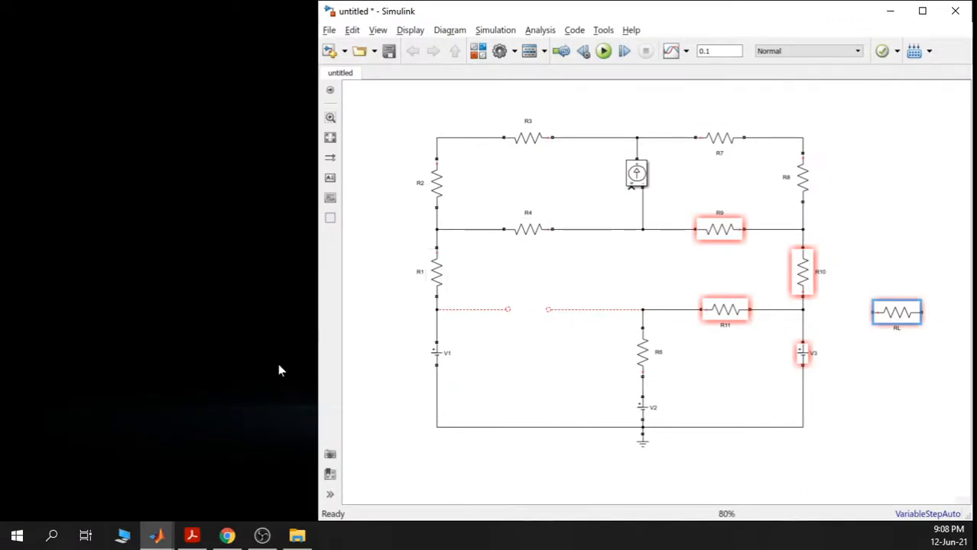
left_click(922, 11)
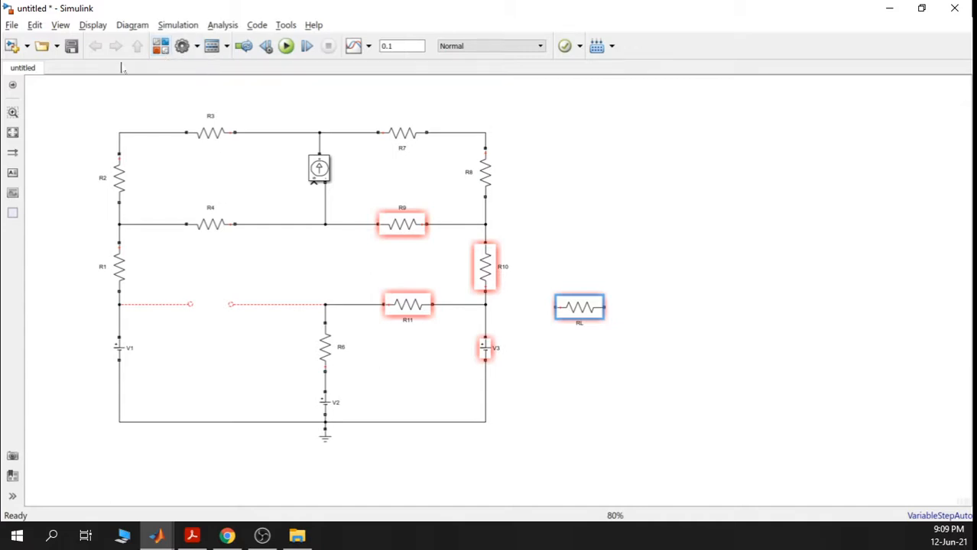
left_click(710, 280)
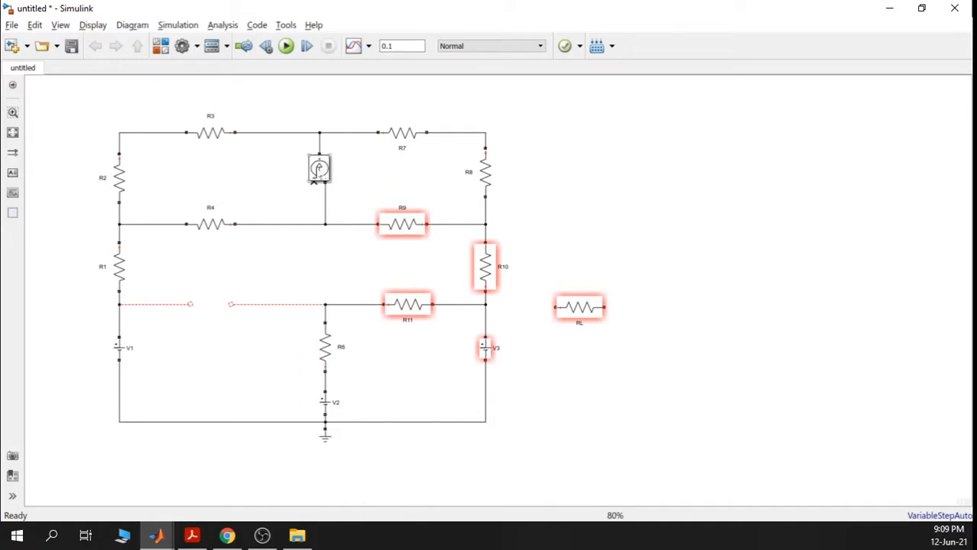
left_click(315, 170)
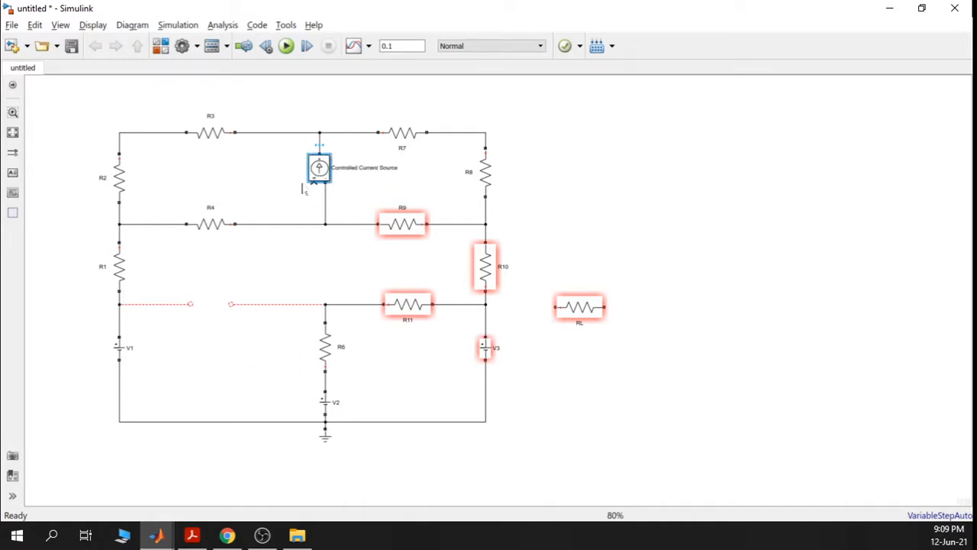
left_click(192, 535)
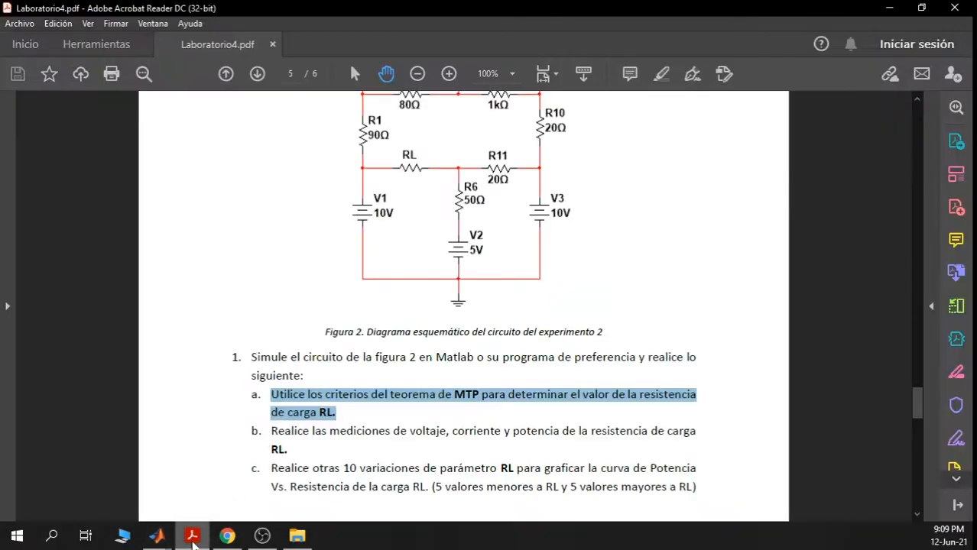
scroll(527, 283, "up", 5)
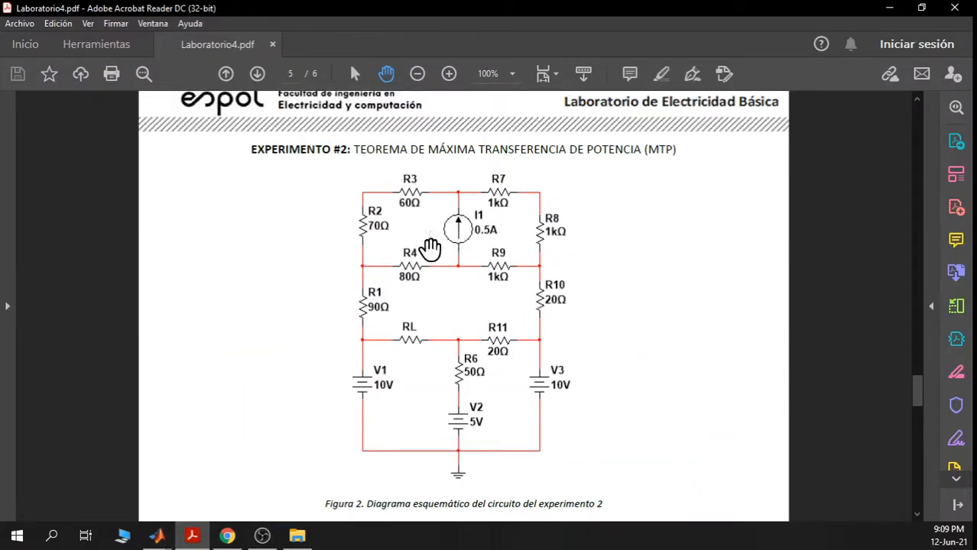
left_click(888, 9)
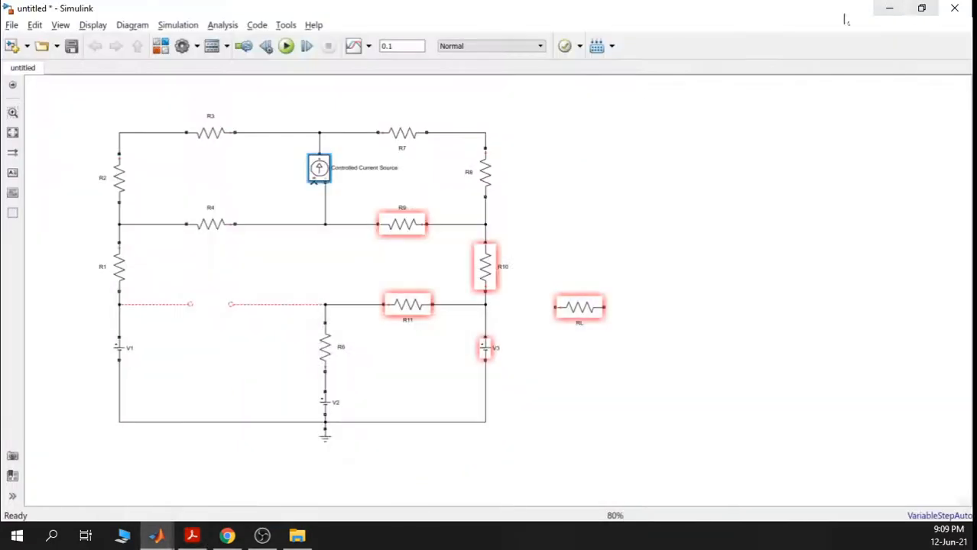
left_click(160, 46)
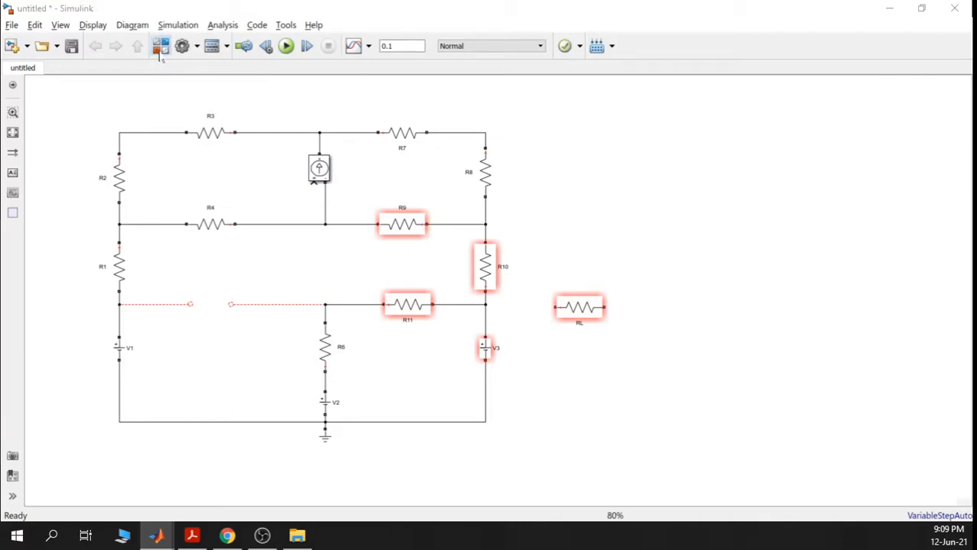
- Place a Constant block from Simulink/Sources and wire it to the current source's control input
scroll(519, 192, "up", 15)
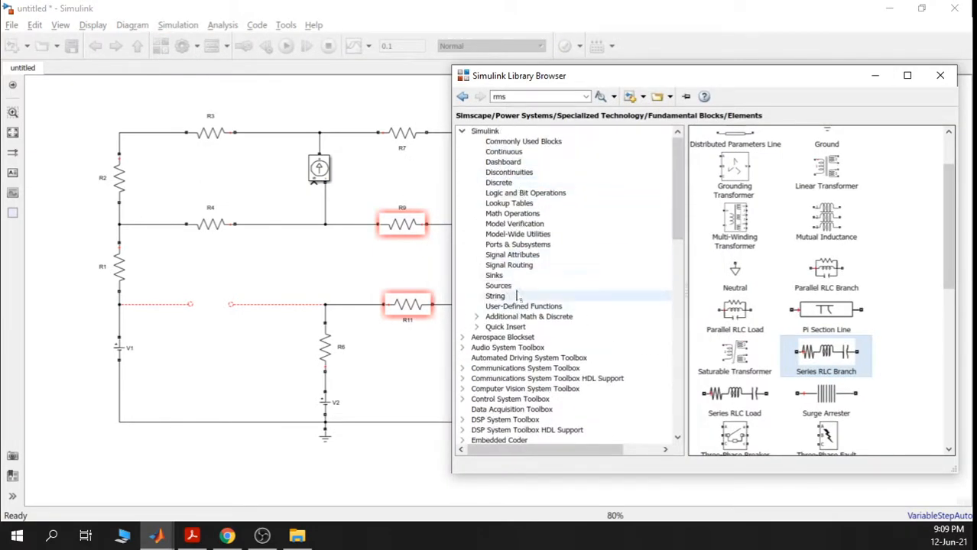
left_click(506, 286)
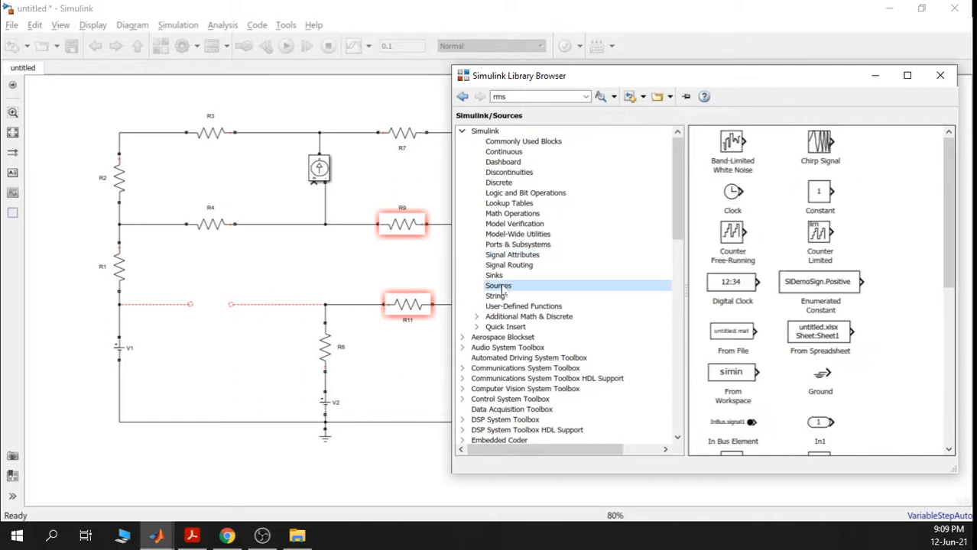
left_click_drag(819, 196, 260, 196)
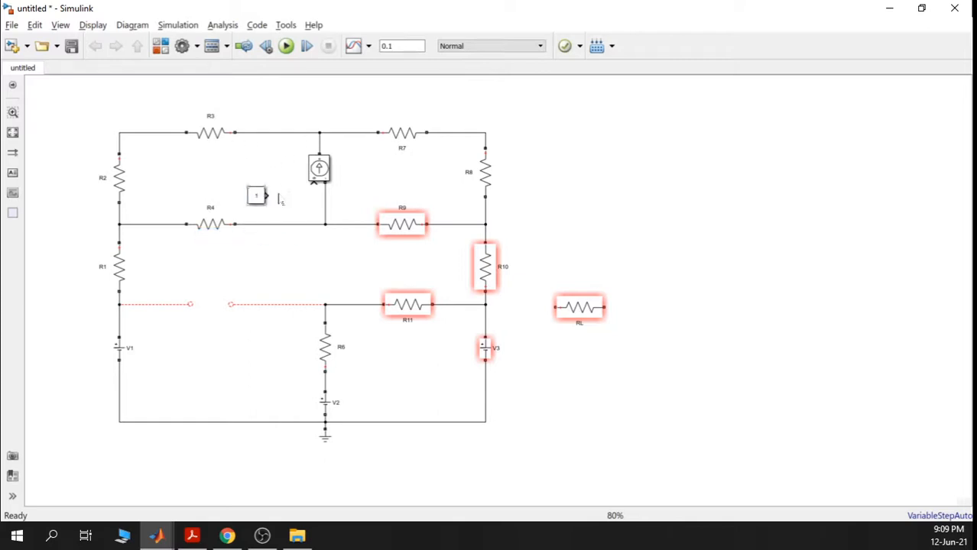
left_click_drag(266, 196, 312, 183)
scroll(264, 187, "up", 5)
left_click_drag(307, 139, 297, 157)
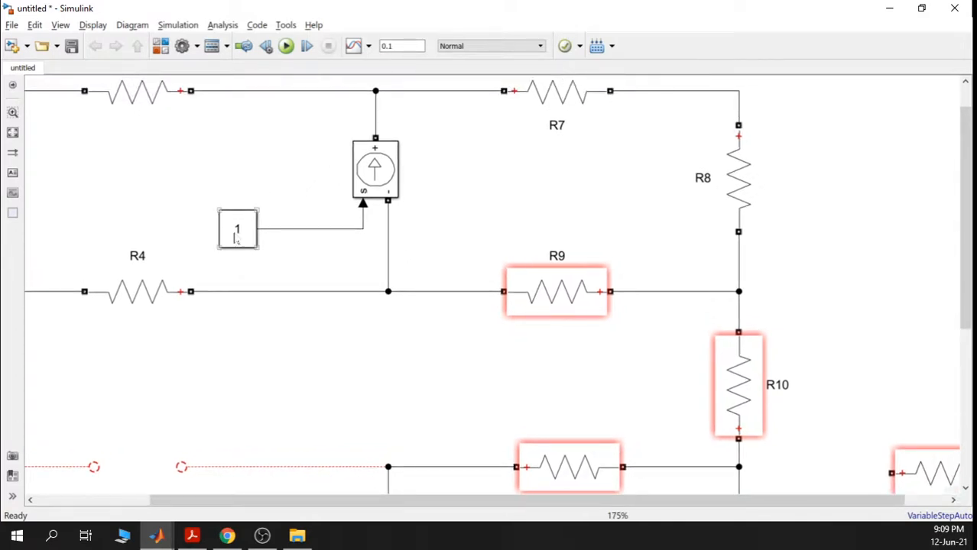
- Change the Constant block's value from 1 to I_fuente_corriente, copying the name for later
double_click(235, 233)
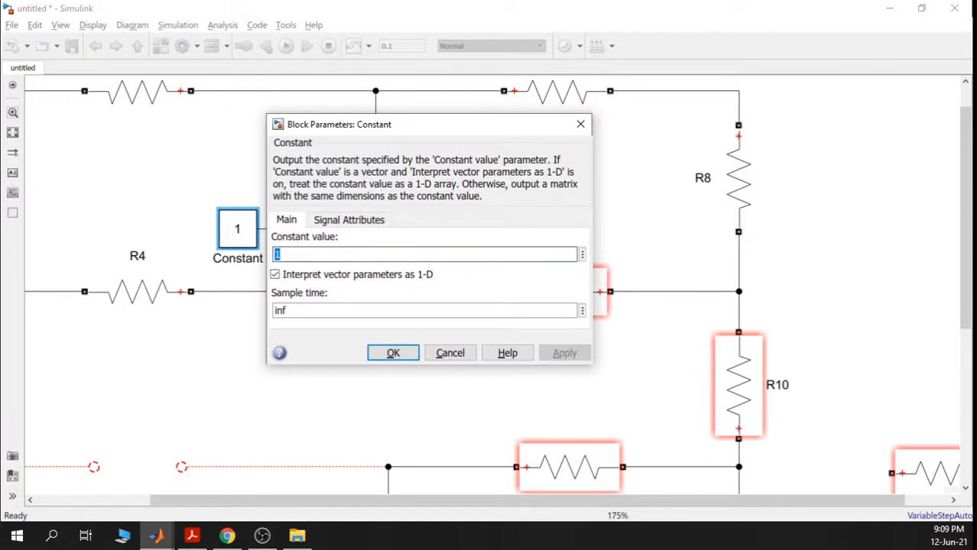
key("BackSpace")
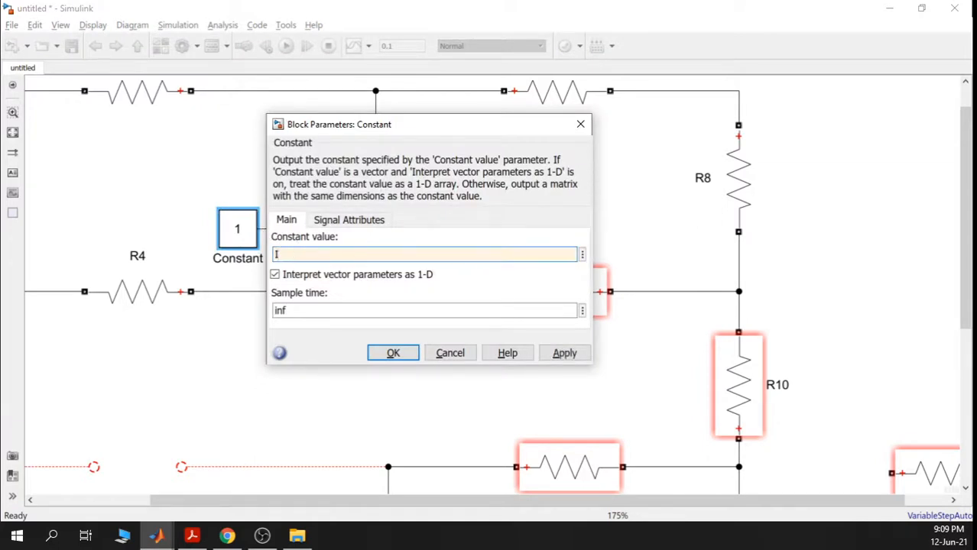
type("IS")
key("BackSpace")
key("BackSpace")
key("BackSpace")
type("fuente")
key("BackSpace")
key("BackSpace")
type("_fuente")
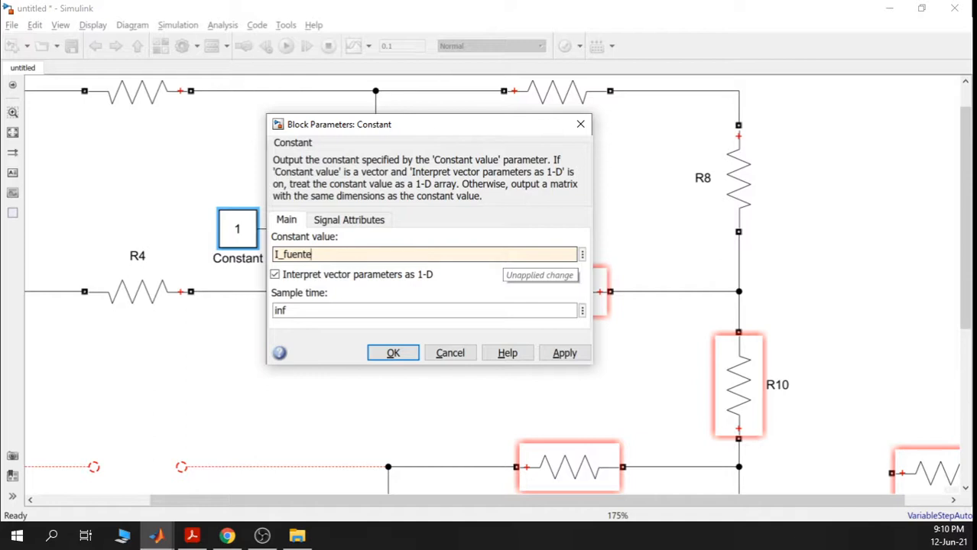
type("_corriente")
double_click(391, 255)
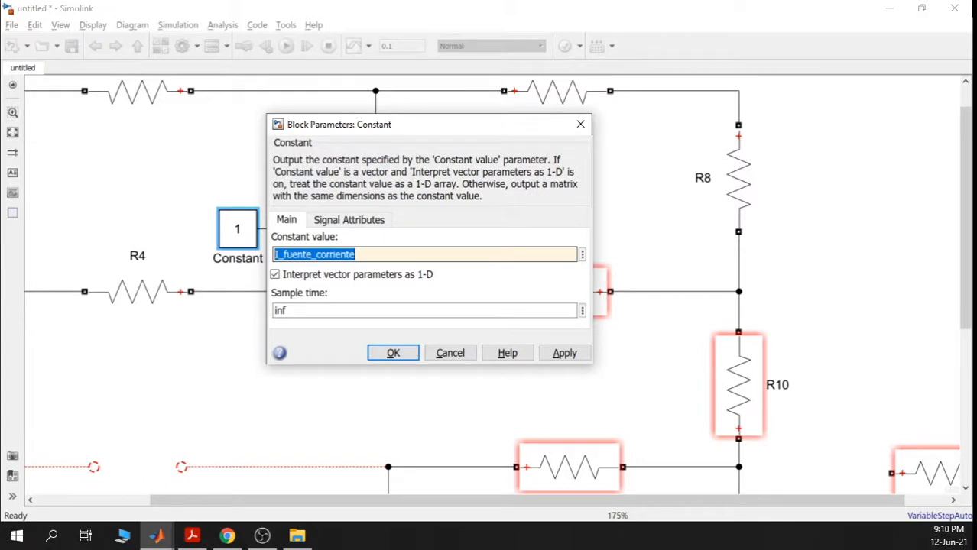
right_click(392, 255)
left_click(420, 310)
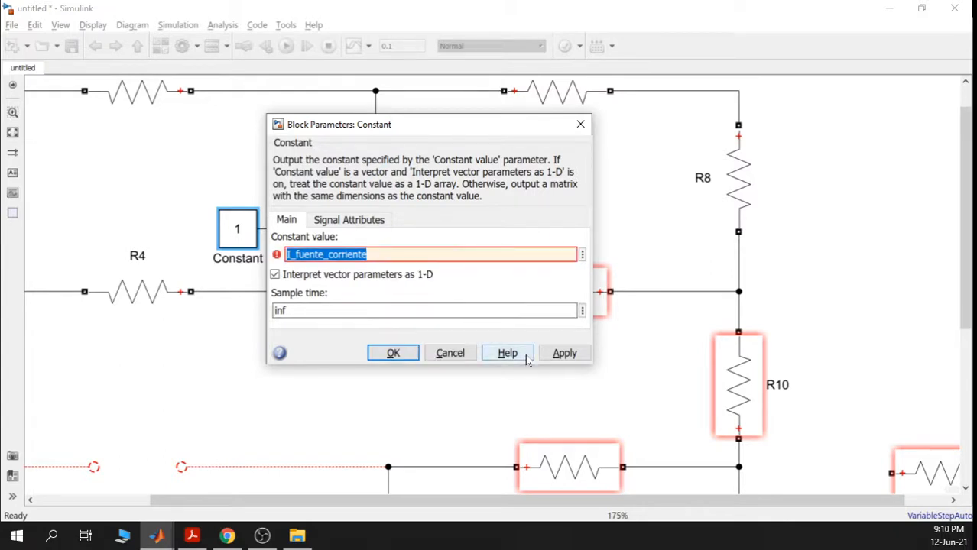
left_click(393, 352)
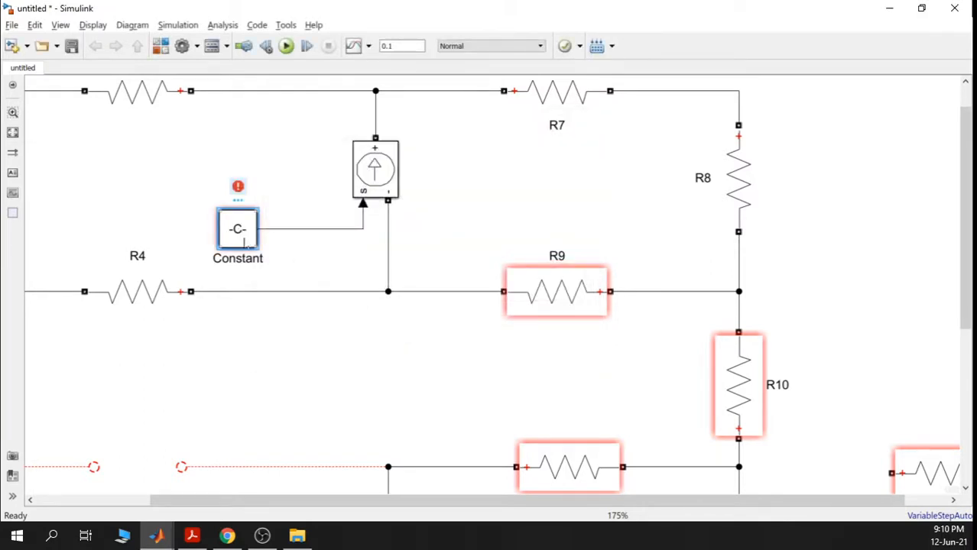
- Widen the Constant block so the I_fuente_corriente name is visible
left_click_drag(258, 247, 343, 250)
left_click(348, 267)
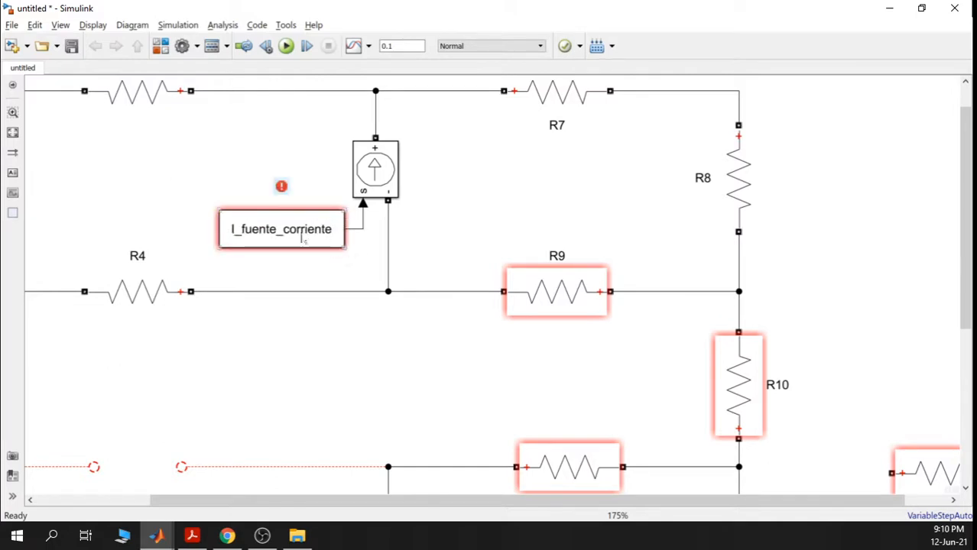
left_click(156, 535)
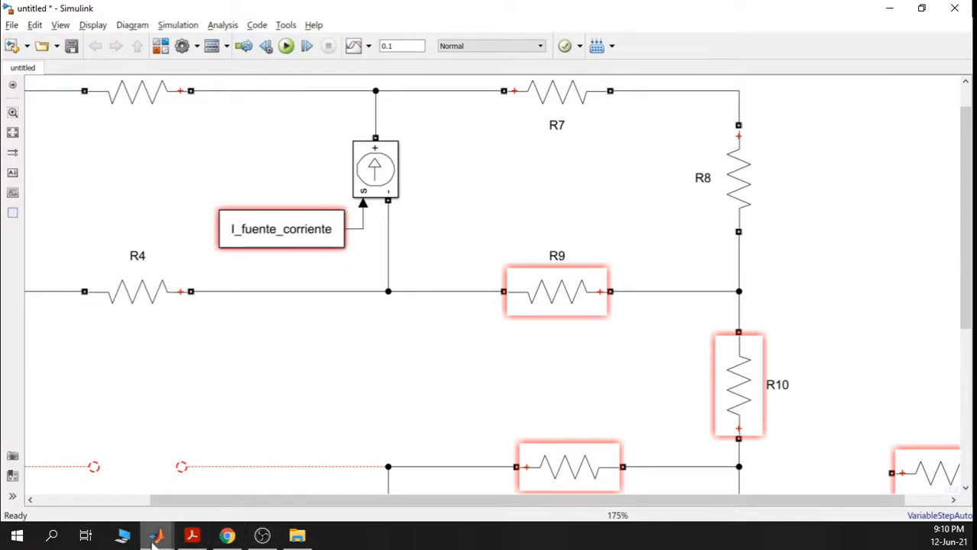
- Change 'voltajes' to 'fuentes' in the line 7 comment and add I_fuente_corriente=0.5 below V3=10
left_click(566, 421)
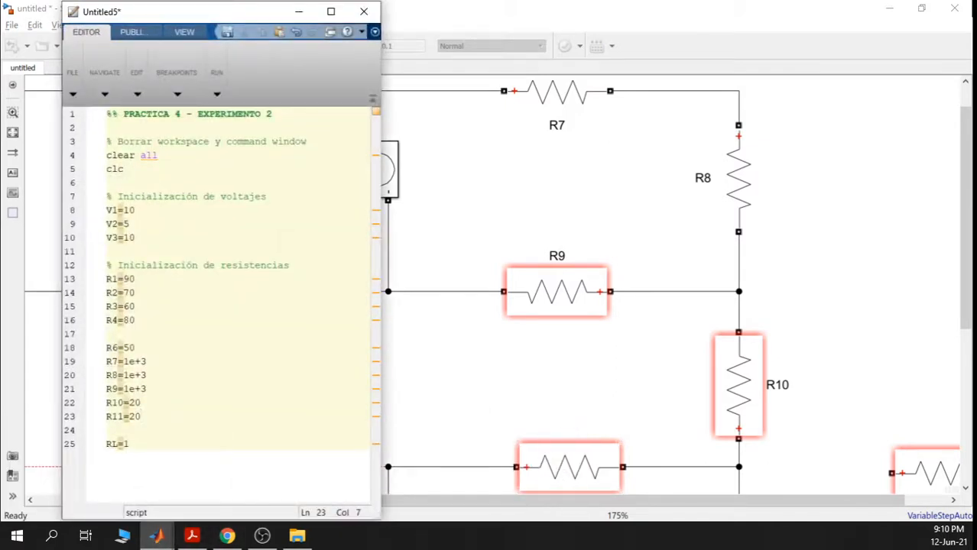
left_click(136, 237)
left_click_drag(267, 197, 225, 196)
type("fuentes")
left_click(136, 237)
key("Return")
type("I_fuente_corriente")
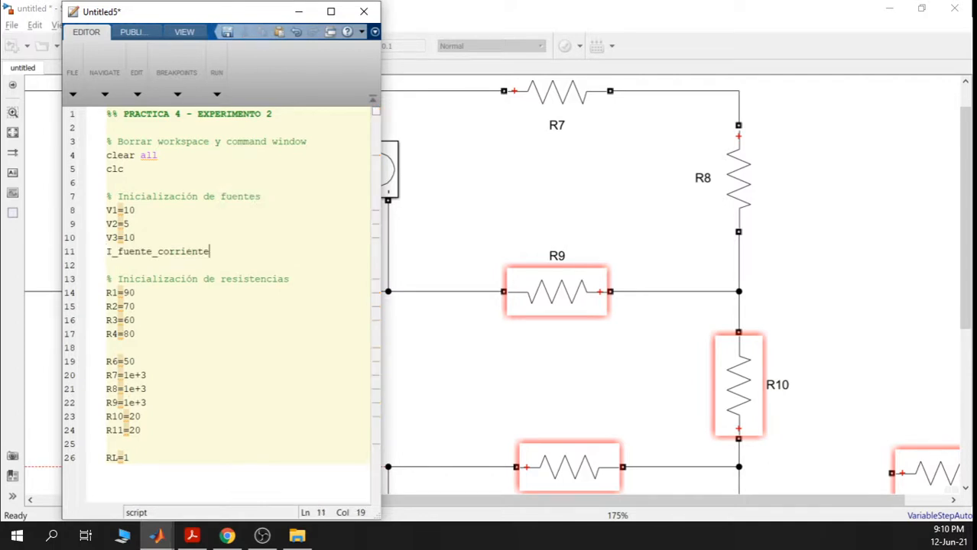
type("=0.5")
- Evaluate the selected line I_fuente_corriente=0.5 to define the variable
left_click_drag(130, 457, 107, 113)
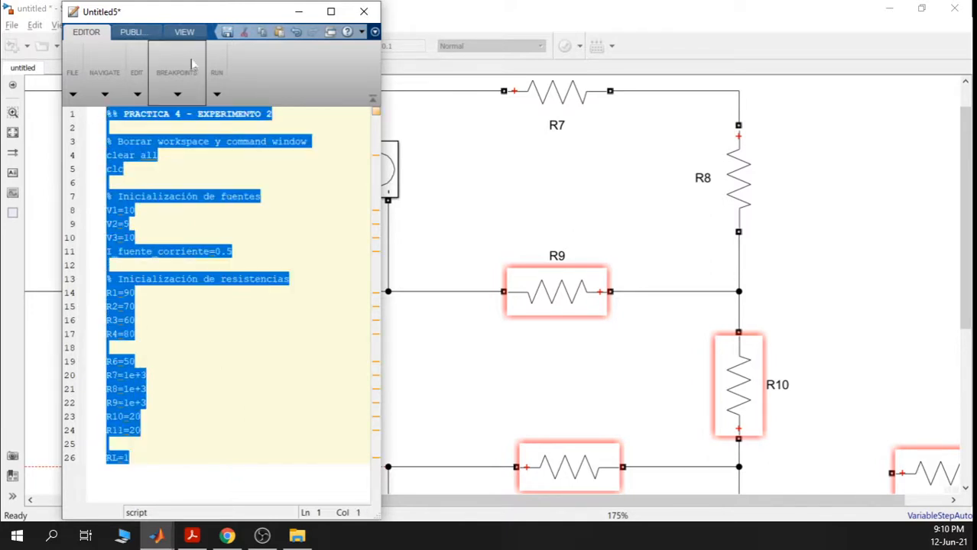
left_click(156, 537)
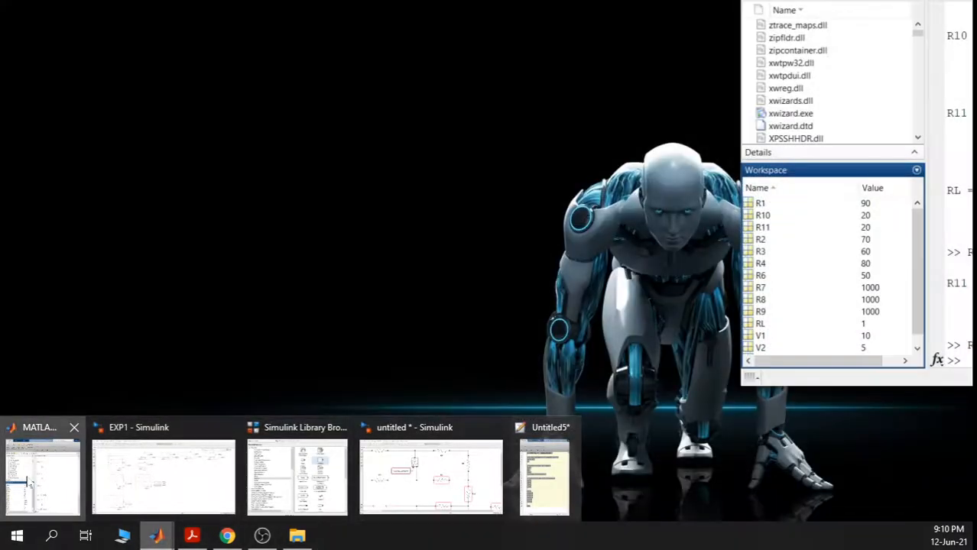
left_click(29, 483)
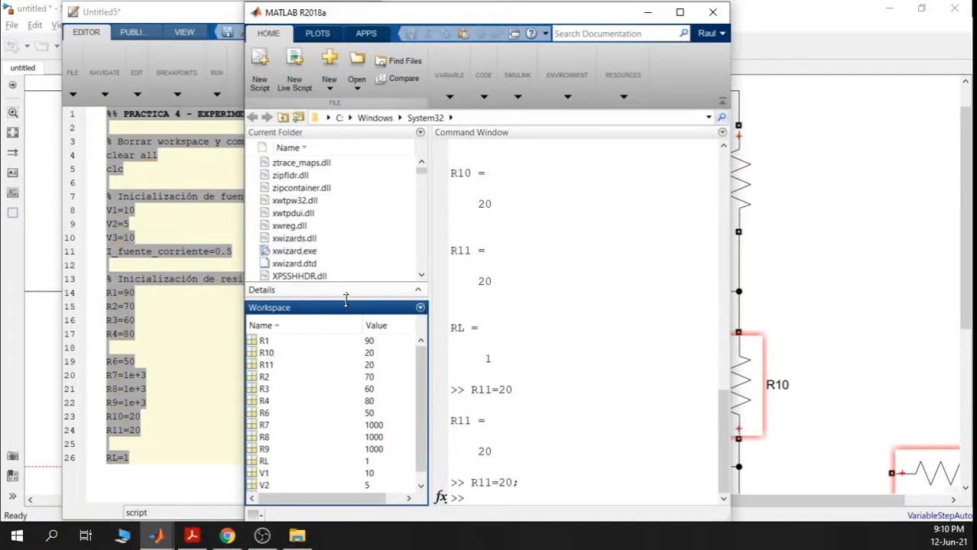
left_click(206, 258)
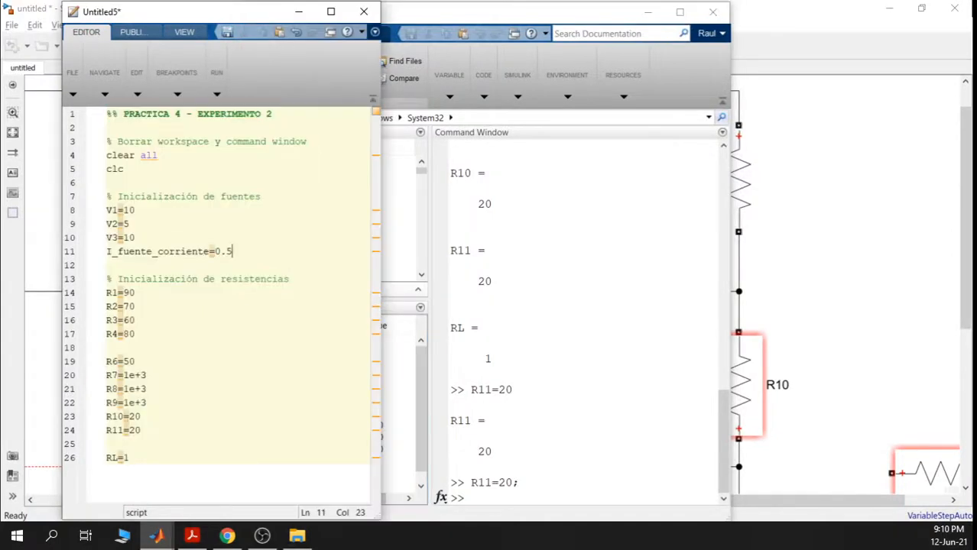
left_click_drag(232, 252, 92, 259)
right_click(194, 249)
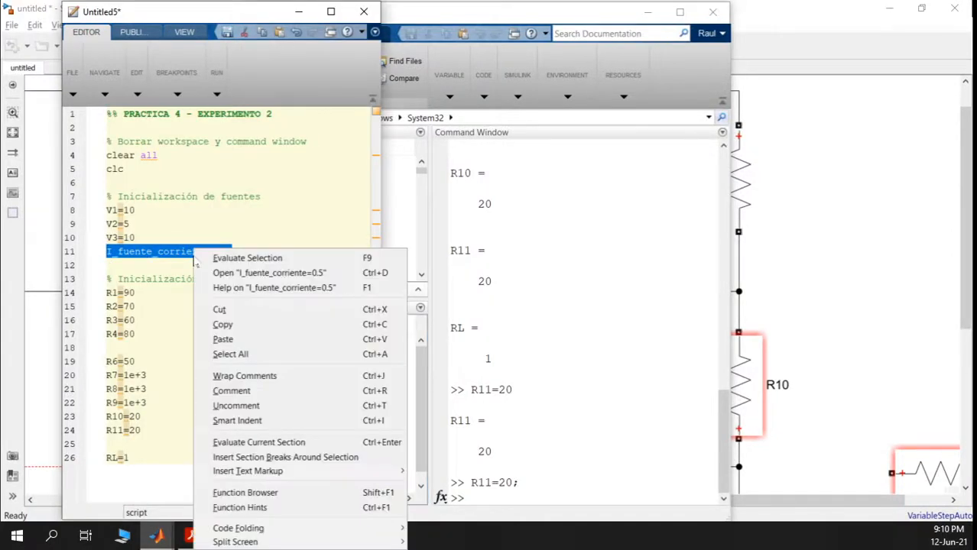
left_click(235, 258)
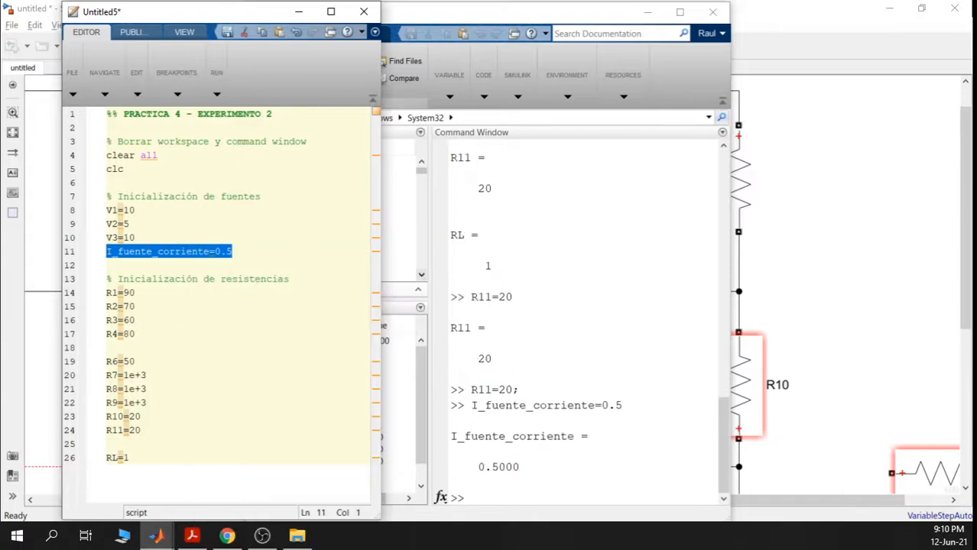
- Confirm the workspace shows I_fuente_corriente as 0.5000, then hide the main MATLAB window
left_click_drag(237, 17, 673, 13)
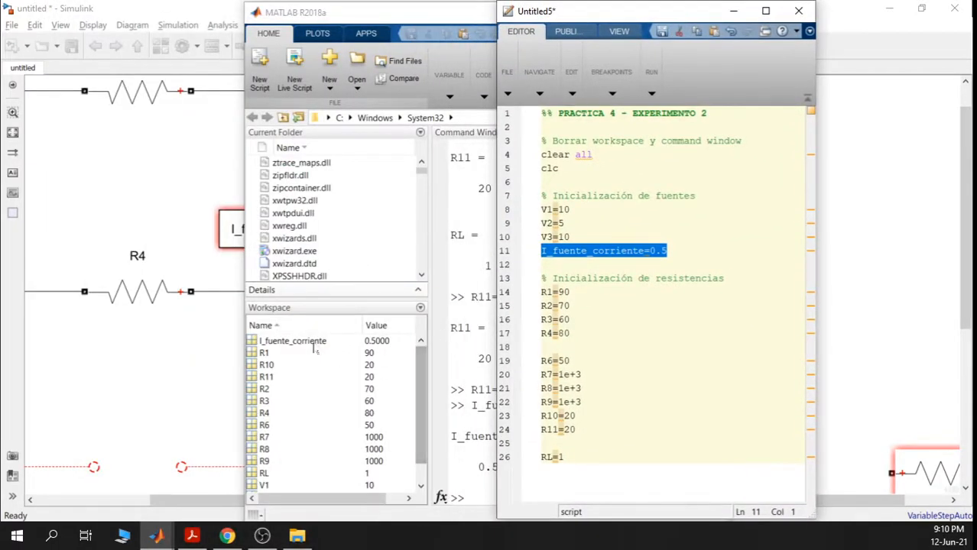
left_click(311, 343)
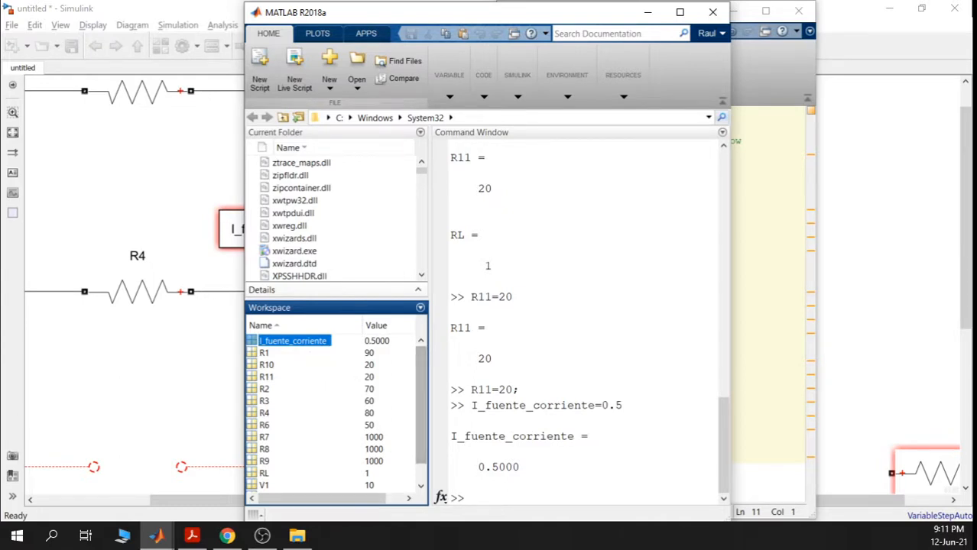
left_click(647, 12)
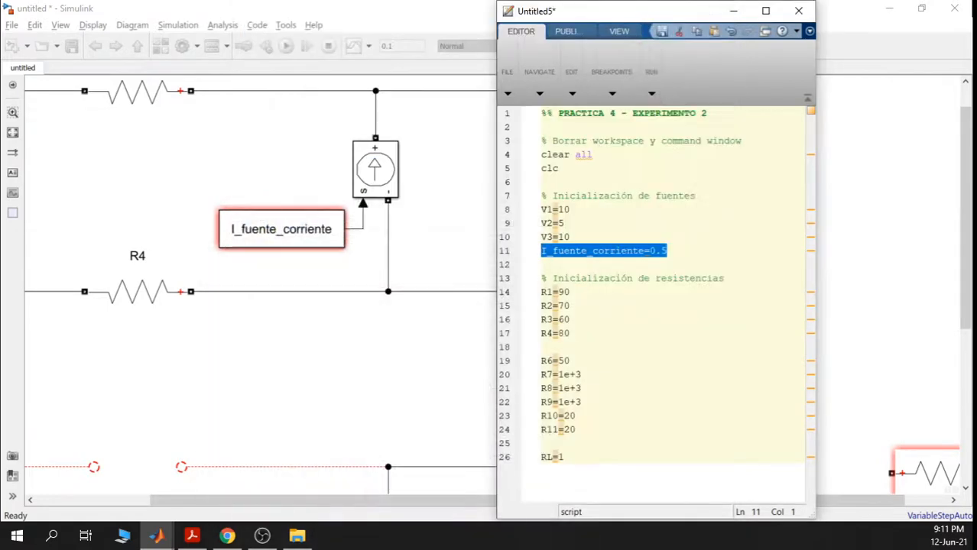
left_click(667, 254)
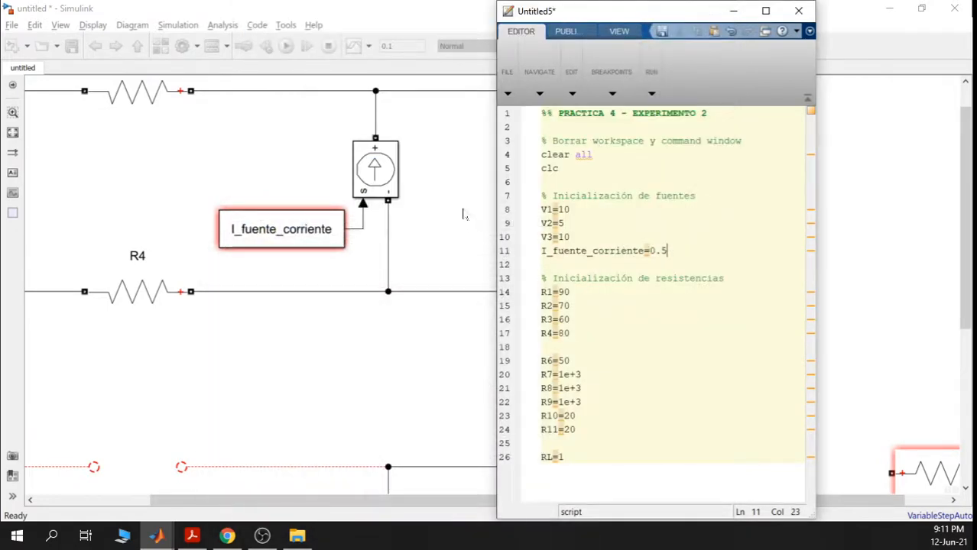
left_click(192, 536)
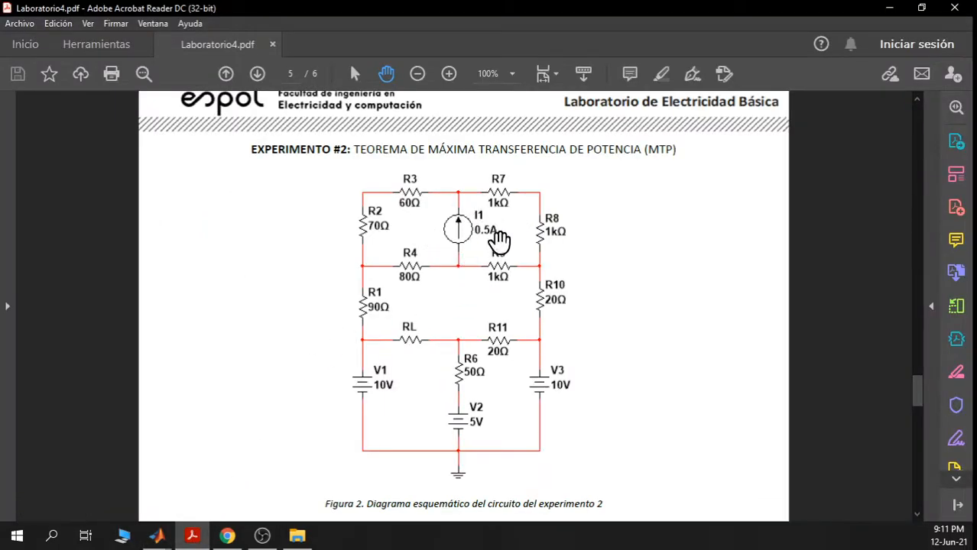
- Minimize Acrobat Reader and the Untitled5 editor so the Simulink model is visible
left_click(890, 9)
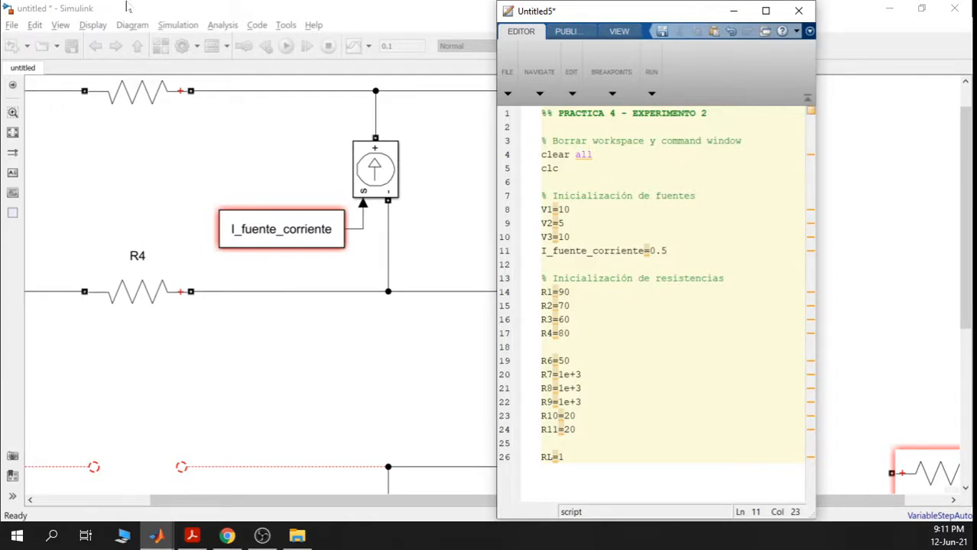
left_click(732, 10)
- Add a bold, red, size-36 text label 'a' at the left end of the gap
scroll(561, 170, "down", 4)
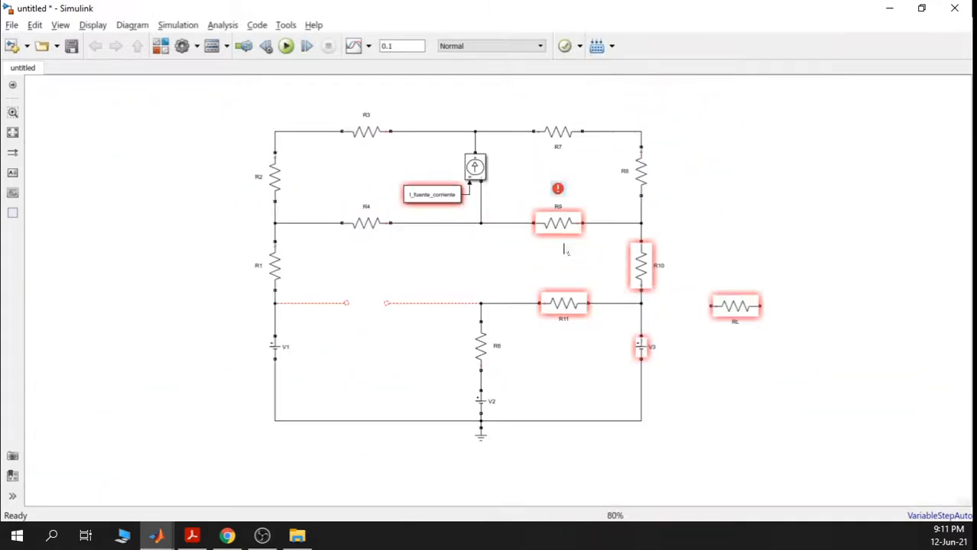
left_click_drag(562, 245, 475, 236)
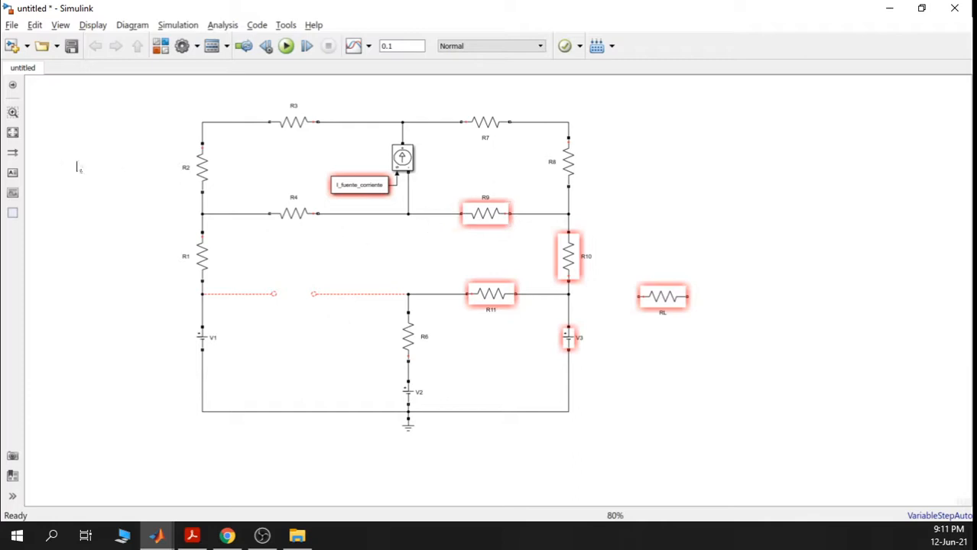
left_click(13, 173)
left_click(250, 265)
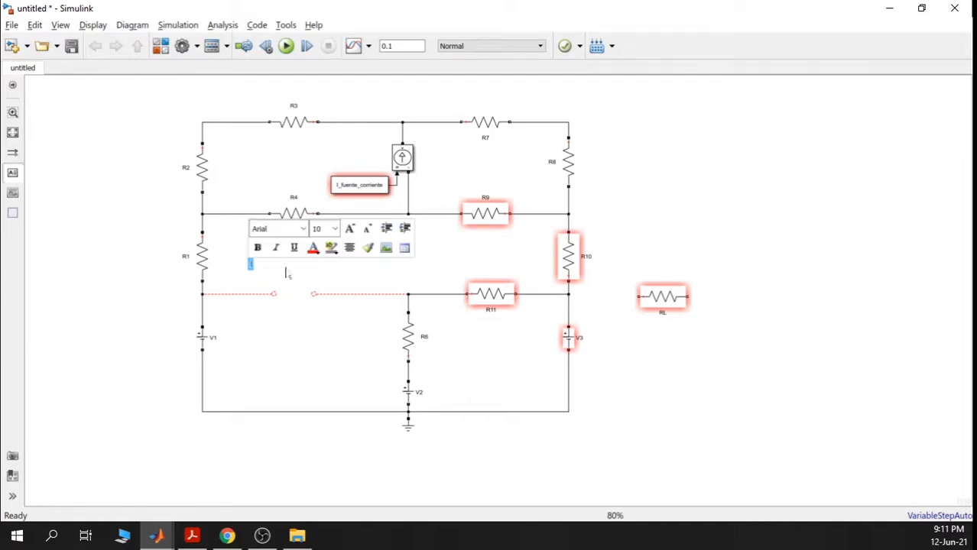
type("a")
left_click(257, 247)
left_click(333, 228)
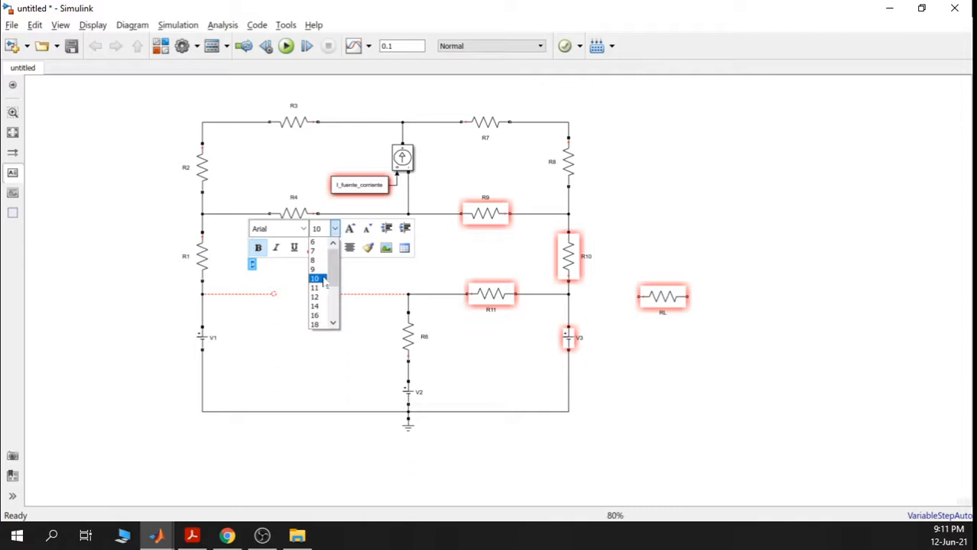
left_click(333, 323)
left_click(333, 323)
left_click(316, 325)
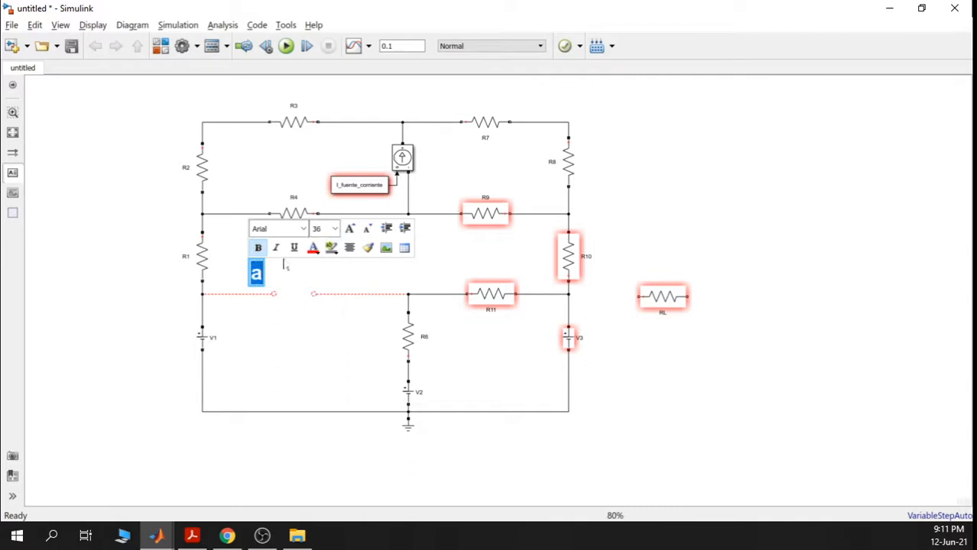
left_click(313, 249)
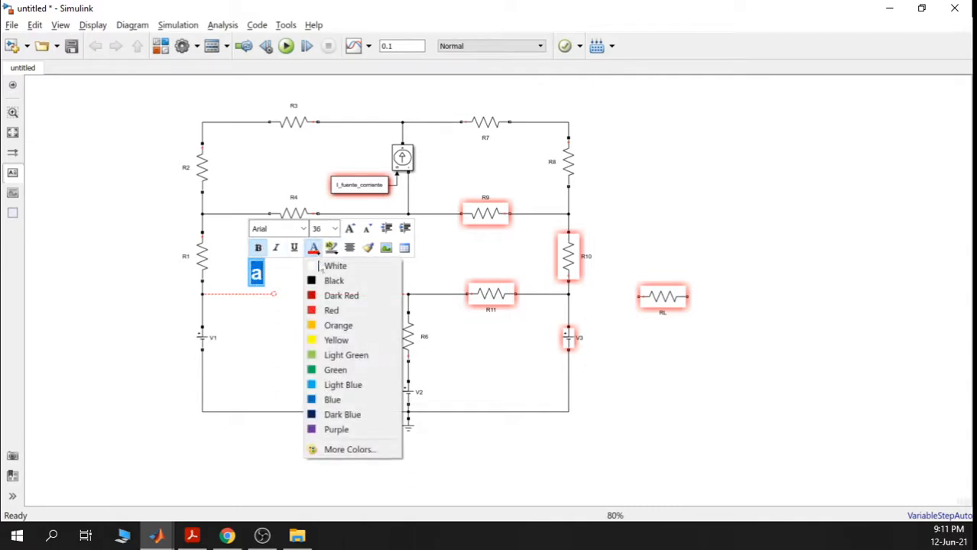
left_click(329, 310)
left_click(207, 343)
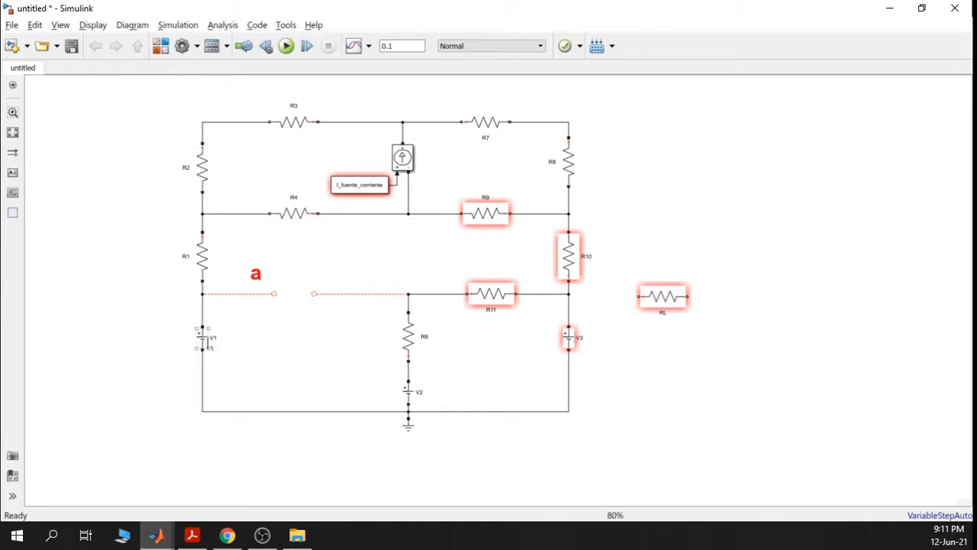
- Paste a copy of the label, change it to 'b', and position it at the gap's right end
left_click(256, 281)
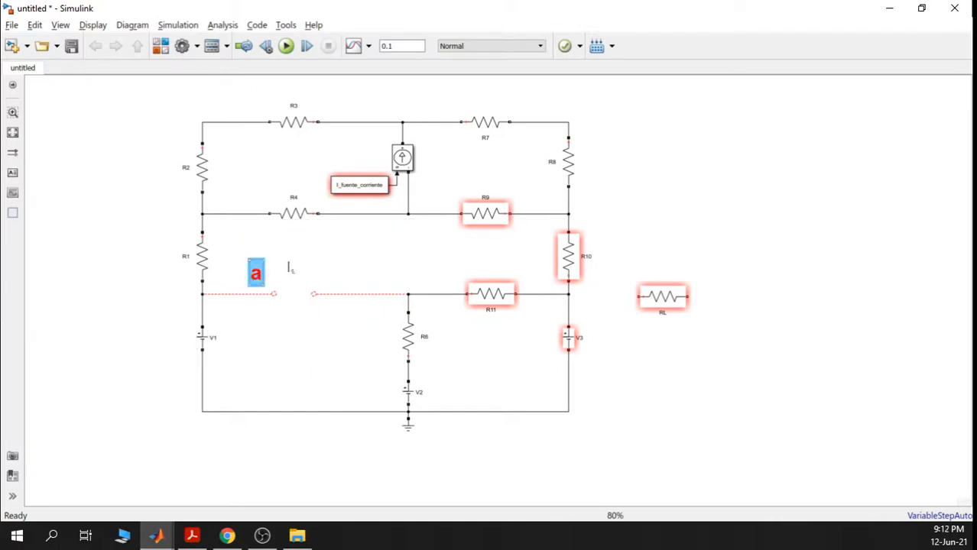
left_click(288, 262)
key("ctrl+v")
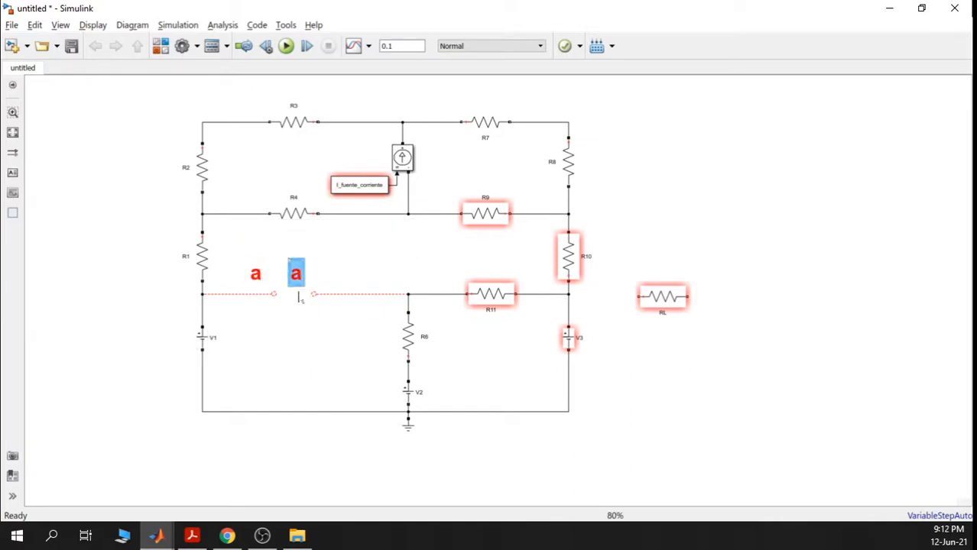
left_click(303, 315)
left_click_drag(294, 279, 319, 282)
double_click(319, 280)
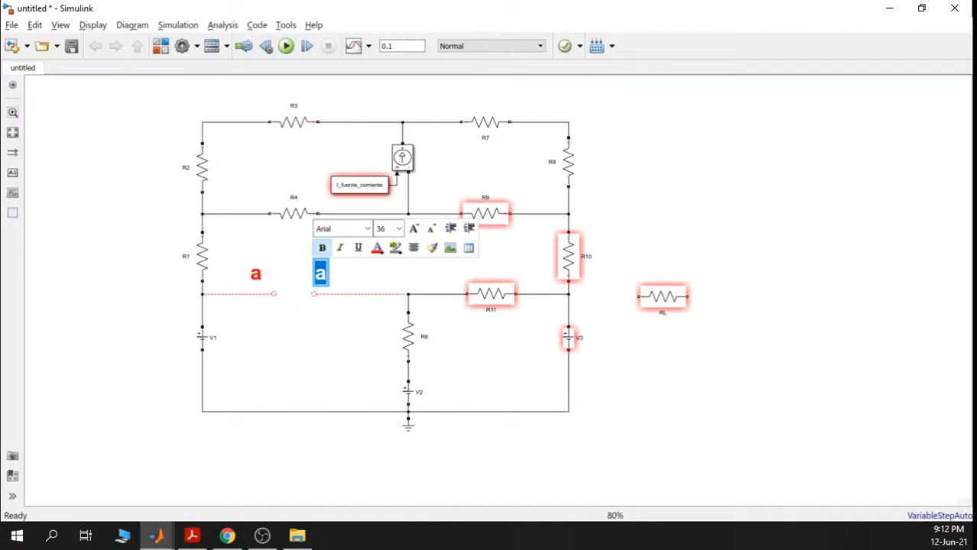
type("b")
left_click(337, 382)
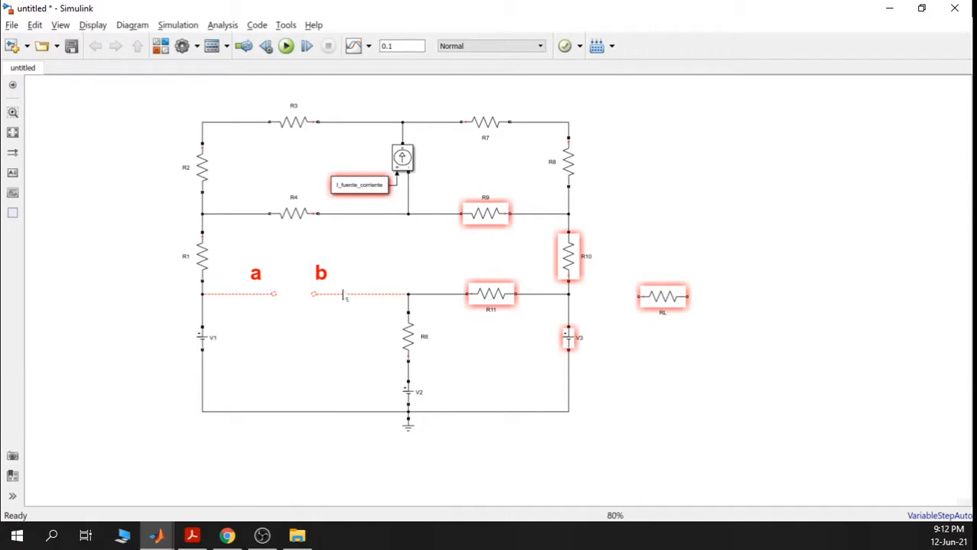
left_click_drag(324, 284, 330, 285)
left_click(318, 359)
left_click(325, 280)
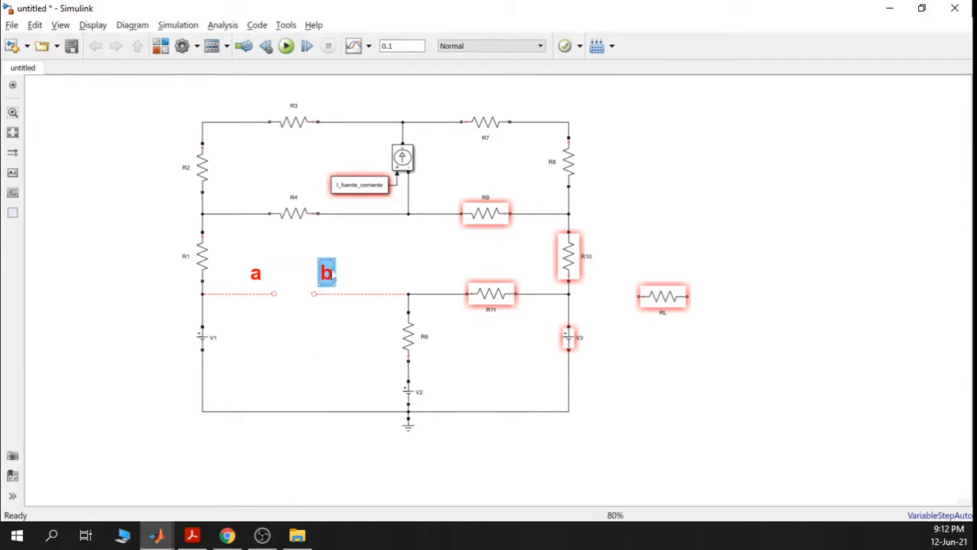
left_click_drag(325, 279, 330, 279)
left_click(348, 350)
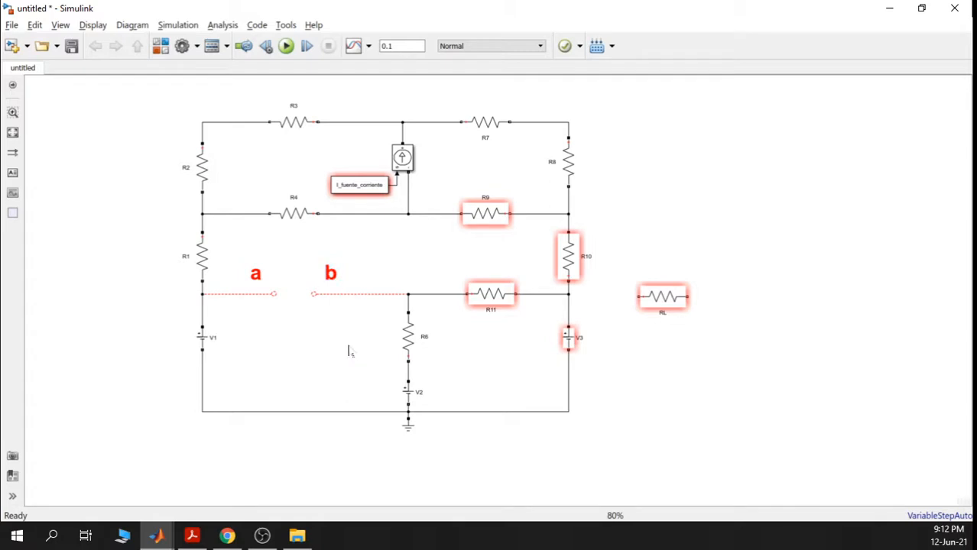
left_click(491, 259)
- Drag RL to the canvas's top-left corner and box-select the rest of the circuit
left_click_drag(381, 255, 343, 274)
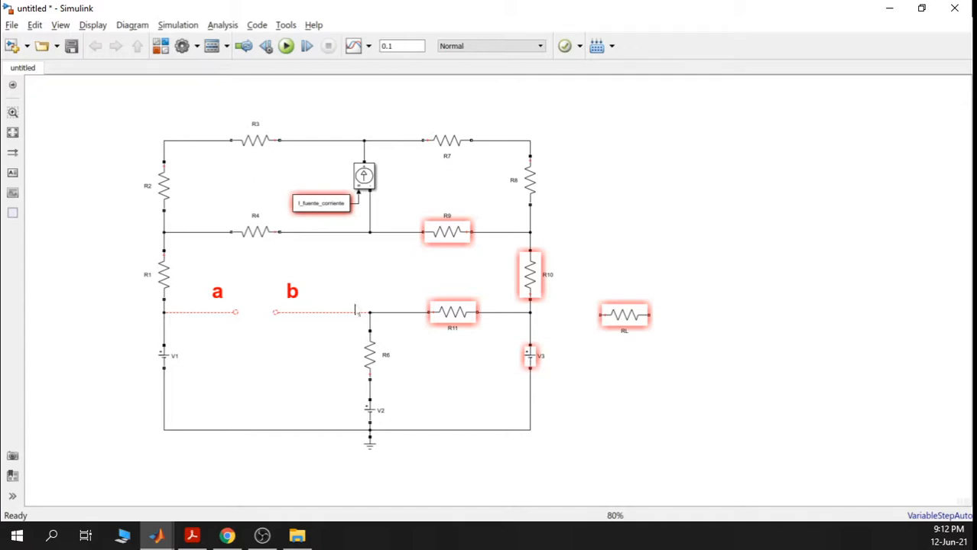
left_click_drag(624, 327, 86, 125)
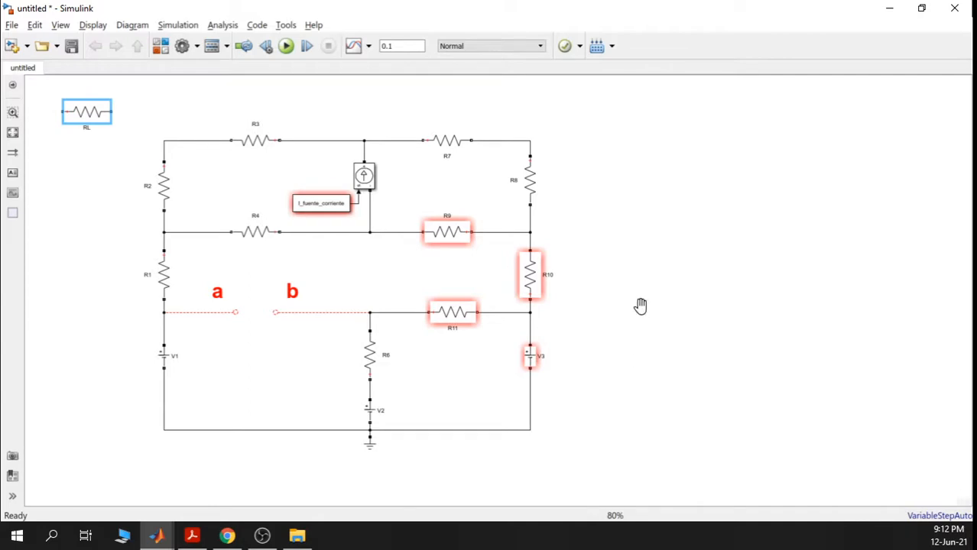
mouse_move(641, 305)
left_mouse_down()
mouse_move(578, 307)
mouse_move(645, 307)
mouse_move(634, 309)
left_mouse_up()
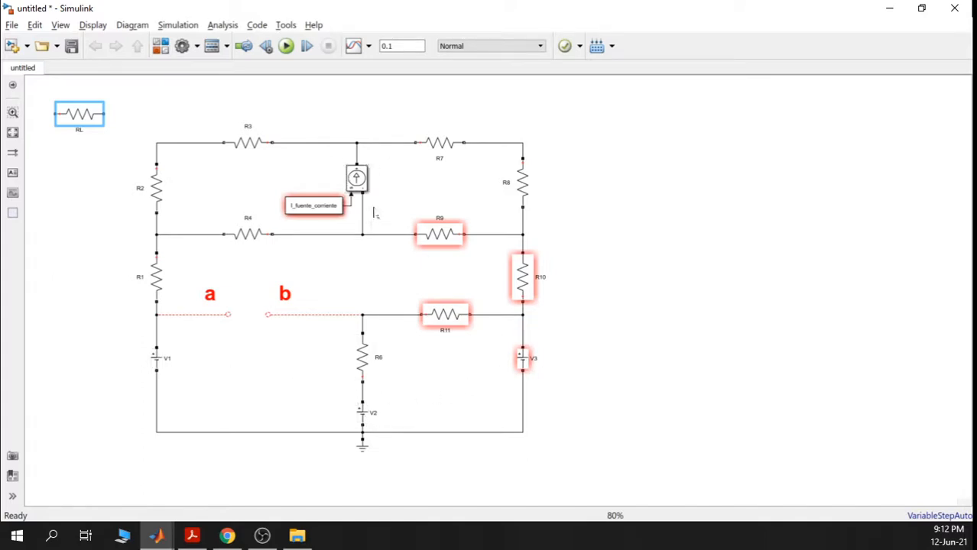
left_click_drag(126, 103, 563, 456)
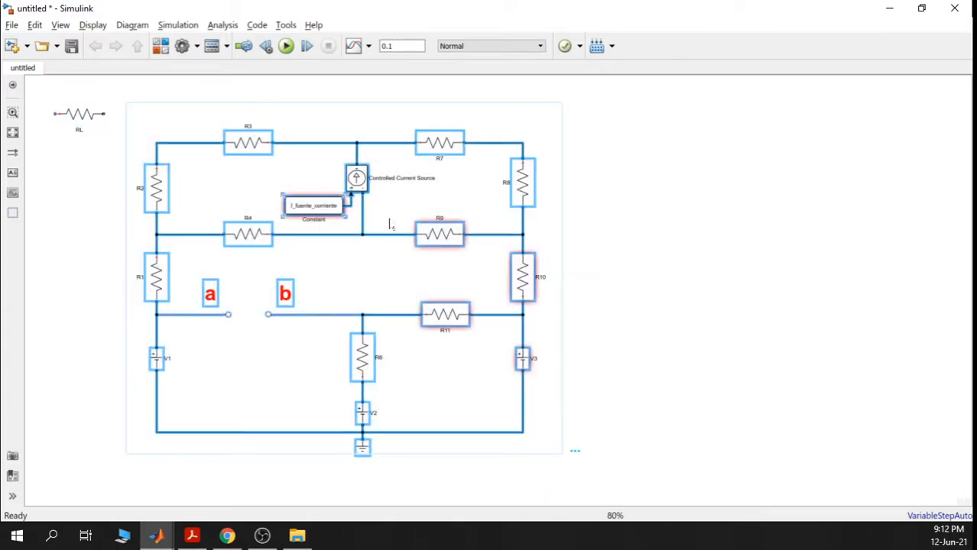
- Copy the selected circuit and paste it onto empty canvas
right_click(324, 203)
left_click(399, 231)
left_click_drag(561, 266, 575, 207)
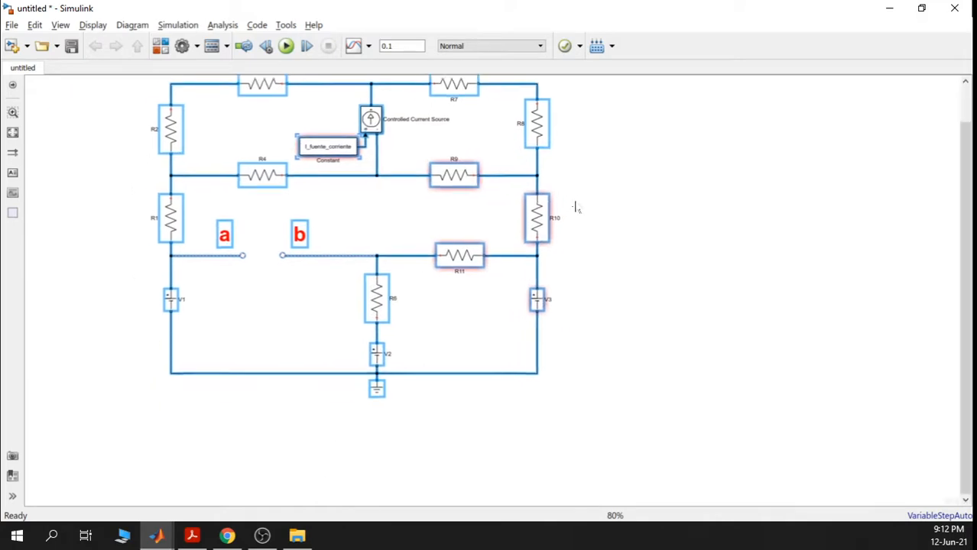
scroll(483, 312, "down", 5)
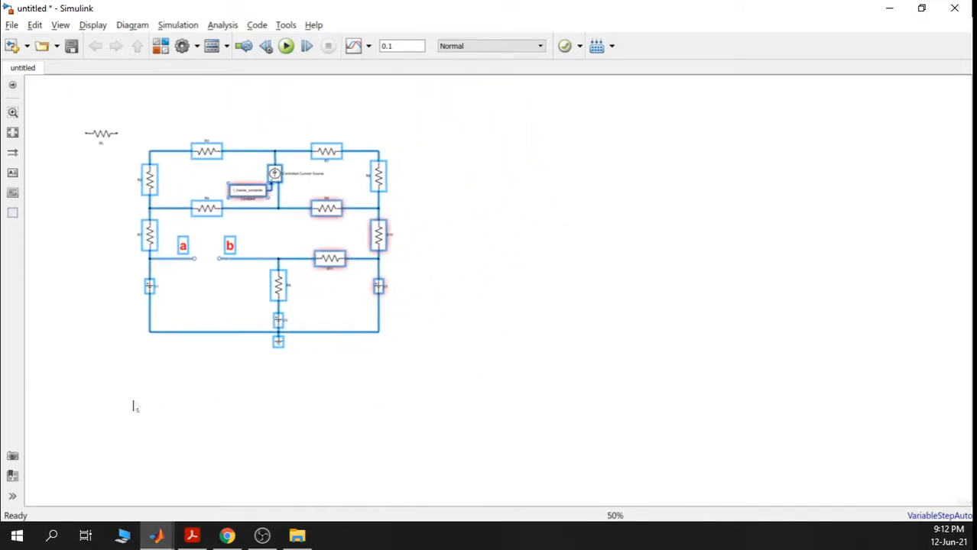
left_click(155, 392)
right_click(208, 342)
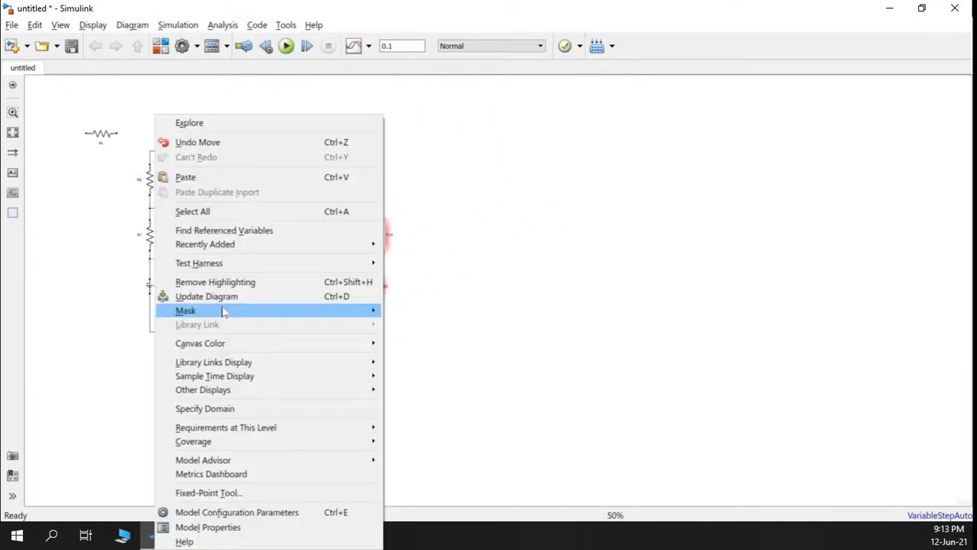
left_click(215, 180)
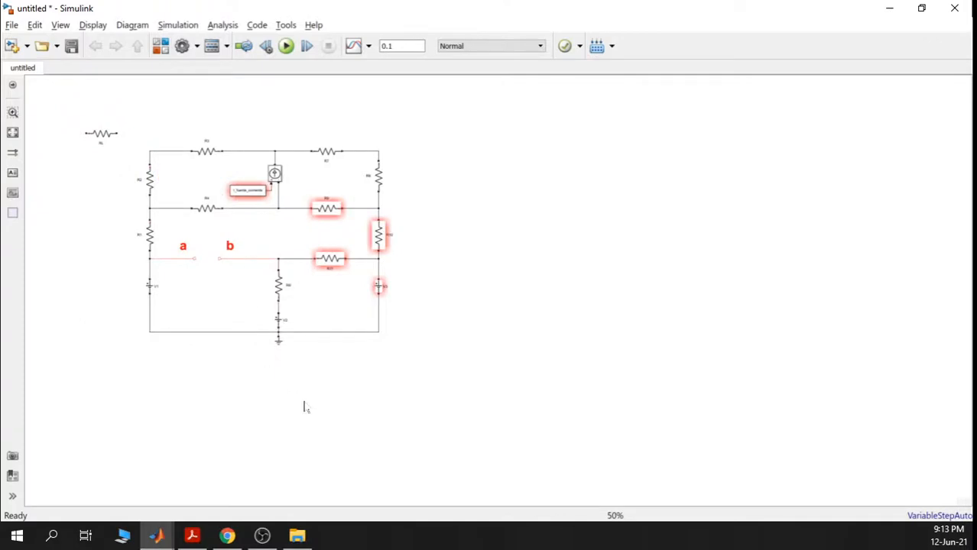
- Position the pasted circuit copy below the original and bring it into view
scroll(379, 392, "down", 2)
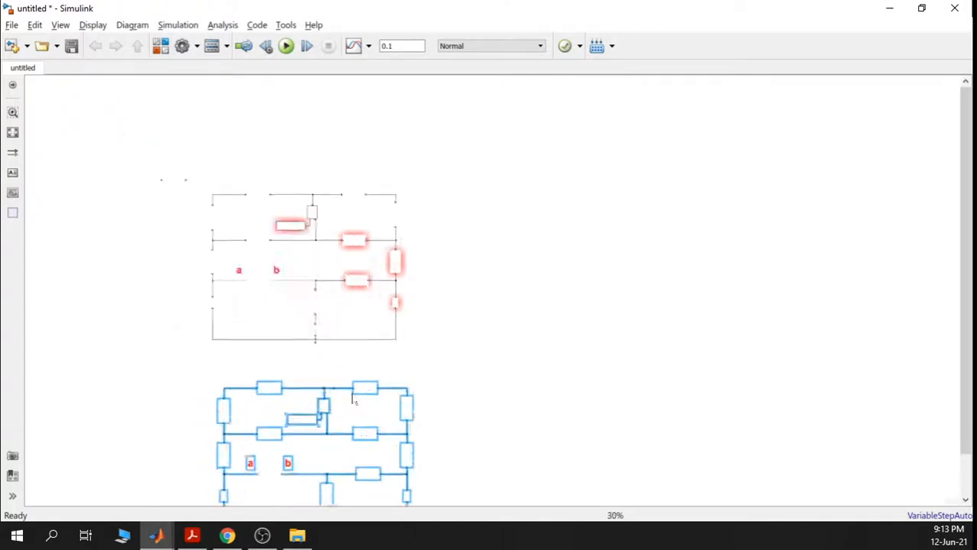
scroll(353, 399, "up", 2)
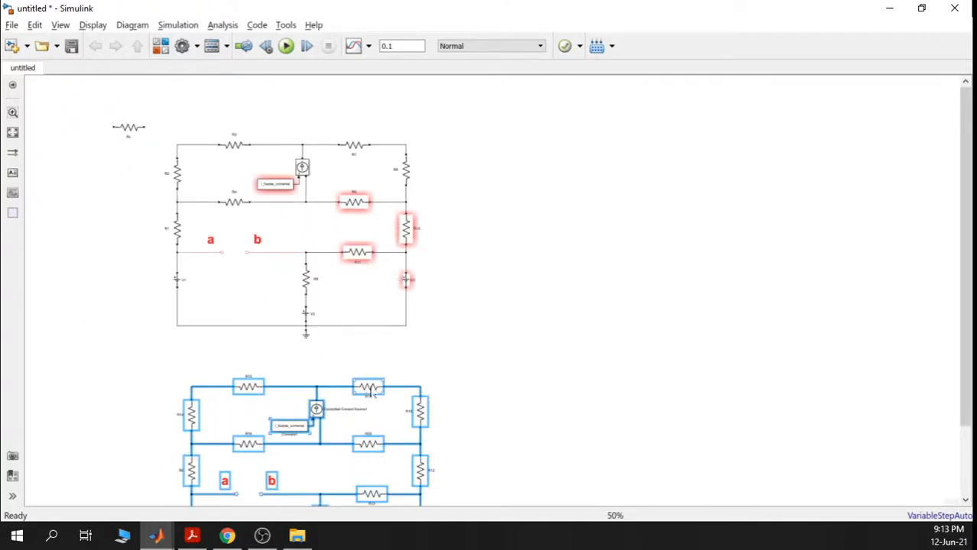
left_click_drag(370, 391, 359, 389)
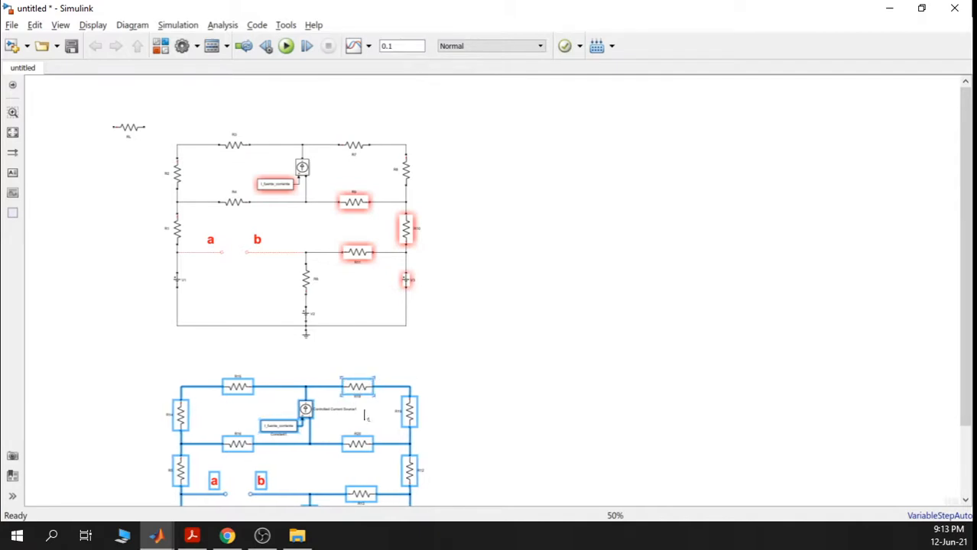
scroll(434, 309, "up", 4)
scroll(293, 304, "up", 2)
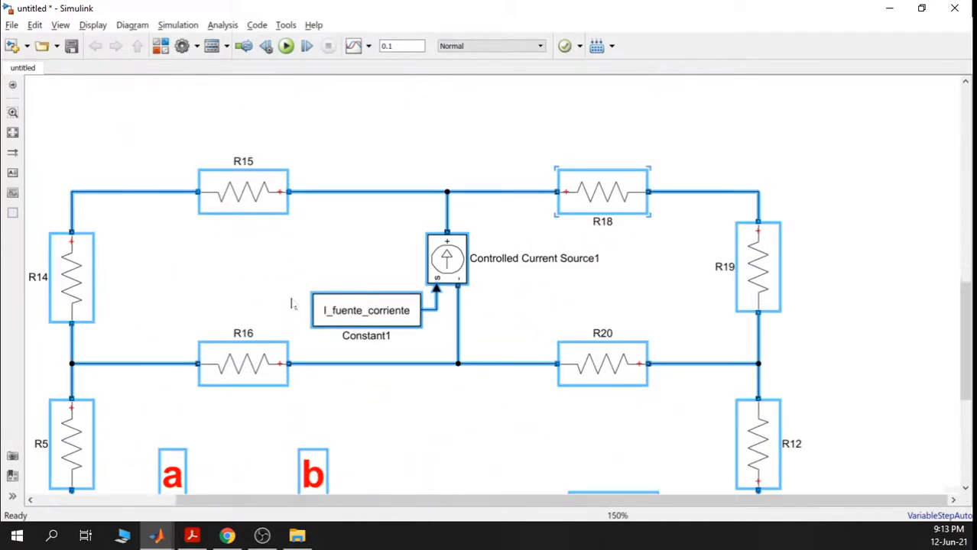
left_click(357, 271)
scroll(371, 351, "down", 3)
left_click_drag(379, 388, 398, 303)
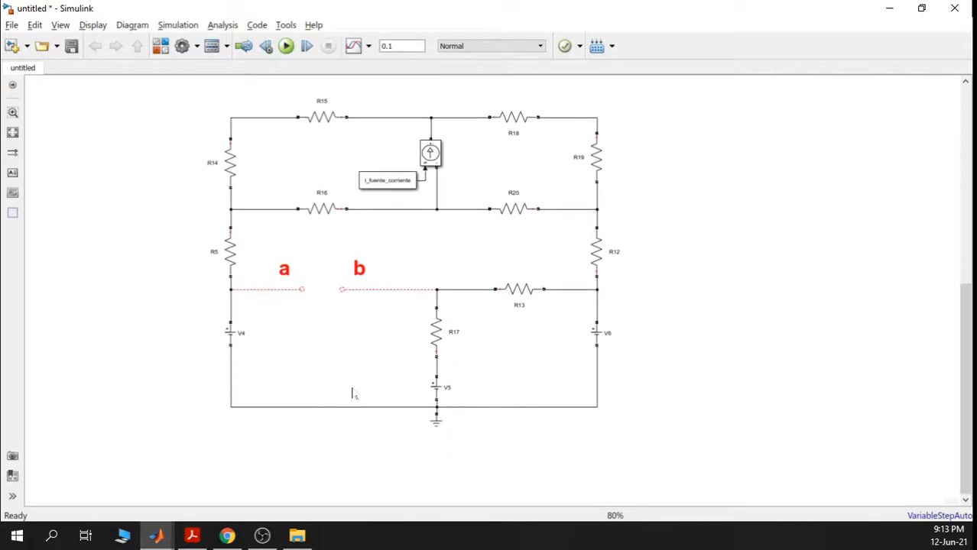
scroll(218, 336, "up", 3)
- Delete V4, close its branch with a wire, and set V5's amplitude to 0
left_click(218, 342)
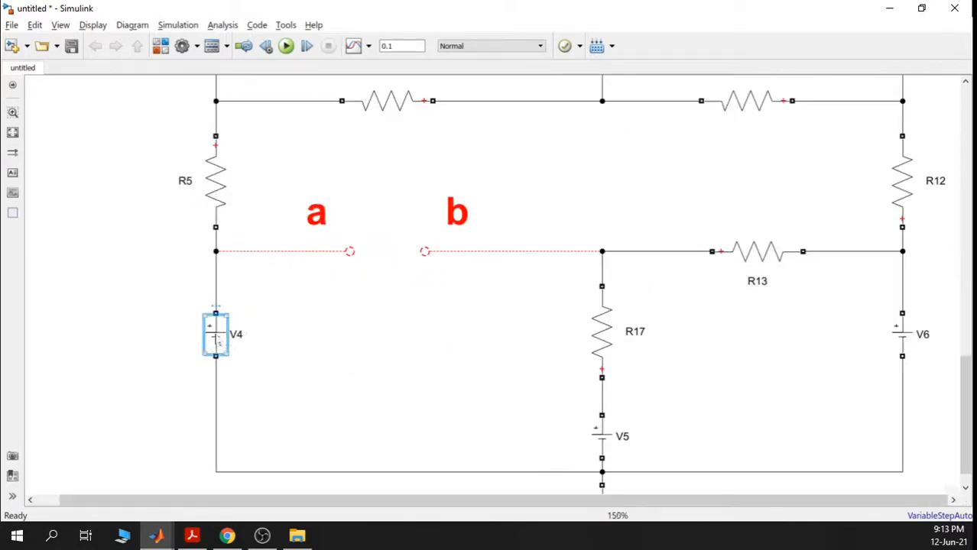
key("Delete")
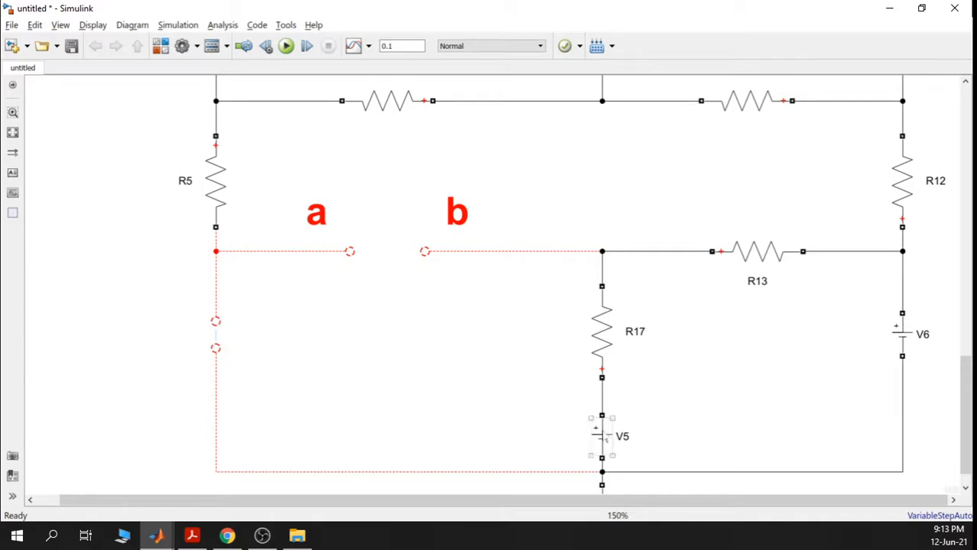
double_click(602, 437)
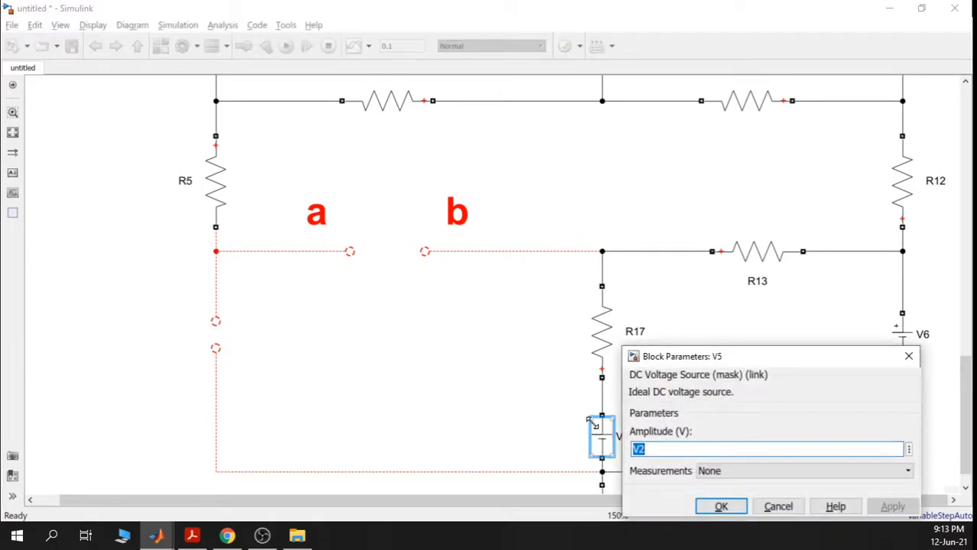
type("0")
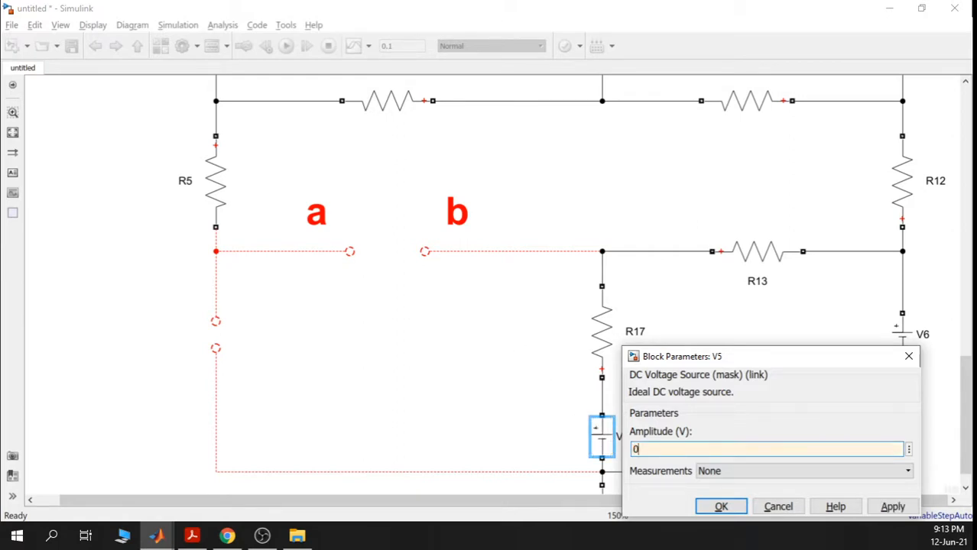
left_click(893, 507)
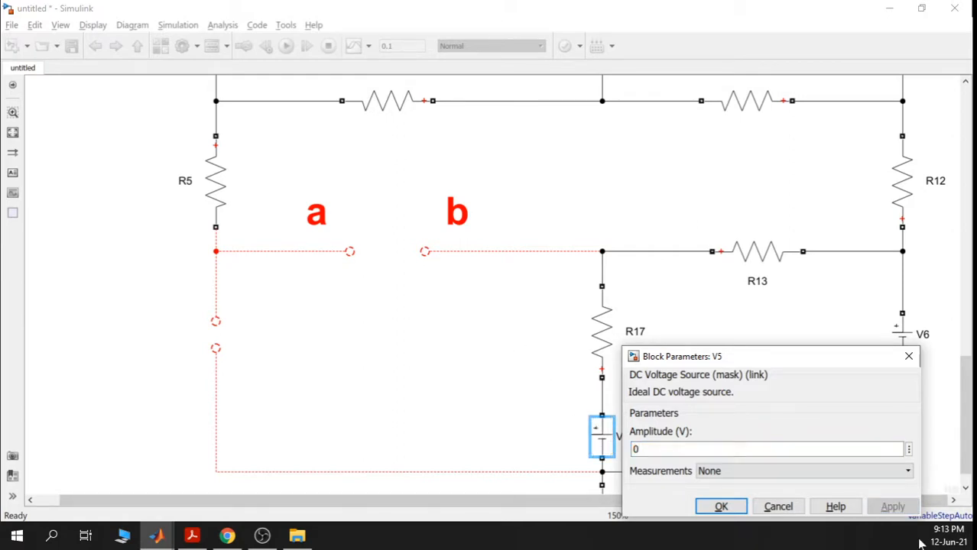
left_click(721, 507)
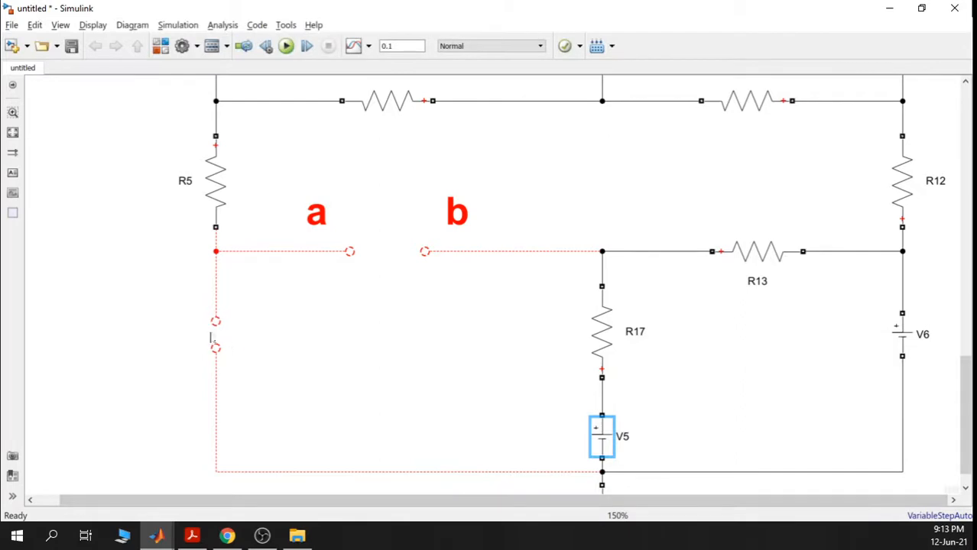
left_click_drag(215, 348, 214, 323)
left_click(354, 353)
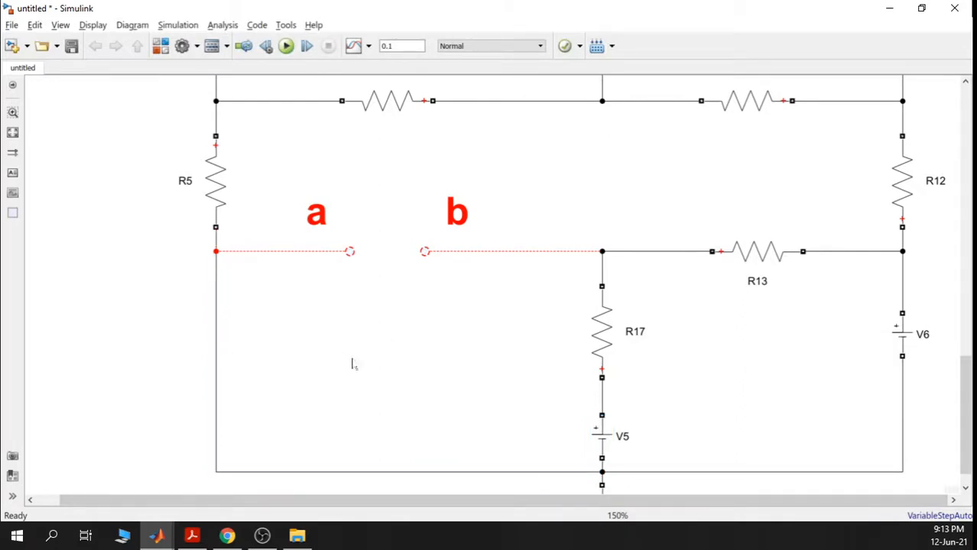
- Set voltage source V6's amplitude to 0 instead of V3
left_click_drag(773, 347, 684, 338)
double_click(780, 331)
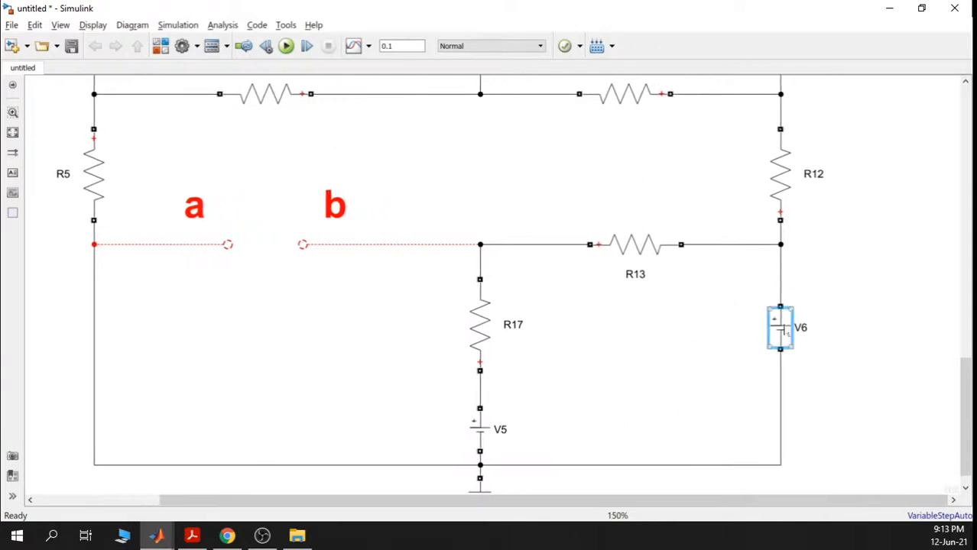
double_click(567, 342)
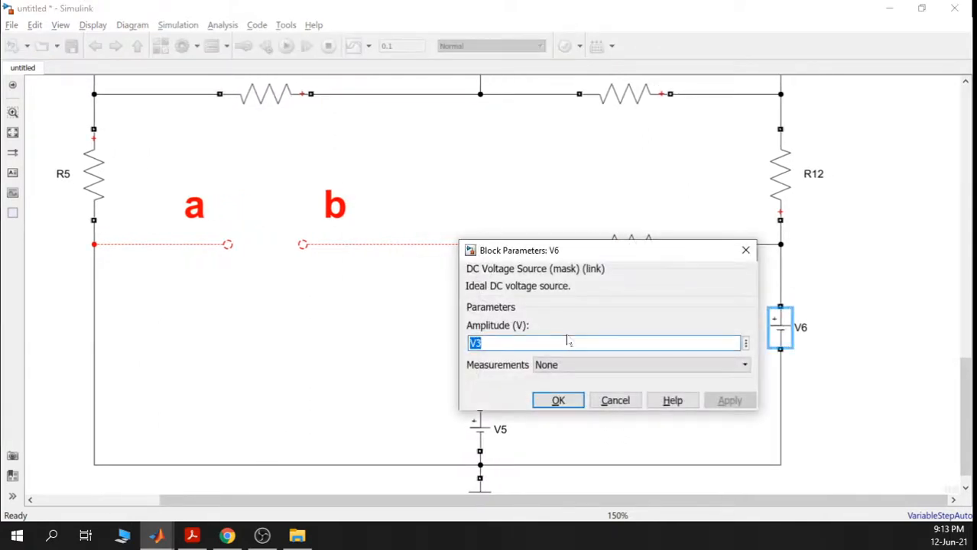
type("0")
left_click(727, 400)
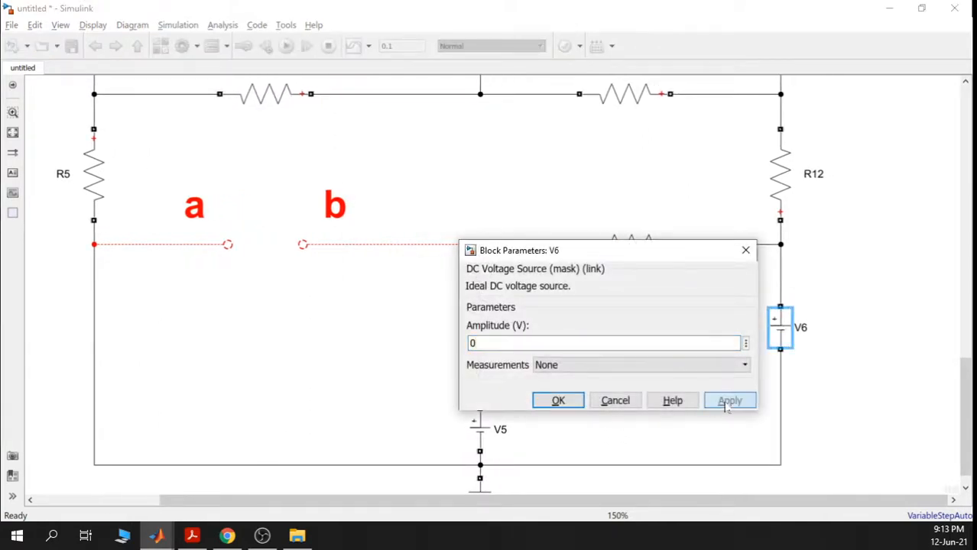
left_click(559, 401)
left_click(716, 376)
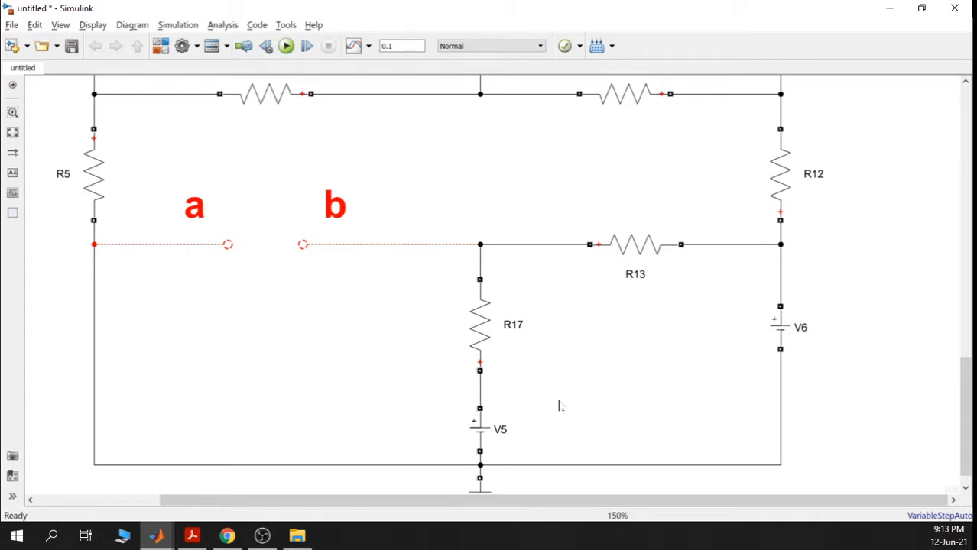
- Delete V5 and V6 from the copy, then wire R17 and the right branch straight to ground
scroll(567, 394, "down", 1)
left_click(470, 404)
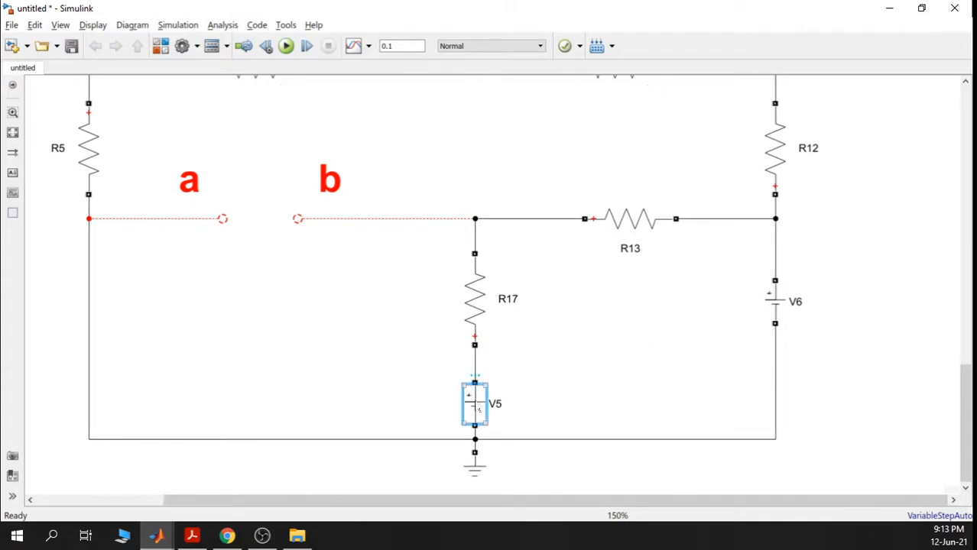
key("Delete")
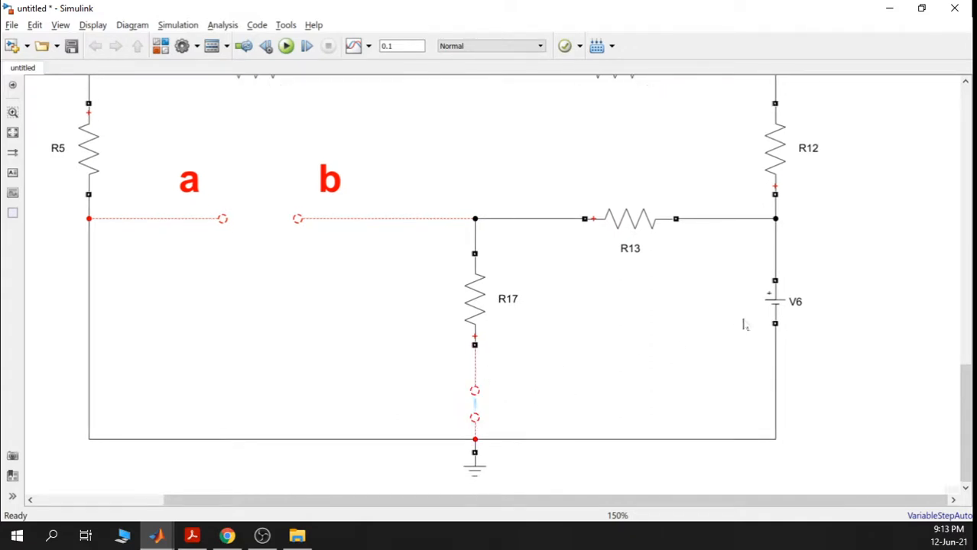
left_click(774, 315)
key("Delete")
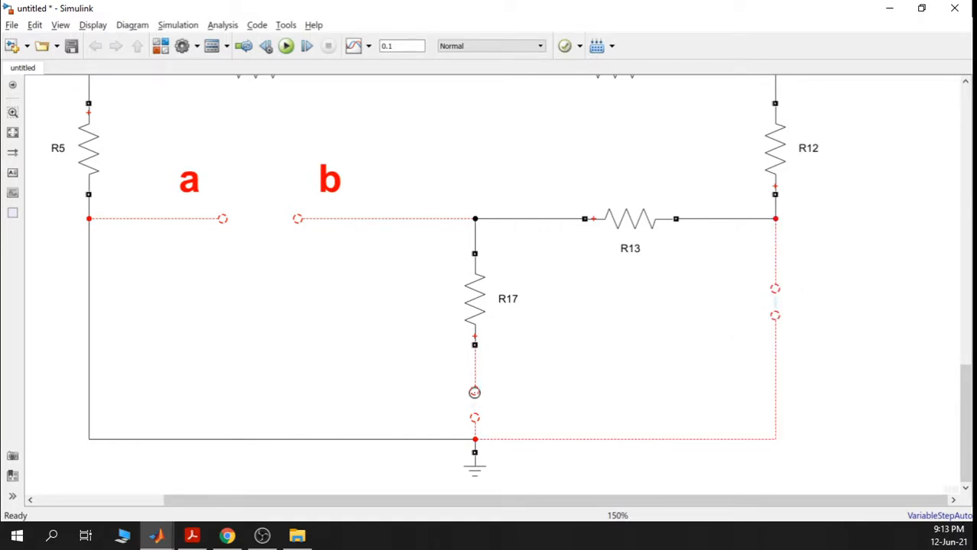
left_click_drag(475, 391, 475, 417)
left_click_drag(776, 287, 775, 315)
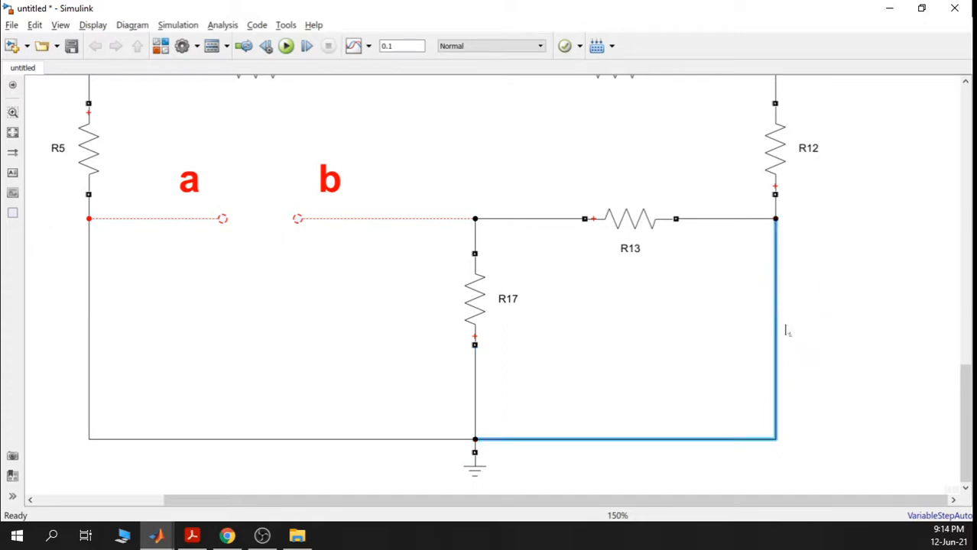
left_click(640, 355)
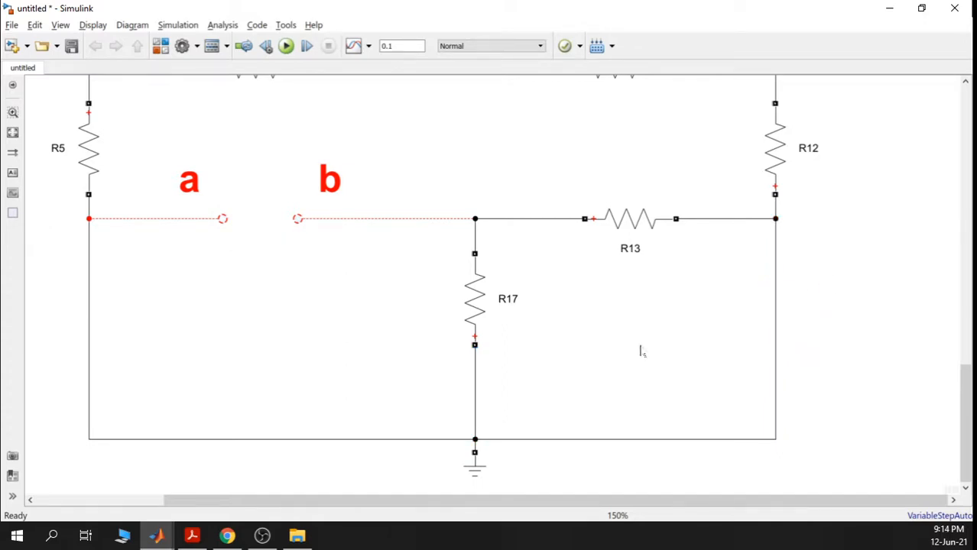
scroll(639, 350, "down", 2)
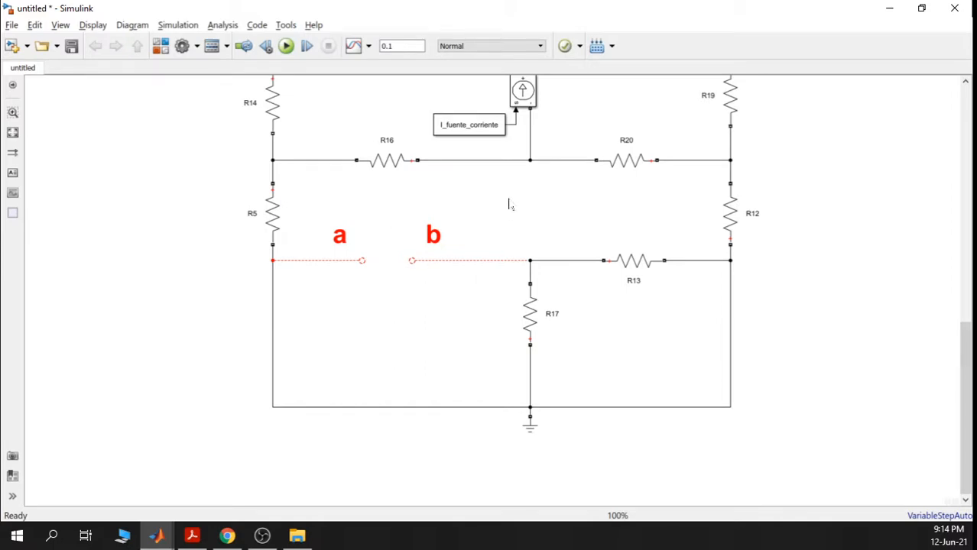
scroll(509, 205, "up", 4)
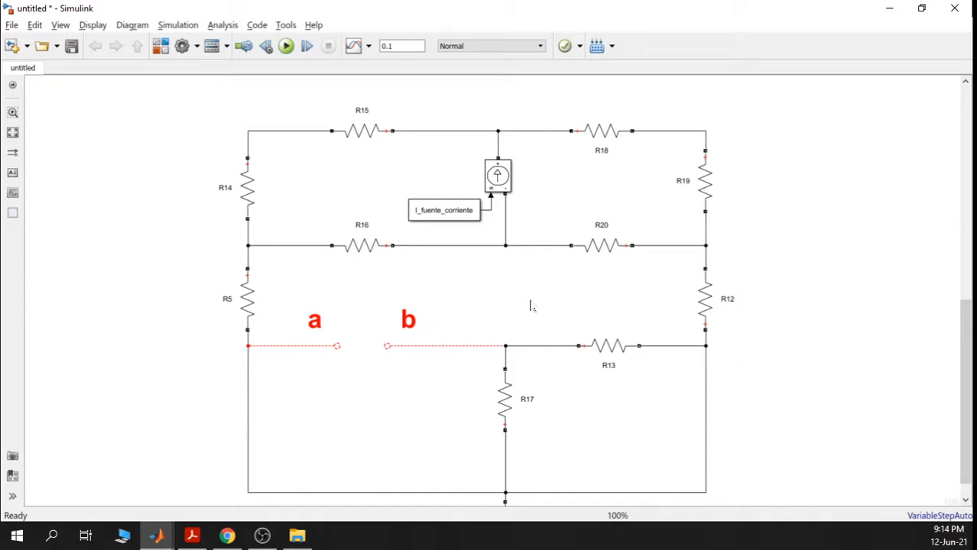
scroll(504, 172, "up", 2)
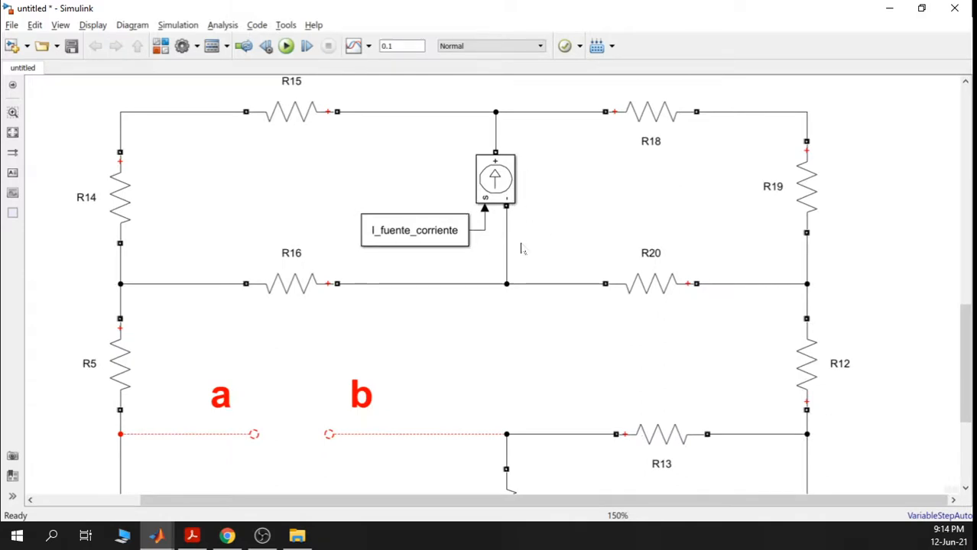
scroll(522, 249, "down", 1)
scroll(521, 248, "down", 2)
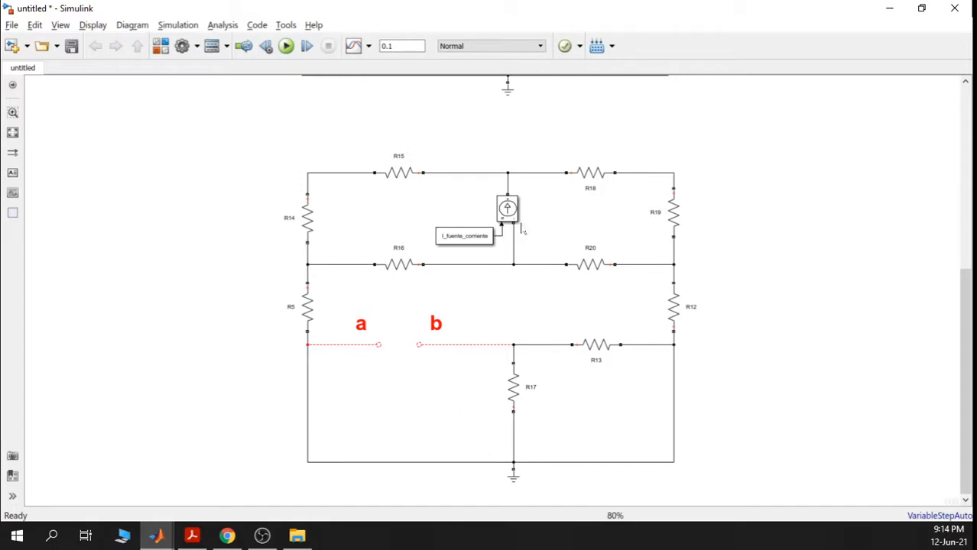
- Delete Controlled Current Source1, leaving I_fuente_corriente's wires disconnected in the resistor network
scroll(508, 205, "up", 4)
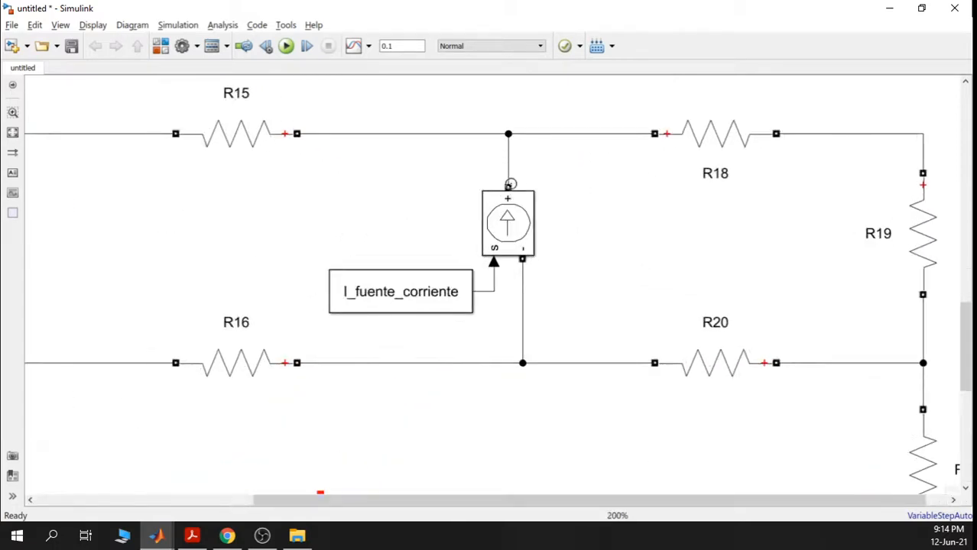
left_click(521, 228)
key("Delete")
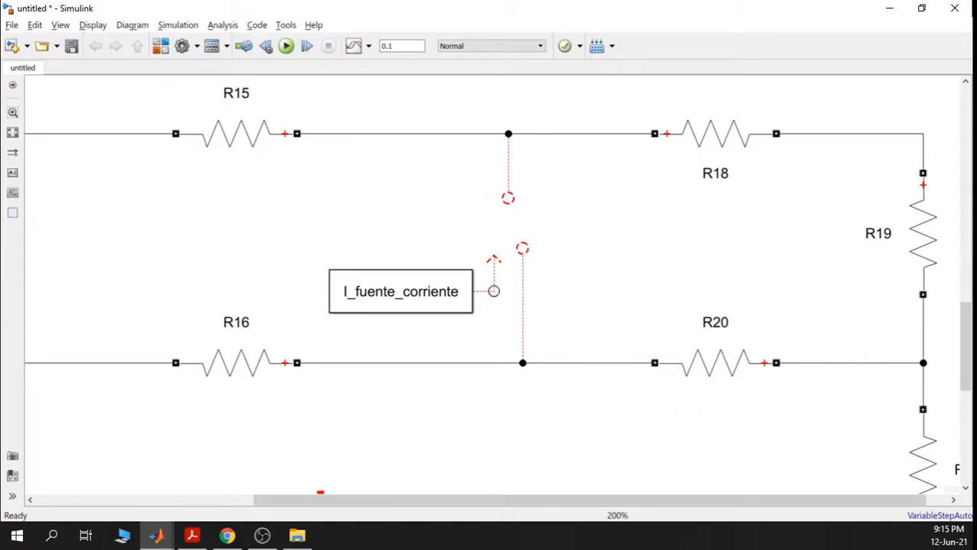
left_click(494, 291)
left_click(613, 244)
scroll(603, 247, "down", 3)
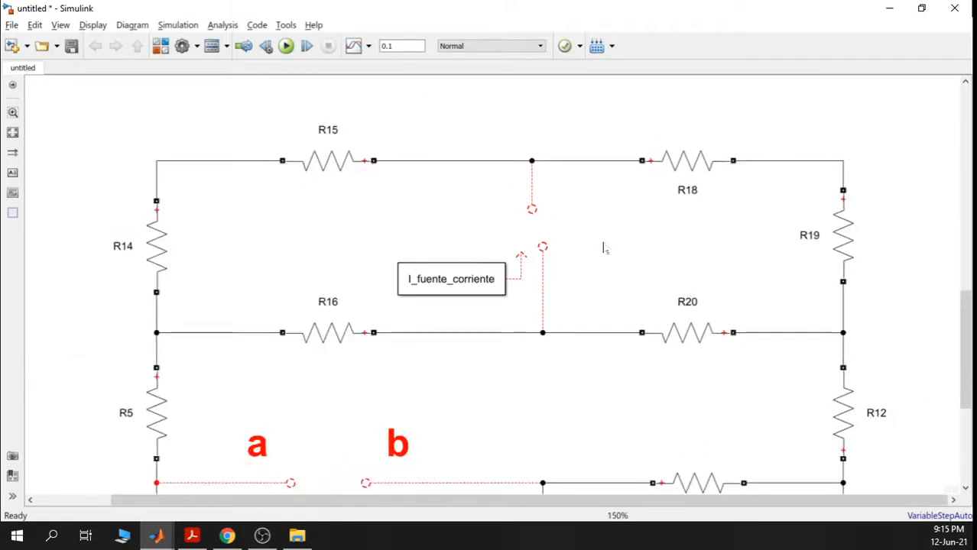
scroll(603, 247, "down", 1)
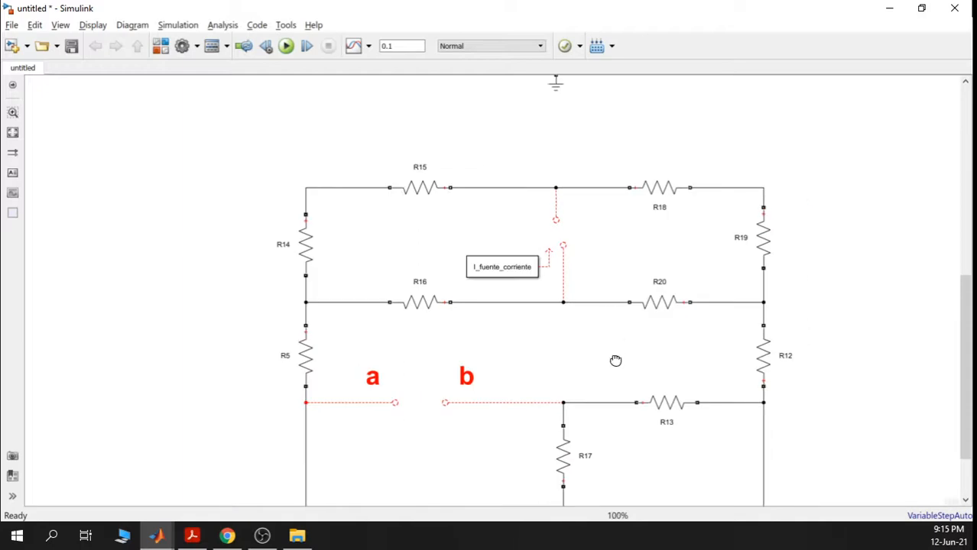
left_click_drag(618, 359, 615, 283)
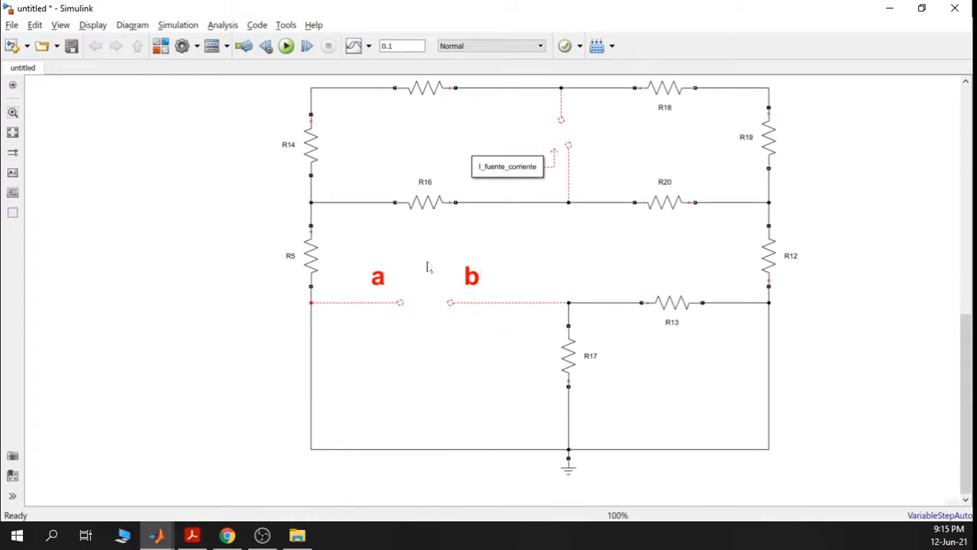
scroll(500, 361, "down", 1)
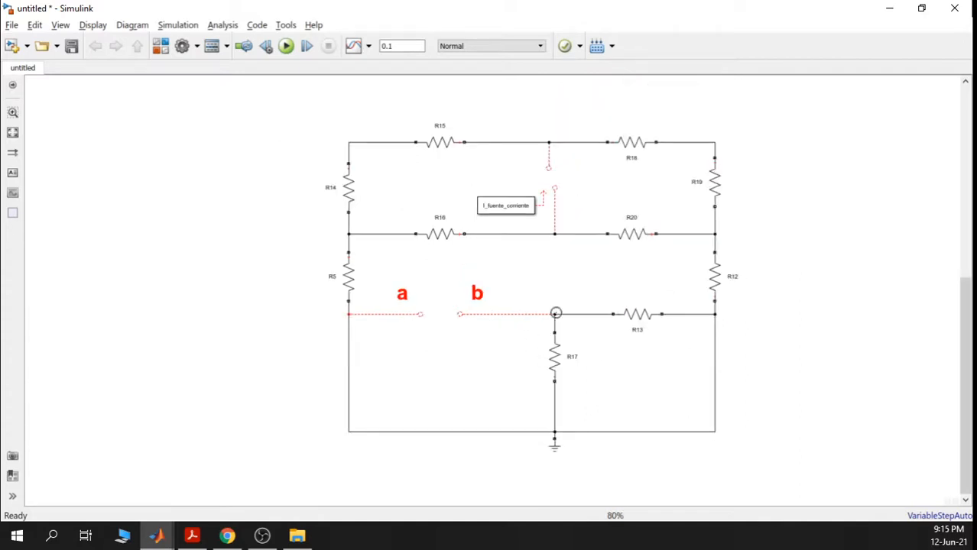
left_click(159, 537)
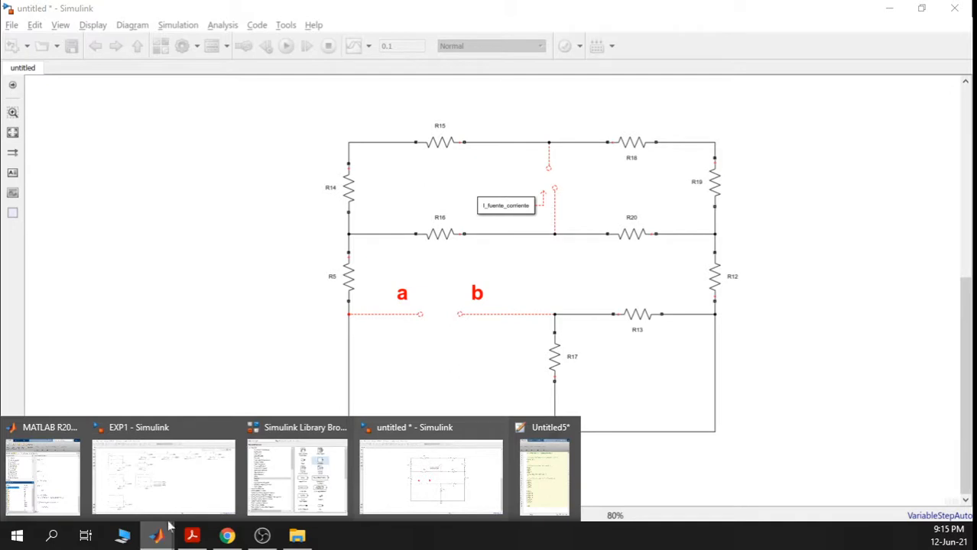
- Copy the Ohmetro block from the EXP1 model, then minimize EXP1 to return to the untitled model
left_click(149, 476)
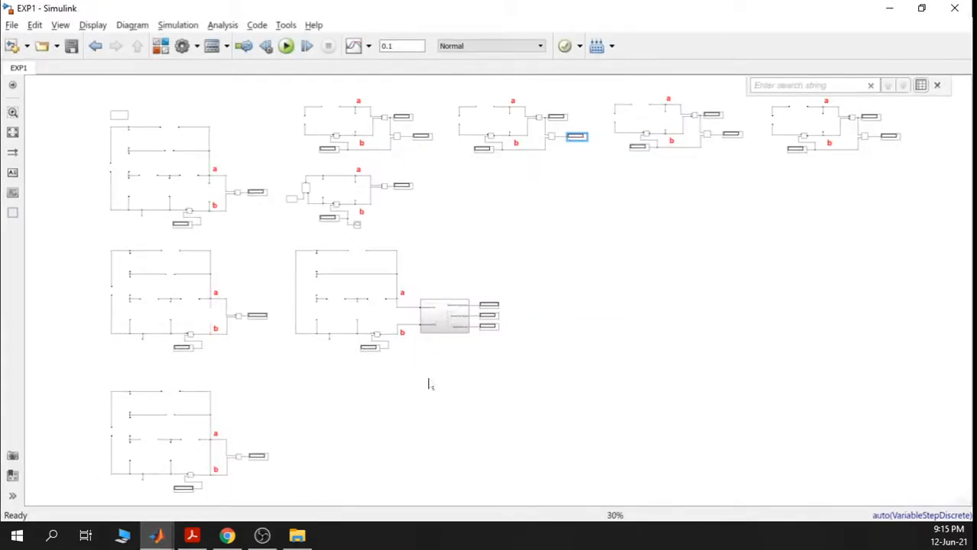
scroll(426, 378, "up", 6)
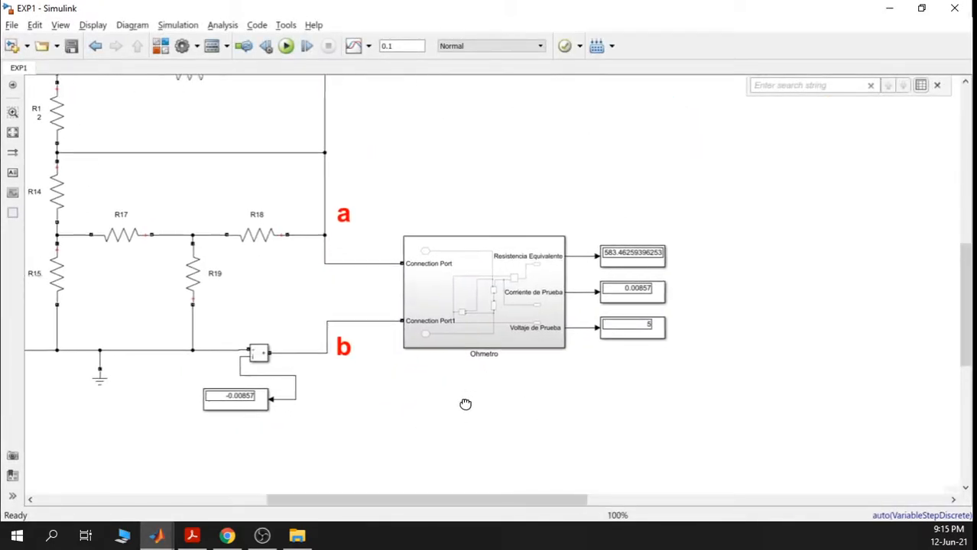
left_click(491, 304)
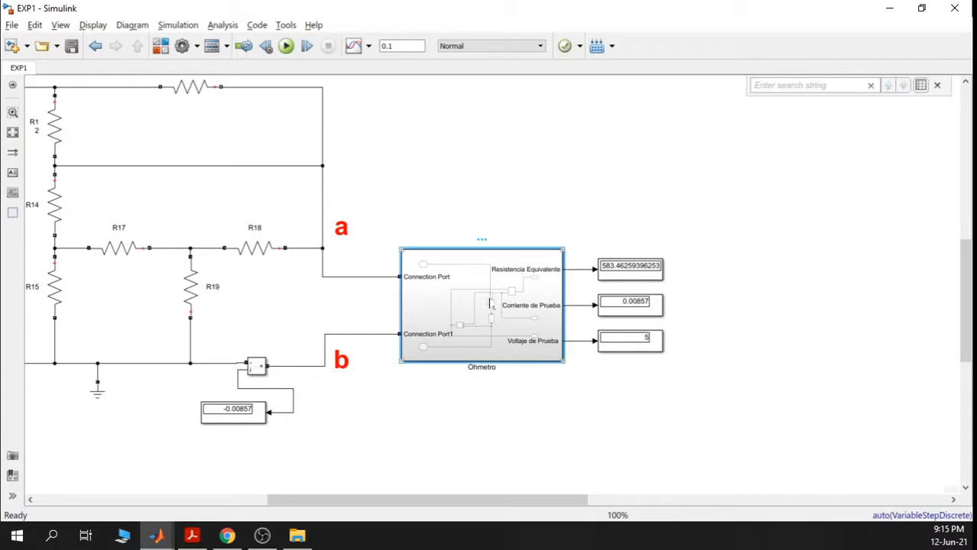
right_click(491, 304)
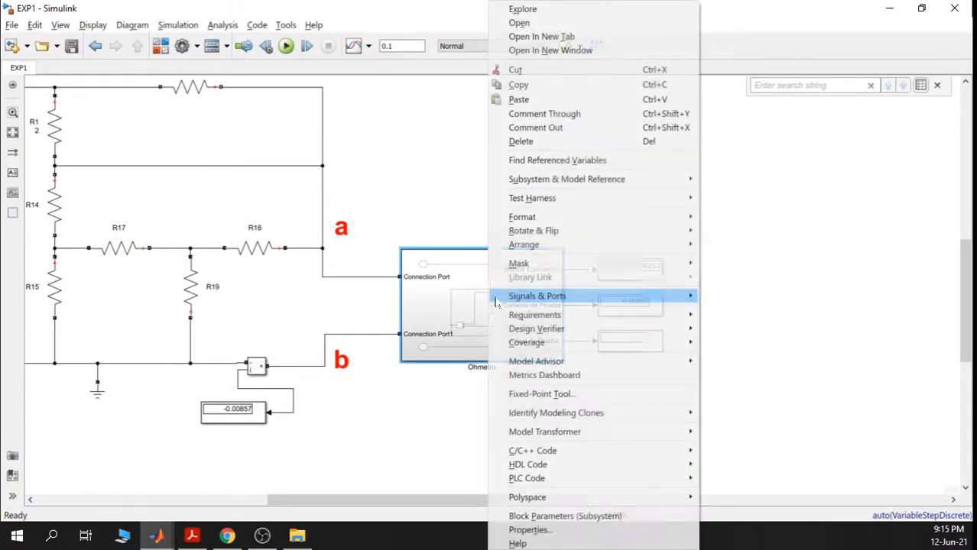
left_click(542, 85)
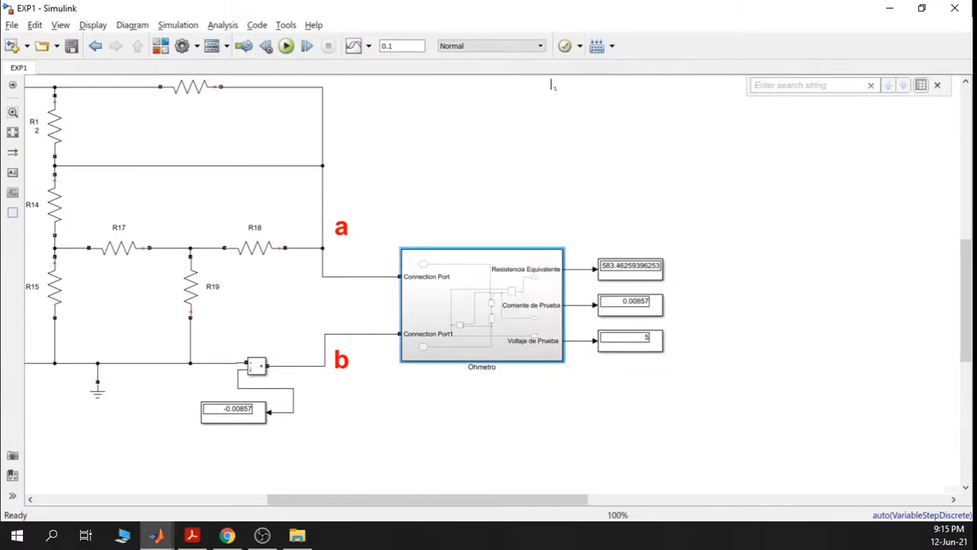
left_click(888, 7)
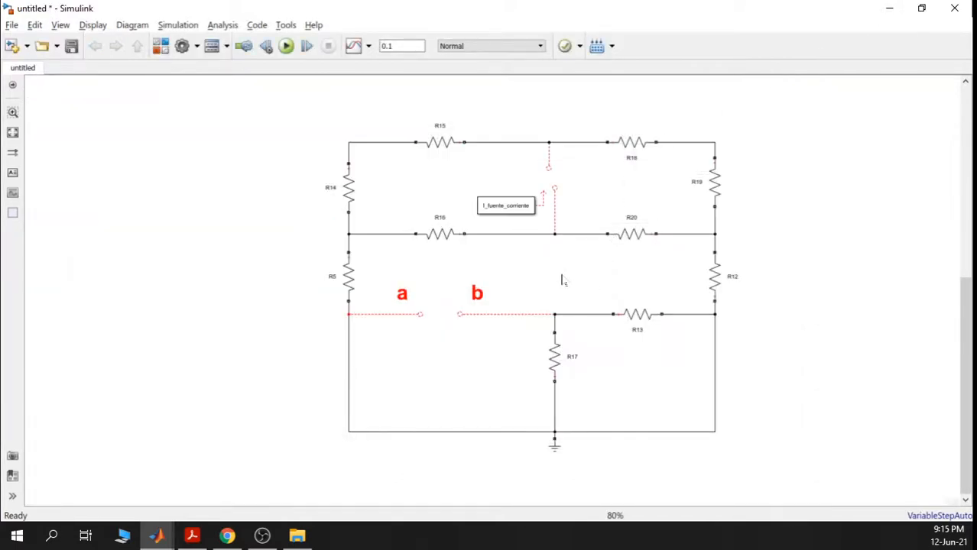
- Paste the Ohmetro subsystem below terminals a and b and inspect its Vprueba2 source
right_click(426, 370)
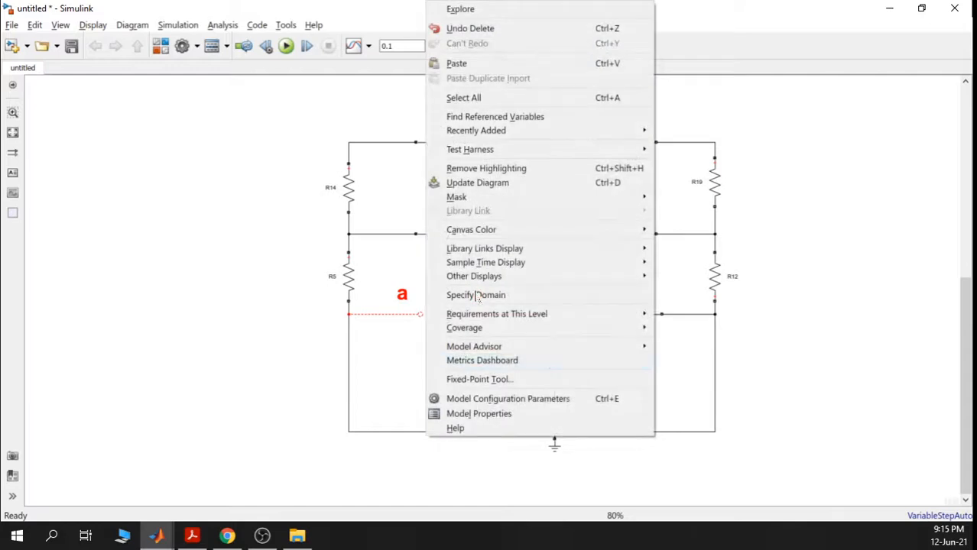
left_click(481, 64)
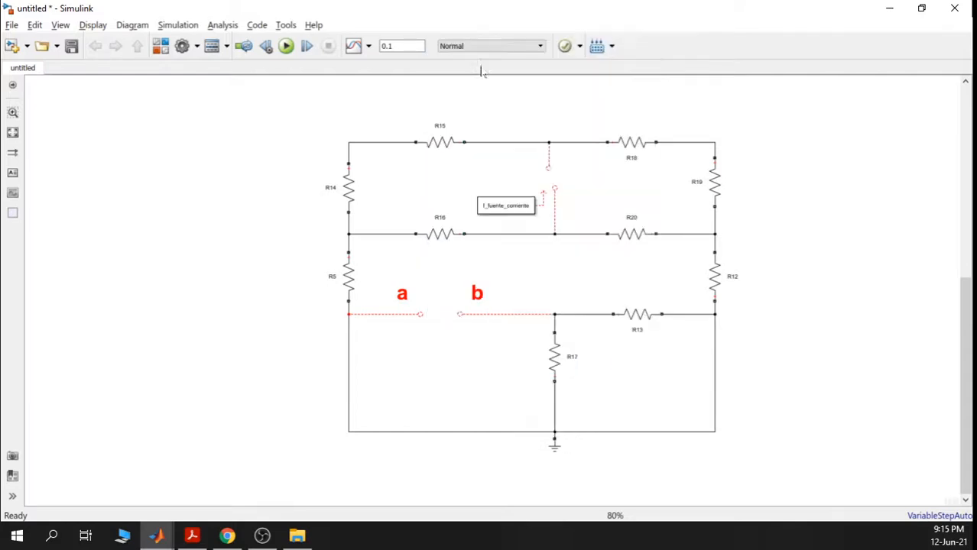
left_click_drag(461, 415, 433, 388)
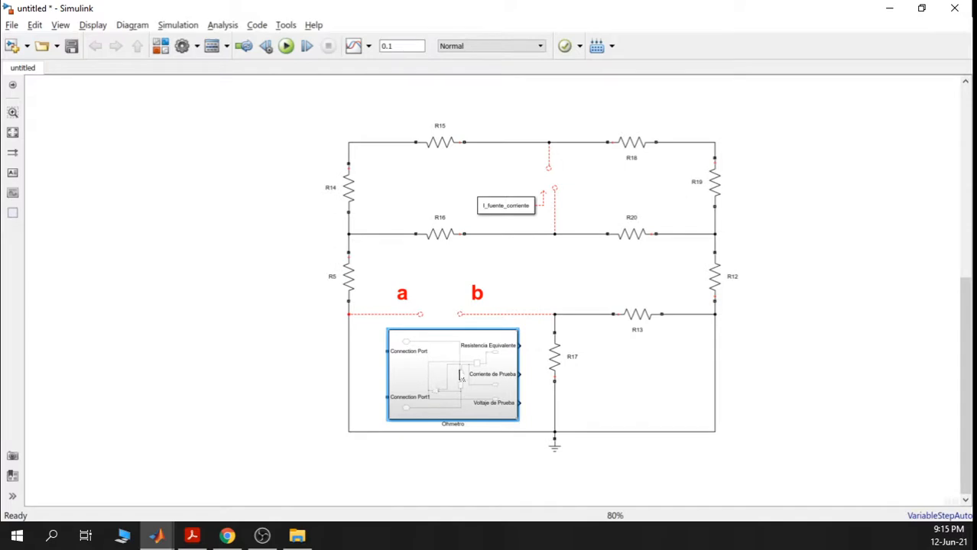
double_click(459, 376)
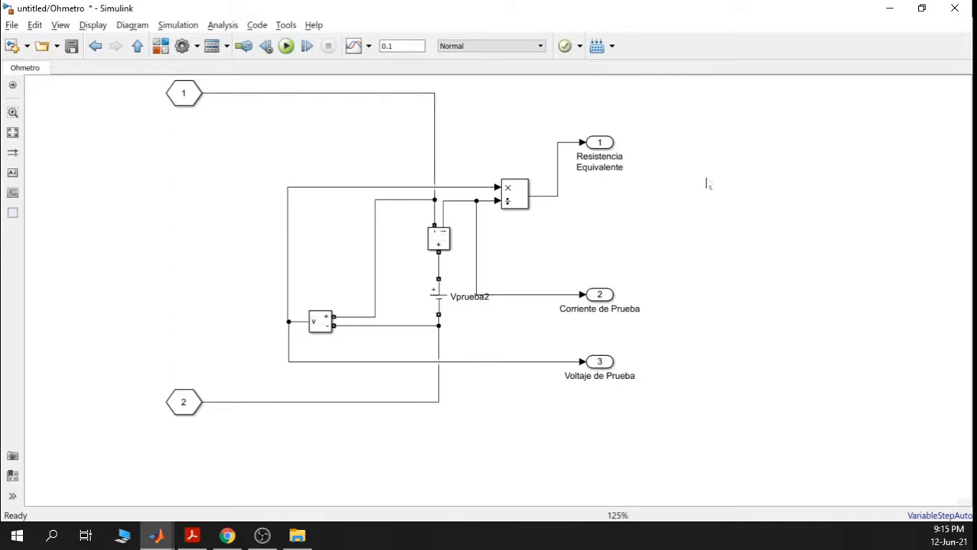
left_click(442, 231)
left_click(438, 286)
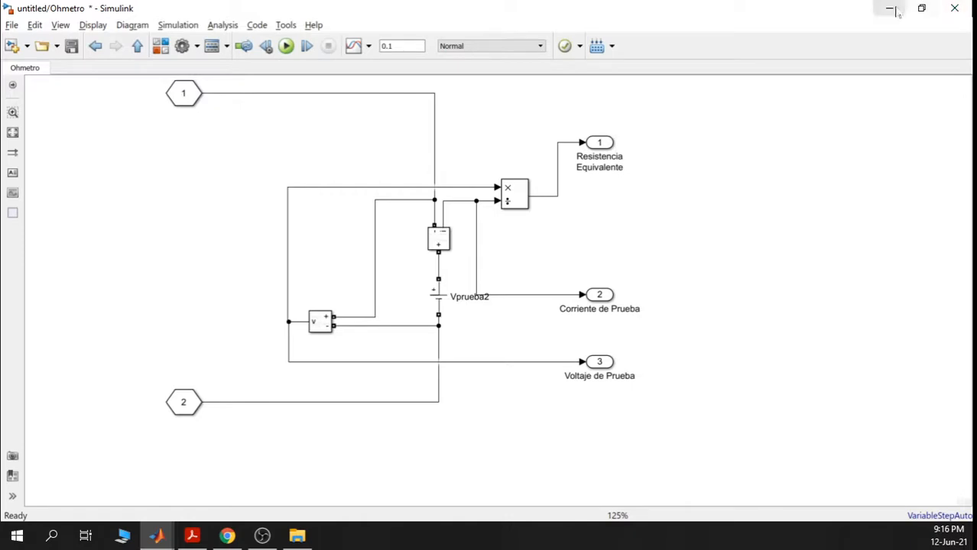
left_click(137, 46)
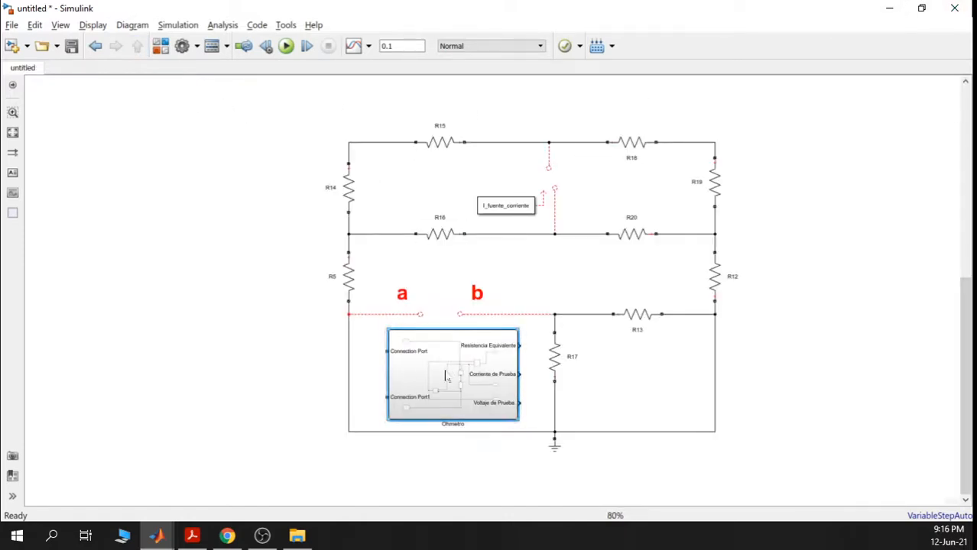
- Flip the Ohmetro block and place it to the left of R5 beside the circuit
left_click_drag(445, 375, 458, 381)
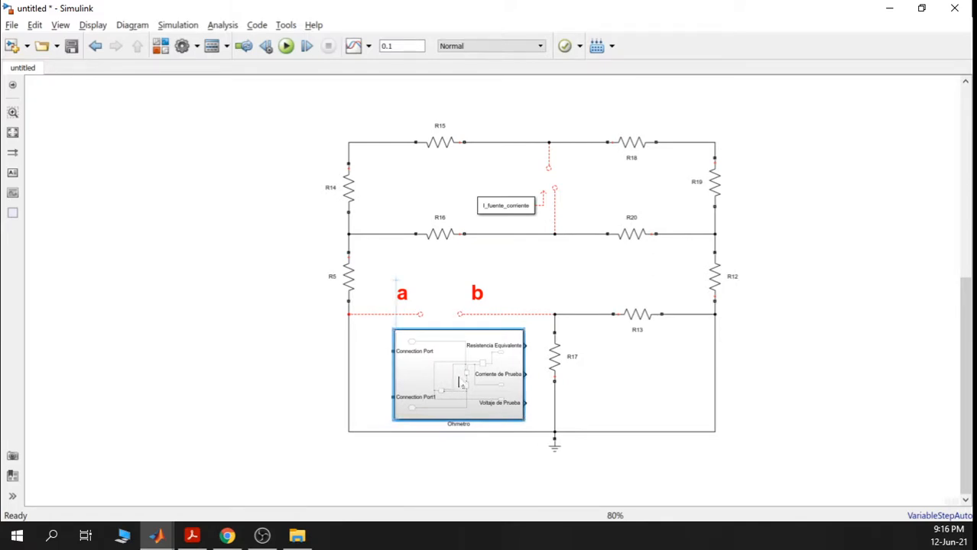
left_click_drag(613, 344, 659, 232)
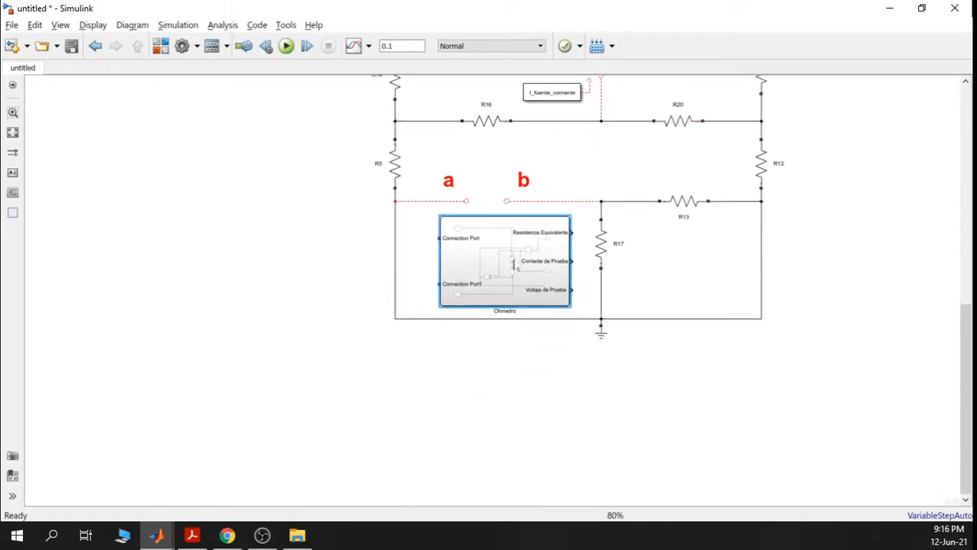
left_click_drag(509, 260, 516, 405)
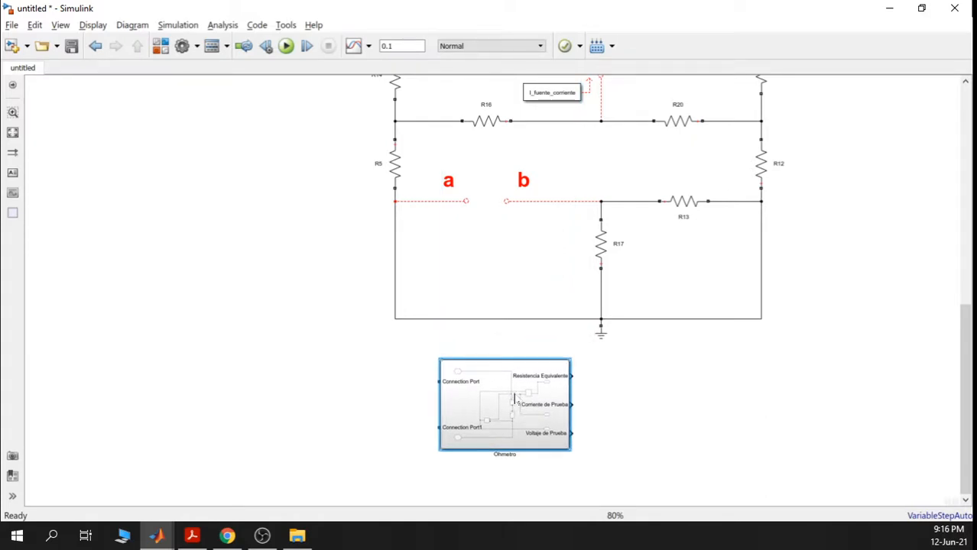
right_click(513, 398)
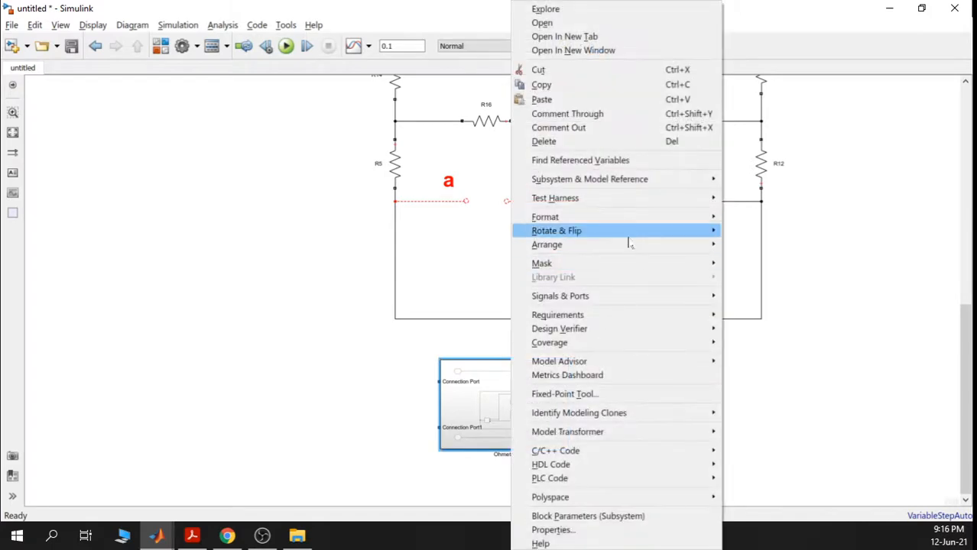
mouse_move(711, 238)
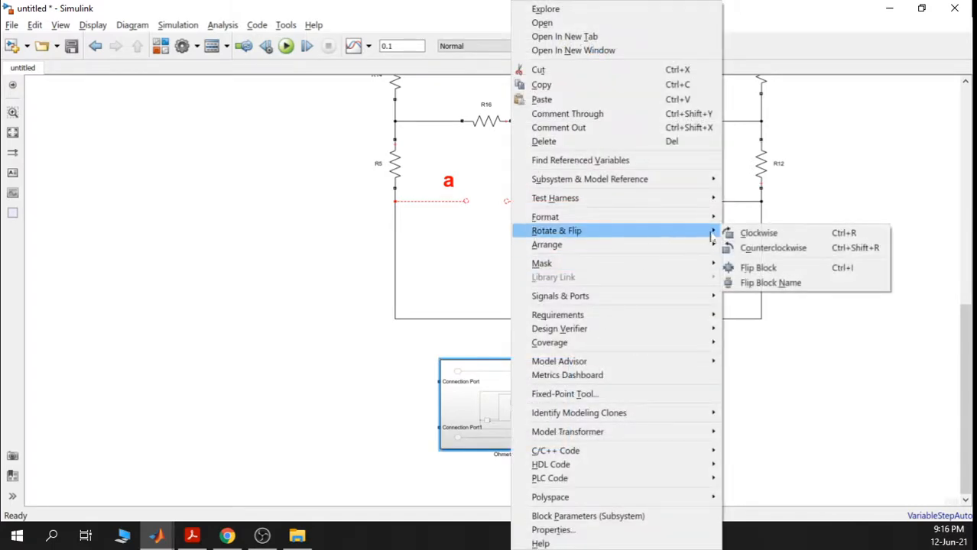
left_click(779, 268)
left_click_drag(489, 421, 278, 274)
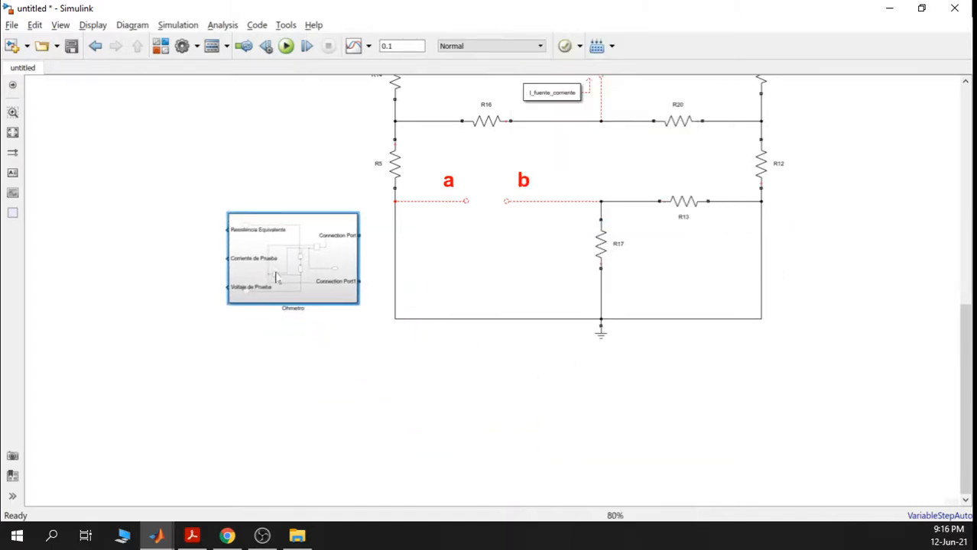
mouse_move(341, 260)
left_mouse_down()
mouse_move(334, 227)
mouse_move(334, 255)
left_mouse_up()
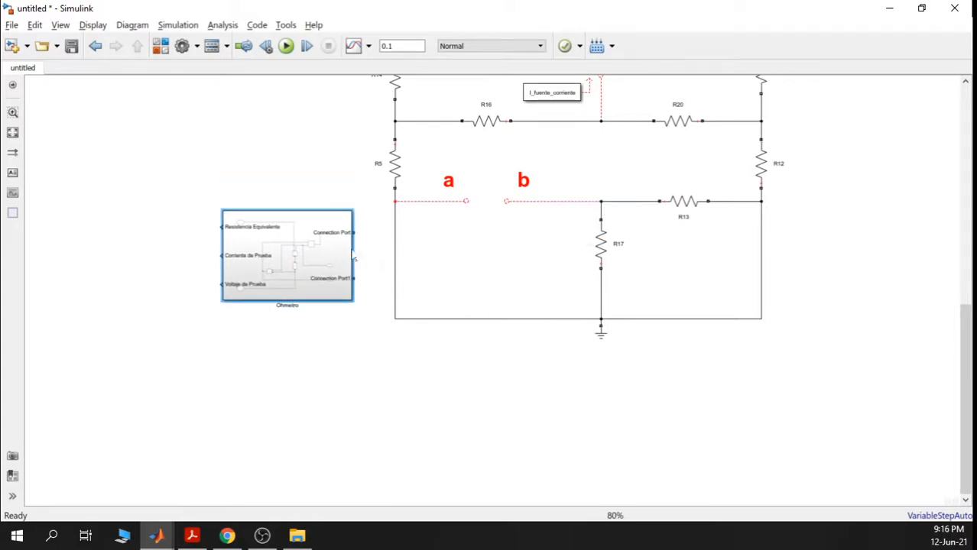
left_click(372, 255)
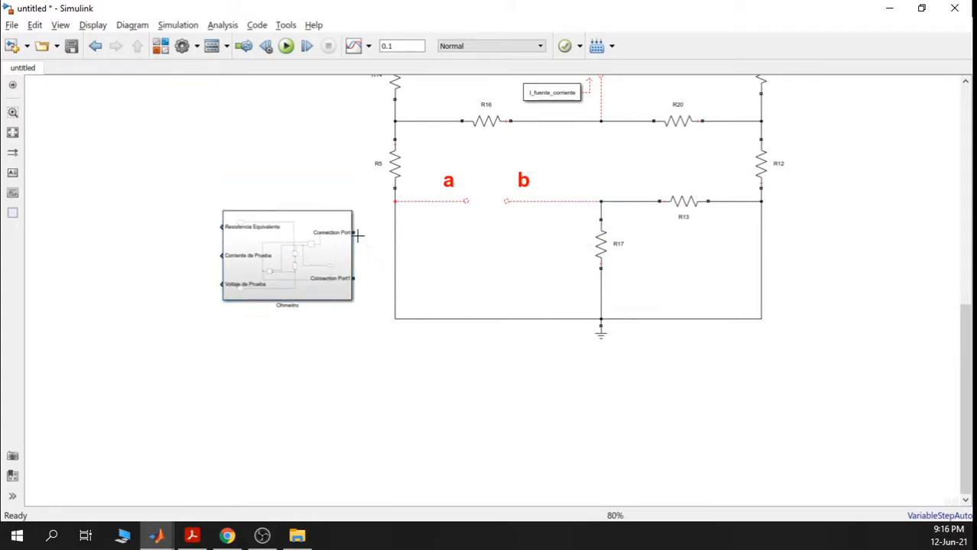
- Wire Ohmetro's Connection Port to terminal a and Connection Port1 to terminal b
left_click(464, 201)
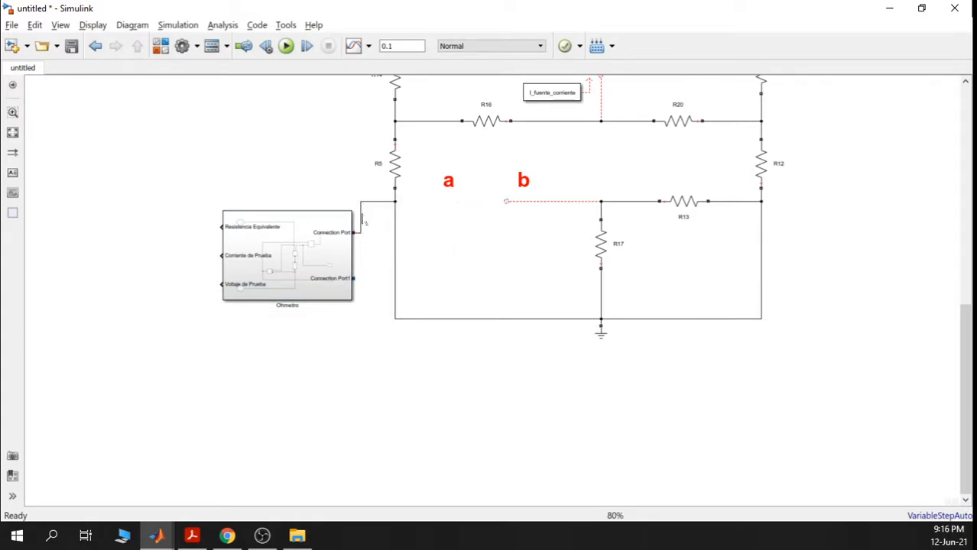
left_click_drag(362, 221, 473, 225)
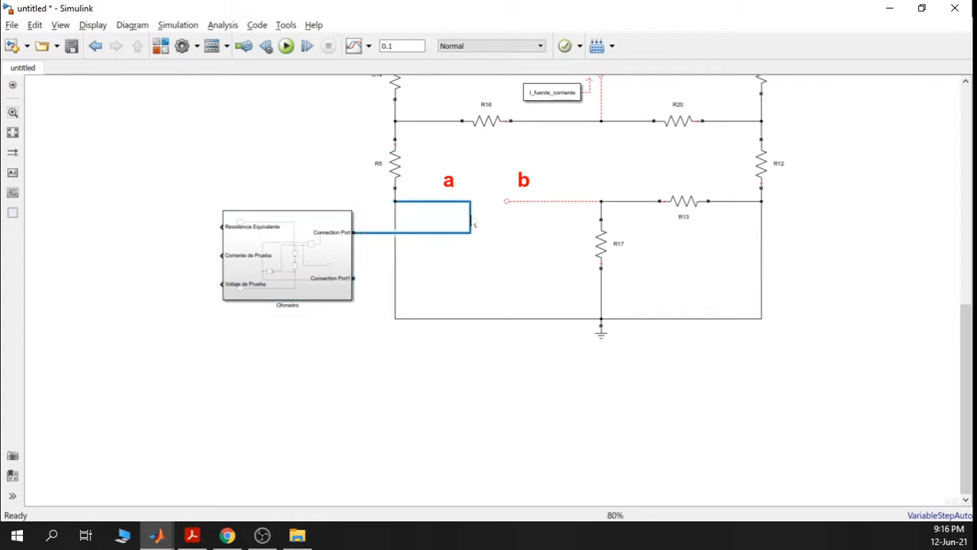
left_click(493, 257)
left_click_drag(353, 278, 506, 227)
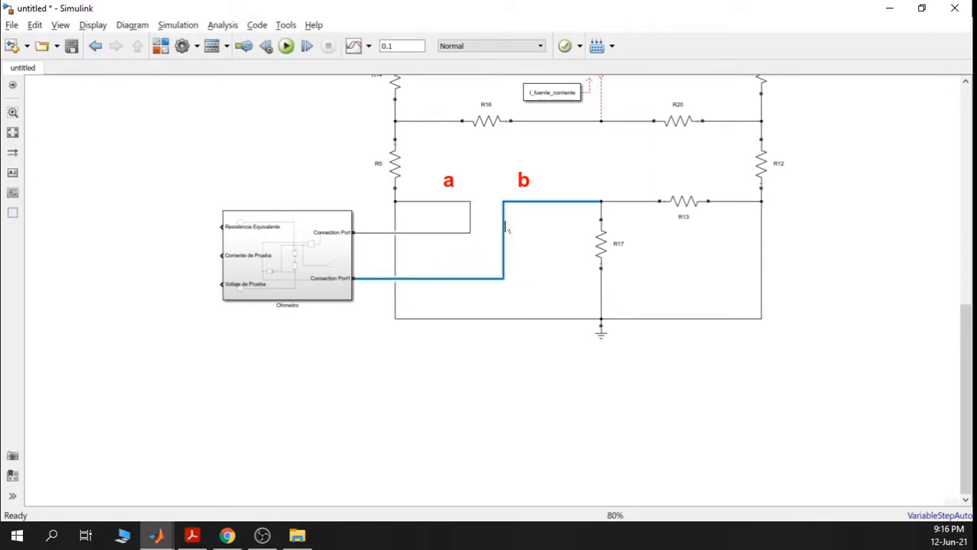
left_click(545, 250)
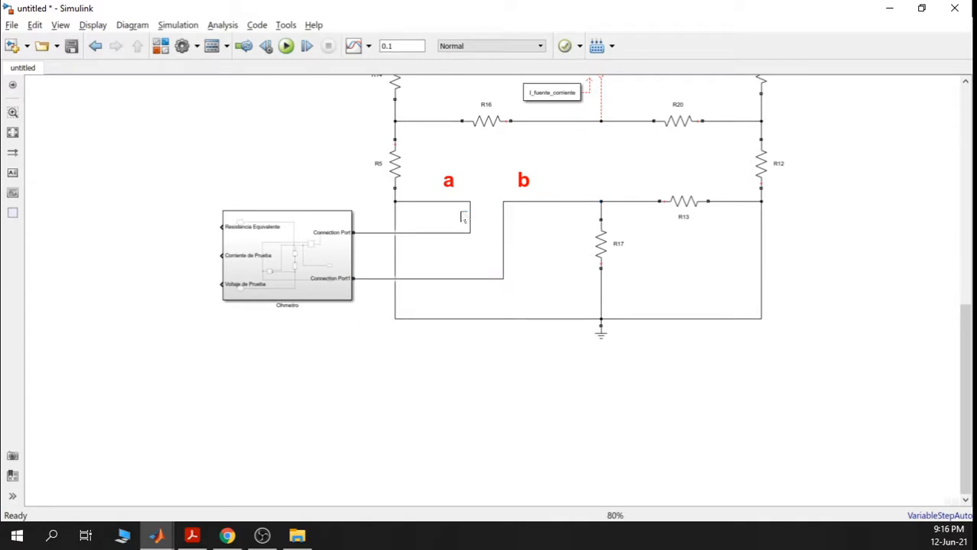
left_click_drag(471, 222, 521, 229)
left_click(580, 238)
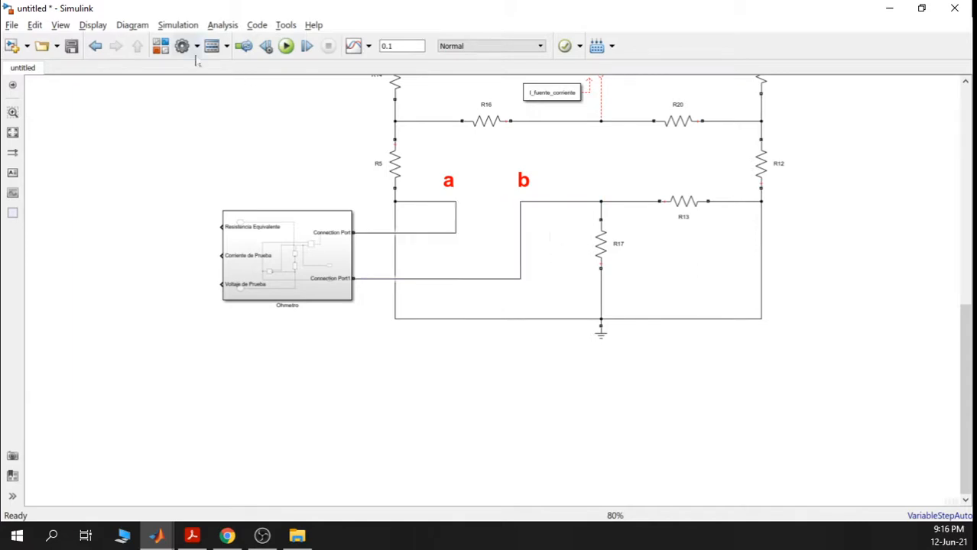
- Add a Display block from the Sinks library and rotate it so its input faces right
left_click(159, 46)
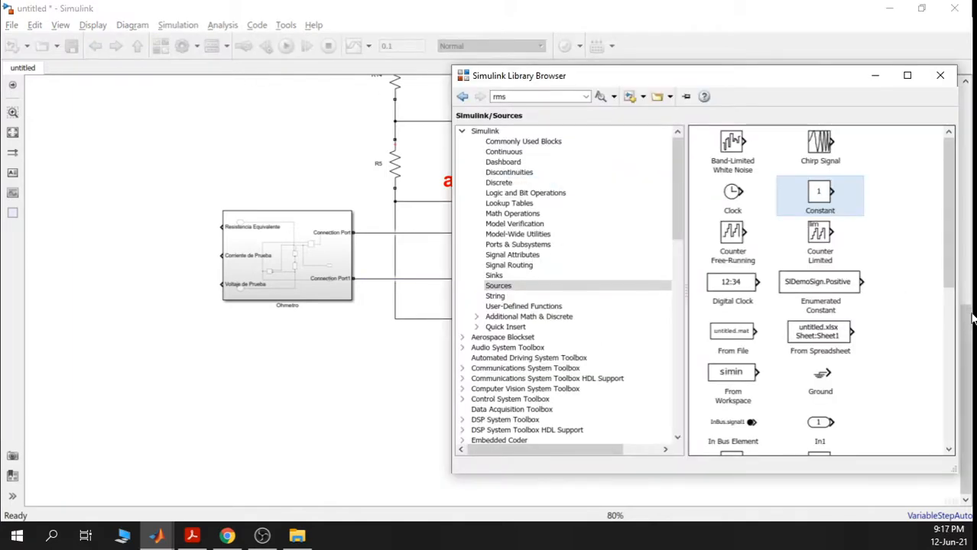
left_click_drag(949, 250, 638, 253)
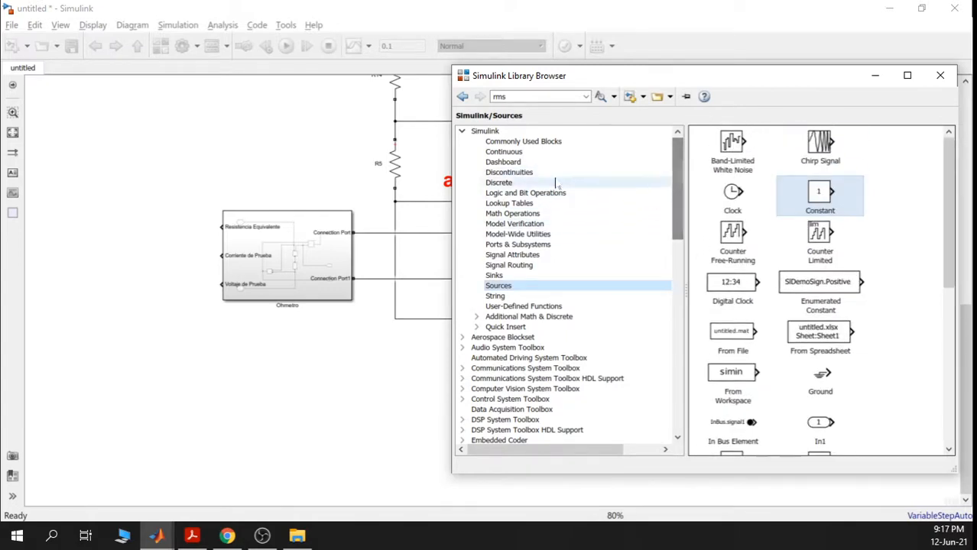
left_click(498, 285)
left_click(498, 276)
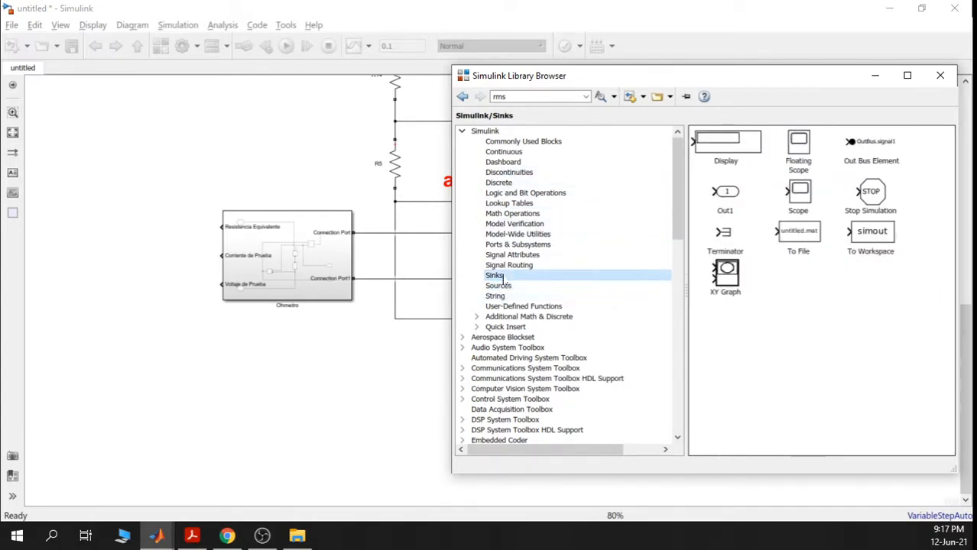
left_click_drag(727, 149, 140, 238)
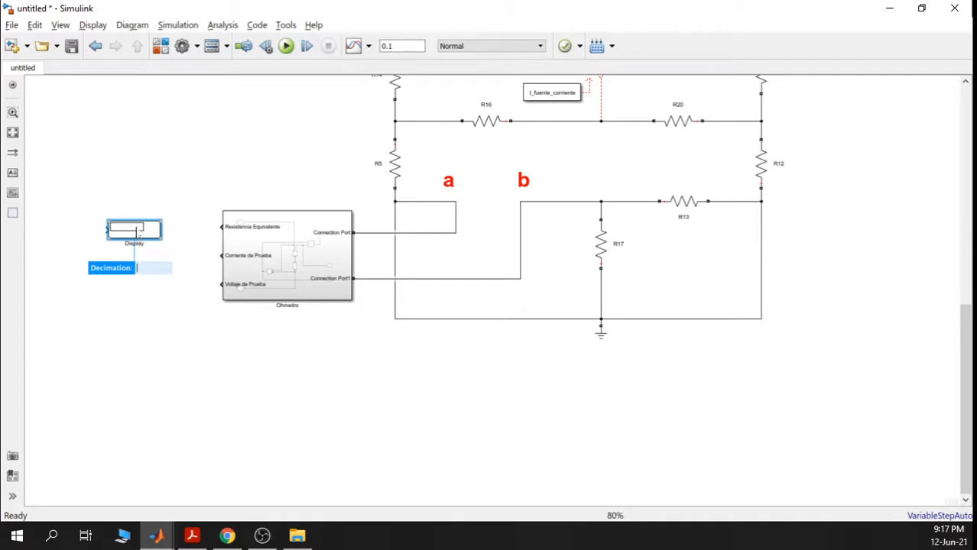
left_click(136, 171)
left_click(132, 234)
key("ctrl+r")
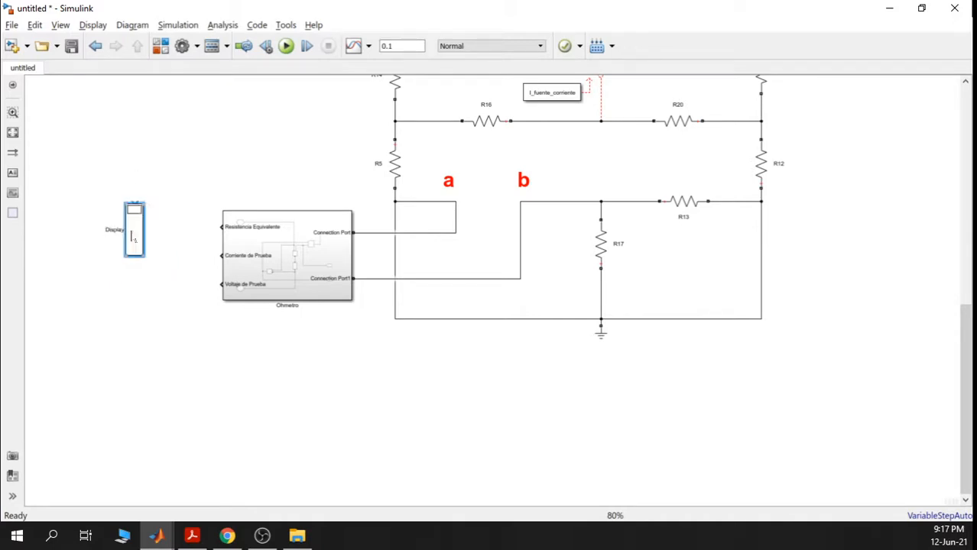
key("ctrl+r")
- Duplicate the Display and align the three displays with Ohmetro's three outputs
key("ctrl+c")
key("ctrl+v")
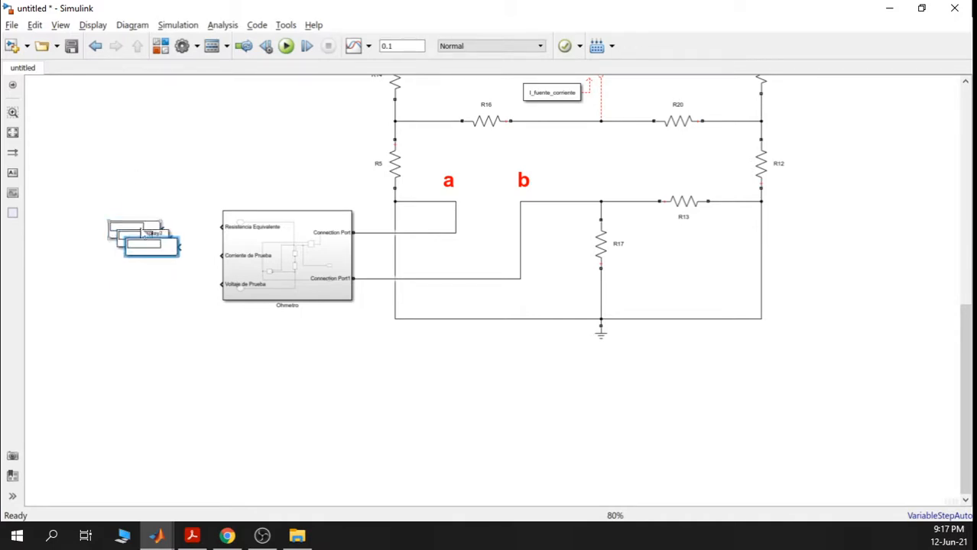
left_click_drag(152, 249, 134, 287)
mouse_move(136, 238)
left_mouse_down()
mouse_move(127, 256)
mouse_move(136, 230)
left_mouse_up()
left_click(193, 178)
left_click(288, 258)
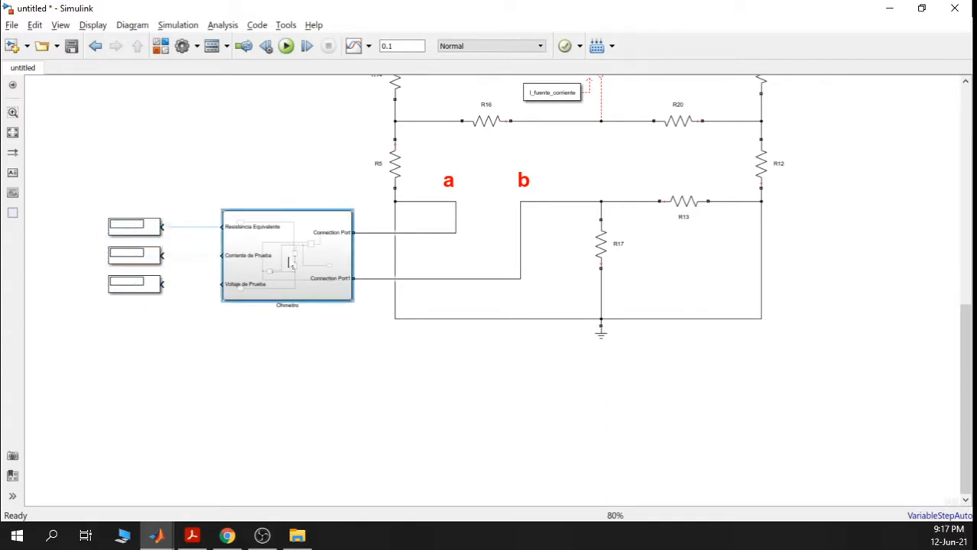
- Change Vprueba2's amplitude inside Ohmetro from 5 to 12 V, then return to the top model
double_click(289, 263)
double_click(439, 300)
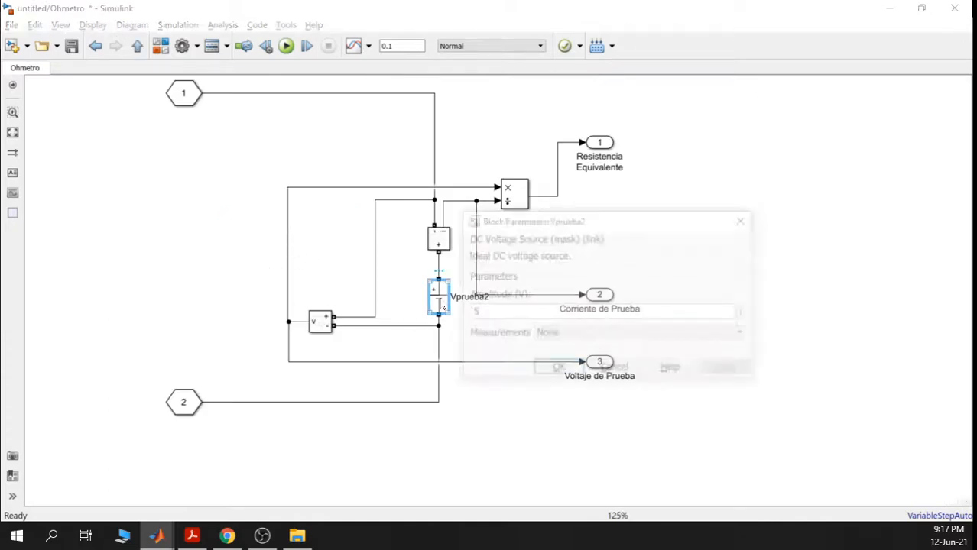
left_click(556, 367)
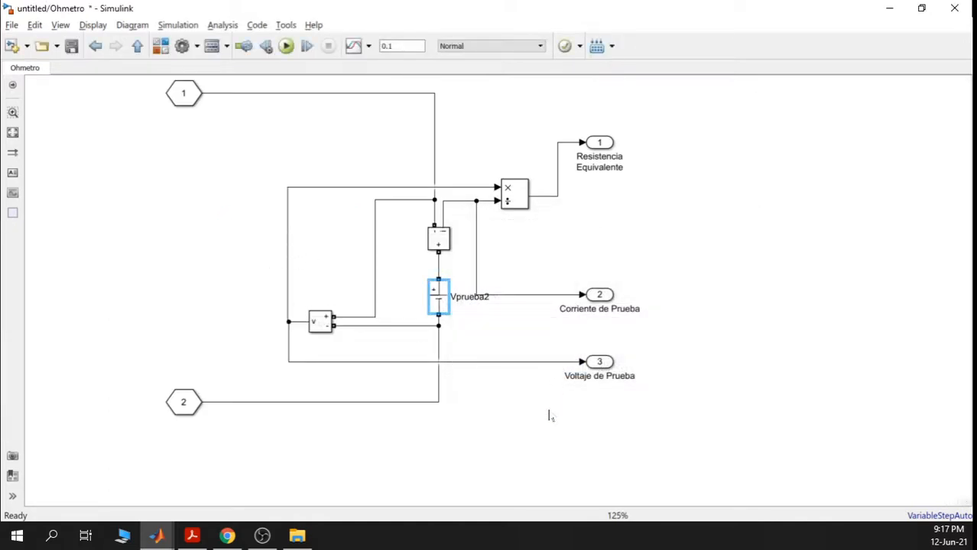
left_click(138, 45)
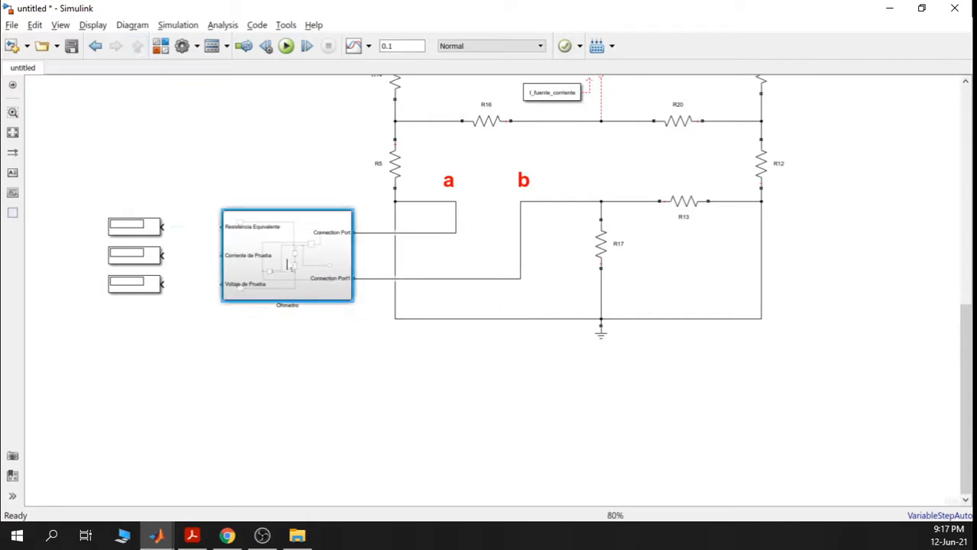
double_click(302, 258)
double_click(438, 300)
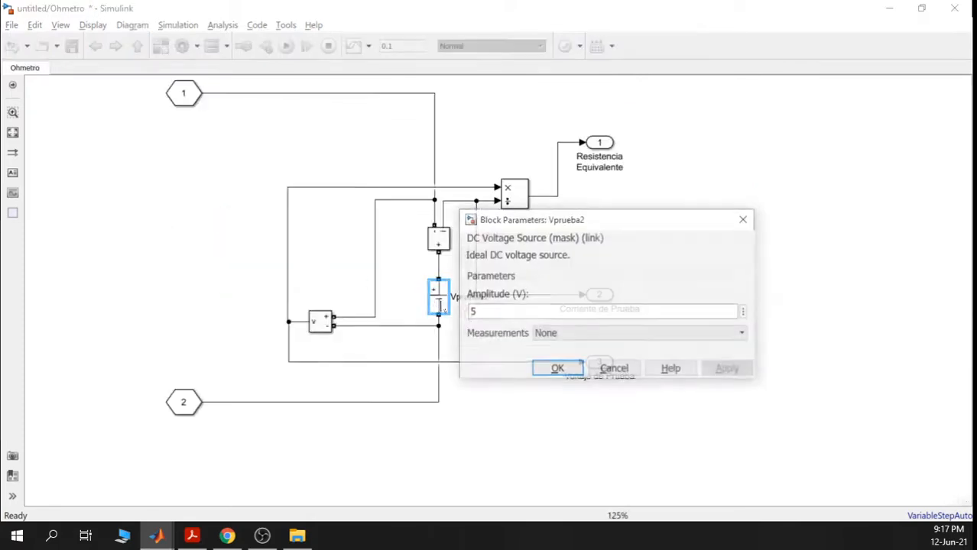
type("12")
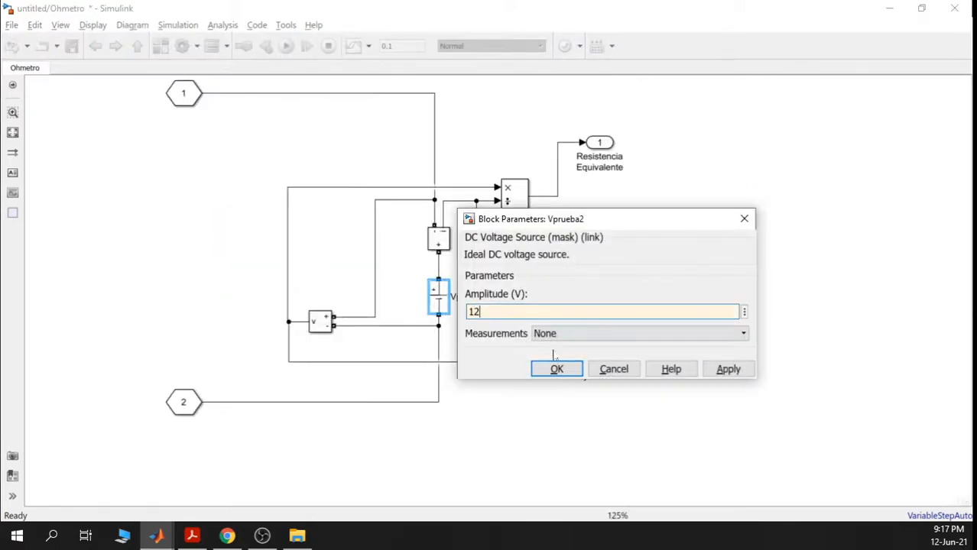
left_click(555, 368)
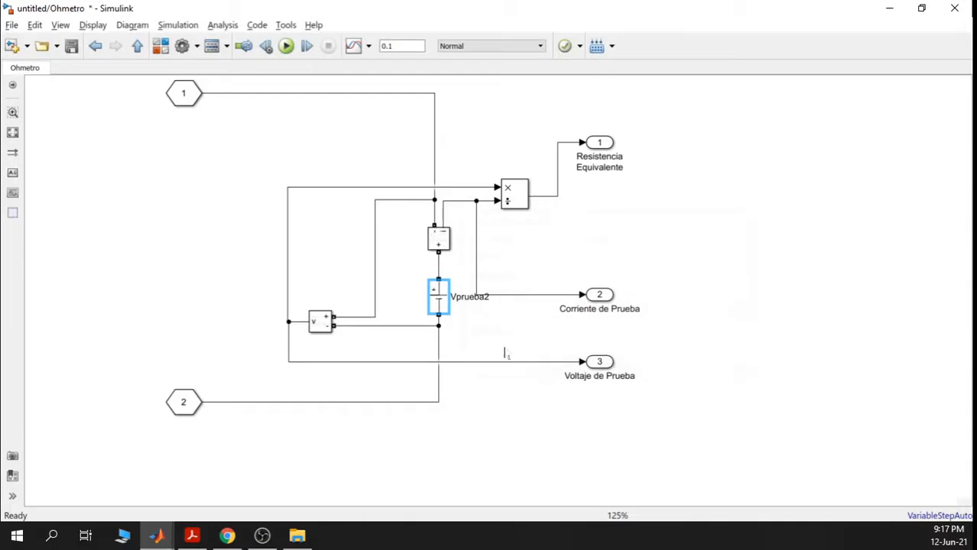
left_click(95, 45)
scroll(192, 222, "up", 5)
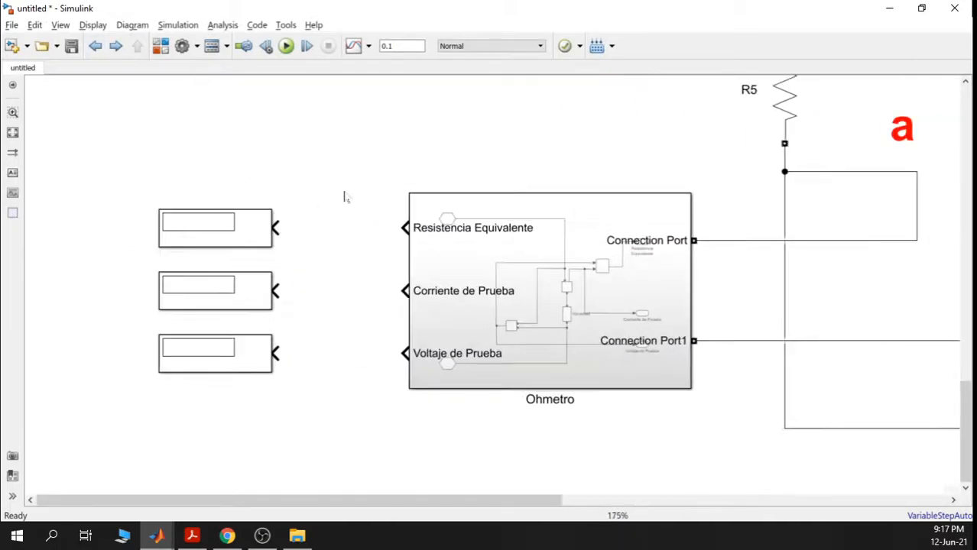
- Connect Resistencia Equivalente, Corriente de Prueba and Voltaje de Prueba outputs to their Display blocks
left_click_drag(278, 226, 405, 228)
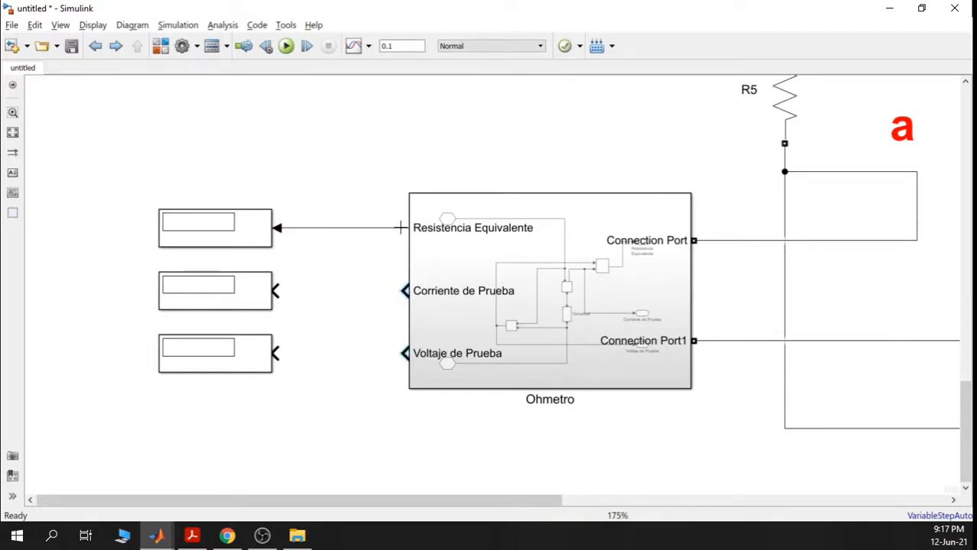
left_click_drag(277, 290, 405, 291)
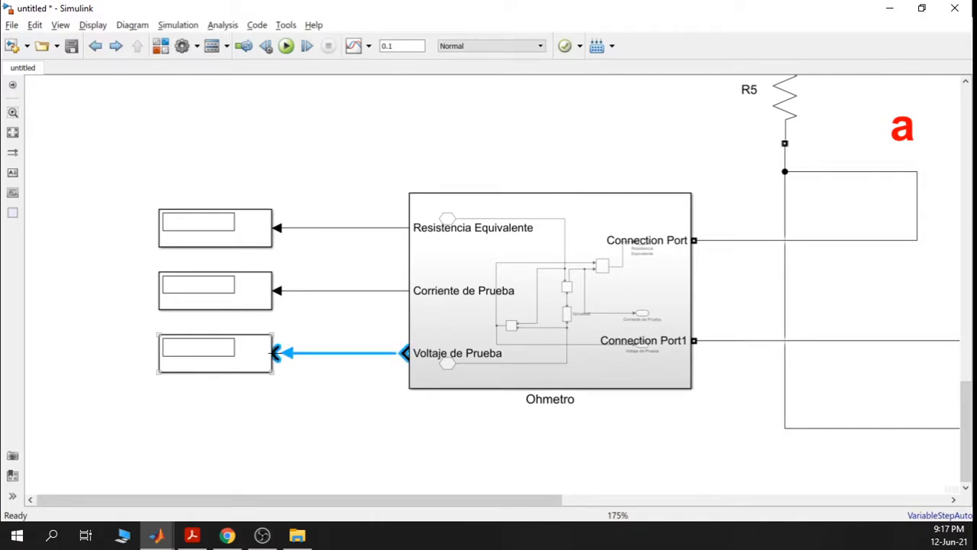
left_click(277, 354)
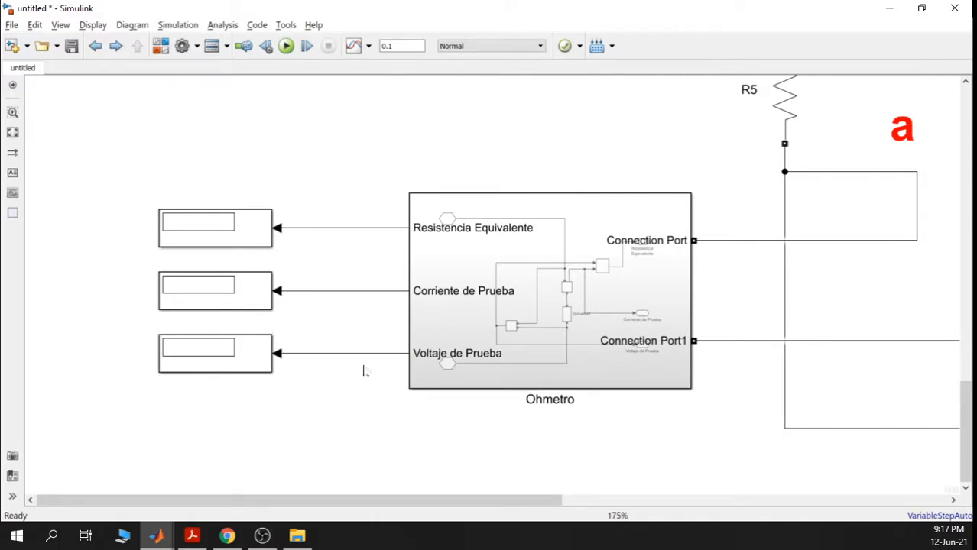
scroll(363, 371, "down", 5)
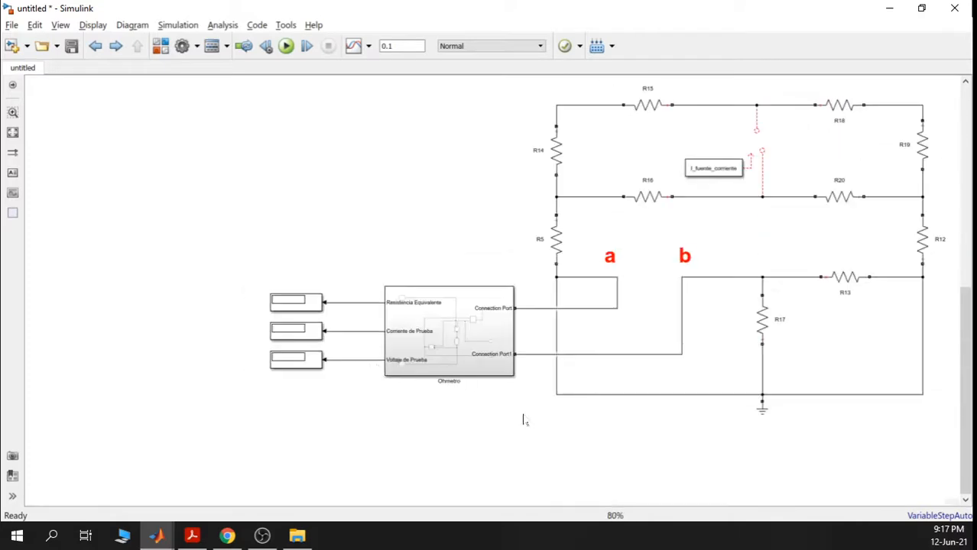
- Run the simulation and read the missing-powergui error before closing the diagnostics
left_click(584, 396)
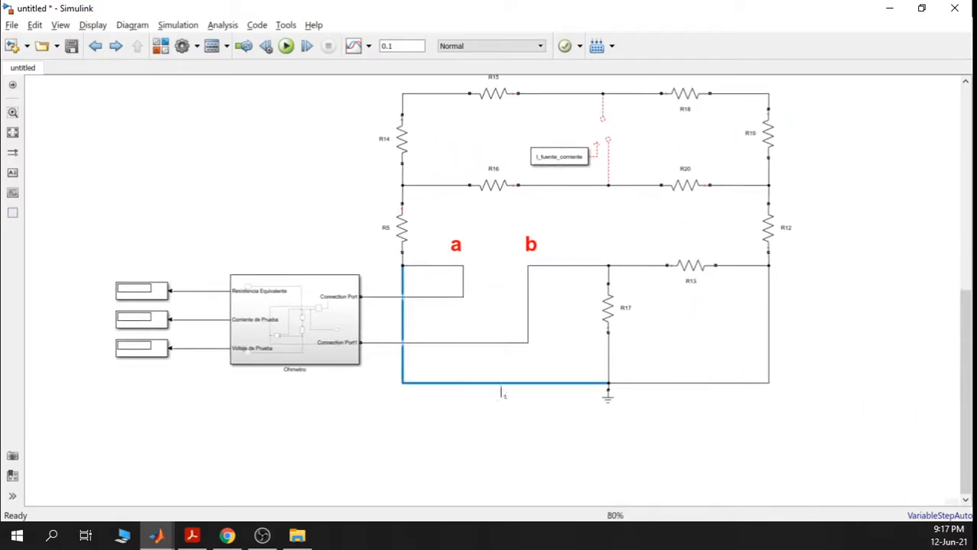
left_click_drag(552, 303, 543, 334)
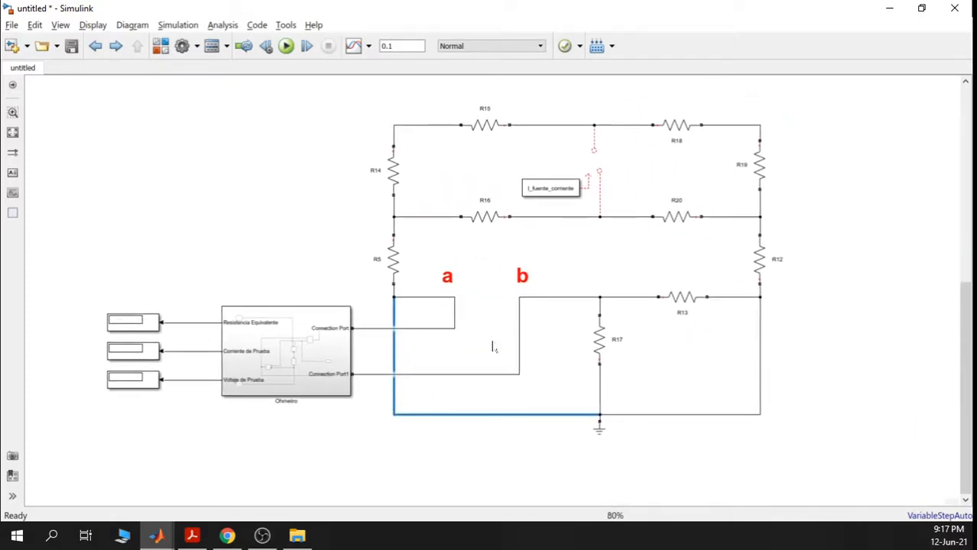
left_click(285, 46)
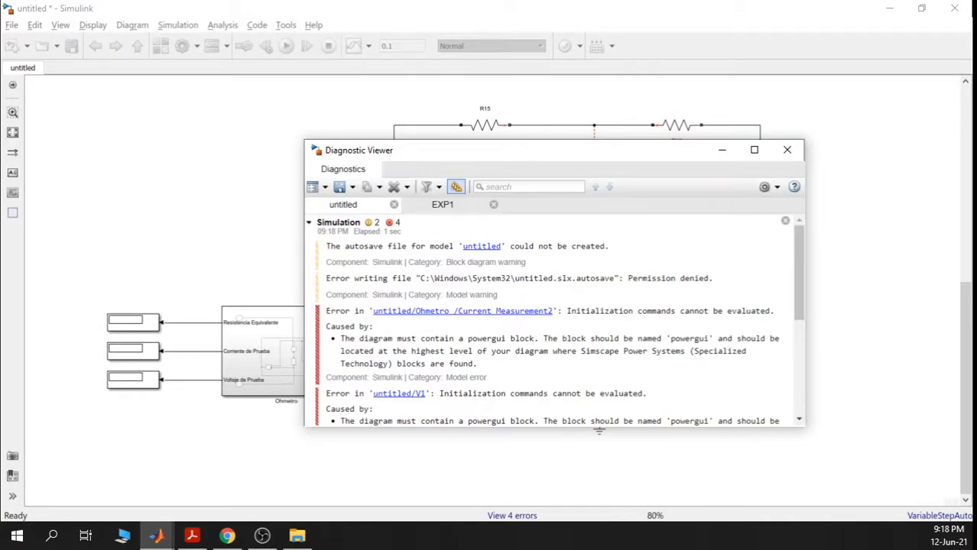
left_click_drag(444, 338, 543, 339)
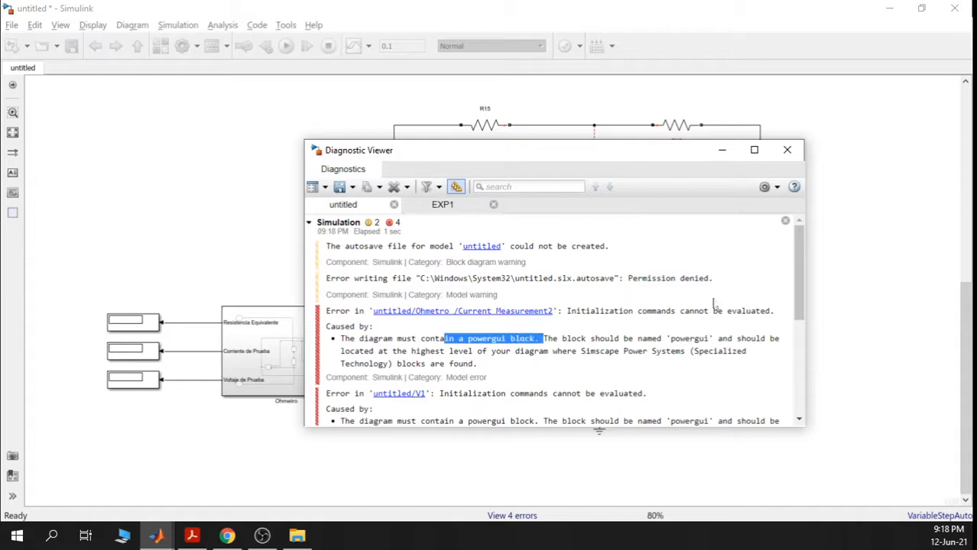
left_click(786, 150)
- Add powergui from Simscape Power Systems Fundamental Blocks and rerun, giving readings 14.29, 0.84 and 12
left_click(161, 46)
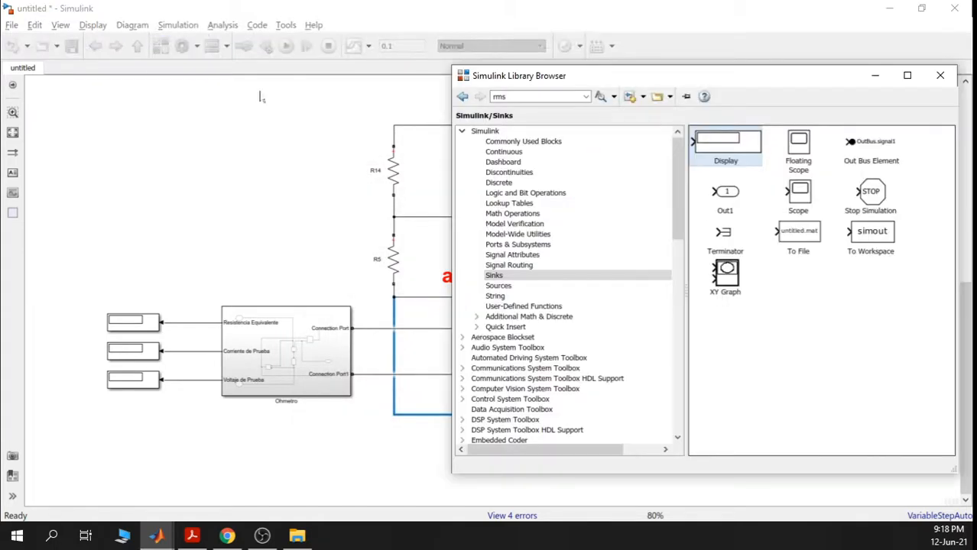
left_click_drag(677, 224, 673, 372)
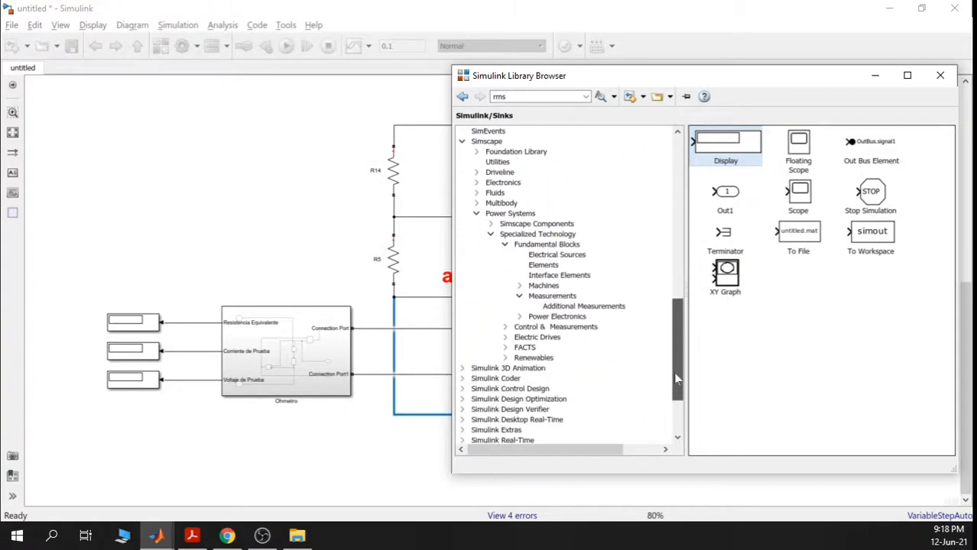
left_click(497, 142)
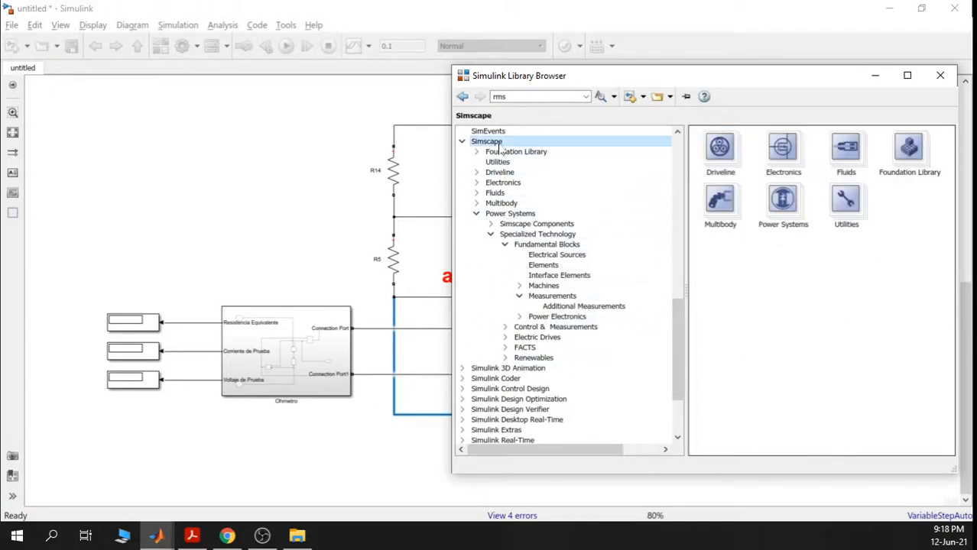
left_click(525, 215)
left_click(560, 235)
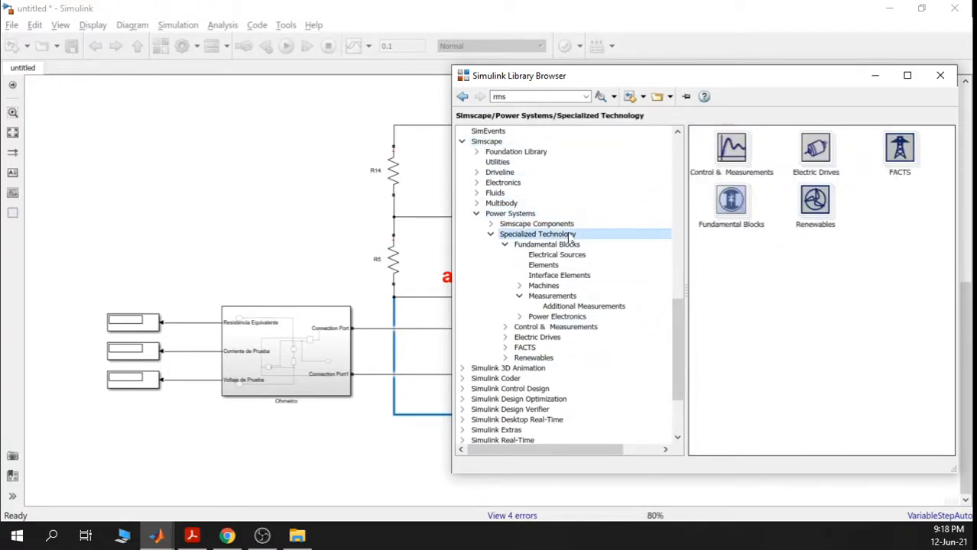
left_click(543, 246)
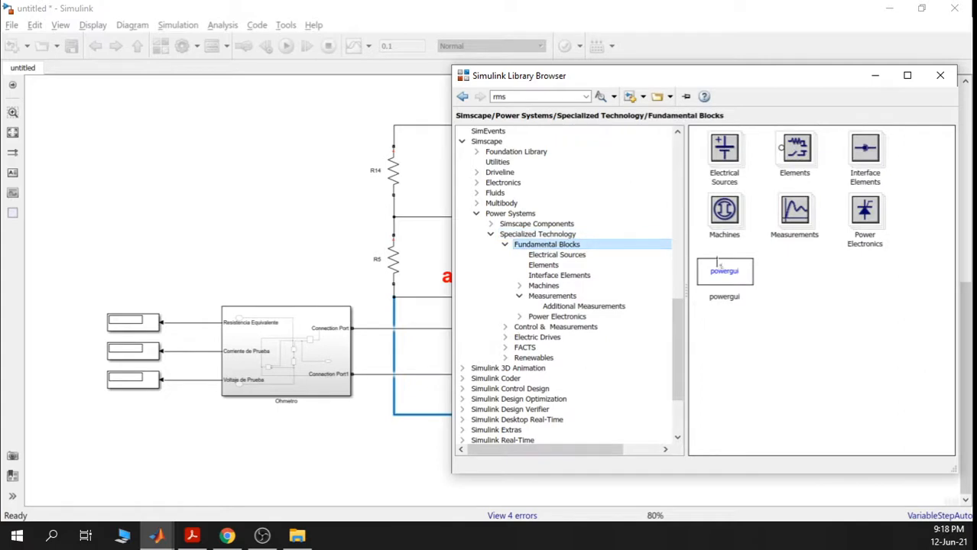
left_click_drag(717, 263, 137, 129)
scroll(288, 169, "down", 3)
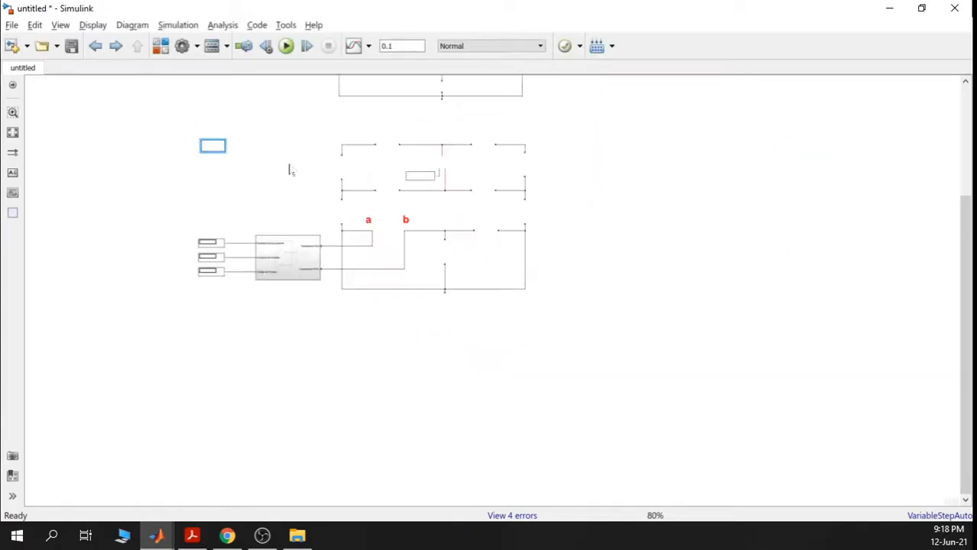
scroll(289, 170, "down", 4)
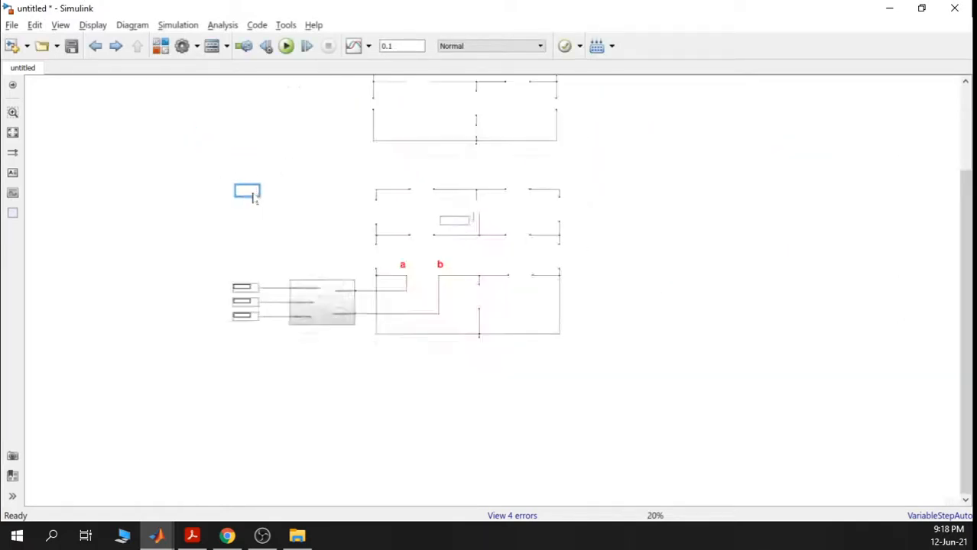
scroll(253, 197, "up", 4)
left_click_drag(347, 252, 293, 223)
left_click(286, 45)
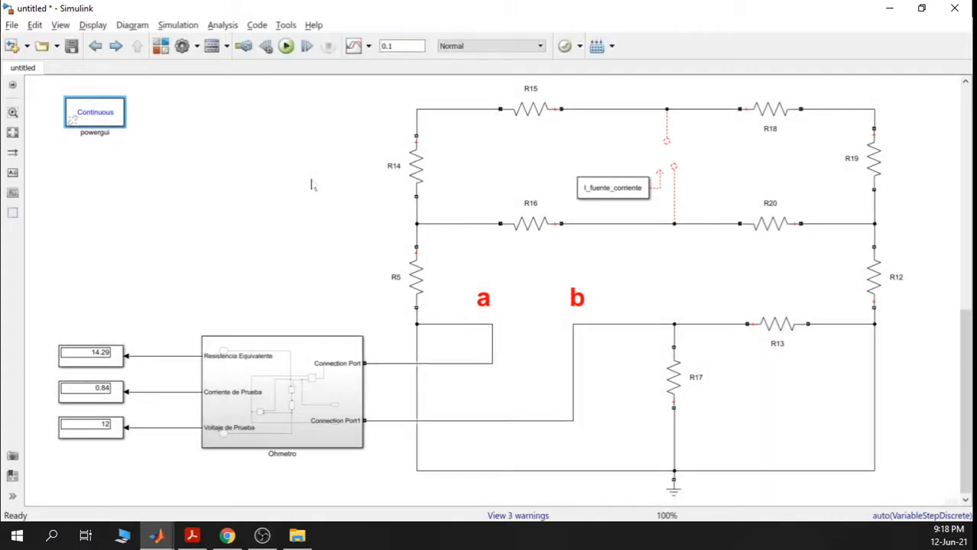
- Rename the display reading 14.29 to Rth
scroll(110, 369, "up", 3)
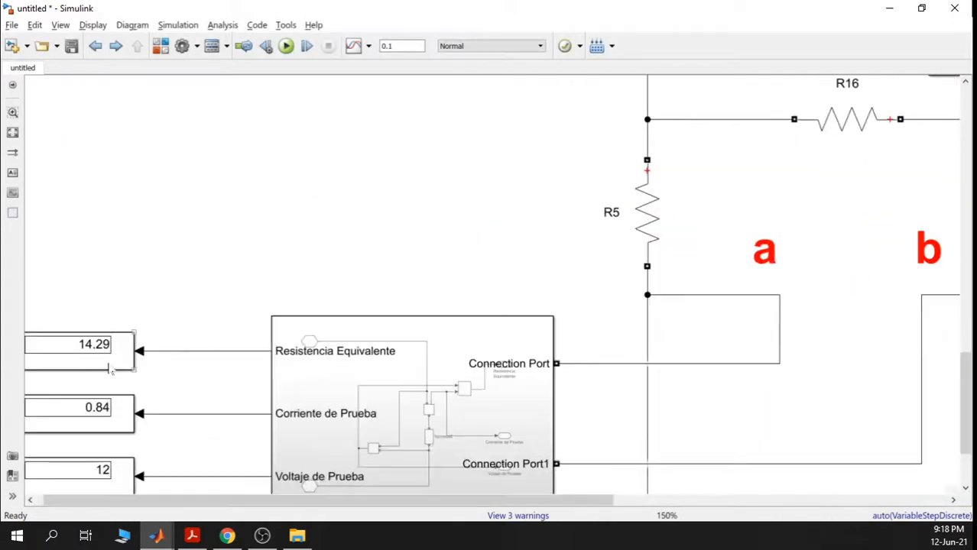
left_click_drag(167, 284, 232, 254)
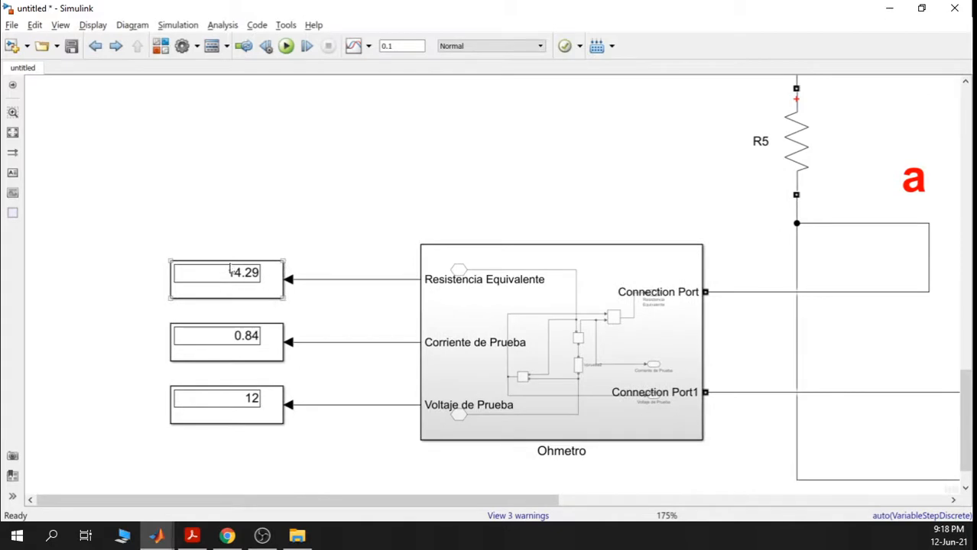
left_click(266, 283)
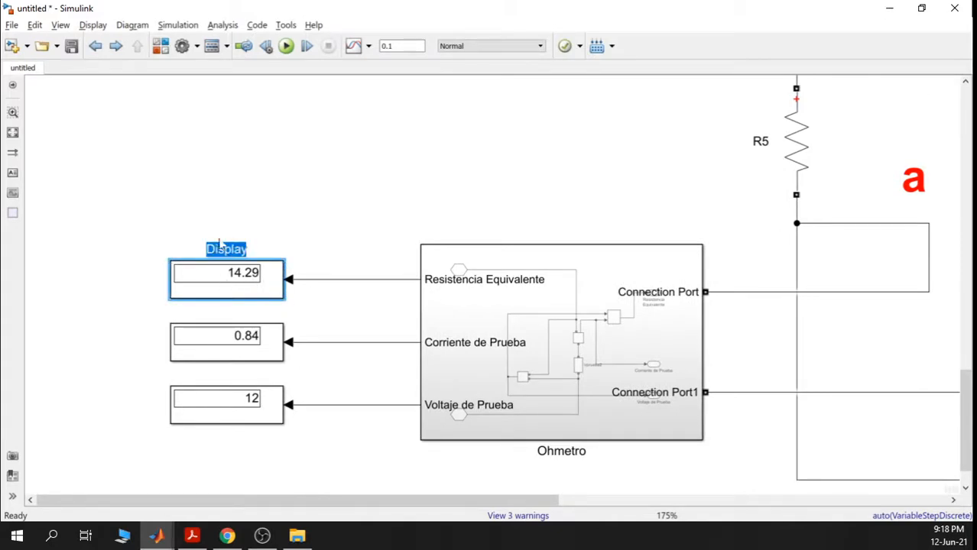
type("Rtheve")
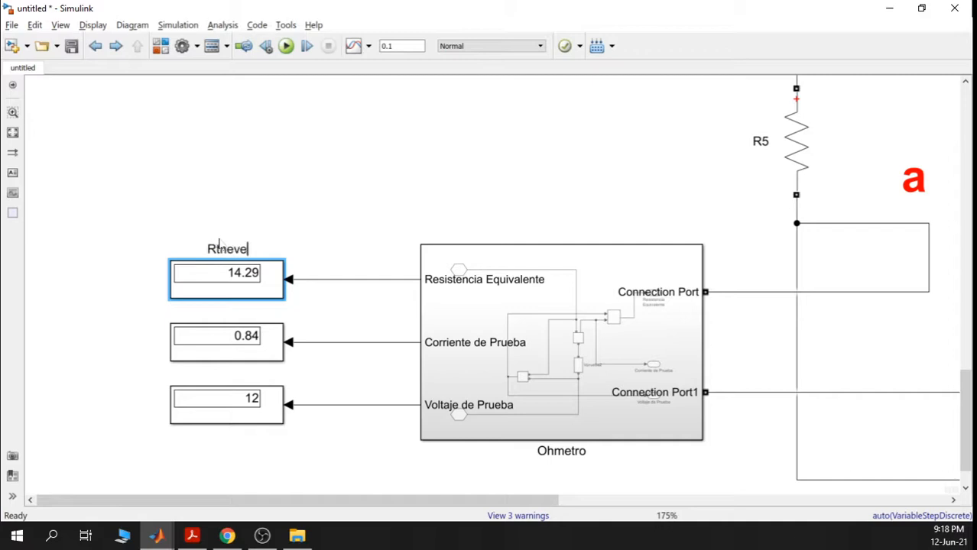
type("nin")
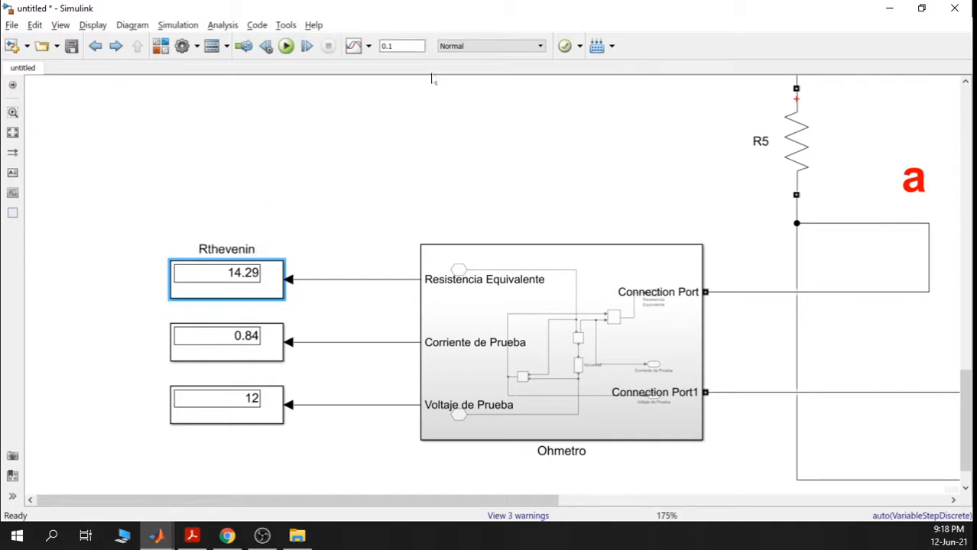
key("BackSpace")
key("BackSpace")
key("BackSpace")
key("BackSpace")
key("BackSpace")
key("BackSpace")
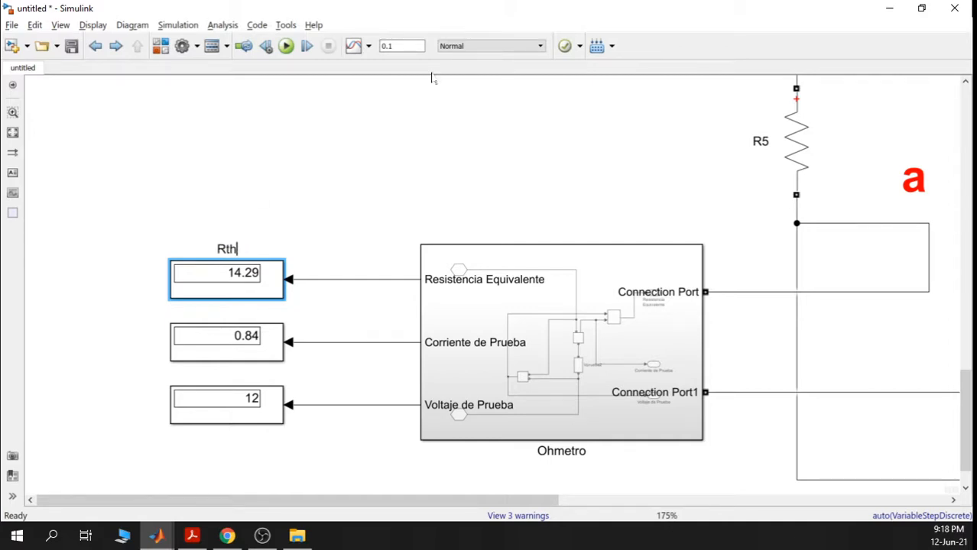
left_click(403, 151)
scroll(538, 169, "down", 2)
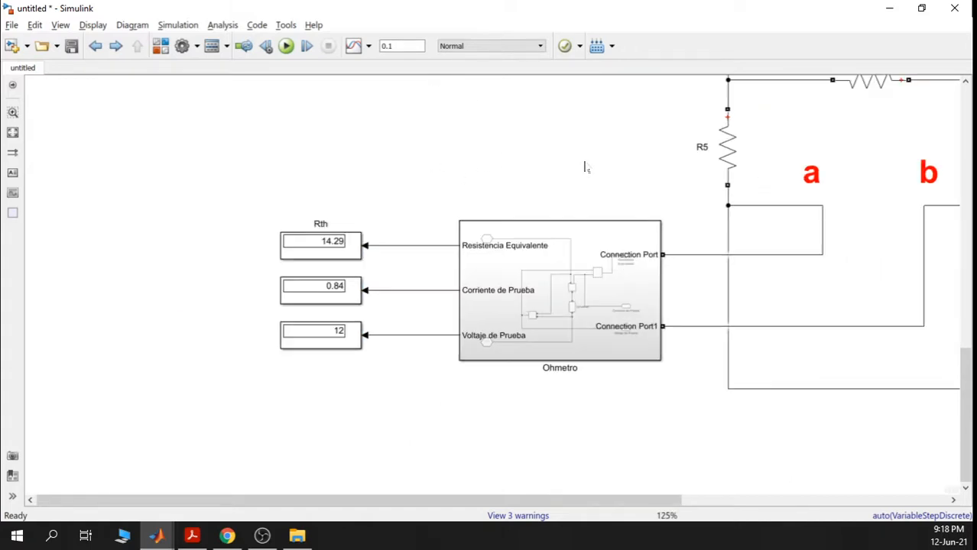
left_click_drag(621, 146, 478, 209)
scroll(703, 166, "down", 1)
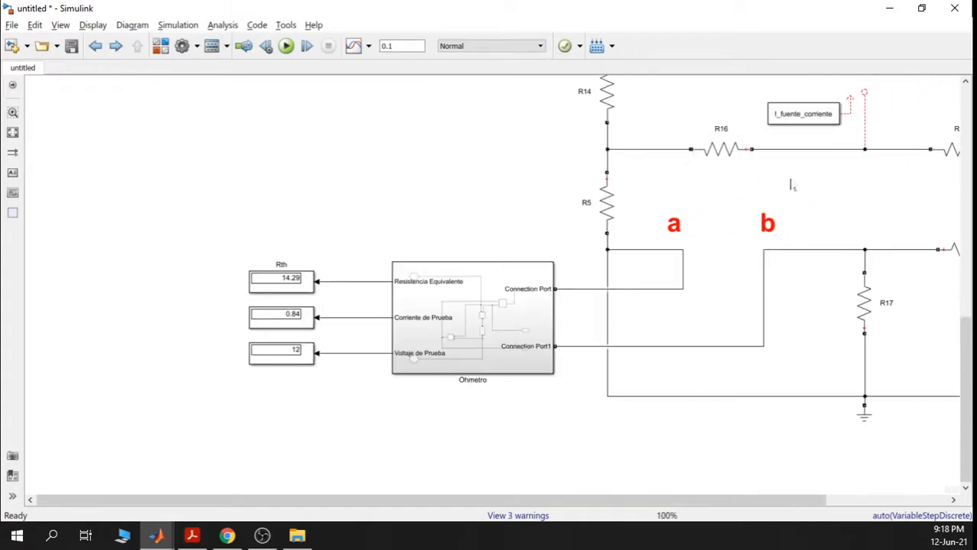
scroll(795, 185, "down", 2)
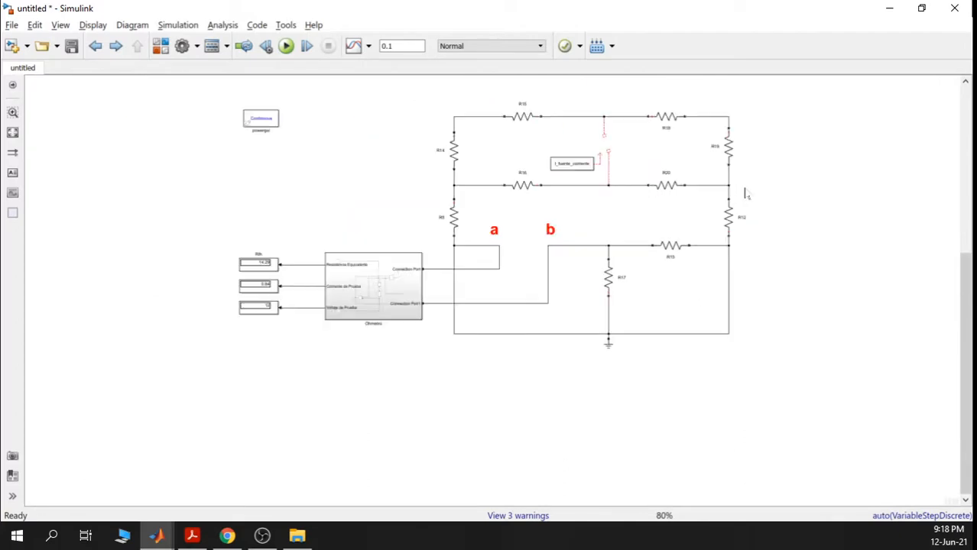
scroll(719, 201, "down", 1)
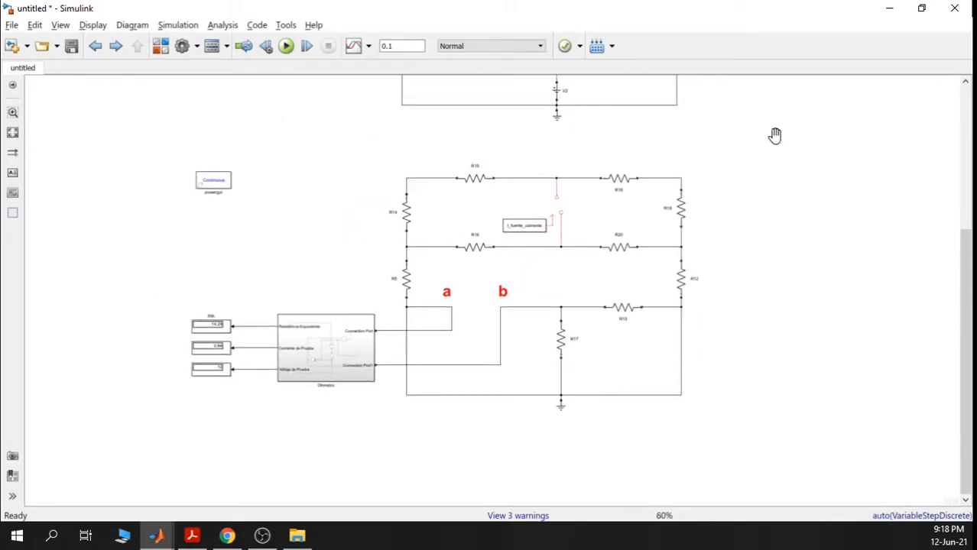
left_click_drag(774, 135, 675, 219)
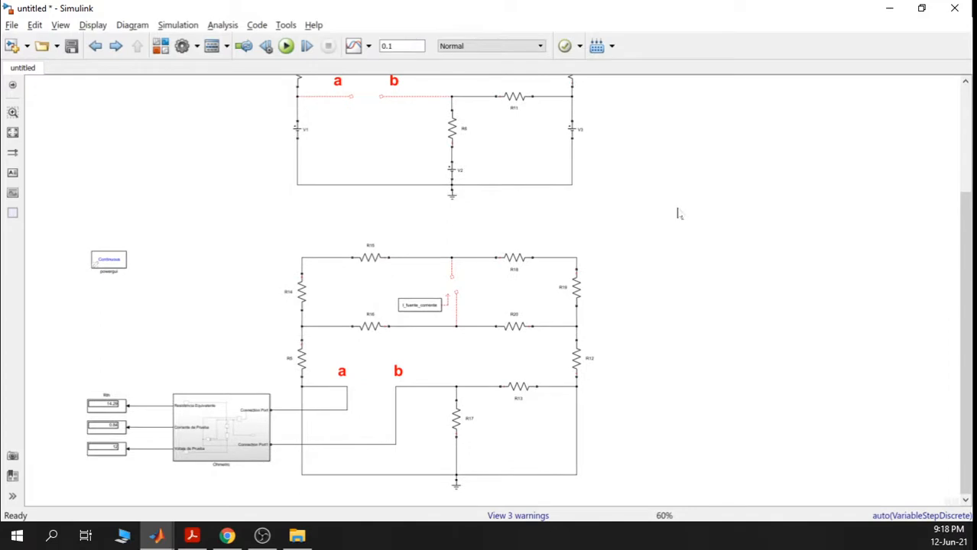
scroll(677, 214, "down", 1)
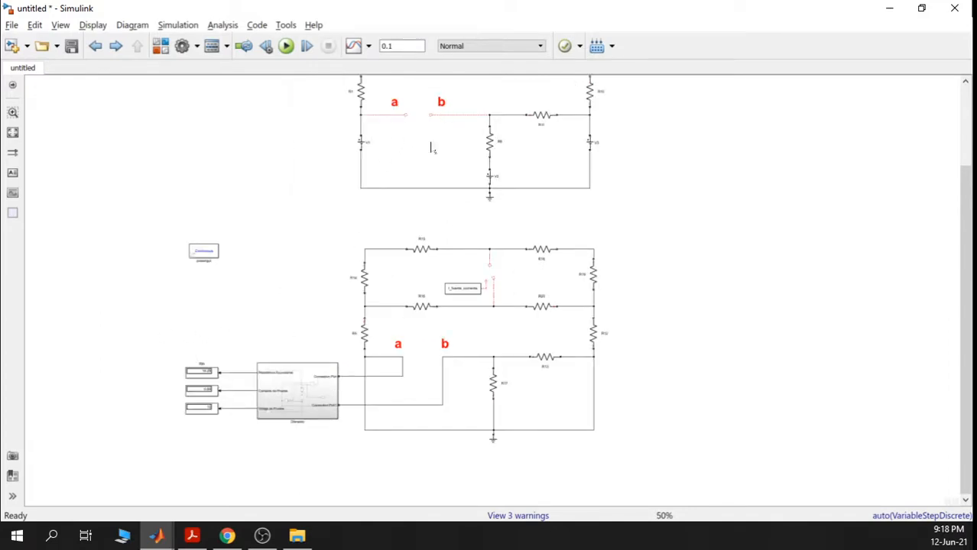
scroll(432, 148, "up", 1)
left_click_drag(432, 148, 388, 282)
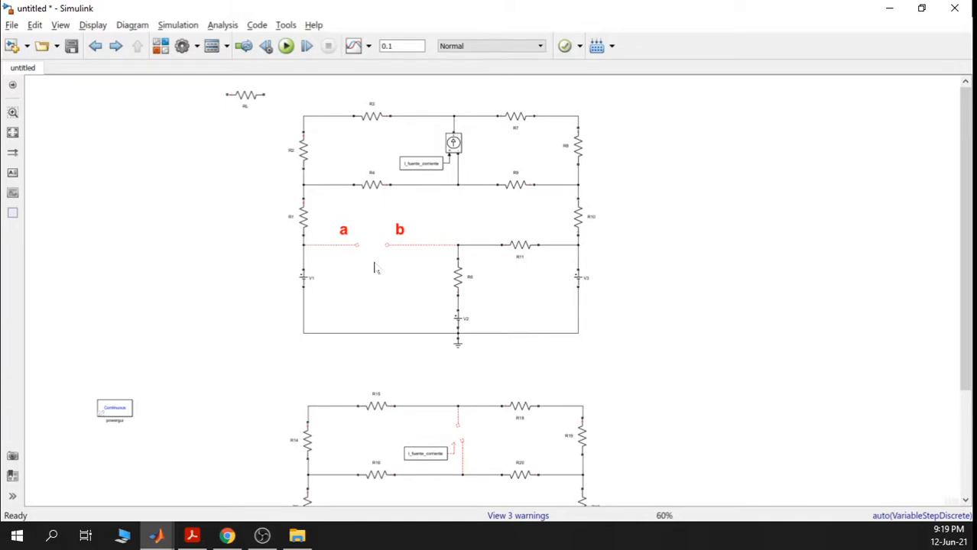
scroll(374, 267, "up", 2)
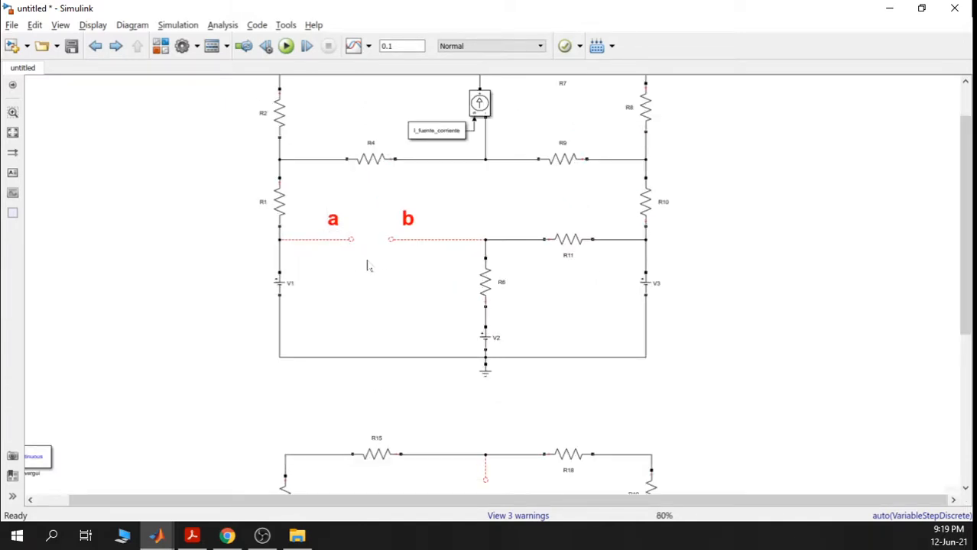
scroll(406, 280, "down", 3)
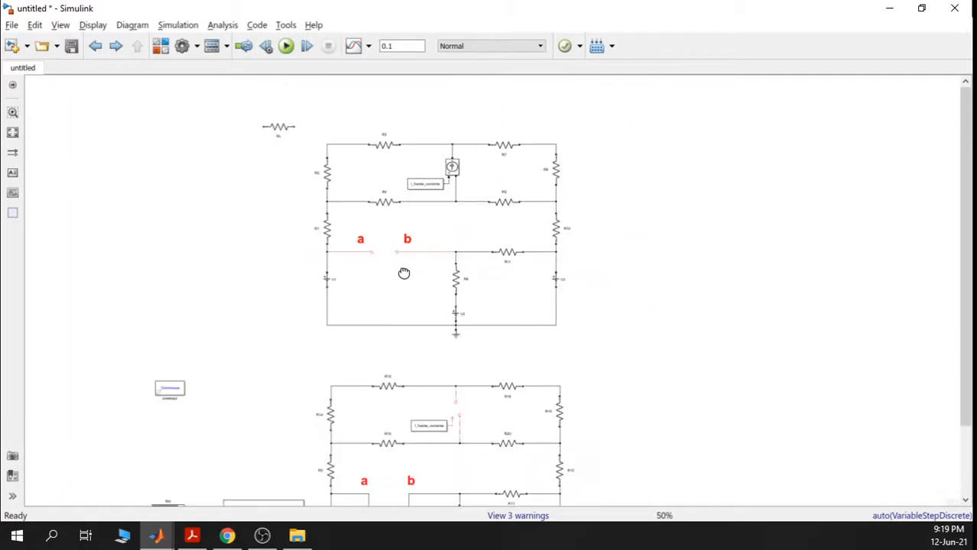
left_click_drag(392, 274, 388, 254)
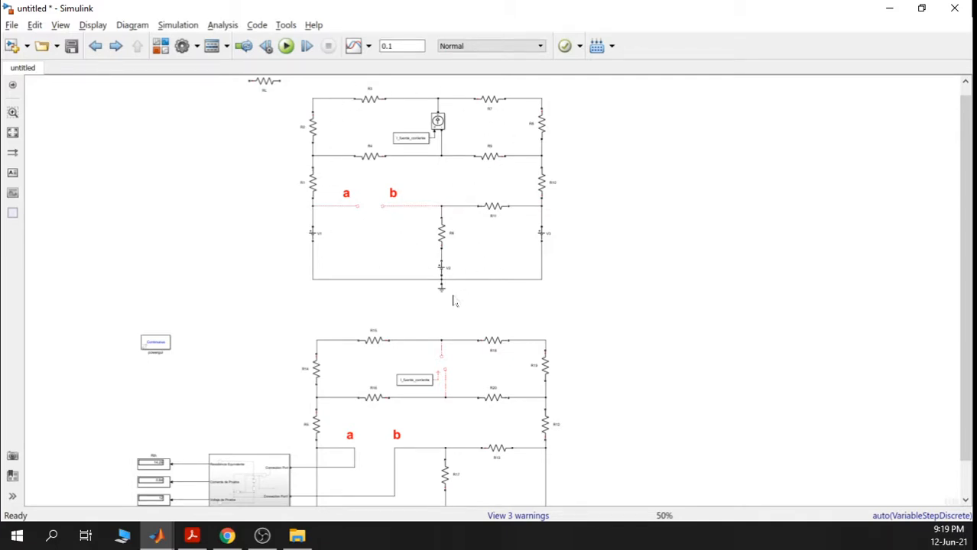
scroll(453, 300, "down", 2)
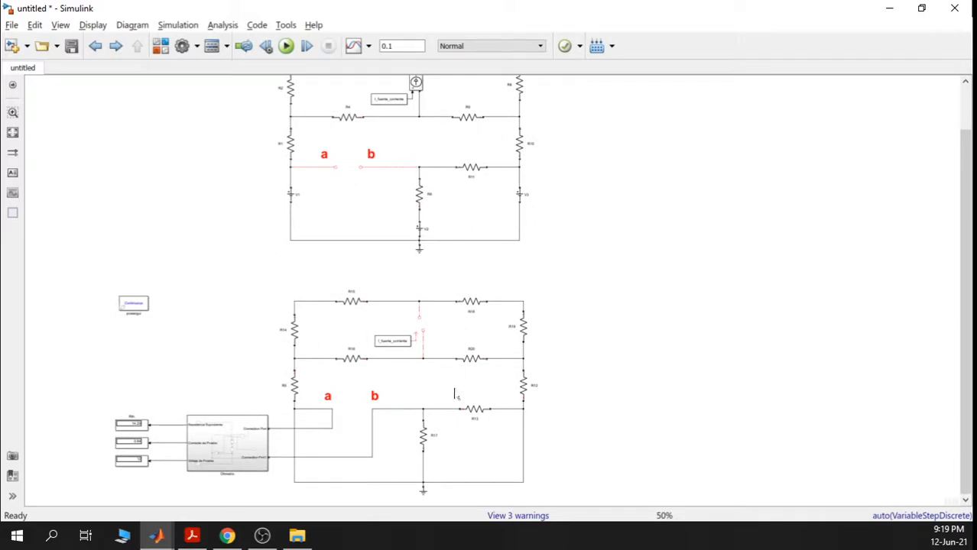
left_click_drag(471, 273, 471, 325)
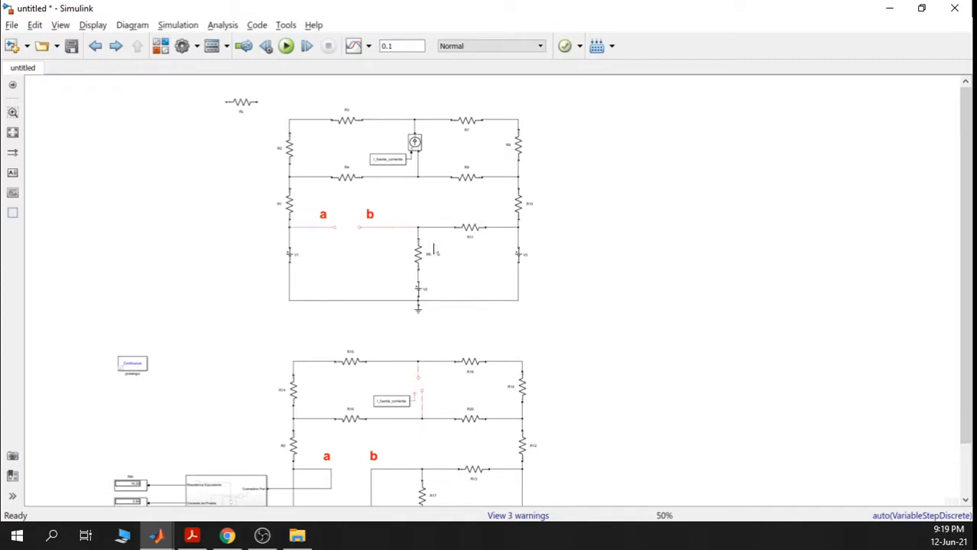
left_click_drag(478, 341, 472, 307)
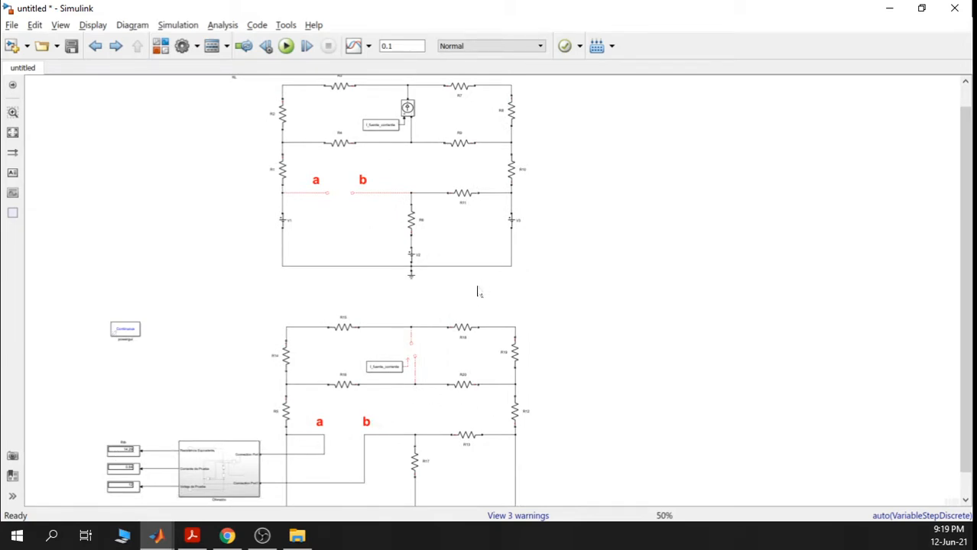
left_click_drag(561, 206, 557, 238)
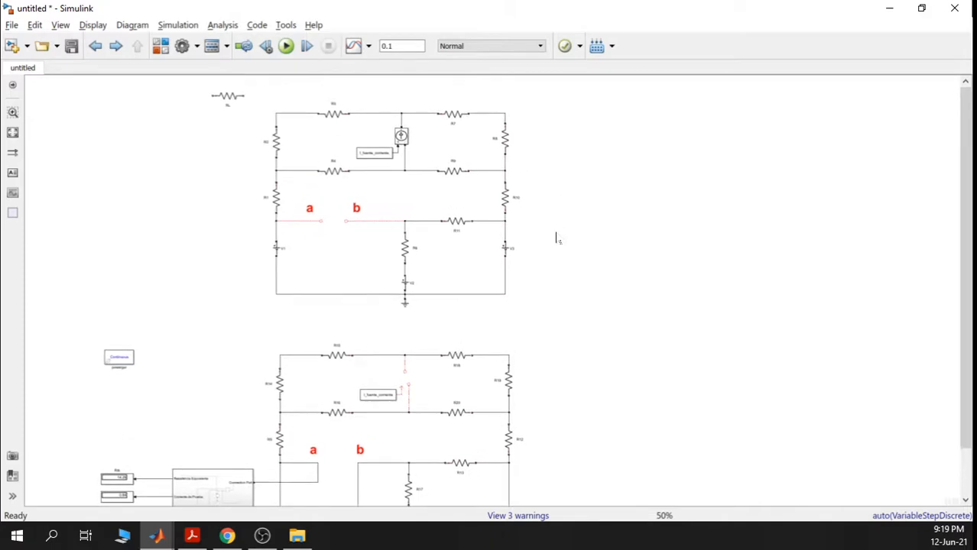
scroll(562, 245, "down", 3)
scroll(114, 393, "up", 5)
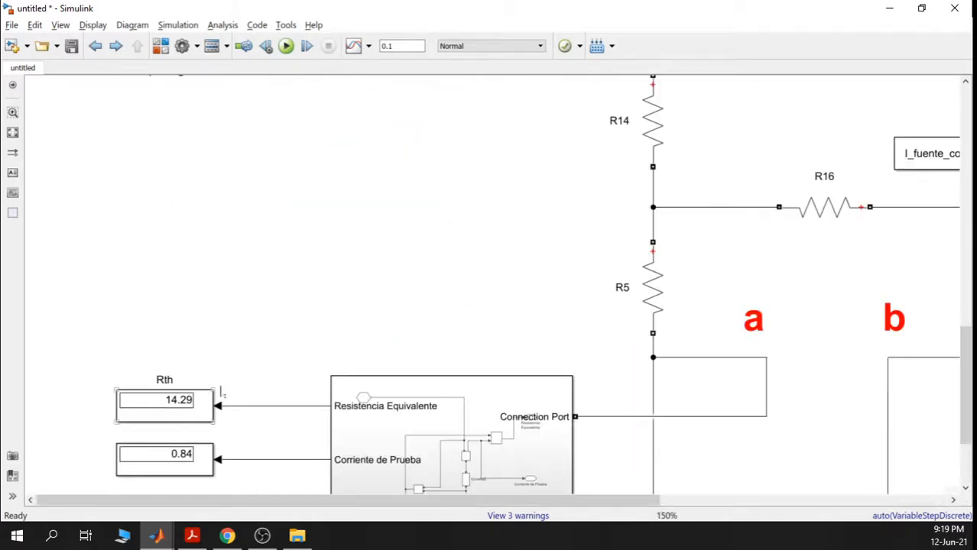
scroll(220, 392, "down", 2)
scroll(233, 309, "up", 1)
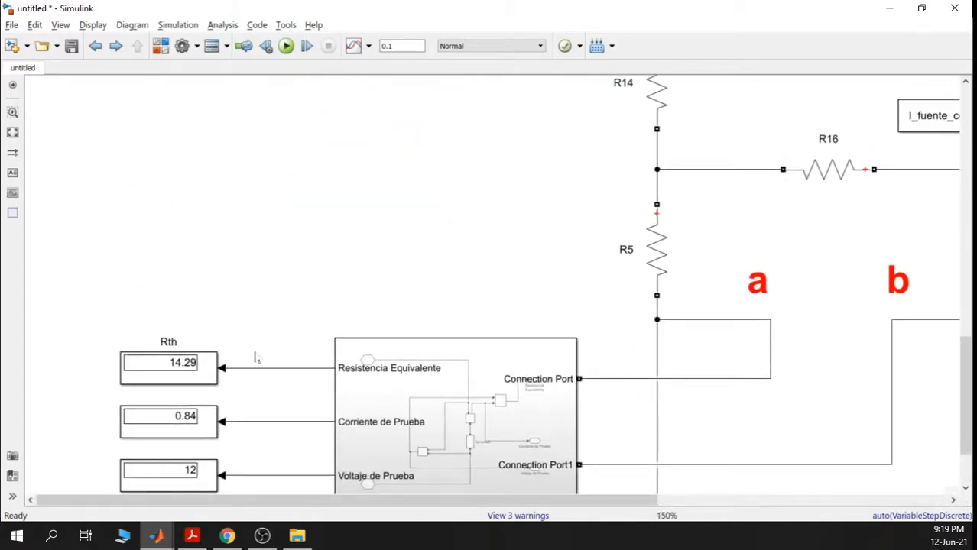
scroll(449, 277, "down", 2)
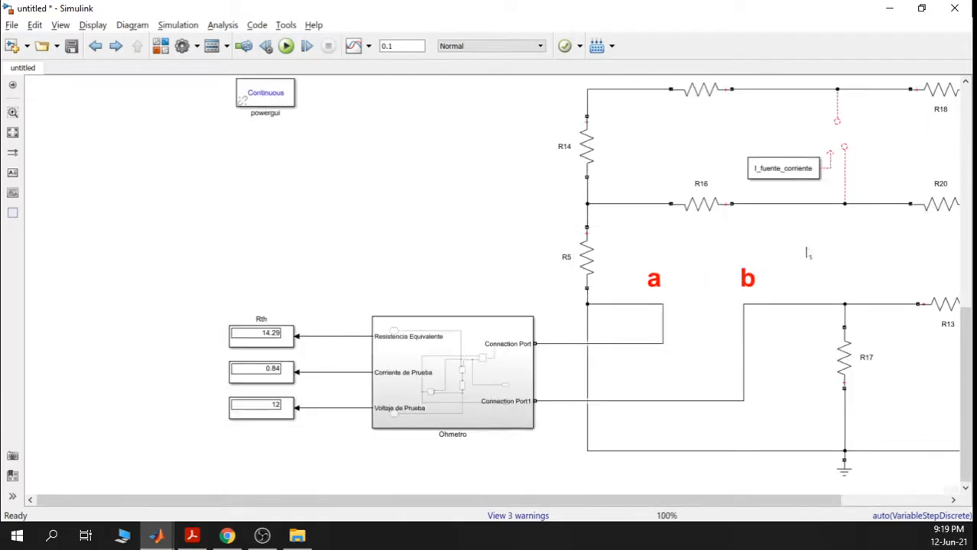
left_click_drag(808, 250, 626, 254)
scroll(627, 259, "down", 2)
left_click_drag(698, 201, 660, 295)
left_click_drag(675, 226, 622, 333)
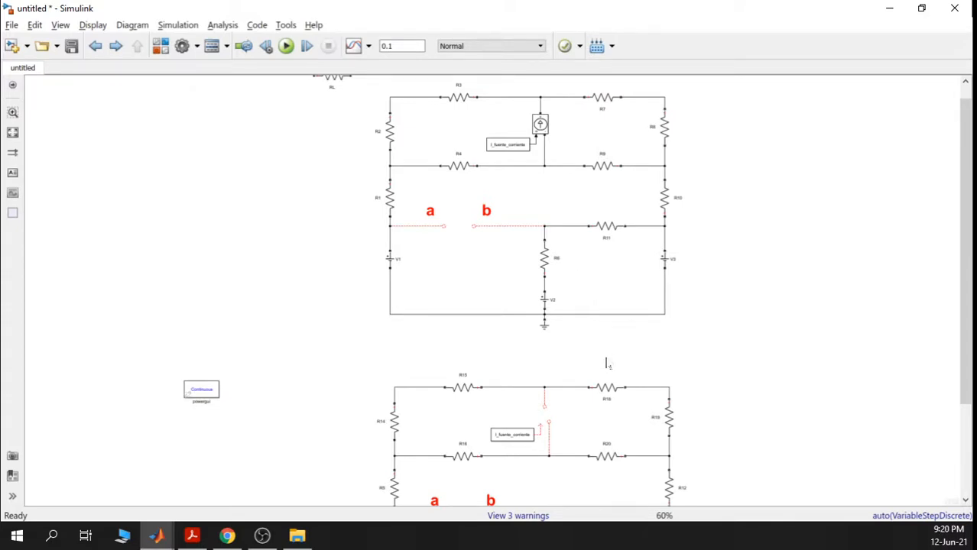
left_click_drag(608, 314, 589, 237)
left_click_drag(580, 353, 587, 278)
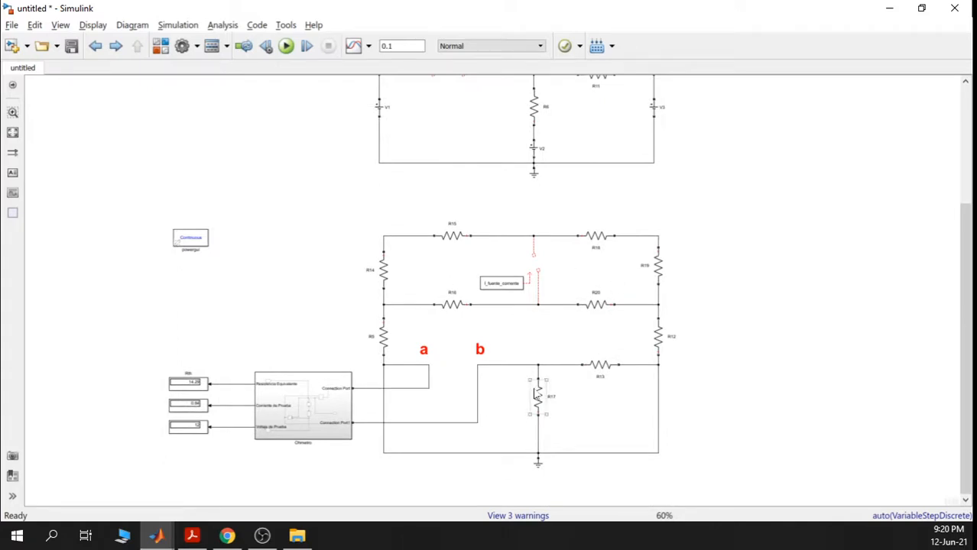
scroll(603, 192, "down", 3)
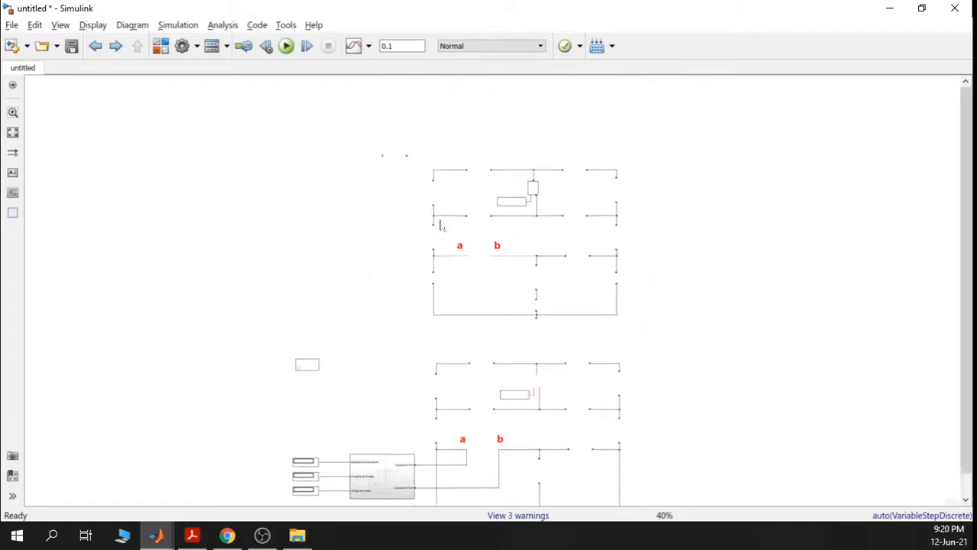
left_click_drag(421, 207, 640, 337)
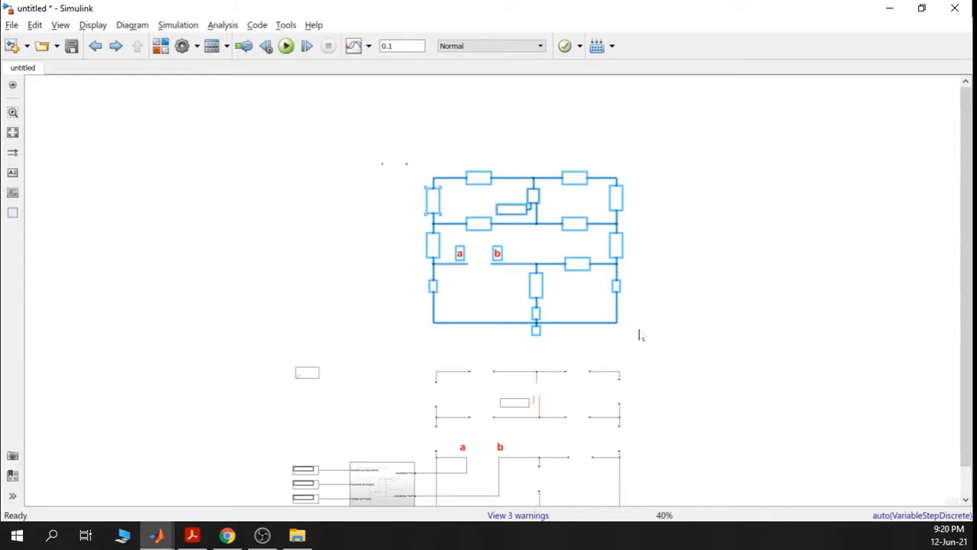
left_click_drag(663, 384, 567, 262)
left_click(575, 252)
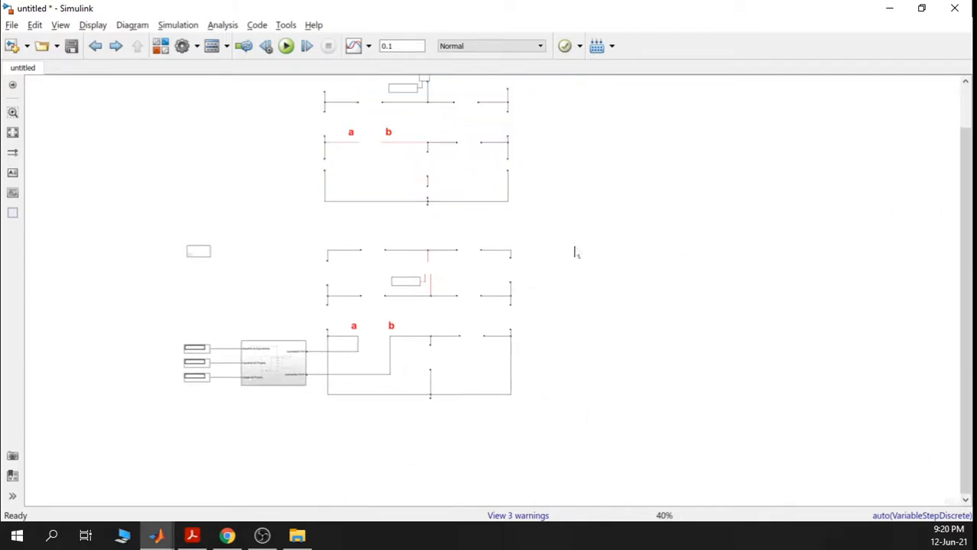
scroll(575, 251, "up", 3)
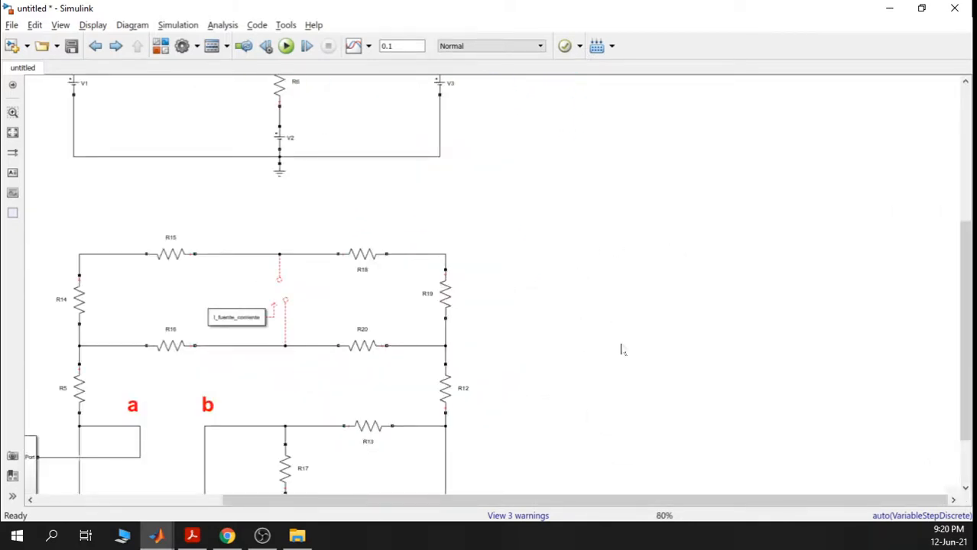
- Paste the circuit copy (R21–R30, V4–V6) to the right of the Ohmetro circuit
key("ctrl+v")
scroll(538, 271, "up", 2)
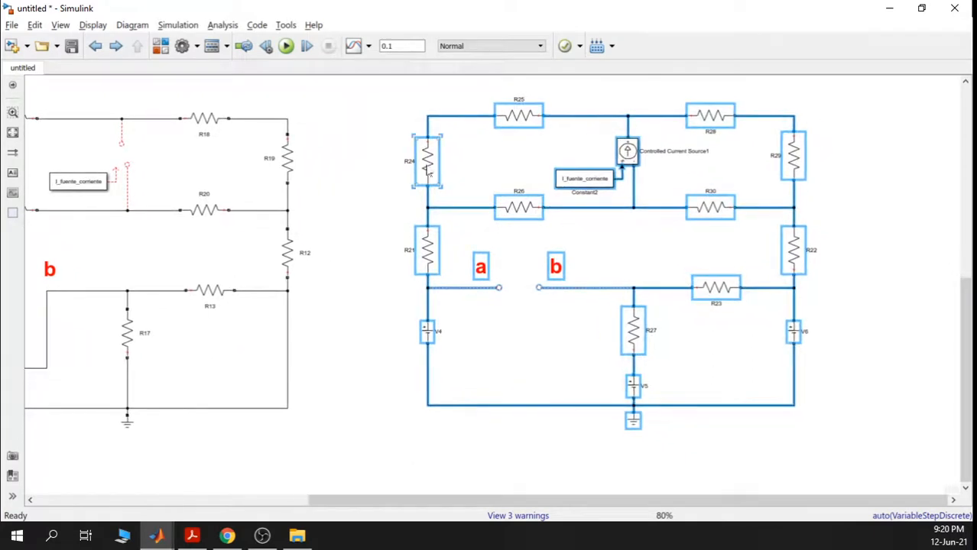
left_click_drag(432, 178, 470, 175)
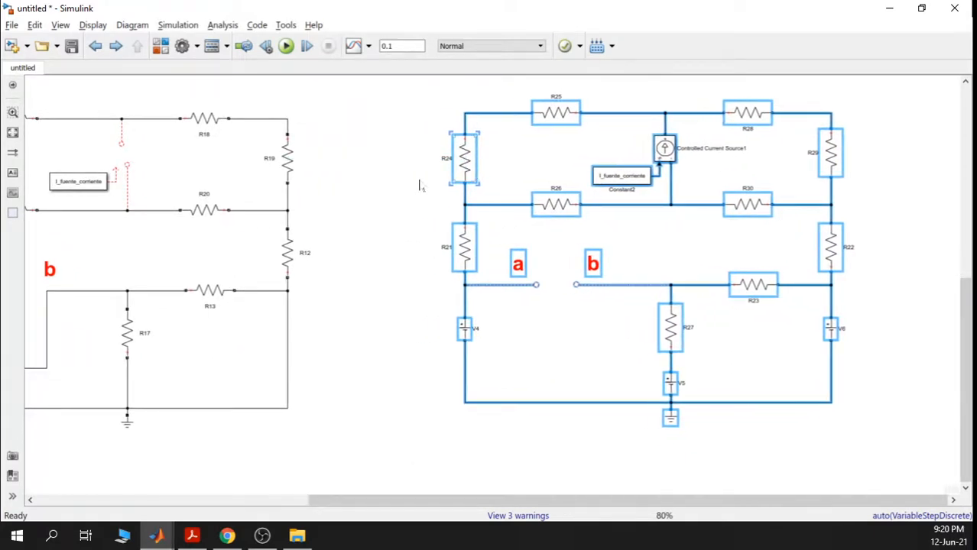
left_click(422, 160)
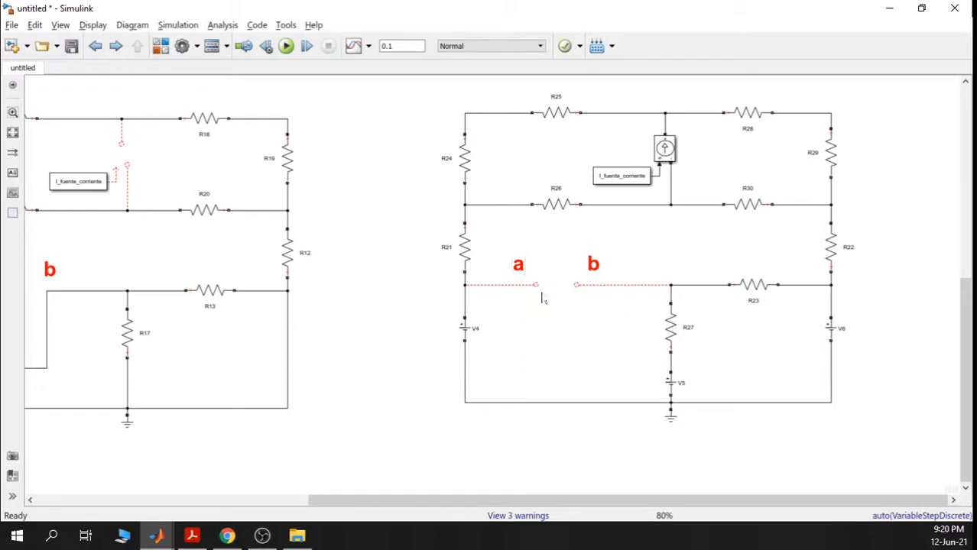
scroll(581, 313, "down", 5)
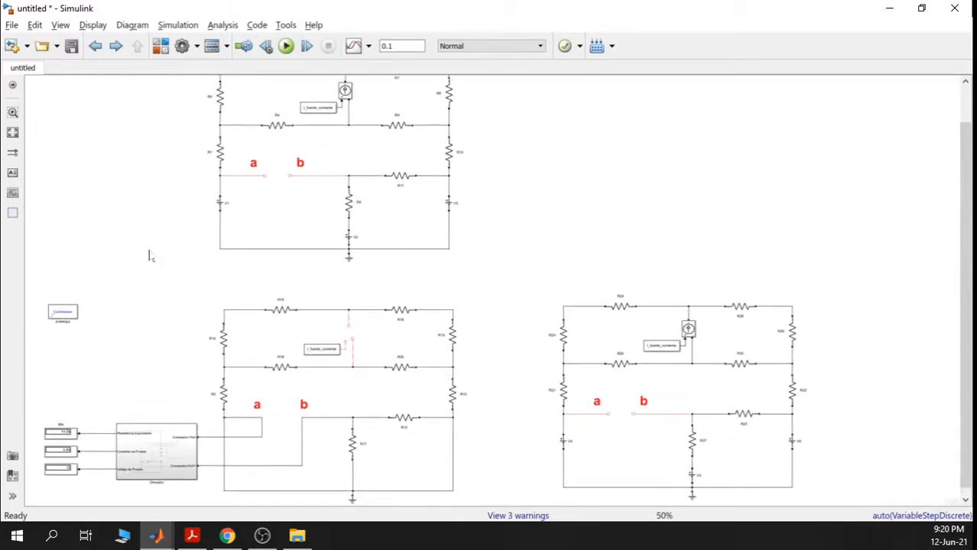
left_click_drag(167, 174, 226, 329)
scroll(219, 219, "up", 5)
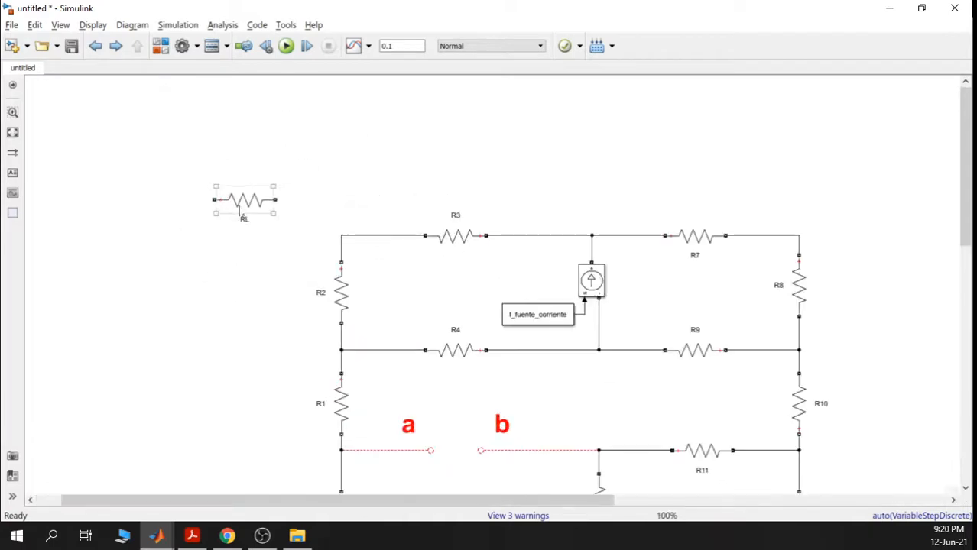
left_click_drag(244, 205, 459, 457)
scroll(518, 459, "down", 1)
left_click_drag(532, 466, 359, 200)
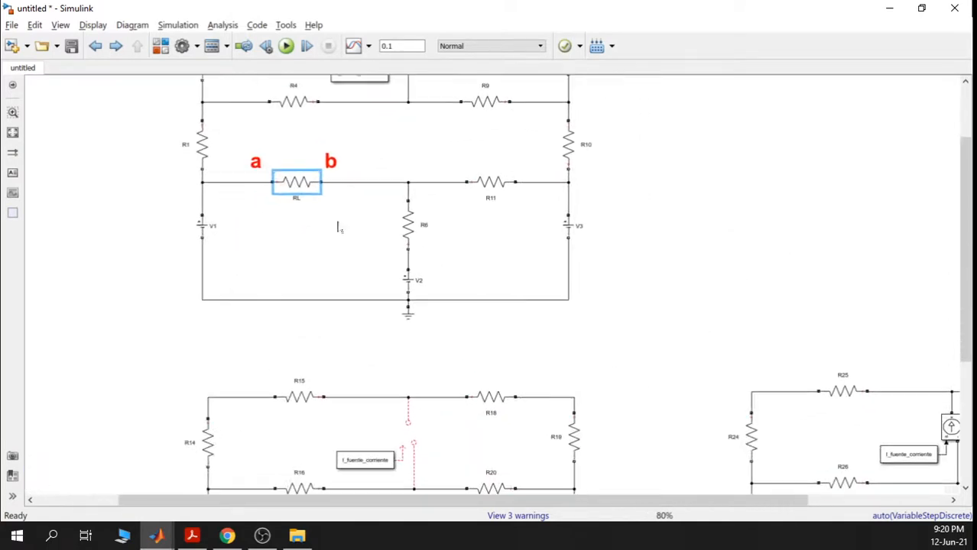
left_click_drag(298, 187, 295, 188)
left_click_drag(644, 336, 530, 203)
scroll(573, 327, "down", 1)
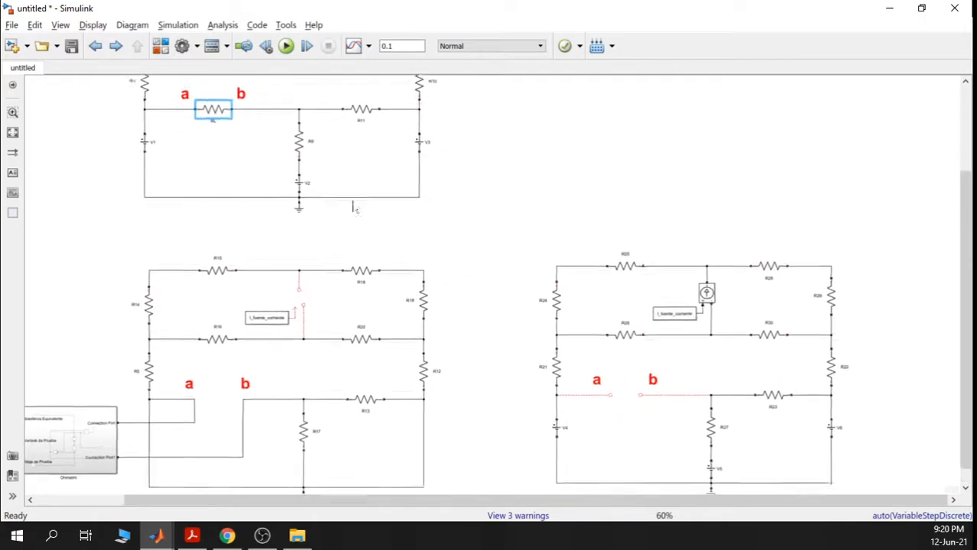
left_click_drag(597, 443, 540, 367)
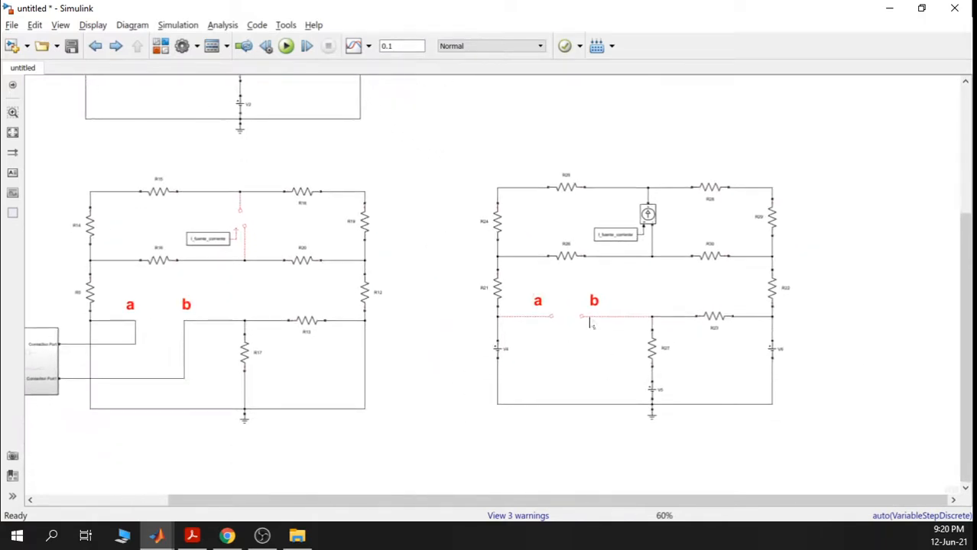
scroll(569, 327, "up", 2)
scroll(578, 322, "down", 2)
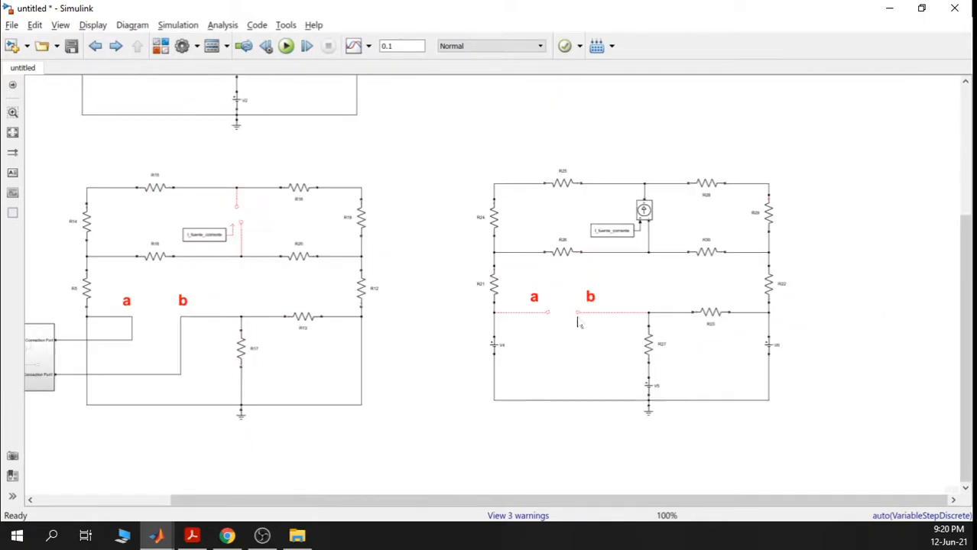
scroll(446, 277, "down", 1)
left_click_drag(446, 277, 532, 308)
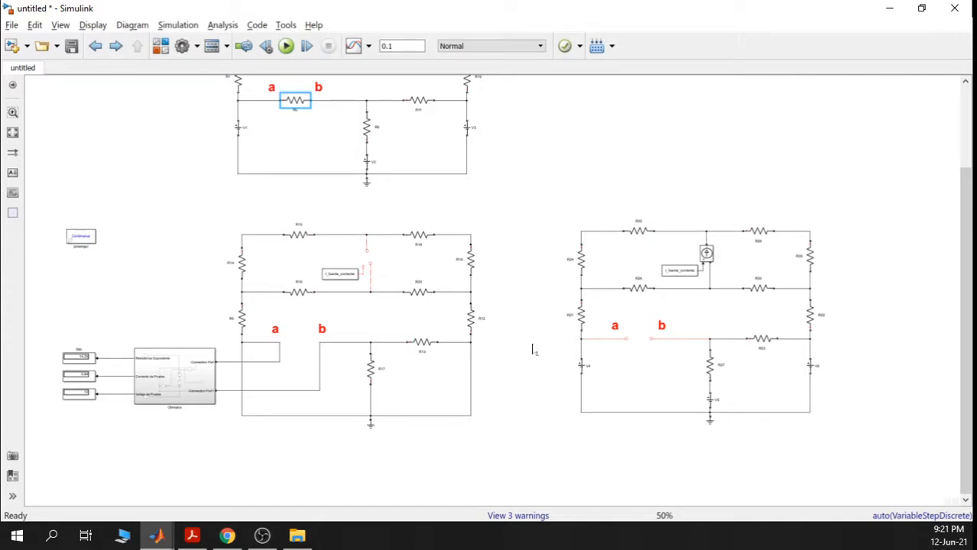
left_click_drag(658, 364, 587, 345)
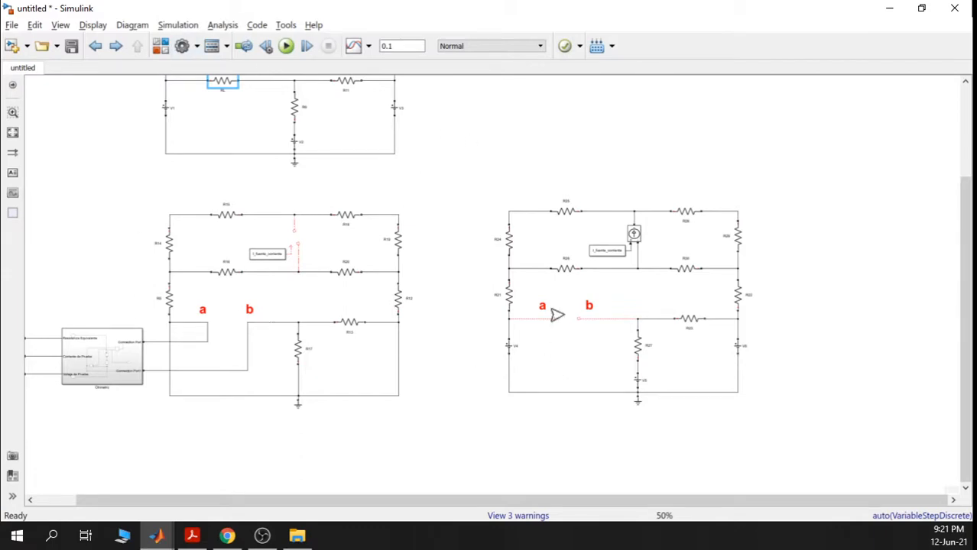
- Add a Voltage Measurement block from the Measurements library just below terminals a and b
left_click(161, 46)
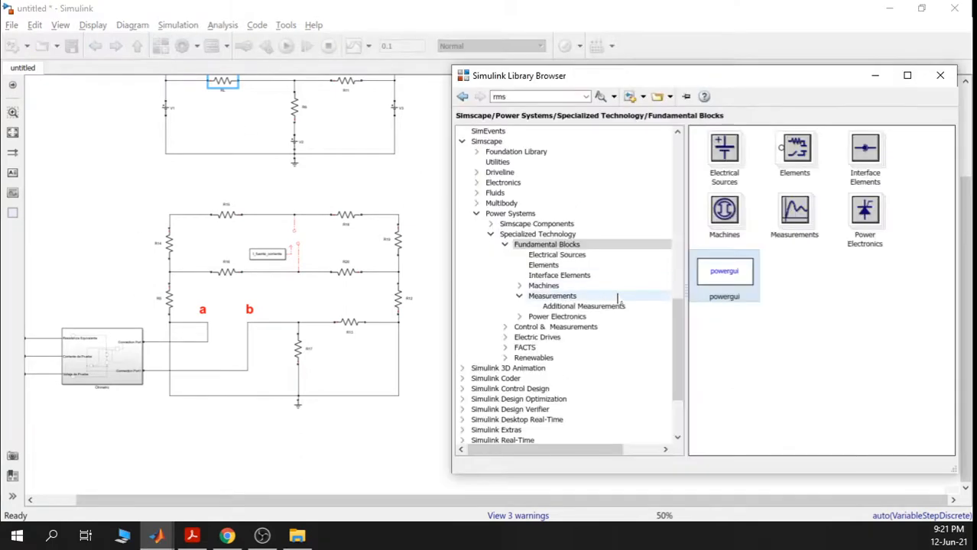
left_click_drag(678, 309, 685, 350)
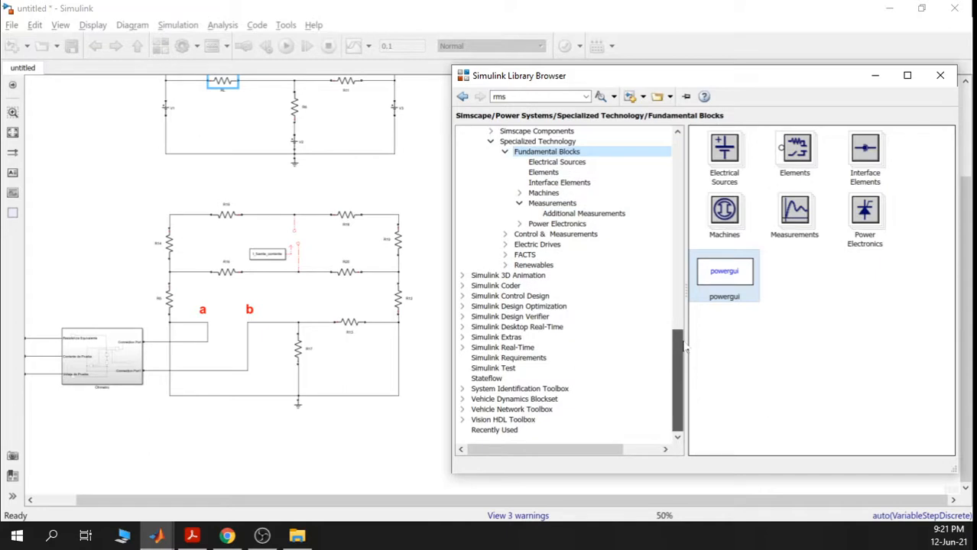
left_click(560, 204)
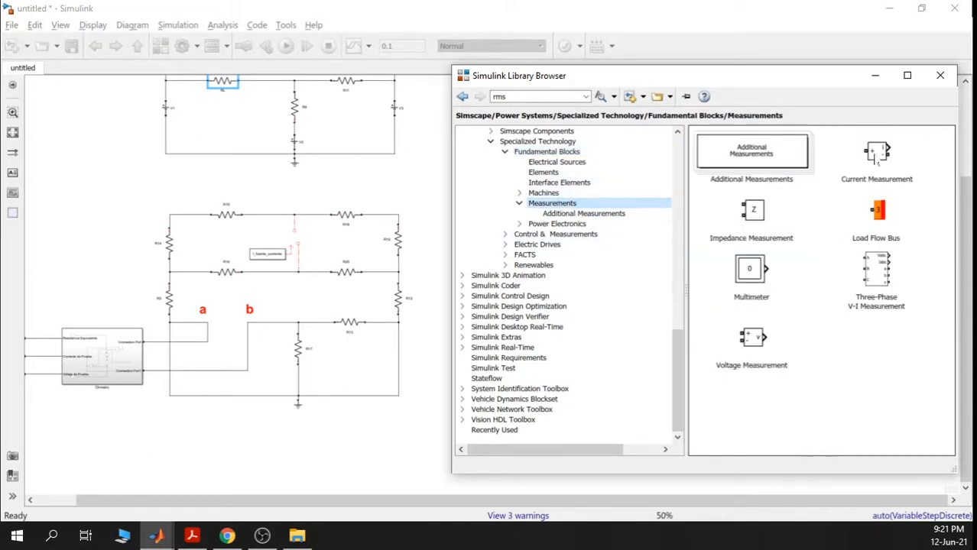
left_click_drag(755, 343, 419, 190)
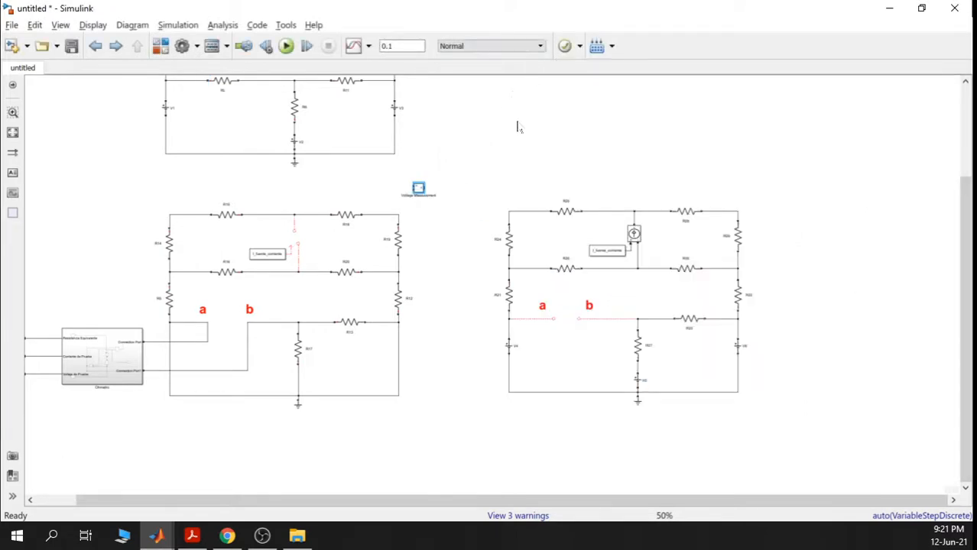
scroll(425, 186, "up", 3)
left_click_drag(424, 186, 466, 216)
- Check the Ohmetro block's Rth and test current displays, then return to the right-hand circuit
left_click_drag(404, 260, 807, 304)
left_click_drag(217, 313, 624, 301)
left_click(334, 234)
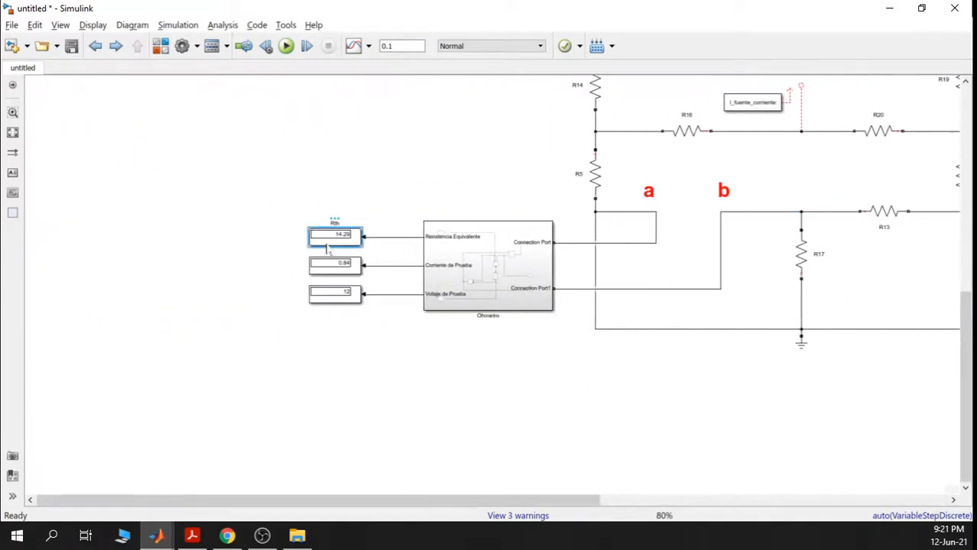
left_click(344, 276)
scroll(707, 312, "down", 2)
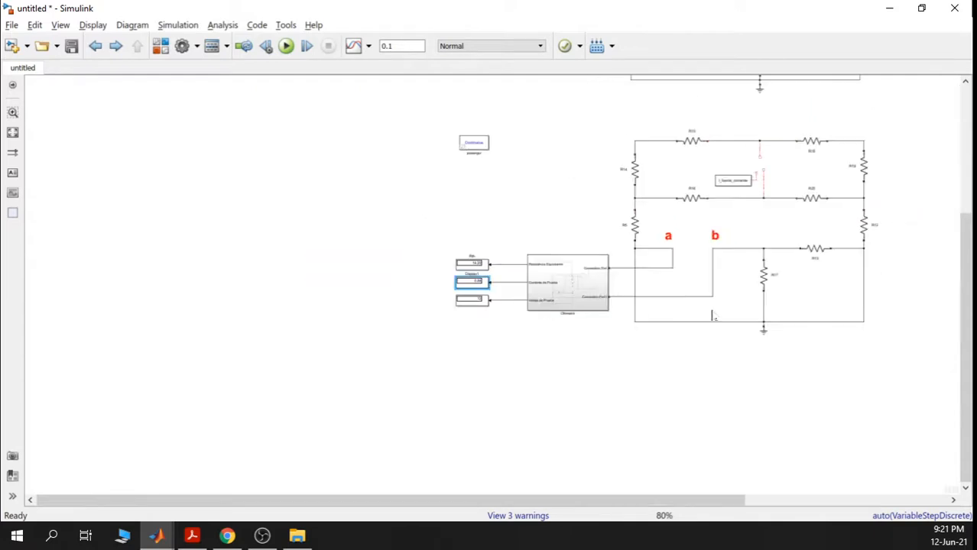
left_click_drag(848, 321, 298, 289)
scroll(556, 239, "up", 3)
scroll(509, 290, "up", 3)
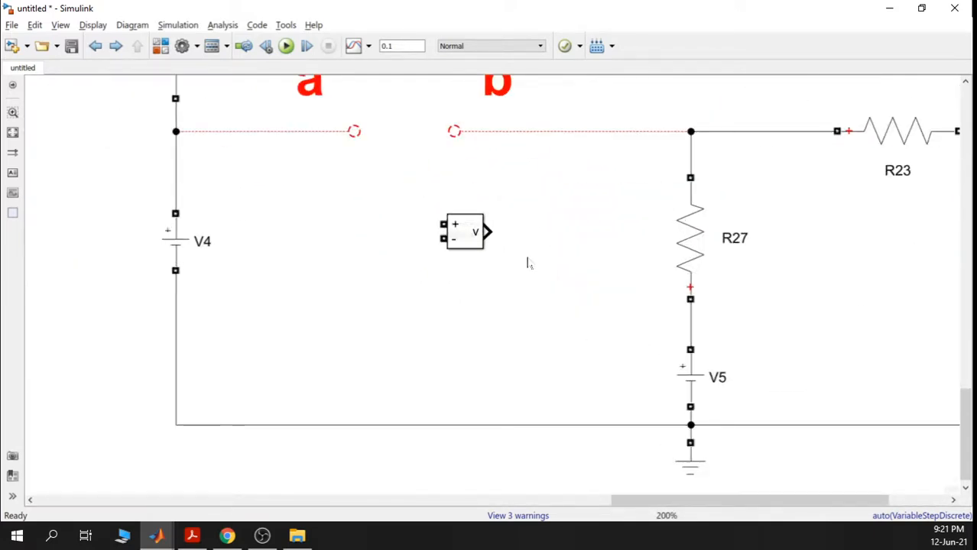
- Add a flipped Display block fed by the voltage sensor's output, and reposition both together
scroll(527, 262, "down", 4)
left_click_drag(384, 299, 537, 264)
scroll(537, 263, "up", 4)
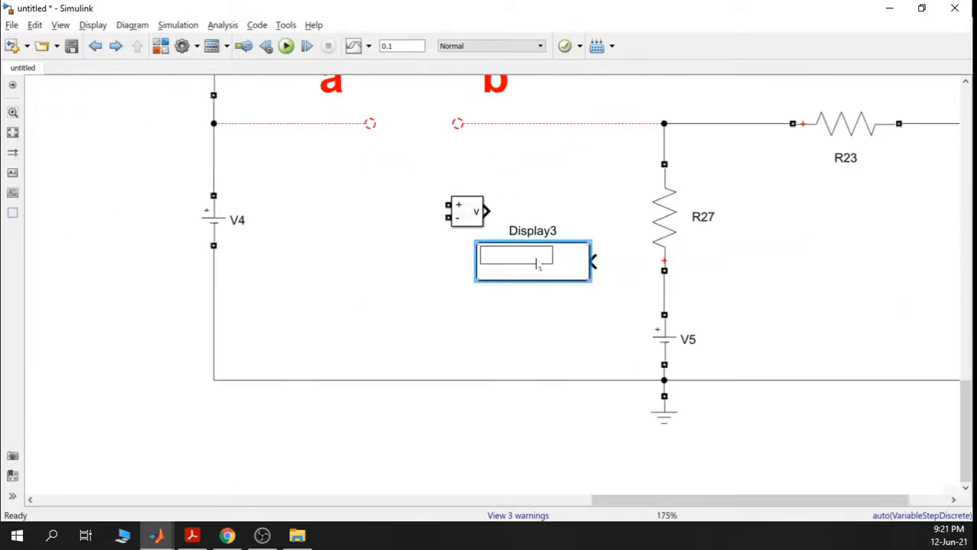
key("ctrl+i")
left_click_drag(539, 260, 567, 217)
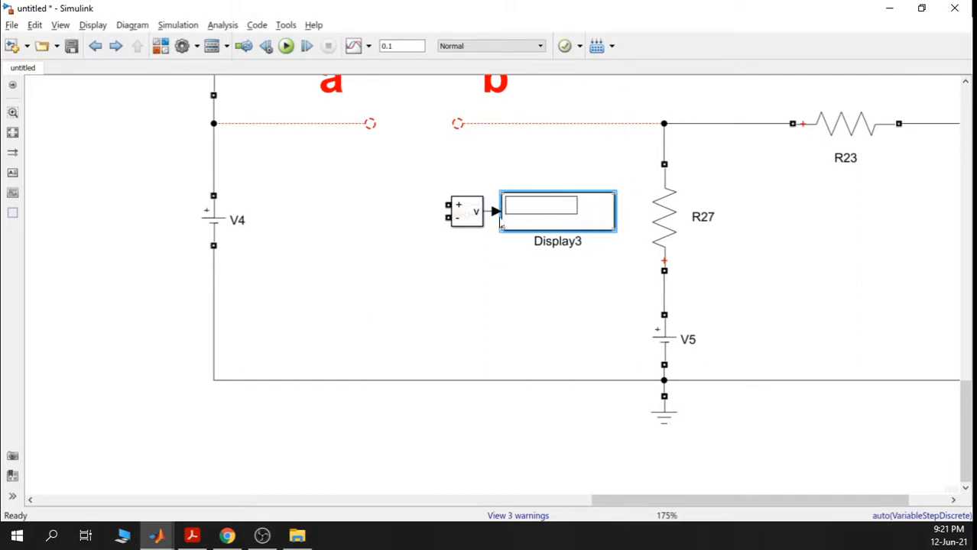
left_click_drag(526, 254, 408, 193)
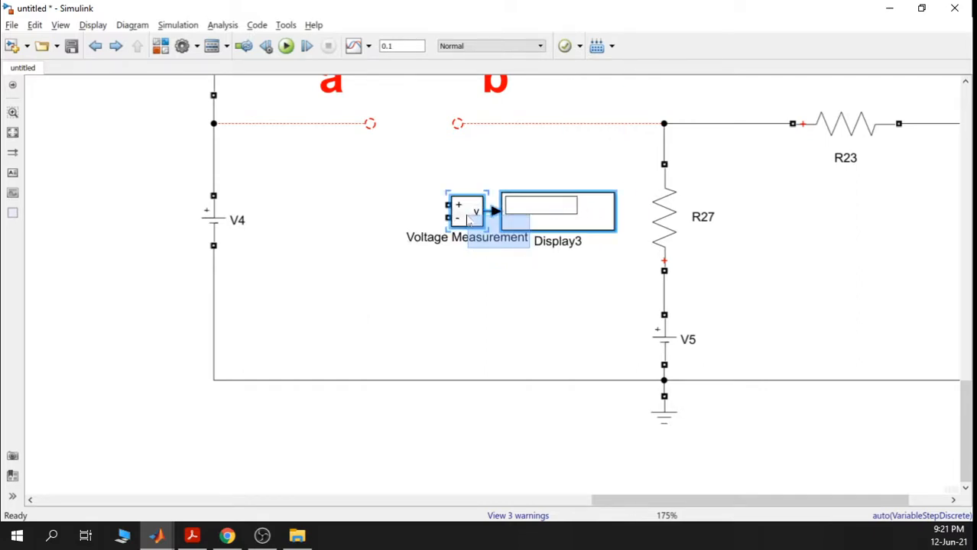
left_click_drag(522, 230, 502, 279)
- Wire the sensor's + and − terminals across nodes a and b of the right-hand circuit
left_click(484, 192)
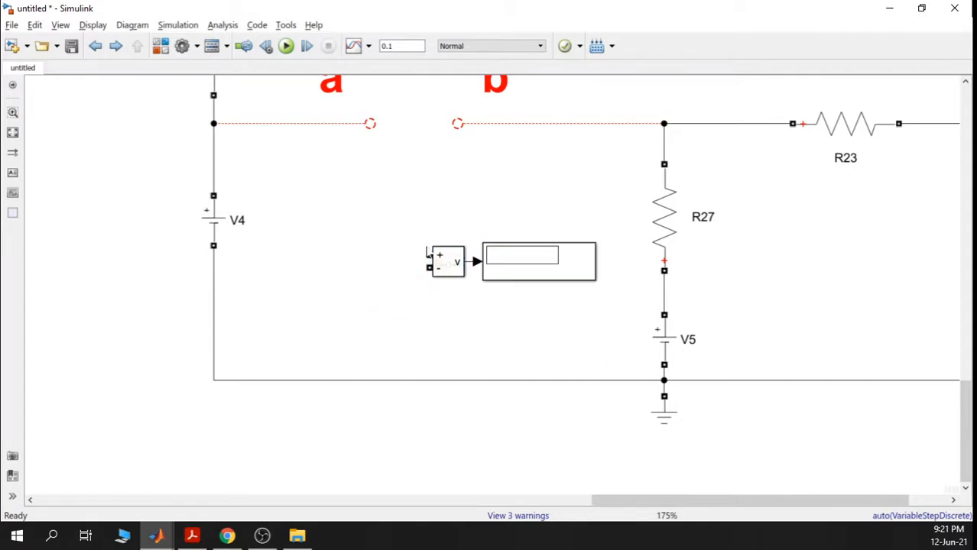
mouse_move(429, 255)
left_mouse_down()
mouse_move(401, 229)
mouse_move(454, 143)
mouse_move(455, 123)
left_mouse_up()
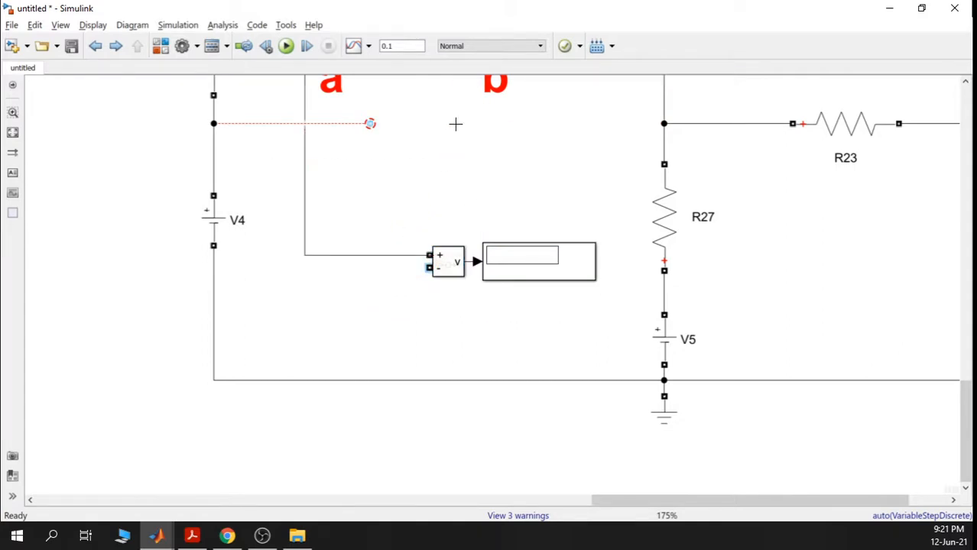
scroll(536, 160, "down", 3)
left_click_drag(523, 91, 525, 141)
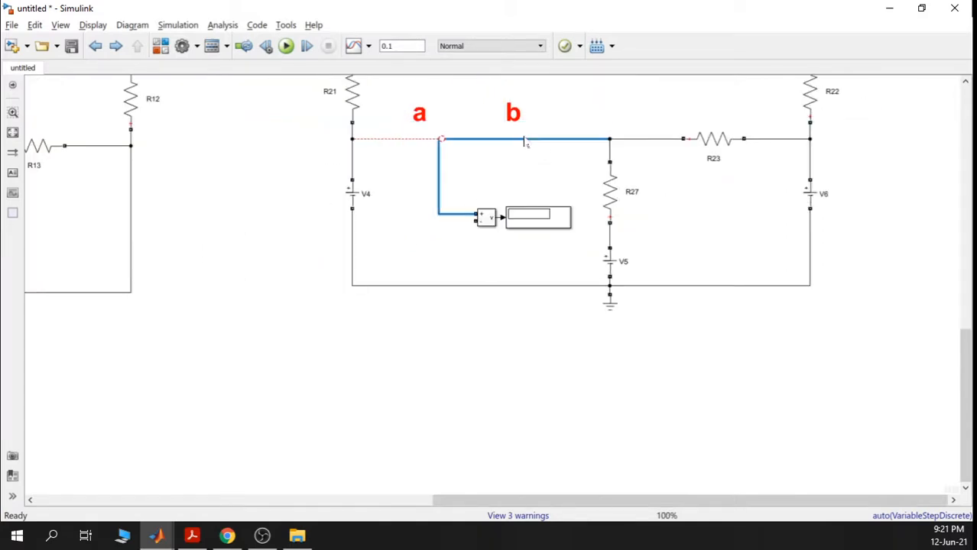
left_click_drag(437, 174, 507, 173)
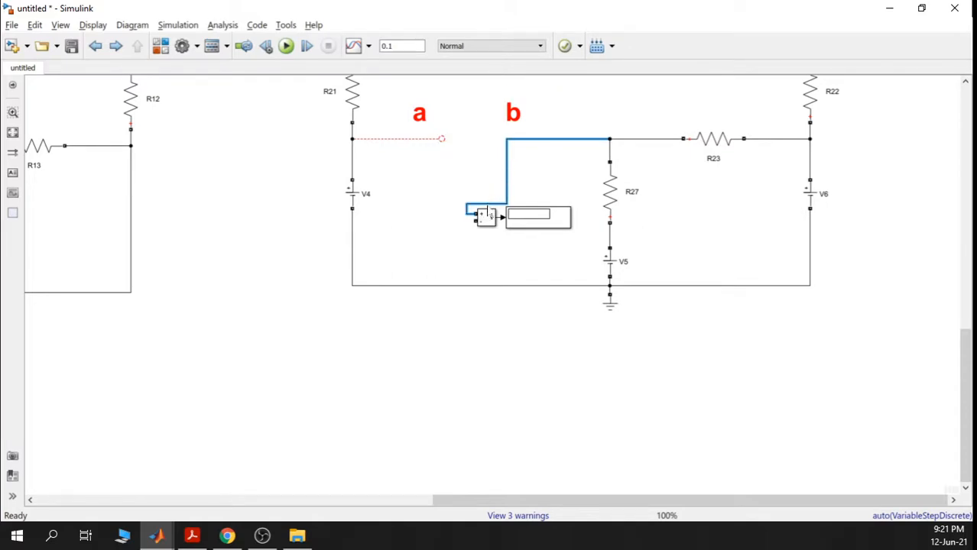
left_click_drag(489, 214, 428, 166)
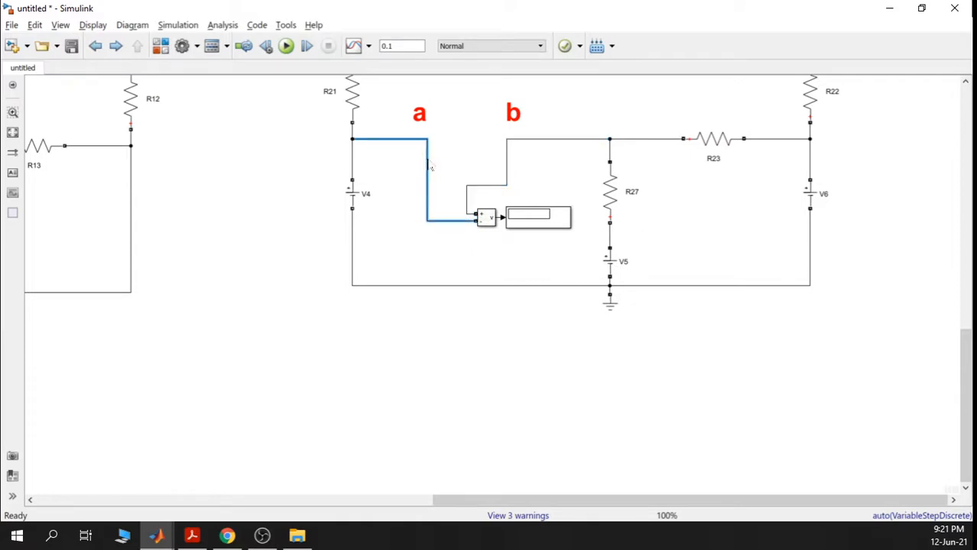
left_click(474, 141)
scroll(589, 248, "down", 2)
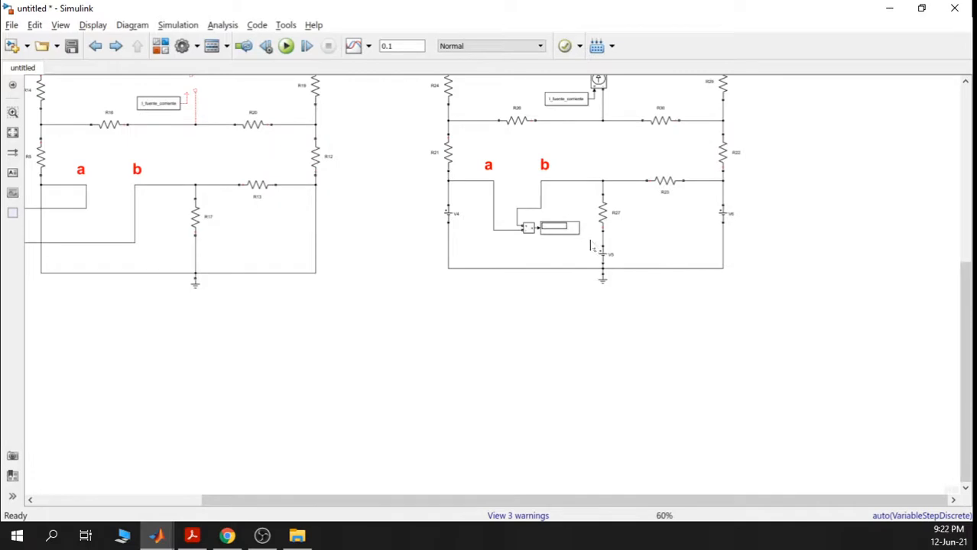
left_click_drag(673, 142, 635, 211)
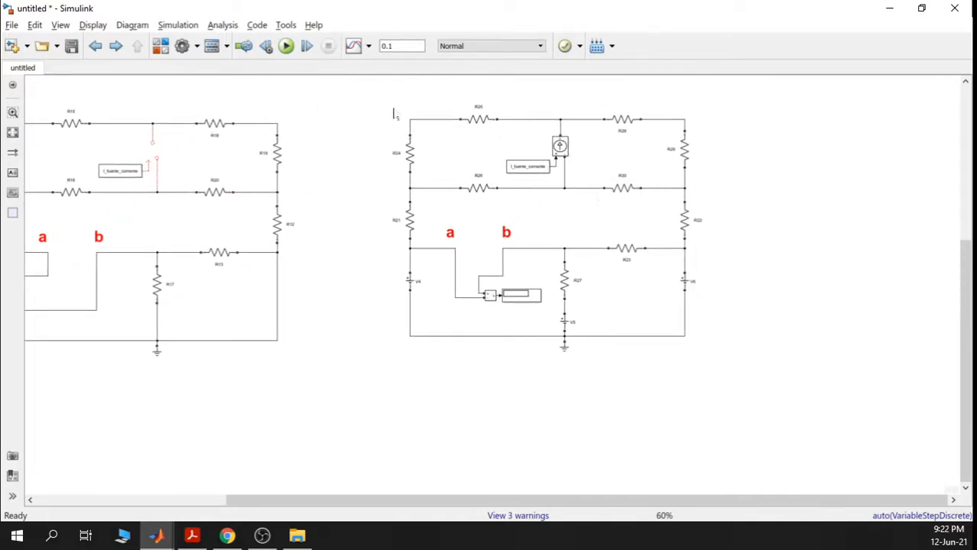
- Run the simulation and read −1.429 on Display3
left_click(286, 46)
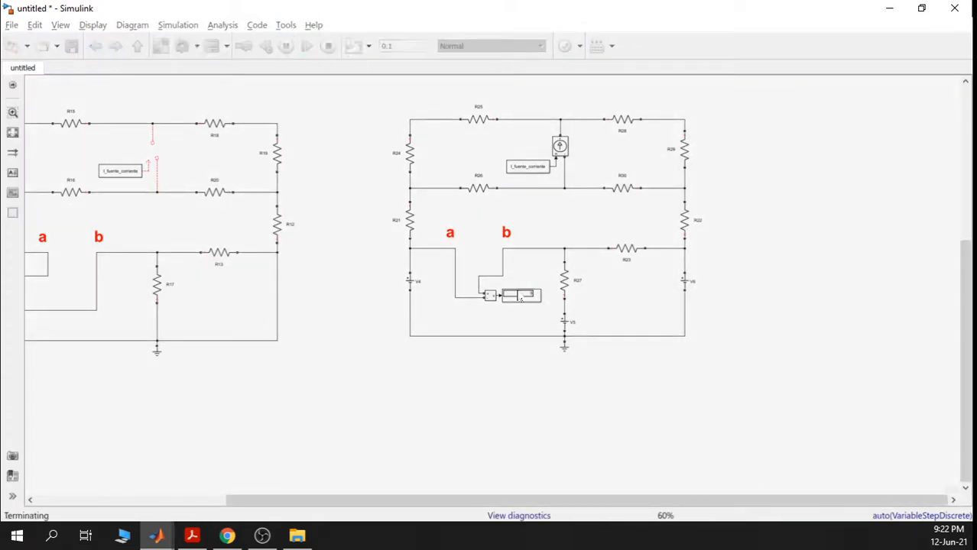
scroll(520, 298, "up", 3)
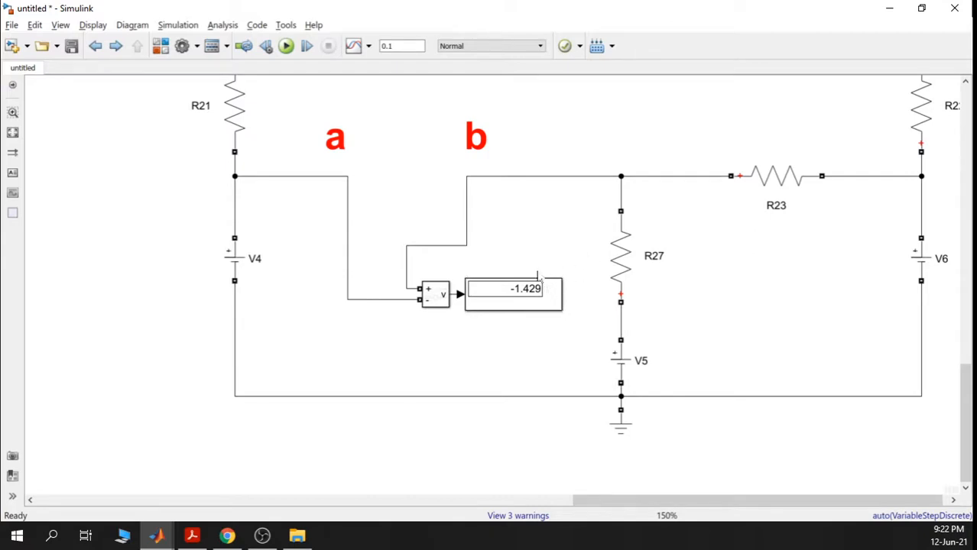
scroll(530, 251, "down", 2)
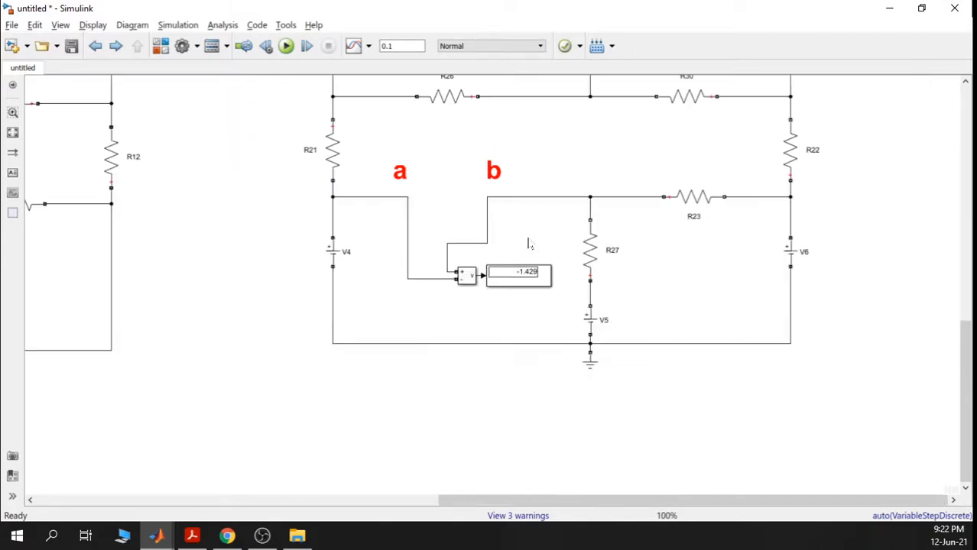
- Delete the voltage sensor's wires from nodes b and a
left_click(486, 227)
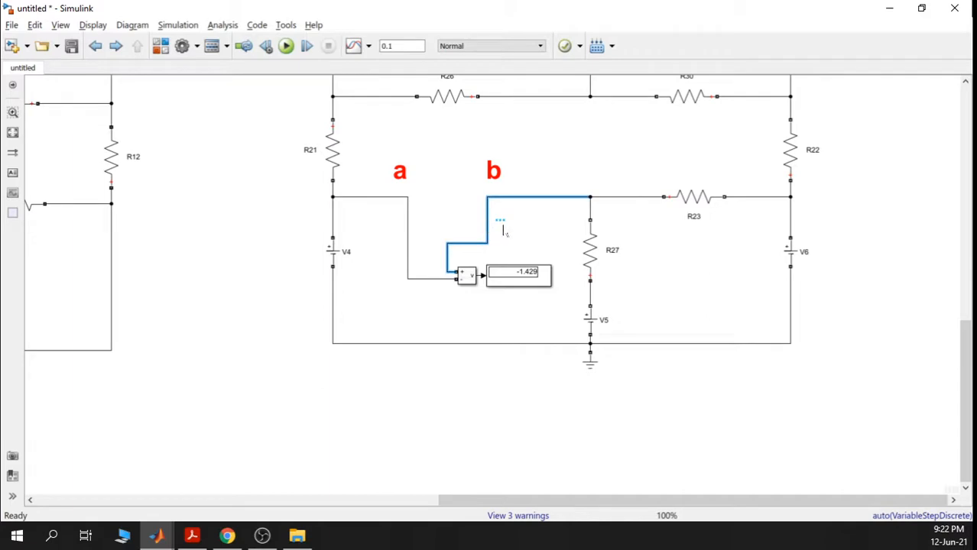
key("Delete")
left_click(408, 234)
key("Delete")
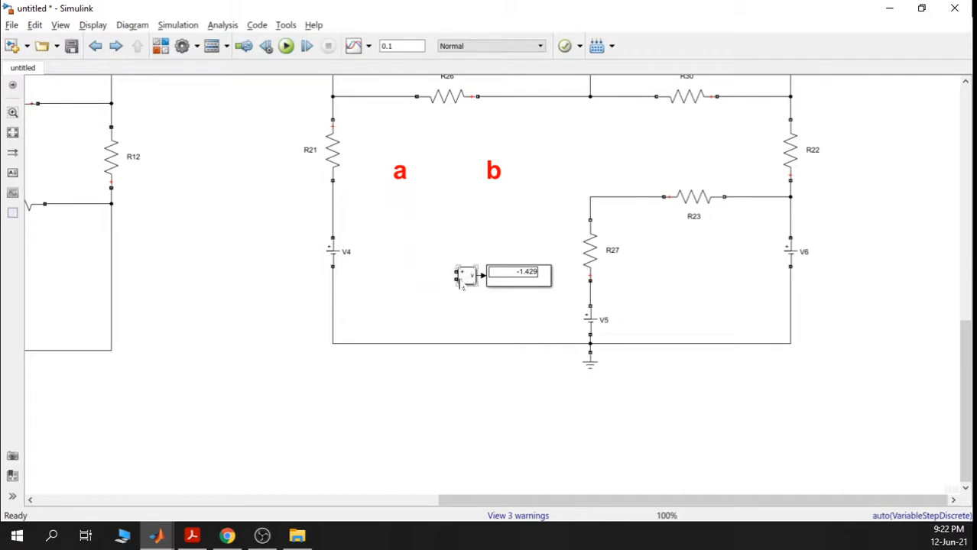
- Wire node a to the sensor's positive input and the R23/R27 junction to its negative input, then rerun
left_click_drag(395, 206, 456, 273)
left_click_drag(395, 202, 333, 207)
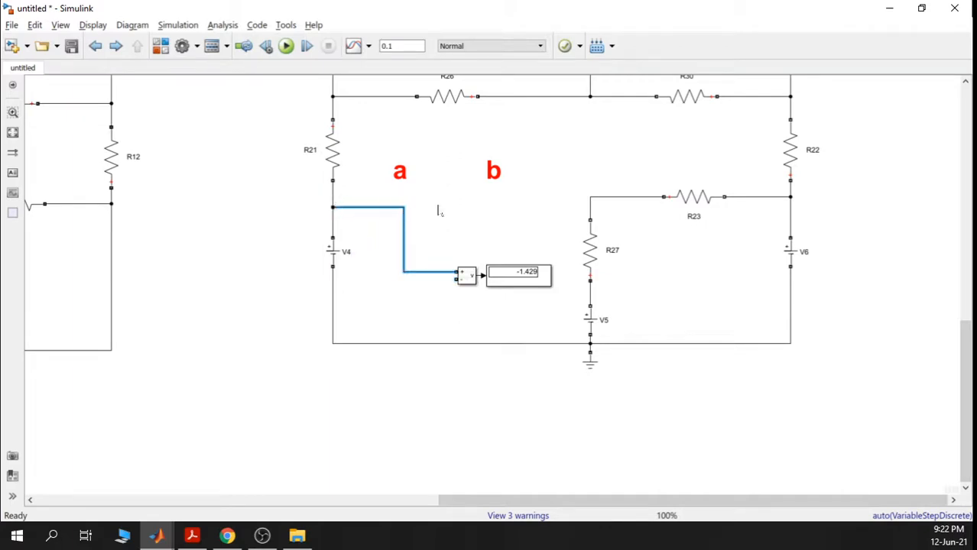
scroll(462, 269, "up", 2)
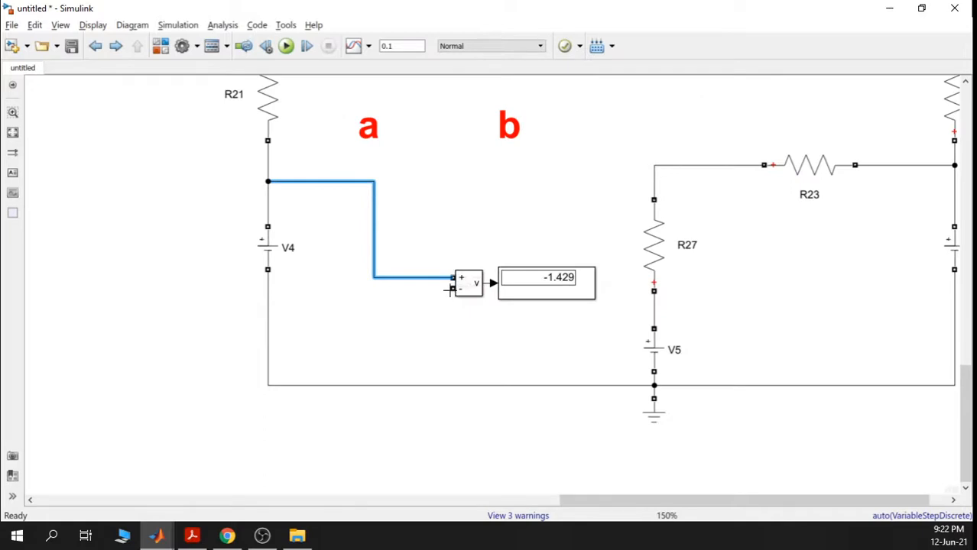
left_click_drag(450, 288, 653, 165)
left_click_drag(361, 246, 494, 233)
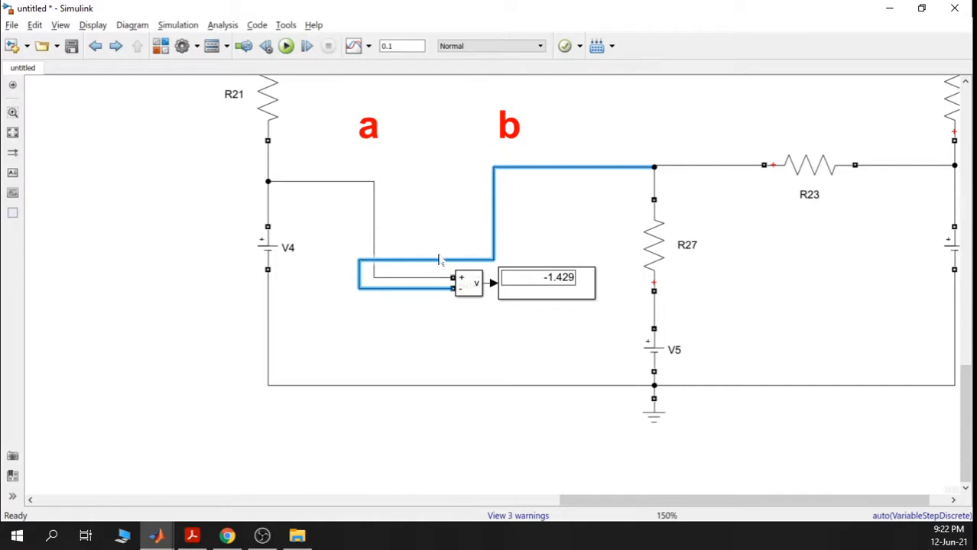
left_click_drag(438, 260, 437, 350)
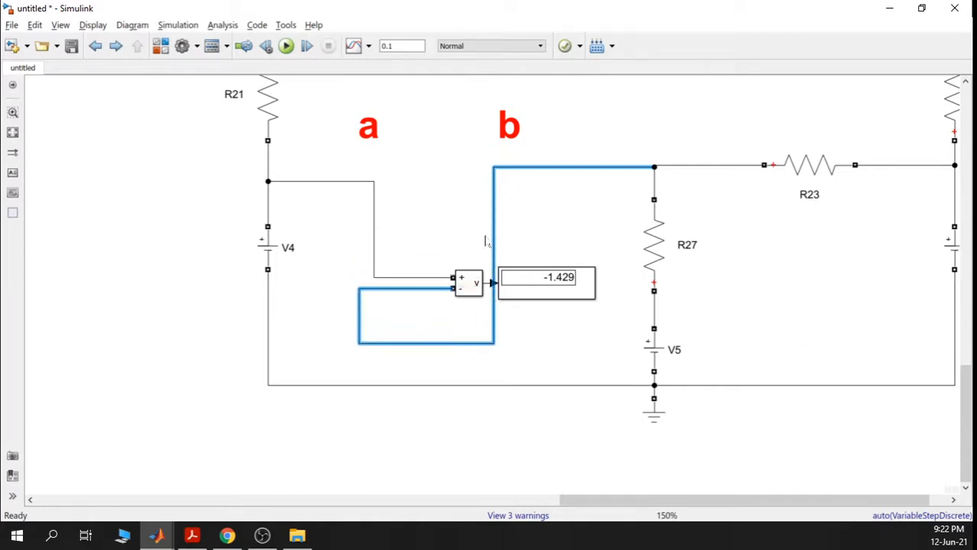
left_click_drag(494, 238, 610, 238)
left_click(285, 46)
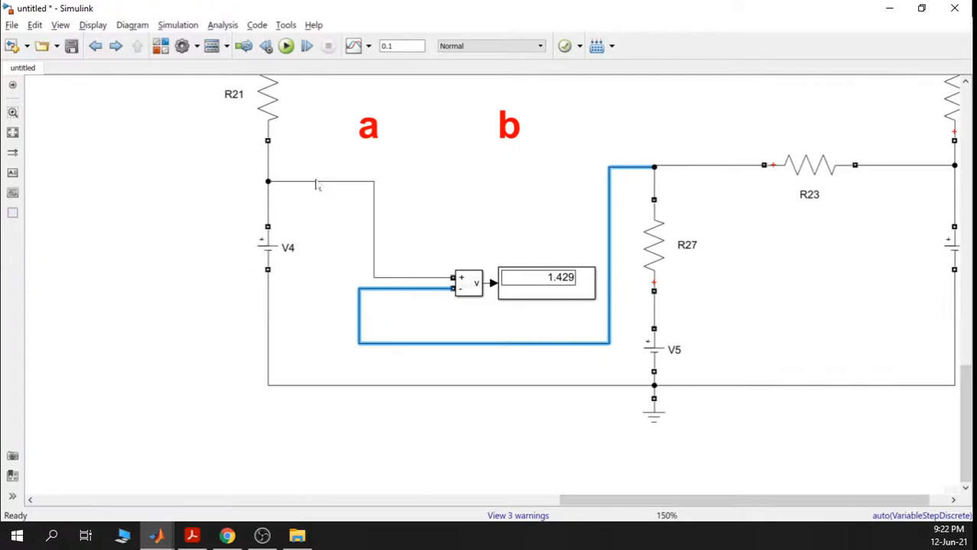
- Tighten the sensor's input wires and align the Display block, which now reads 1.429
left_click_drag(316, 183, 315, 172)
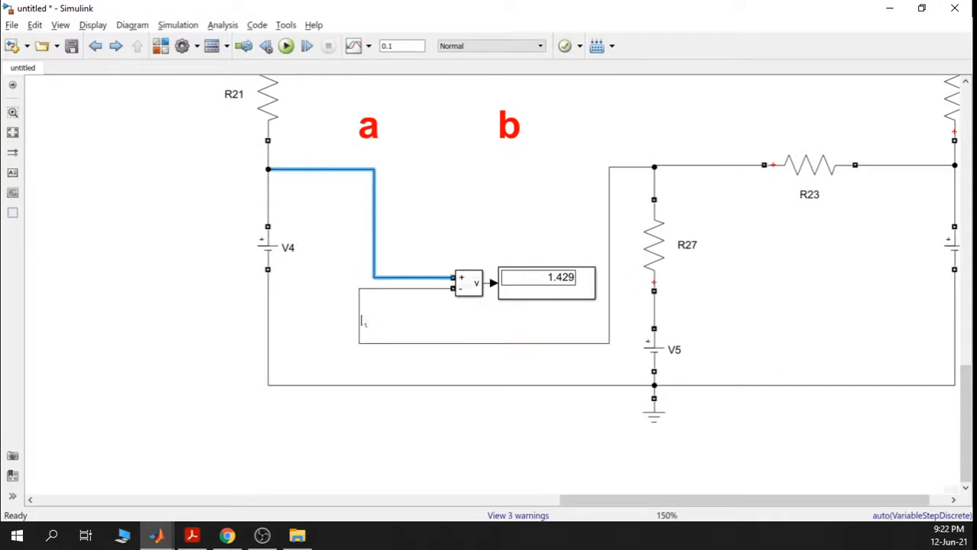
left_click_drag(362, 322, 377, 320)
left_click(493, 225)
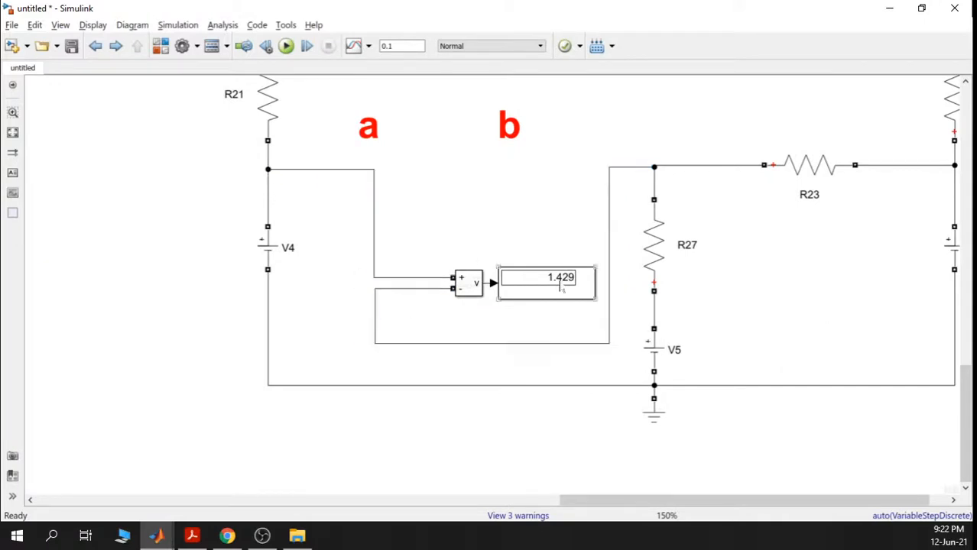
scroll(547, 315, "down", 4)
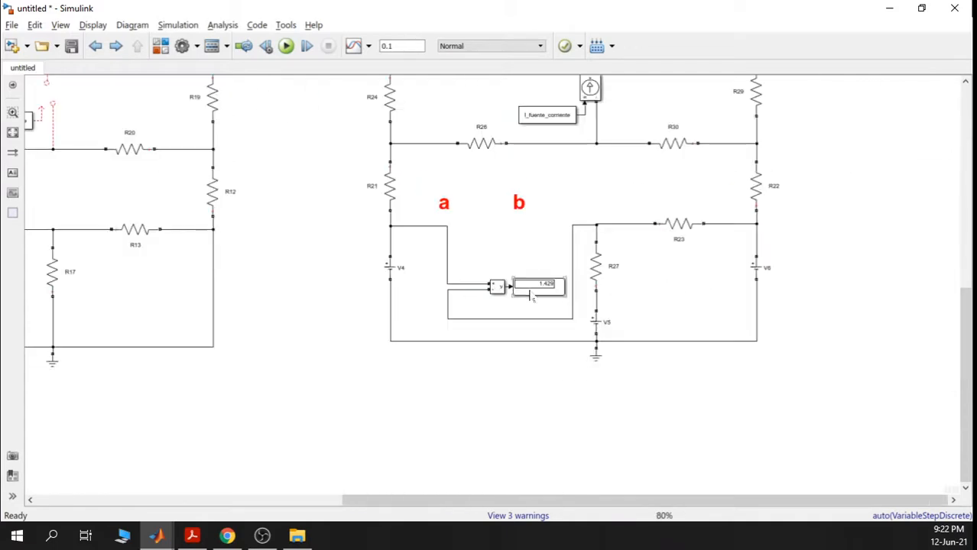
left_click(571, 246)
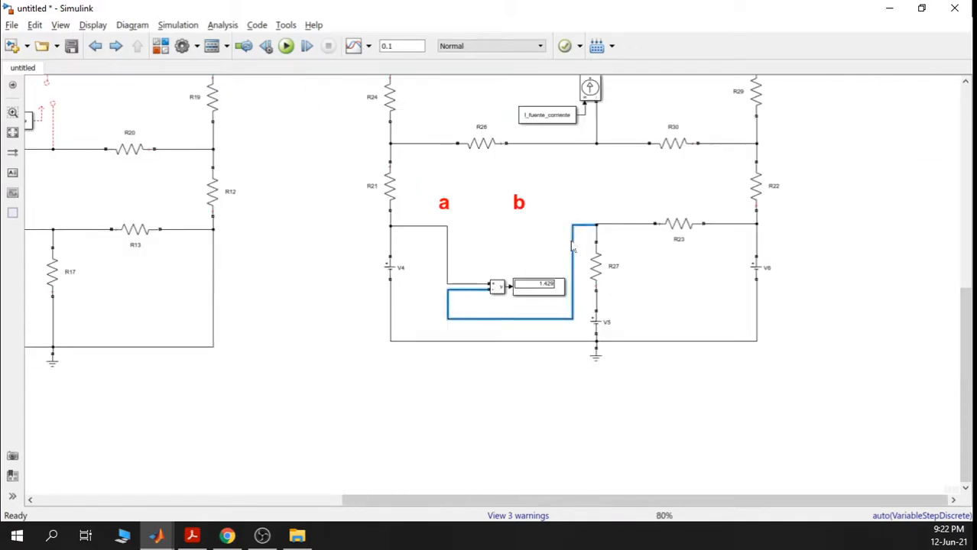
left_click_drag(571, 247, 514, 245)
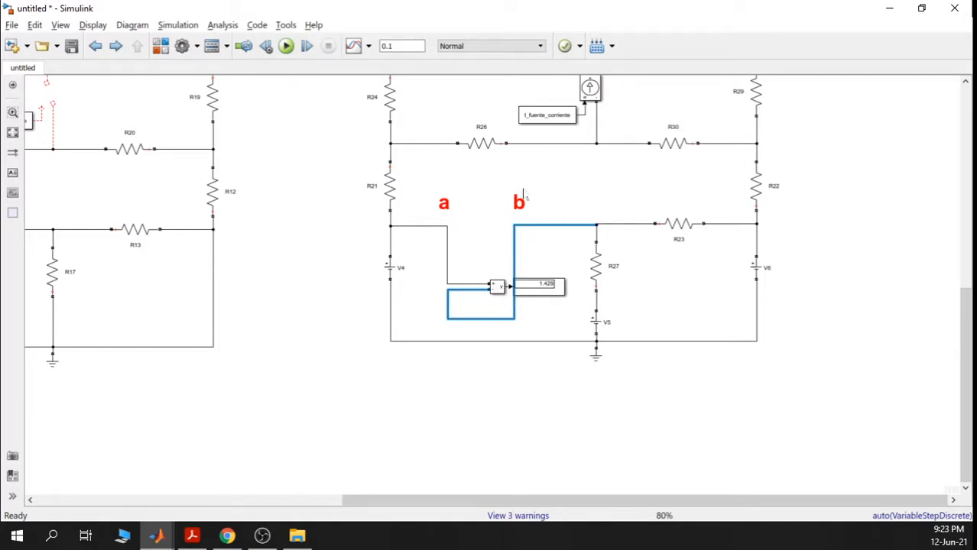
scroll(544, 309, "up", 2)
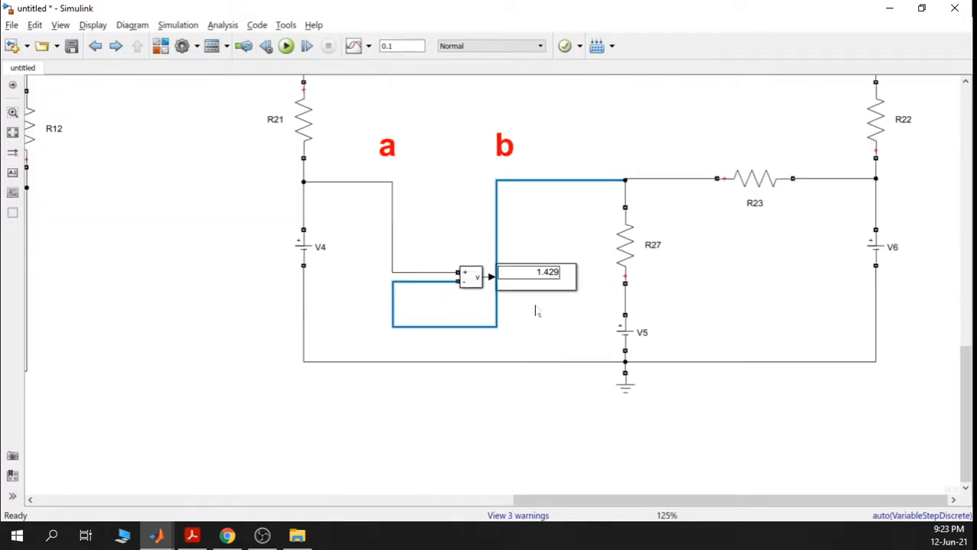
left_click_drag(538, 286, 565, 287)
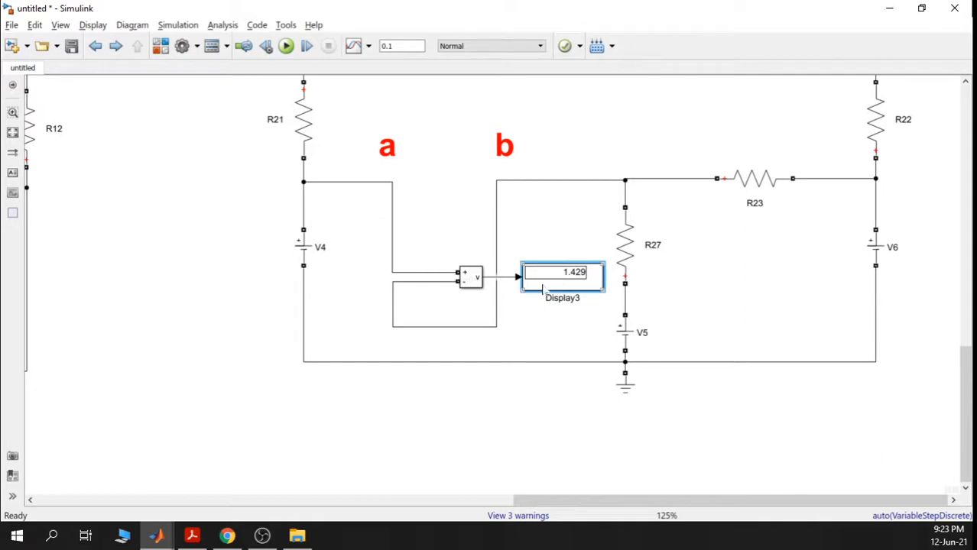
left_click_drag(396, 315, 471, 255)
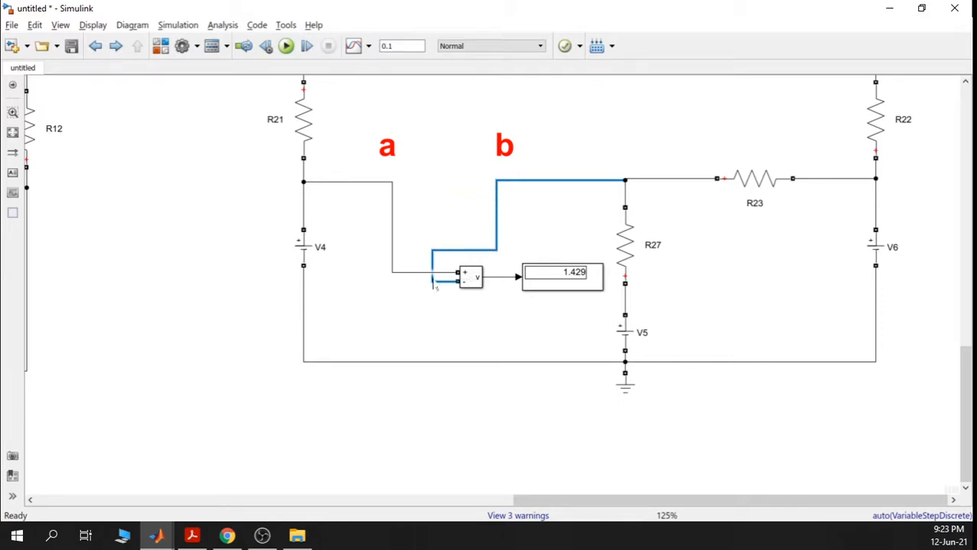
left_click_drag(434, 285, 422, 285)
left_click(465, 340)
scroll(515, 349, "down", 4)
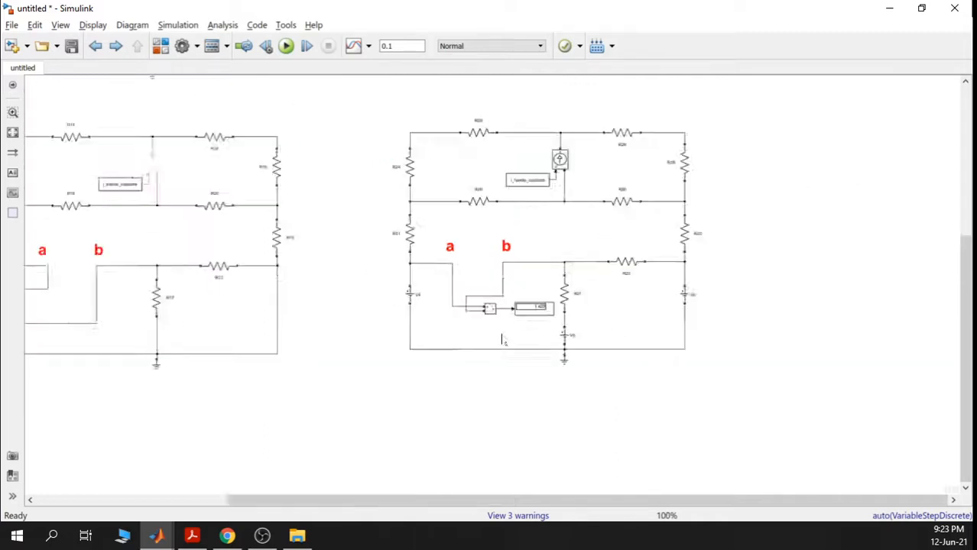
- Rename the display reading 1.429 to Vthevenin
scroll(547, 324, "up", 4)
left_click(525, 309)
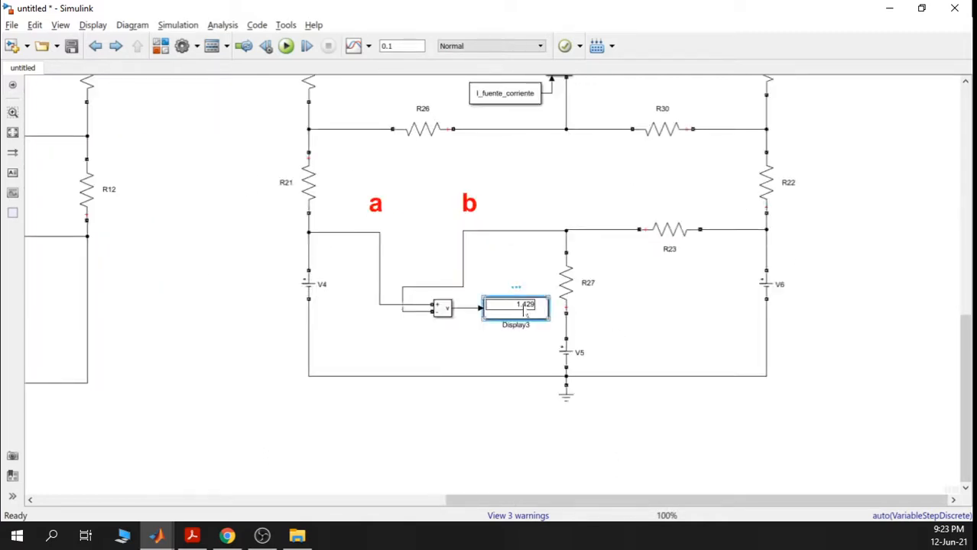
left_click(521, 330)
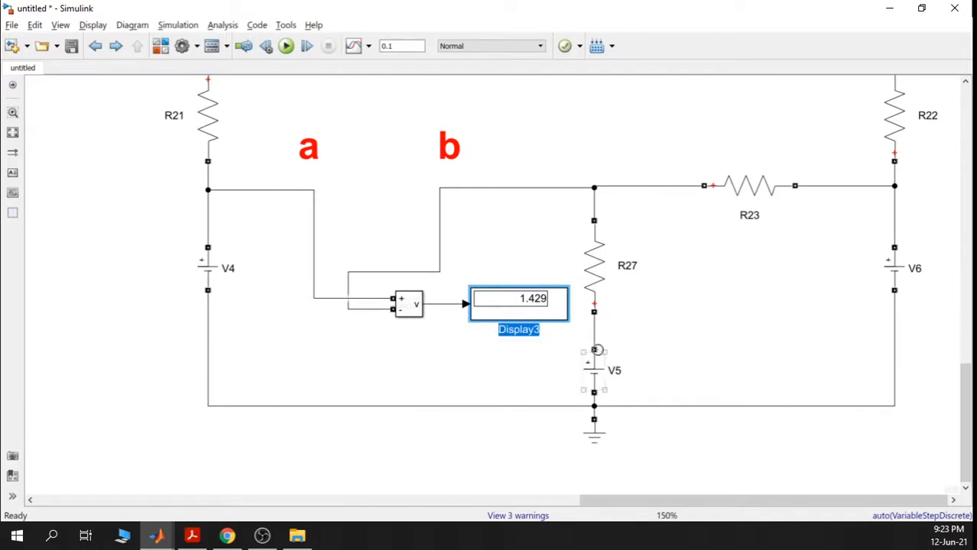
type("V")
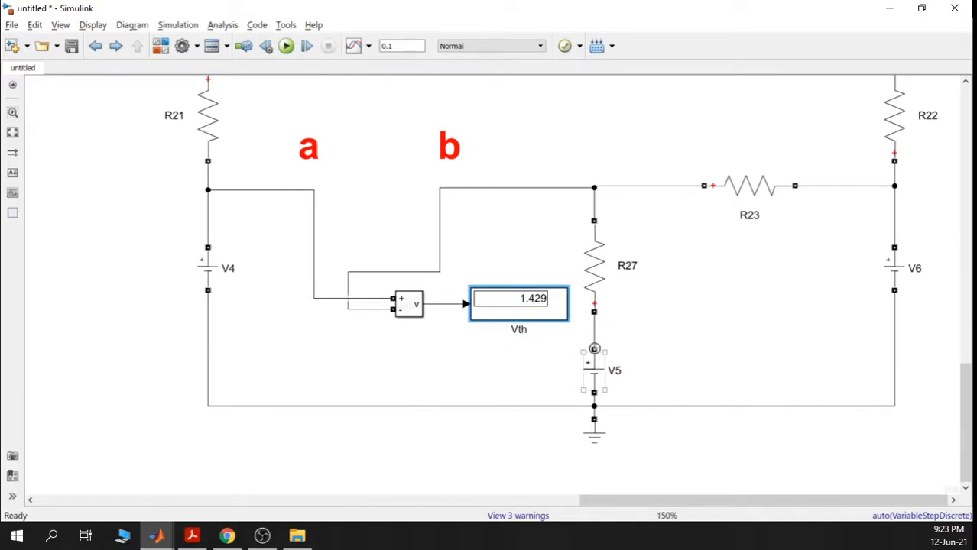
type("the")
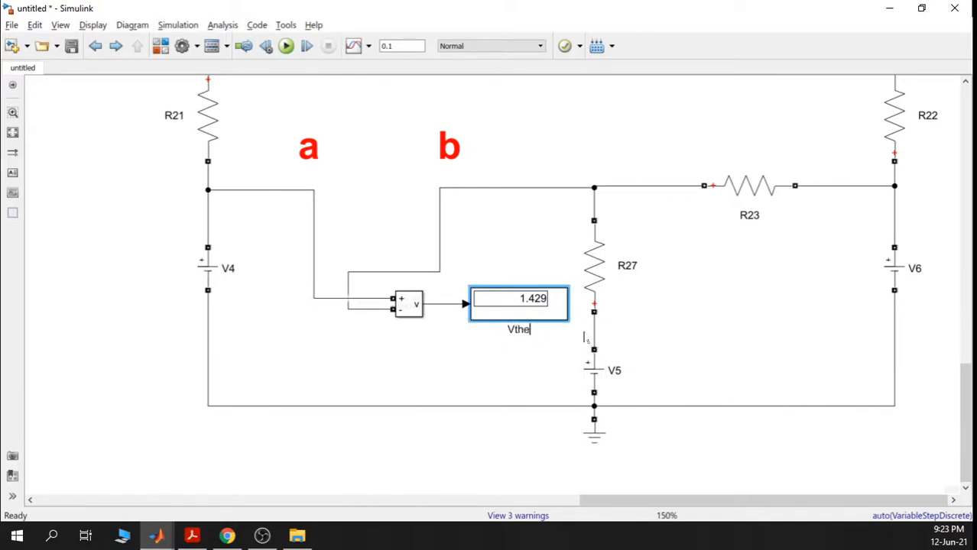
type("venin")
scroll(367, 317, "down", 2)
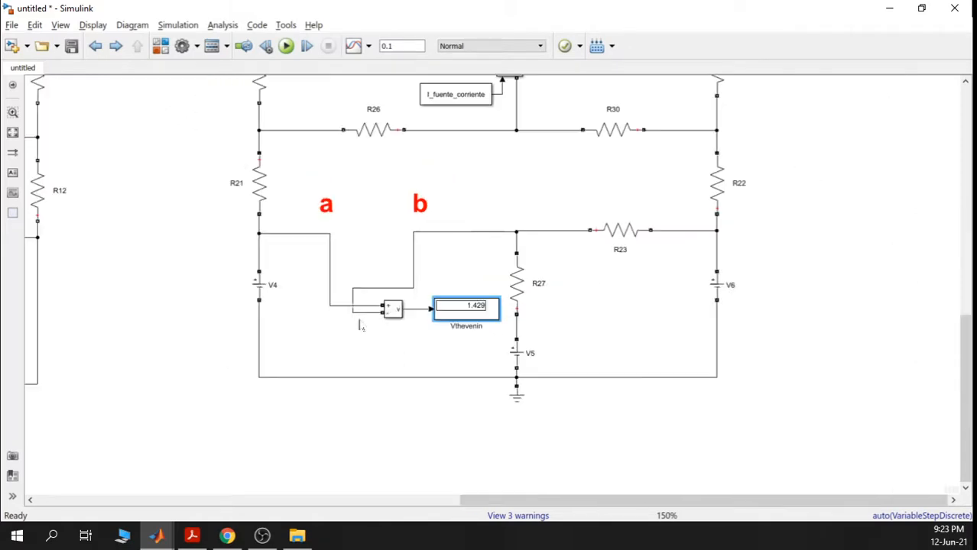
- Rename the 14.29 Rth display beside the Ohmetro block to Rthevenin
left_click_drag(213, 304, 611, 282)
left_click_drag(330, 294, 764, 292)
scroll(193, 246, "up", 2)
left_click(179, 214)
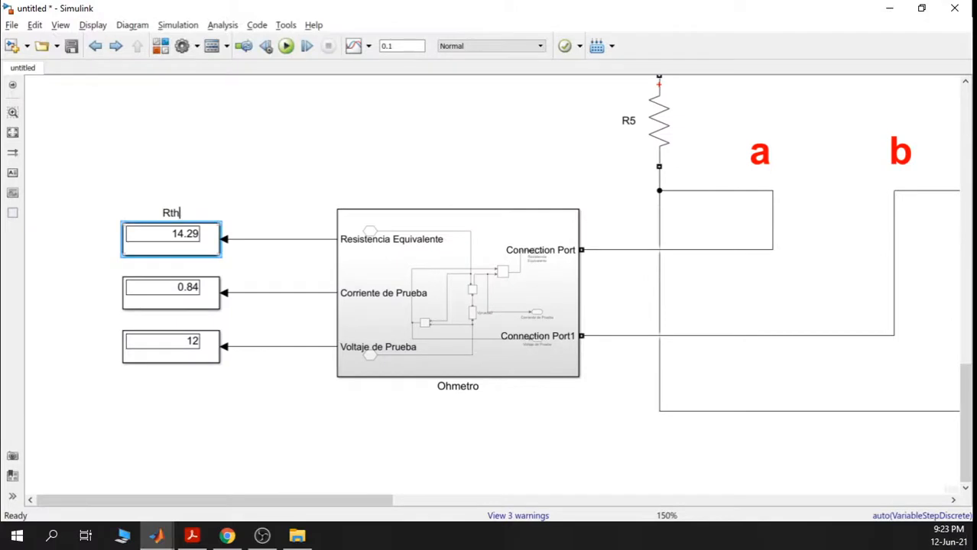
type("evenin")
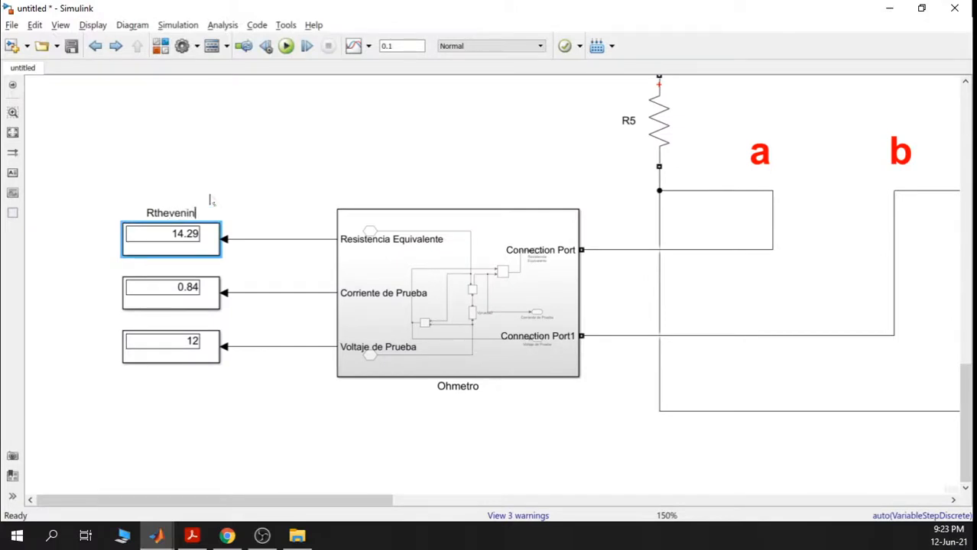
scroll(654, 291, "down", 5)
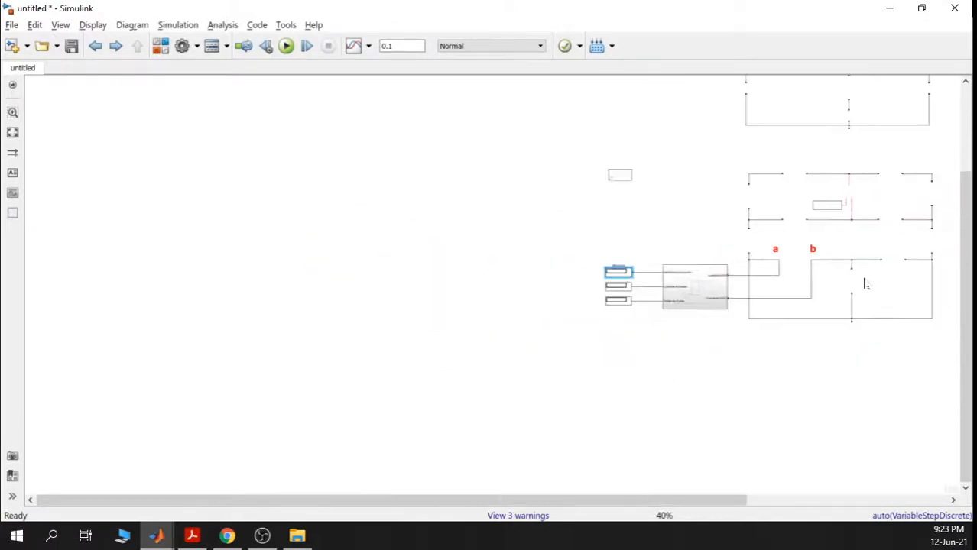
- Copy voltage source V2 and place the copy, V7, right of the top circuit
left_click_drag(670, 266, 604, 288)
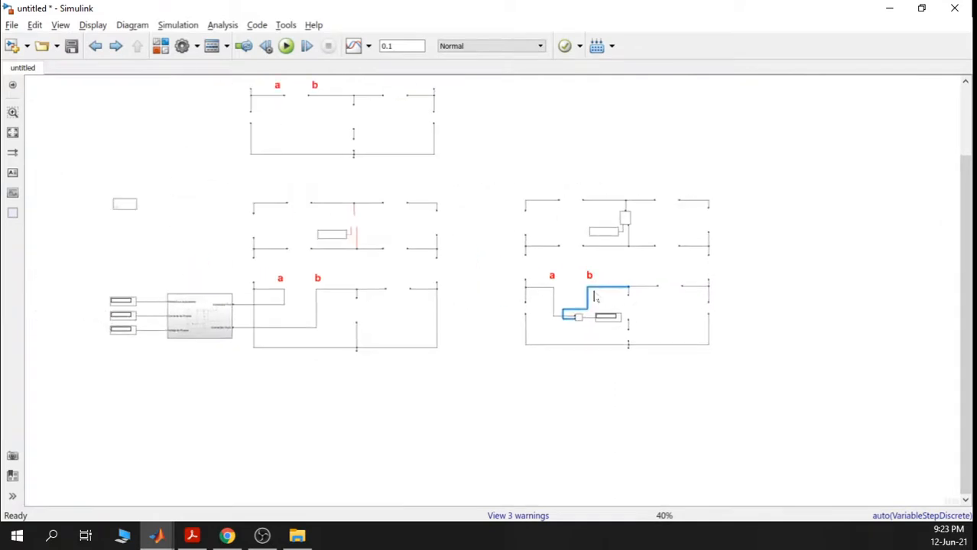
left_click(614, 299)
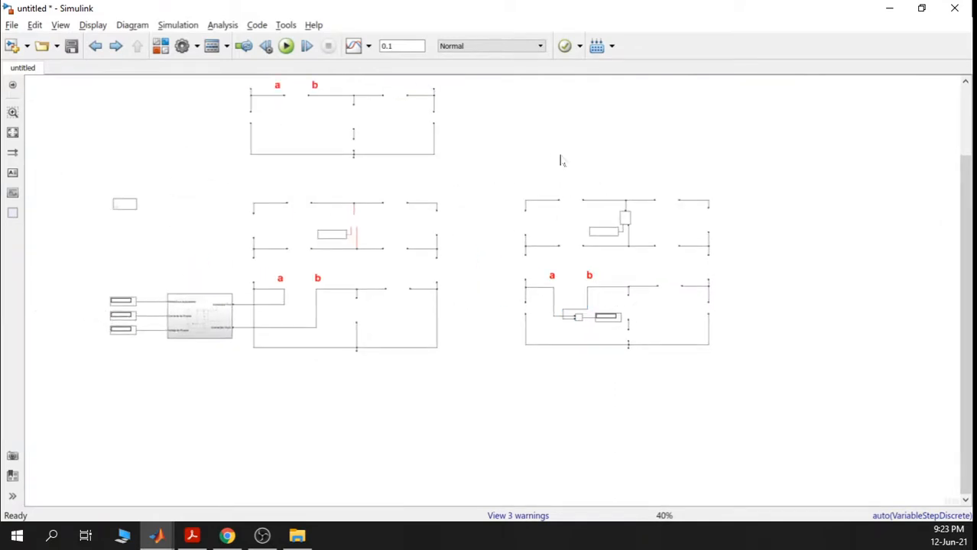
scroll(561, 160, "up", 1)
scroll(537, 137, "up", 5)
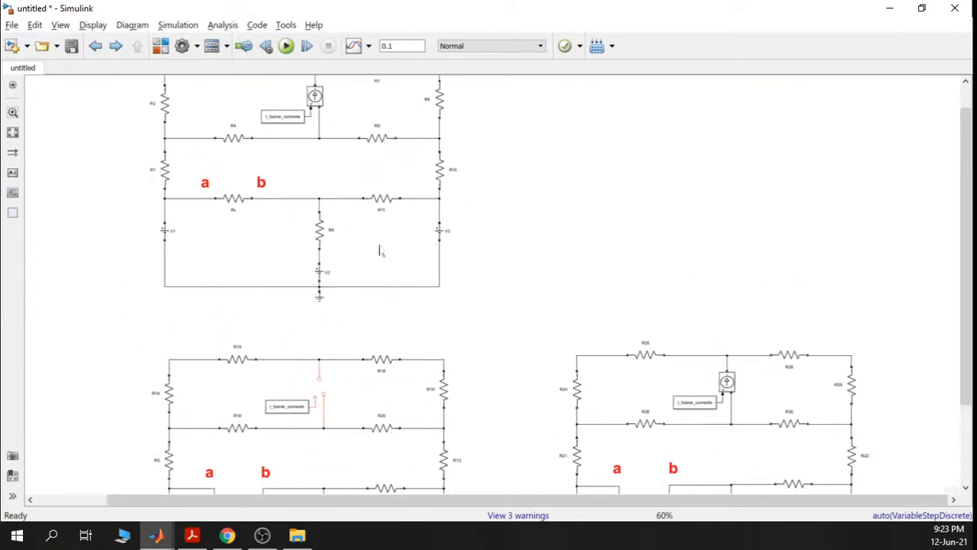
left_click(294, 292)
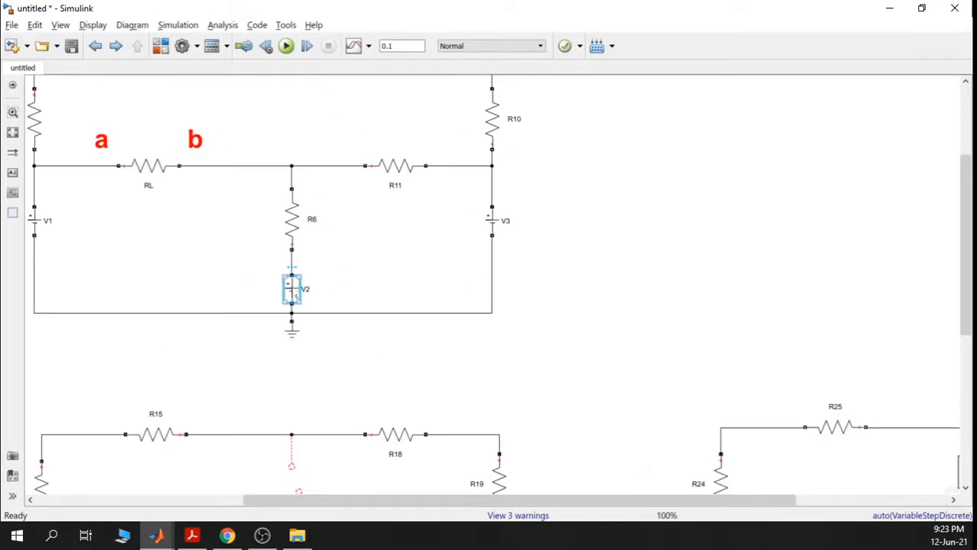
left_click(671, 206)
key("ctrl+v")
left_click_drag(673, 220, 749, 167)
- Copy resistor R25 and place the copy, R31, near source V7
scroll(778, 191, "down", 5)
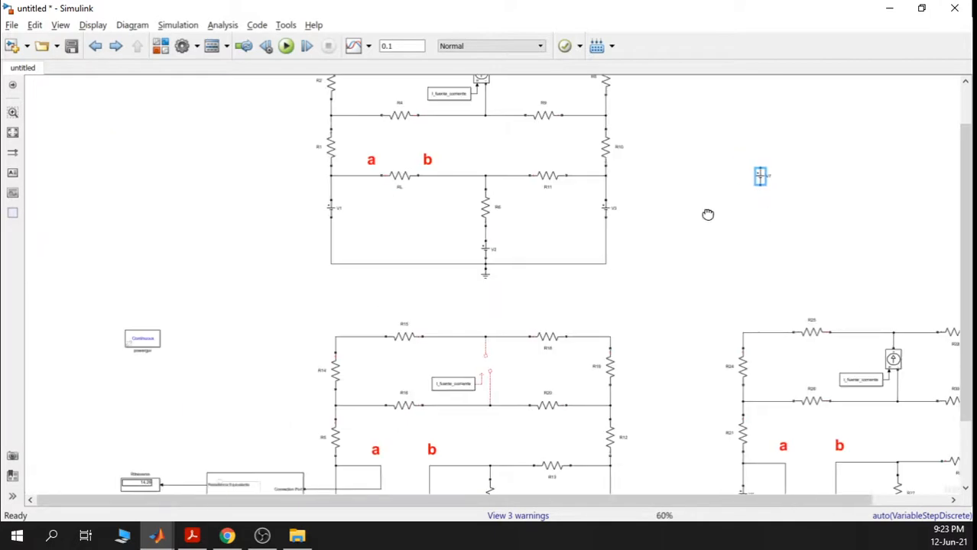
scroll(708, 213, "right", 5)
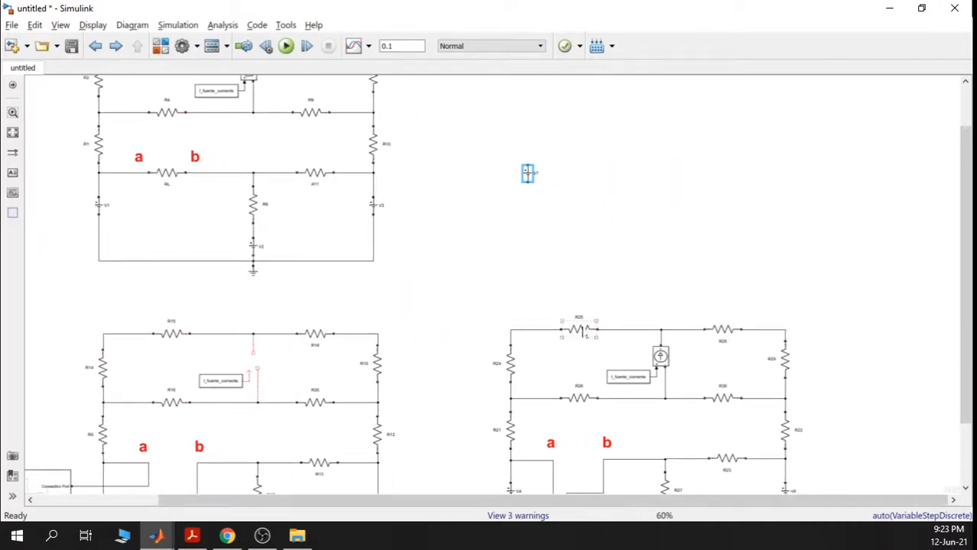
left_click(583, 331)
left_click(615, 150)
key("ctrl+v")
left_click_drag(646, 155, 610, 117)
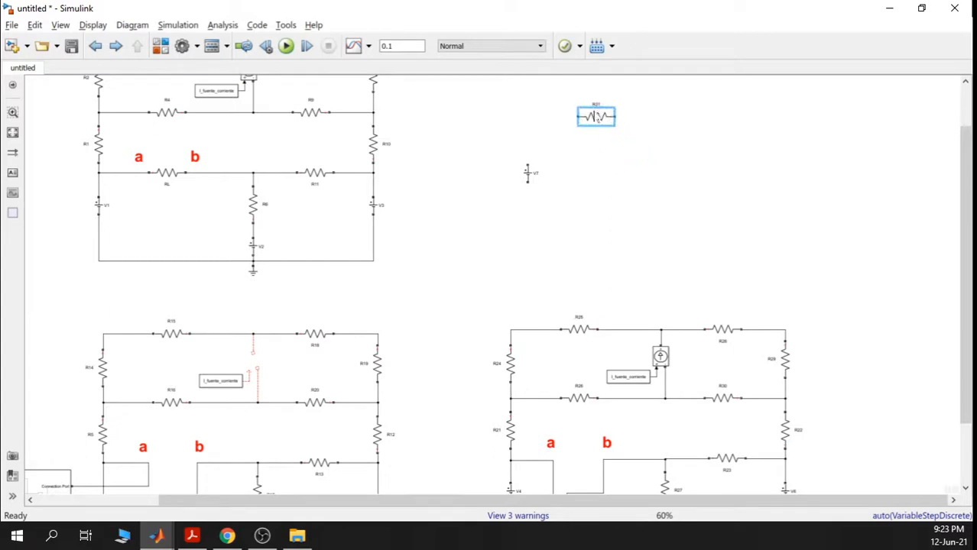
left_click(639, 183)
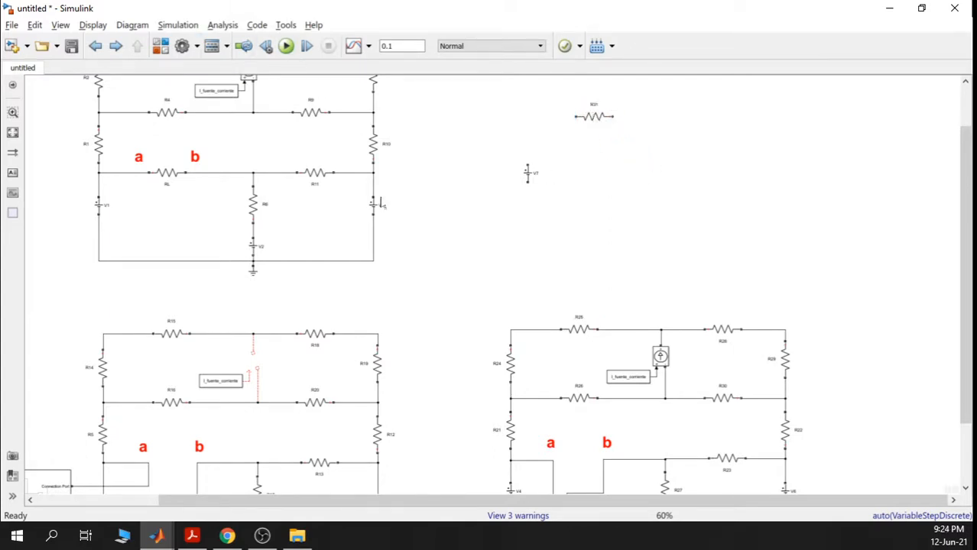
- Switch to the EXP1 model and locate its Thevenin equivalent circuit
mouse_move(158, 535)
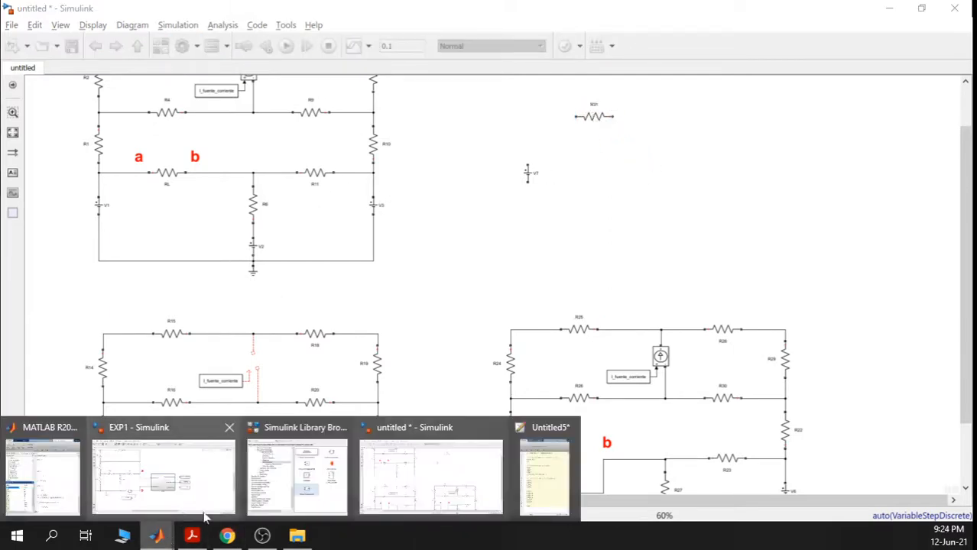
mouse_move(210, 508)
left_click(145, 490)
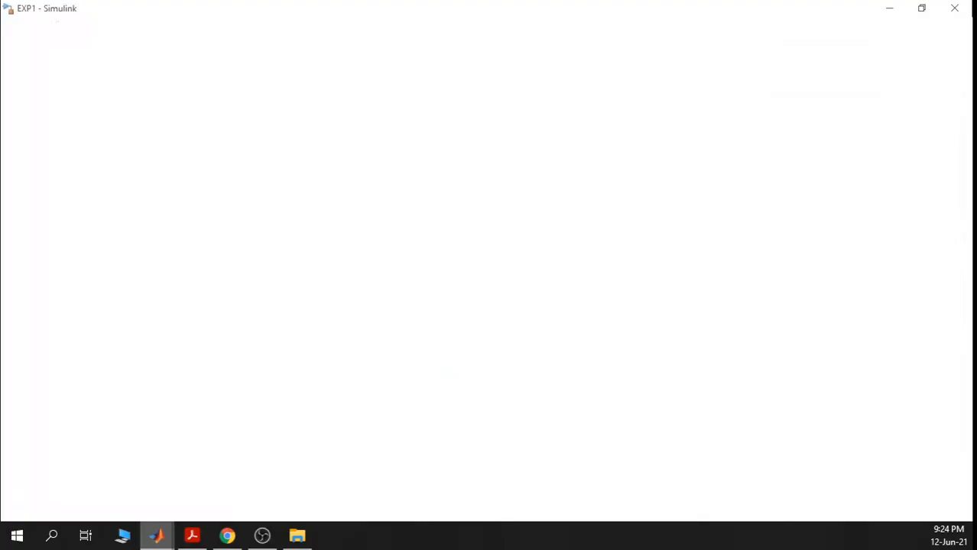
scroll(461, 255, "down", 2)
scroll(359, 346, "up", 1)
scroll(360, 349, "up", 2)
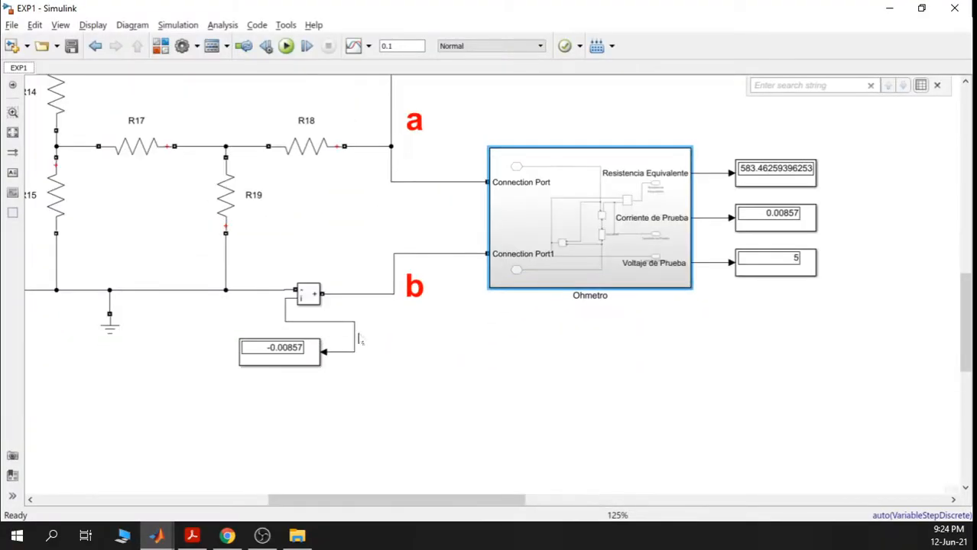
scroll(418, 335, "down", 4)
left_click_drag(267, 170, 284, 339)
scroll(336, 202, "up", 2)
scroll(337, 203, "up", 1)
left_click_drag(339, 213, 542, 435)
left_click(633, 415)
left_click_drag(630, 414, 658, 412)
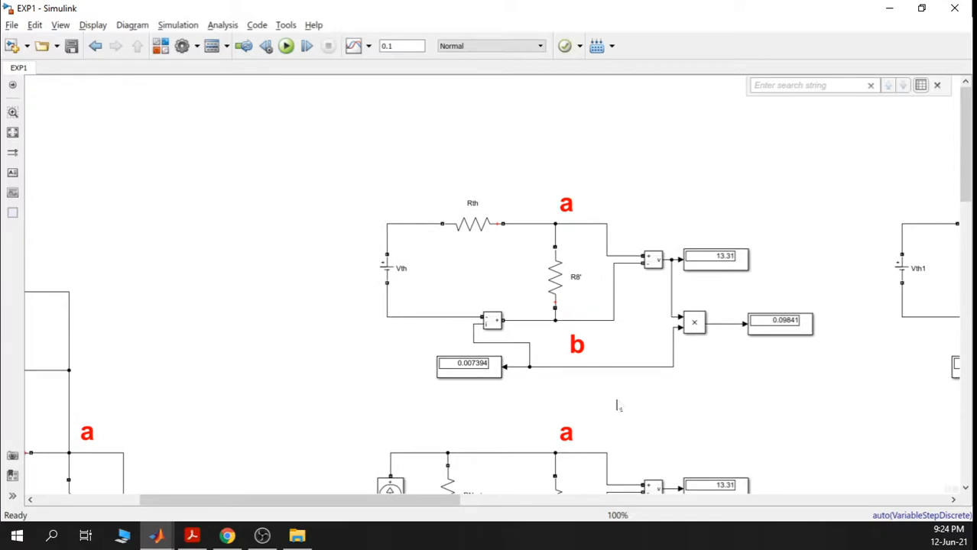
- Copy the Thevenin circuit with Vth, Rth, R8' and its meters, then return to the untitled model
mouse_move(806, 426)
left_mouse_down()
mouse_move(585, 295)
mouse_move(510, 201)
mouse_move(496, 199)
left_mouse_up()
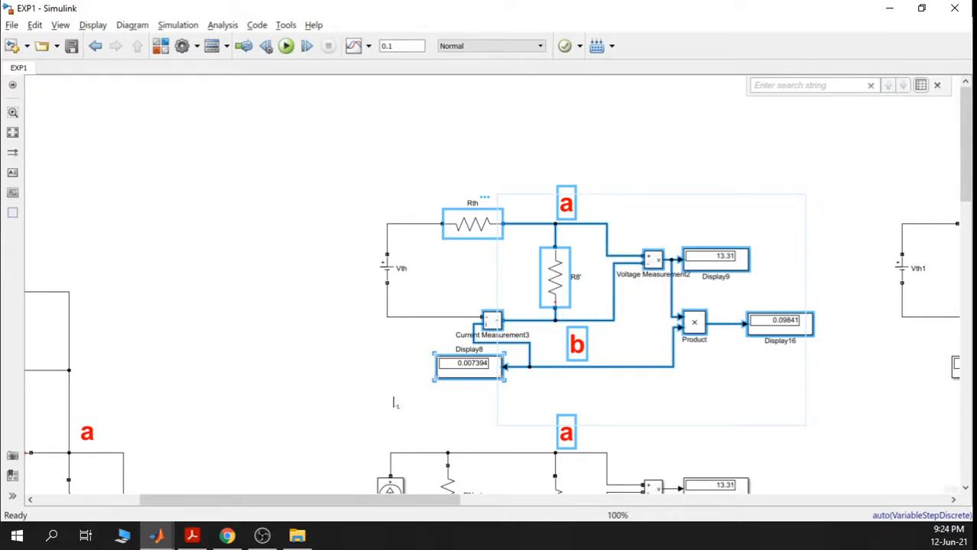
right_click(458, 230)
left_click(493, 251)
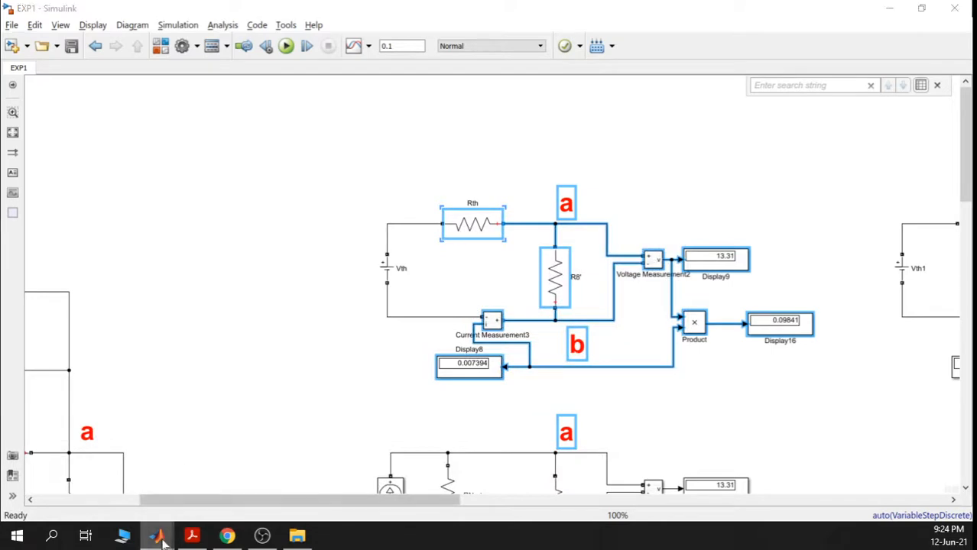
mouse_move(158, 539)
left_click(415, 469)
- Paste the Rth–R8' test circuit group beside R31 and shift R31 to its left
scroll(586, 284, "down", 1)
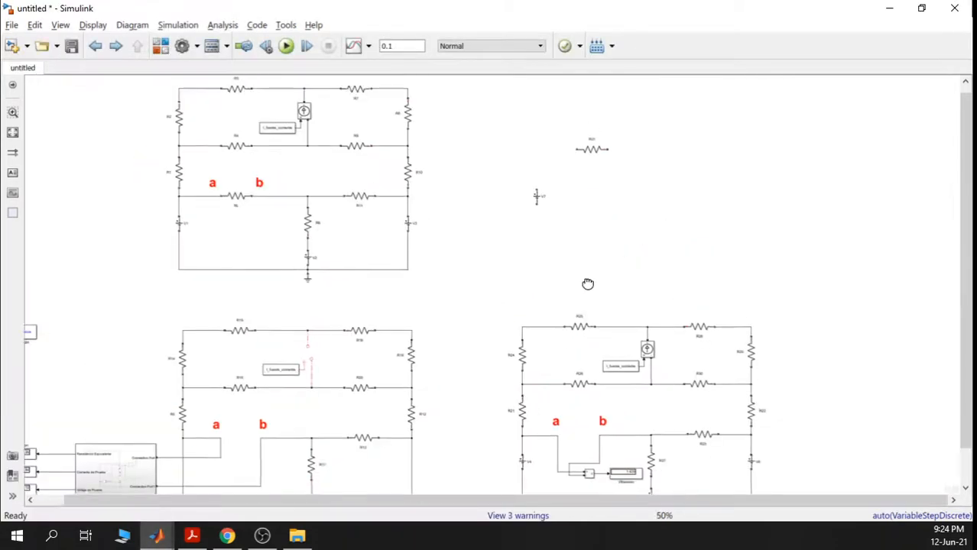
scroll(562, 266, "up", 4)
scroll(475, 261, "down", 2)
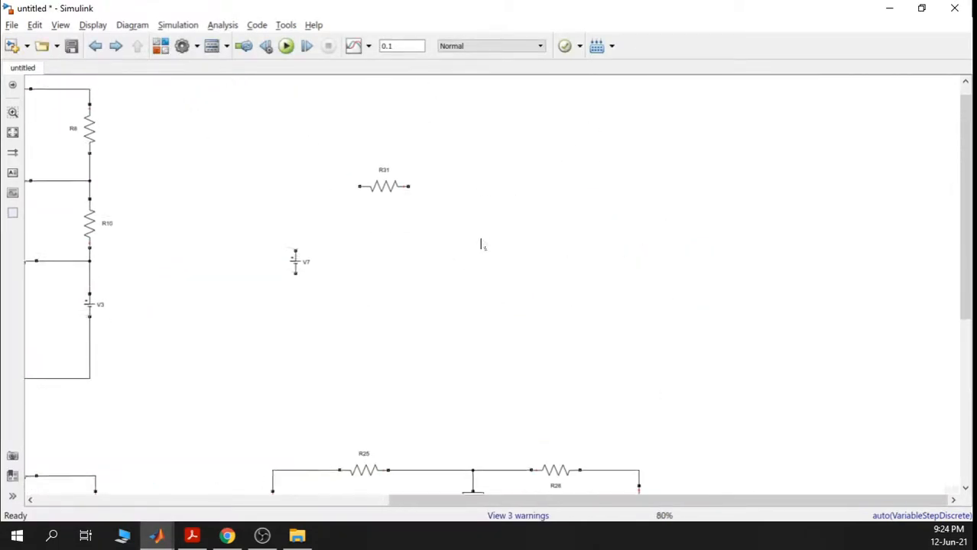
scroll(481, 245, "down", 1)
key("ctrl+v")
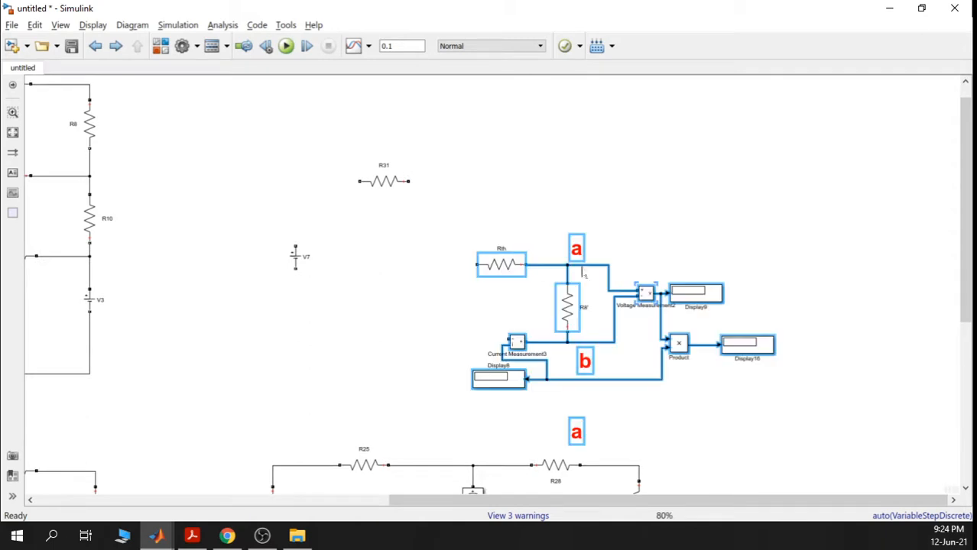
left_click_drag(567, 305, 507, 243)
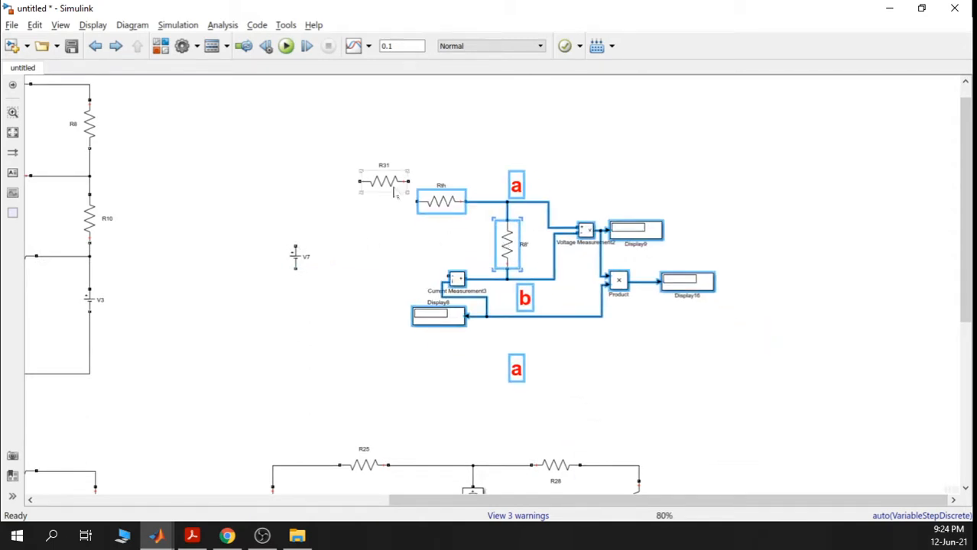
left_click_drag(379, 183, 227, 165)
left_click_drag(382, 157, 642, 397)
scroll(692, 394, "down", 2)
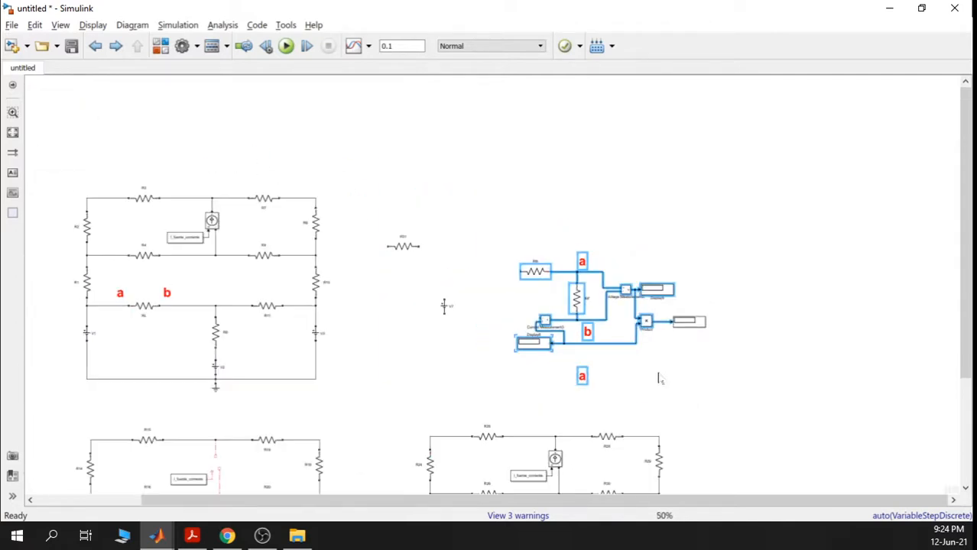
scroll(582, 372, "up", 1)
left_click(583, 374)
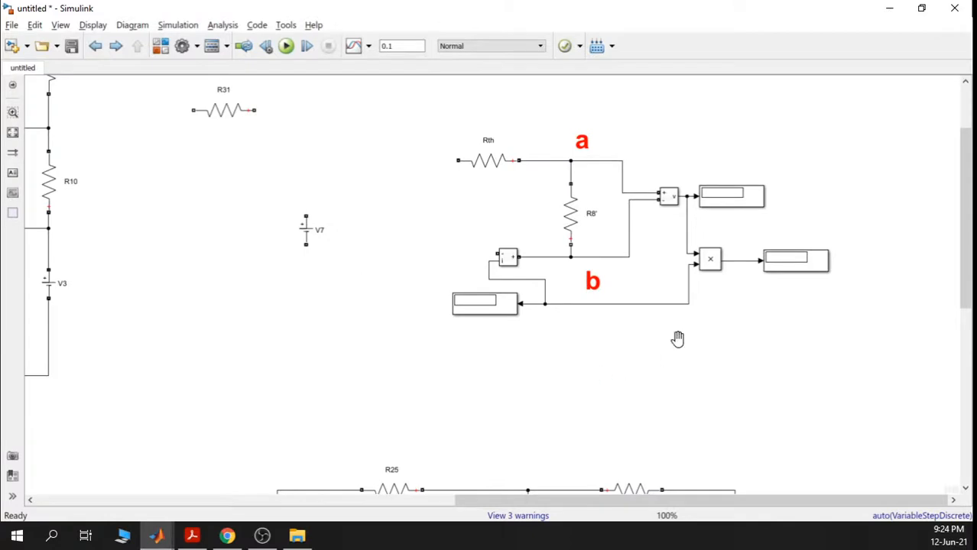
- Move source V7 into the pasted circuit and wire its lower terminal to the current sensor
left_click_drag(678, 338, 598, 362)
left_click_drag(227, 256, 377, 185)
left_click(382, 226)
left_click_drag(340, 257, 417, 279)
left_click(354, 240)
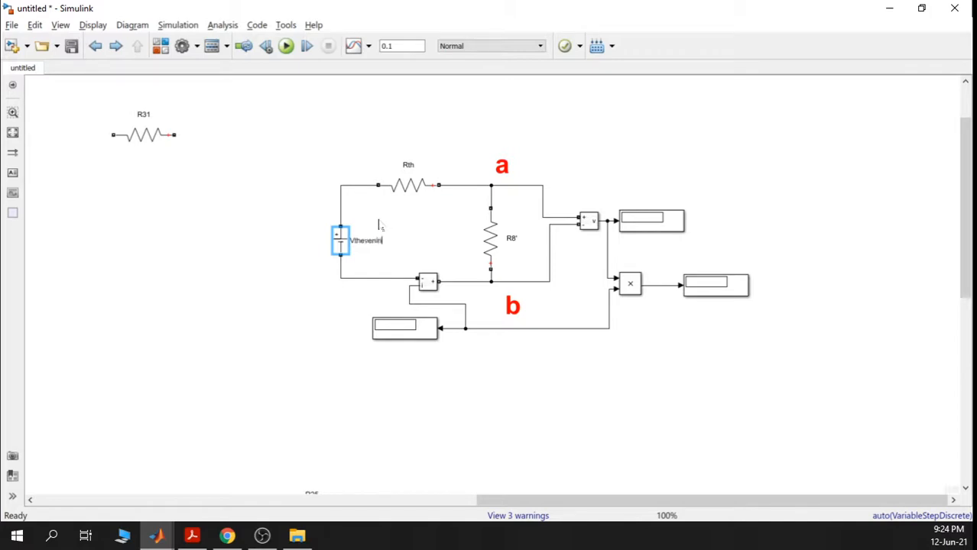
- Shorten the source label from Vthevenin to Vth
scroll(397, 248, "up", 5)
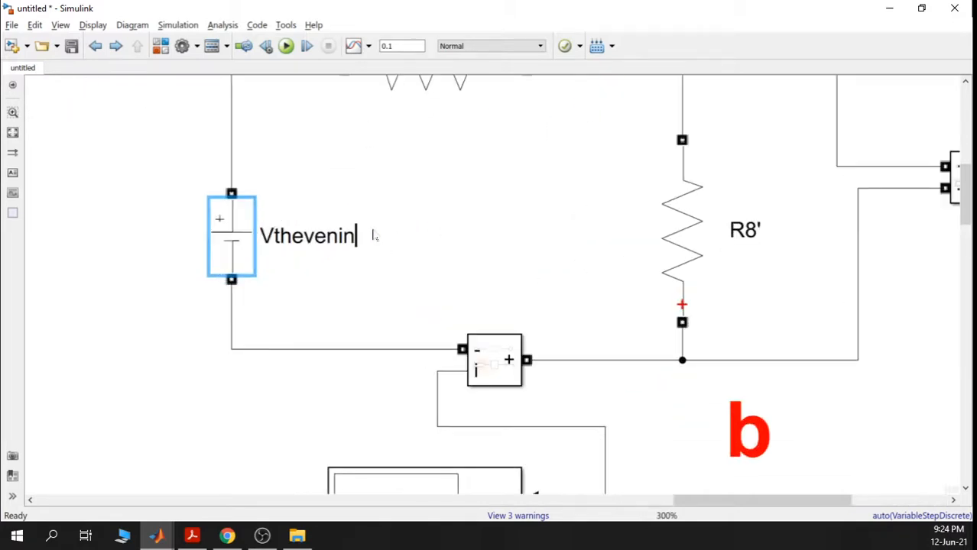
key("BackSpace")
key("BackSpace")
key("BackSpace")
key("BackSpace")
key("BackSpace")
key("BackSpace")
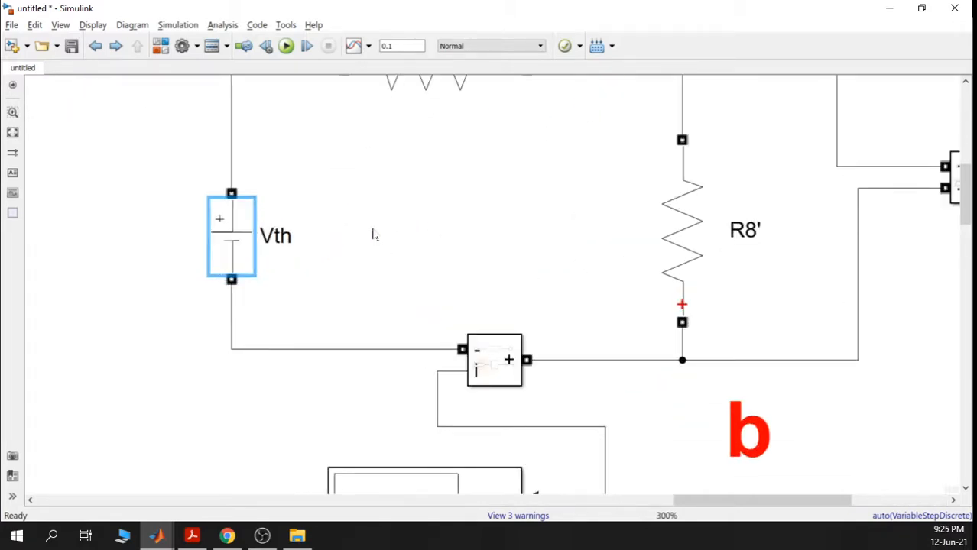
left_click(491, 228)
scroll(491, 229, "down", 3)
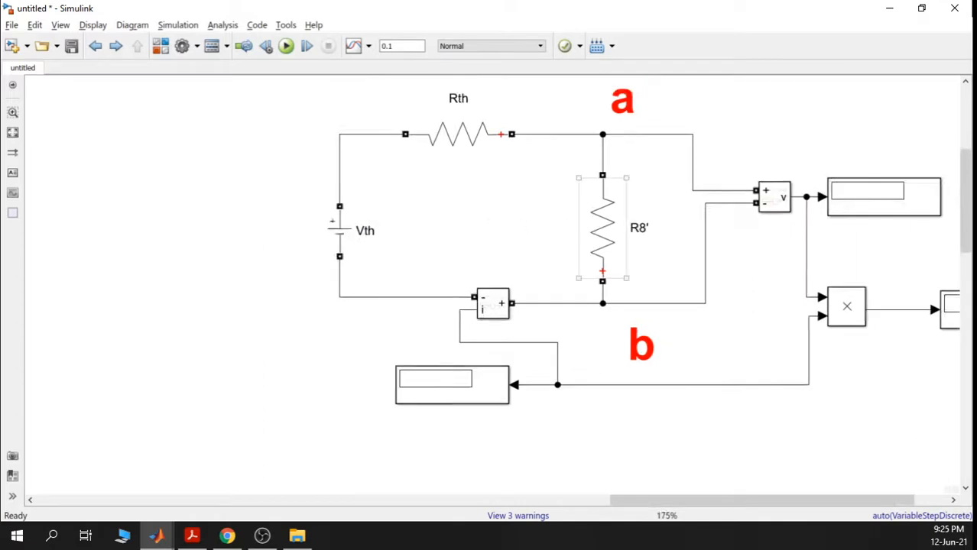
- Rename the load resistor R8' to RL'
left_click(637, 228)
double_click(638, 227)
type("R")
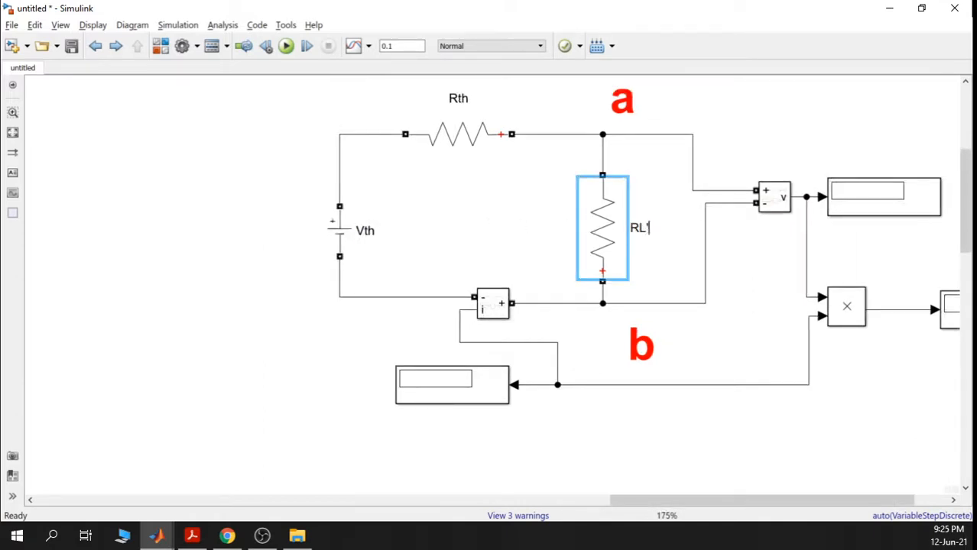
scroll(483, 216, "down", 3)
left_click_drag(320, 284, 528, 277)
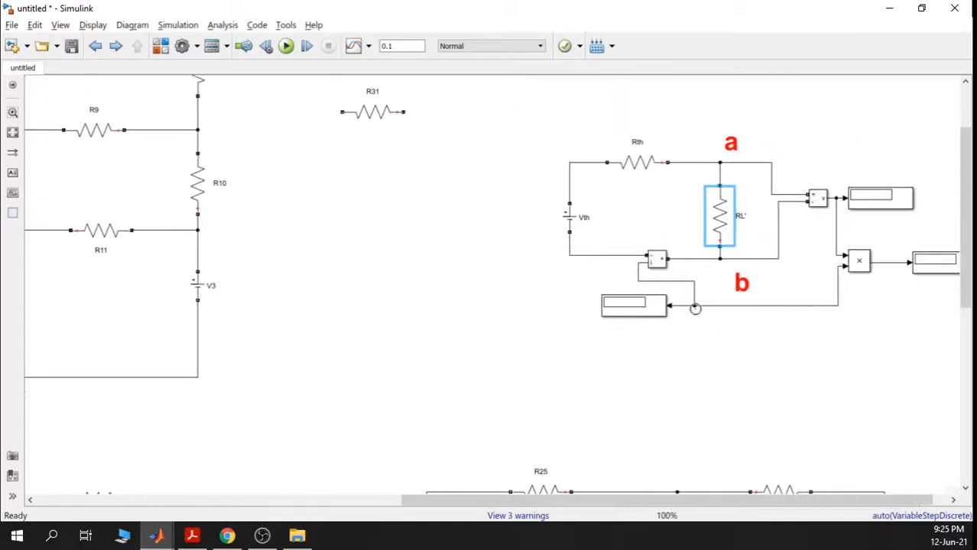
left_click_drag(428, 246, 796, 452)
scroll(425, 314, "down", 1)
left_click_drag(425, 314, 453, 370)
scroll(465, 367, "down", 2)
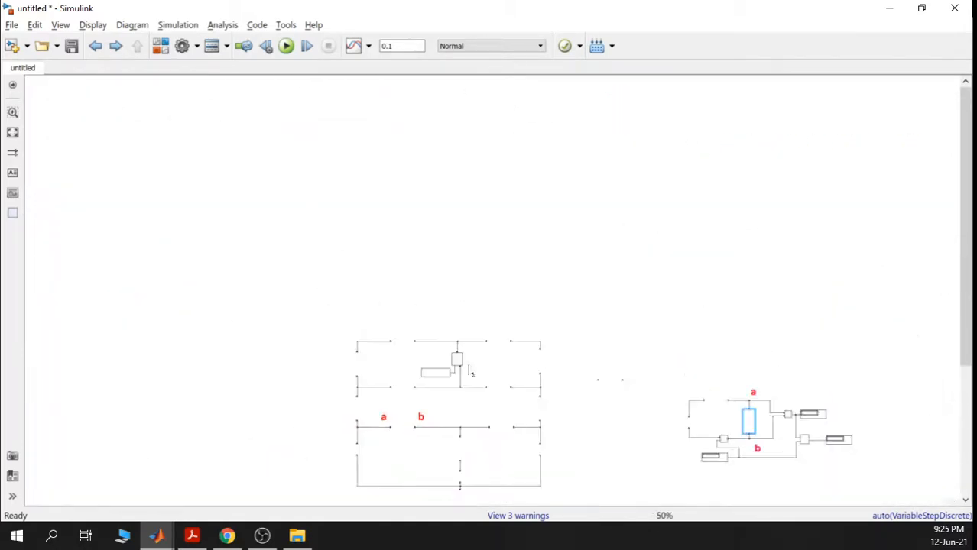
- Inspect the main circuit's RL resistor parameters and close them unchanged
left_click_drag(491, 407, 490, 280)
scroll(422, 363, "up", 4)
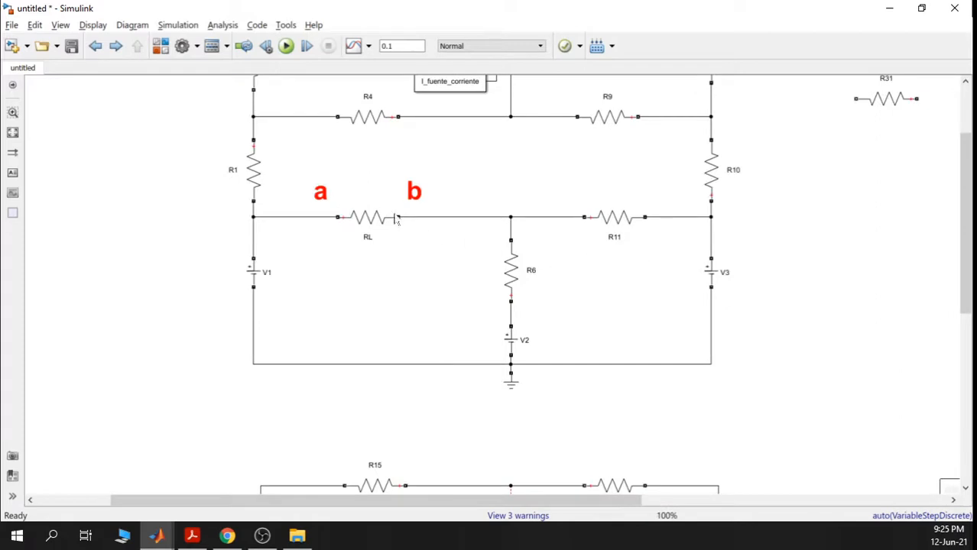
left_click(367, 236)
scroll(366, 233, "up", 1)
double_click(388, 224)
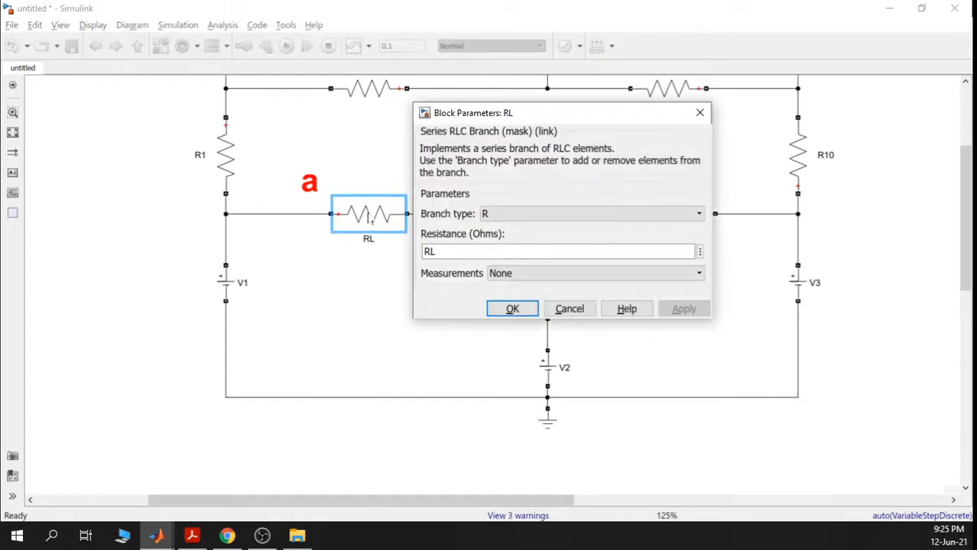
left_click(692, 114)
scroll(678, 239, "down", 2)
left_click_drag(643, 290, 450, 287)
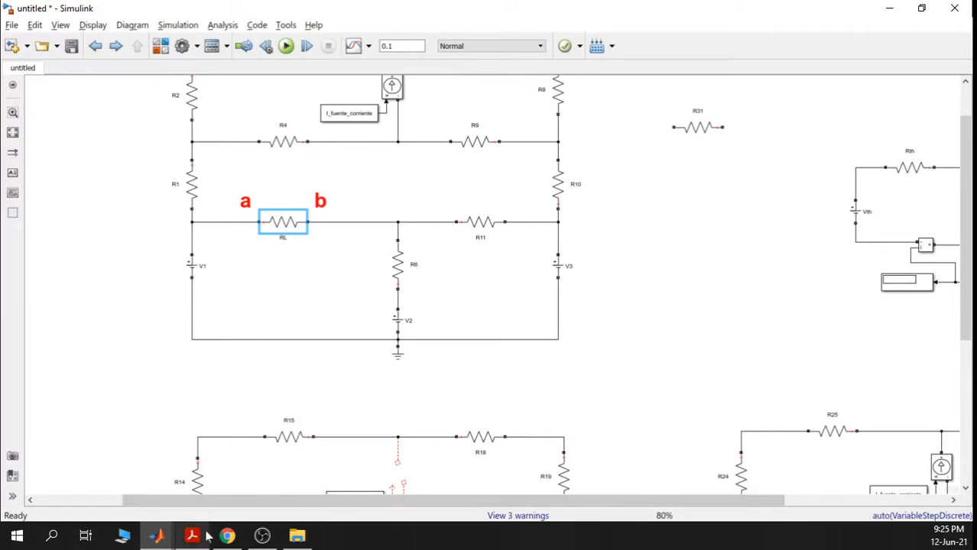
- Confirm RL=1 in the Untitled5 script, then select RL in the MATLAB workspace
left_click(158, 537)
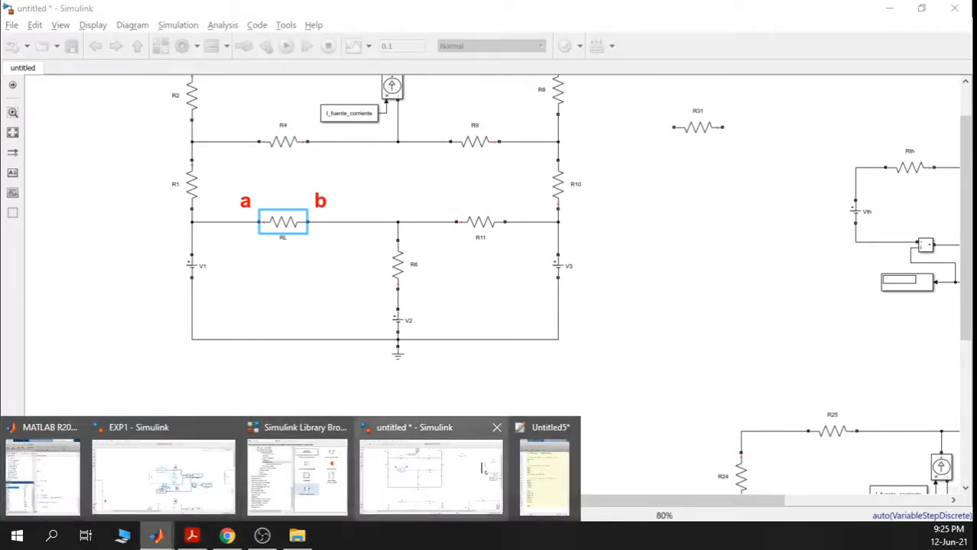
left_click(549, 470)
left_click_drag(566, 457, 522, 465)
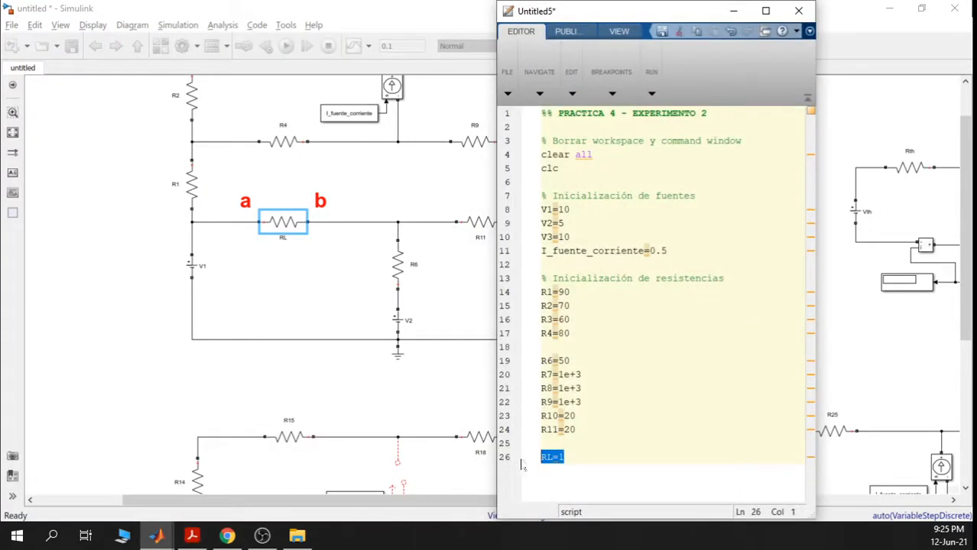
left_click(733, 10)
mouse_move(159, 537)
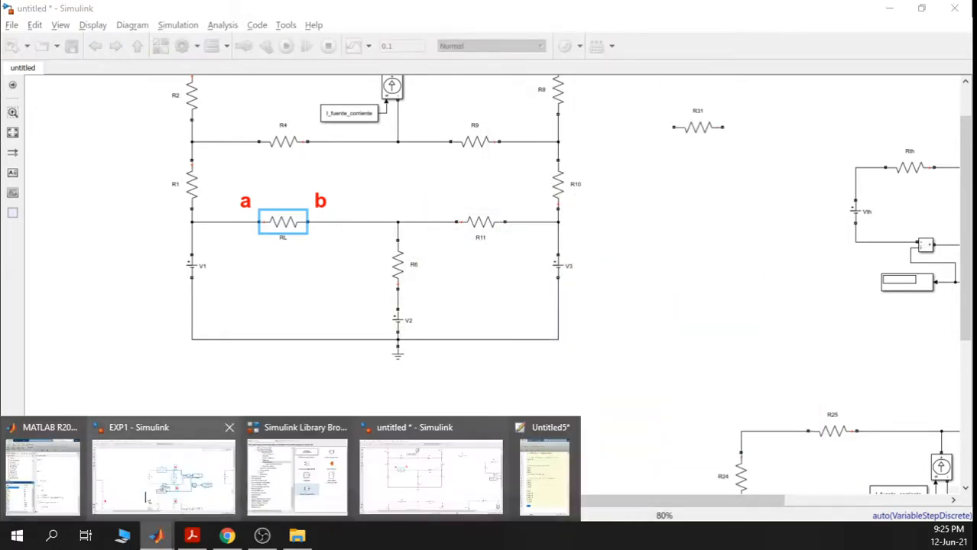
left_click(42, 477)
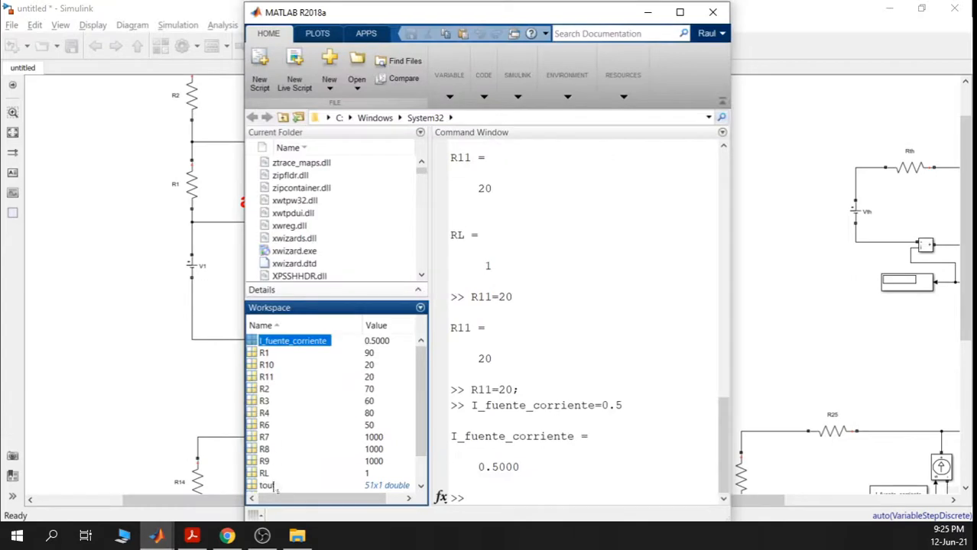
left_click(308, 476)
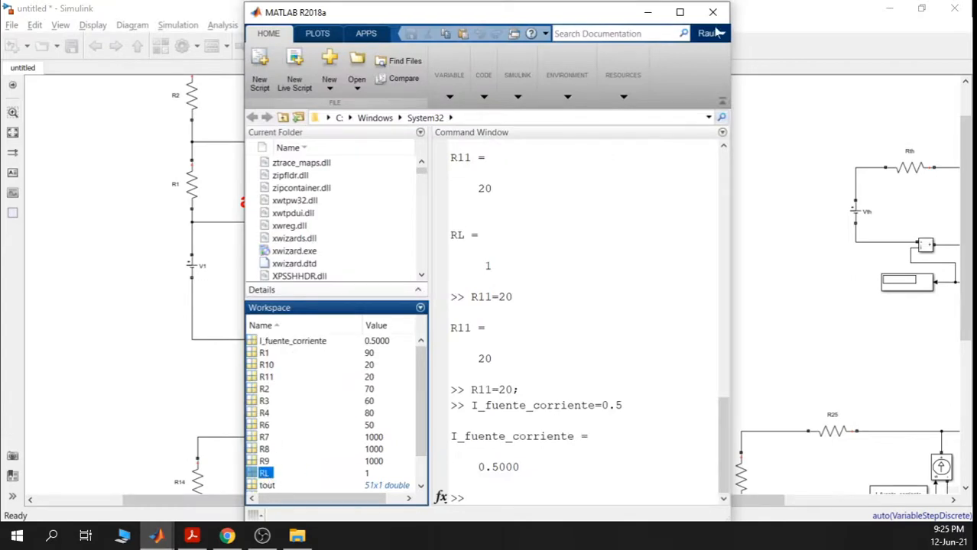
- Minimize MATLAB and delete stray resistor R31 beside the Vth–Rth–RL′ test circuit
left_click(647, 12)
scroll(712, 280, "down", 3)
left_click_drag(748, 250, 476, 296)
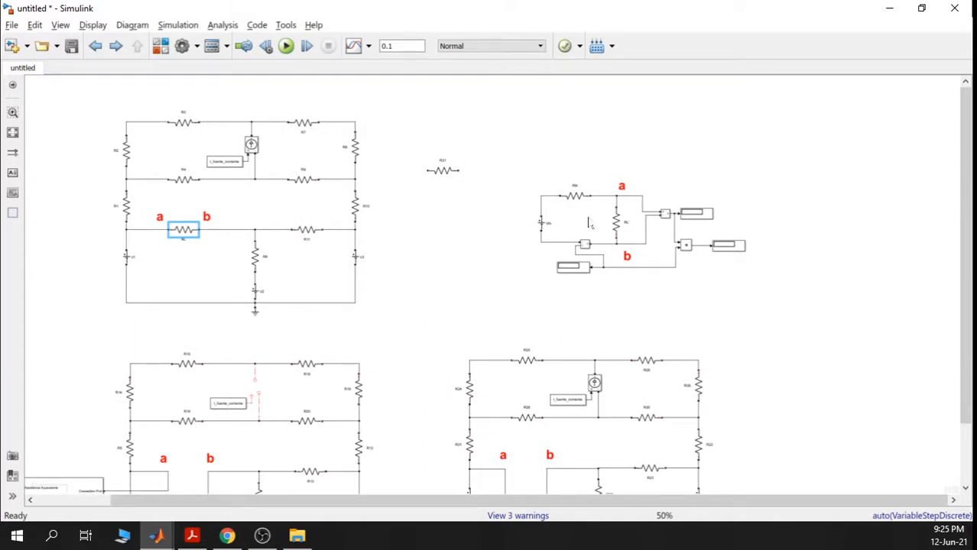
scroll(588, 223, "up", 5)
left_click_drag(587, 213, 497, 213)
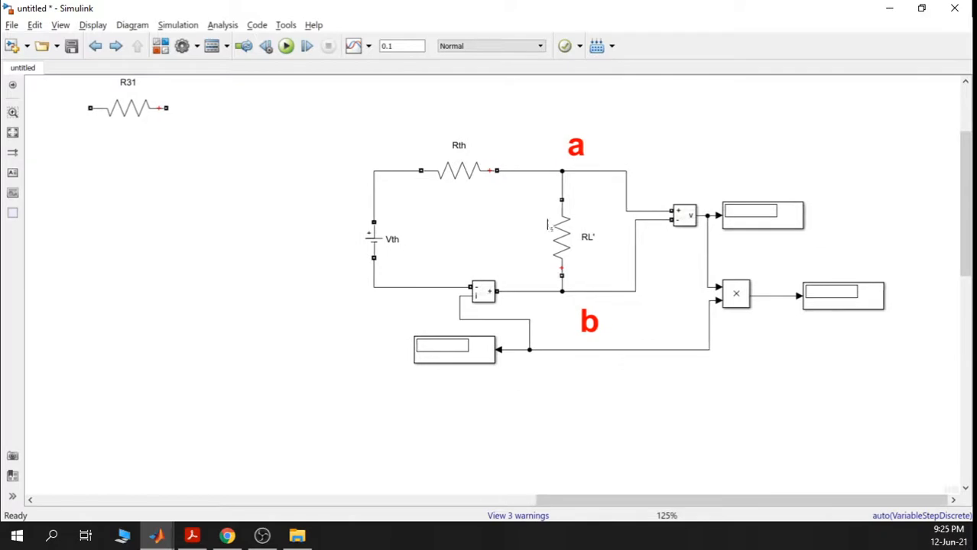
left_click(139, 113)
key("Delete")
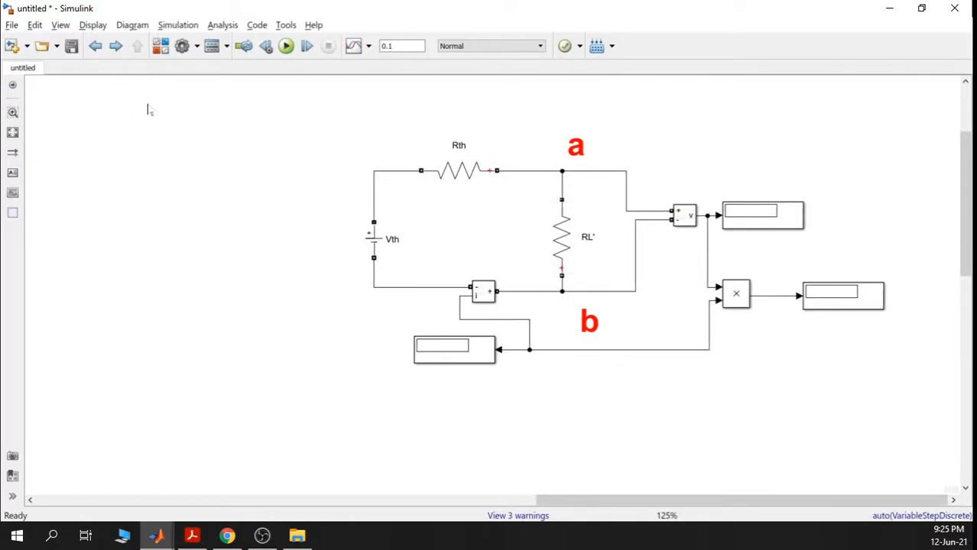
scroll(474, 223, "down", 1)
scroll(556, 225, "up", 2)
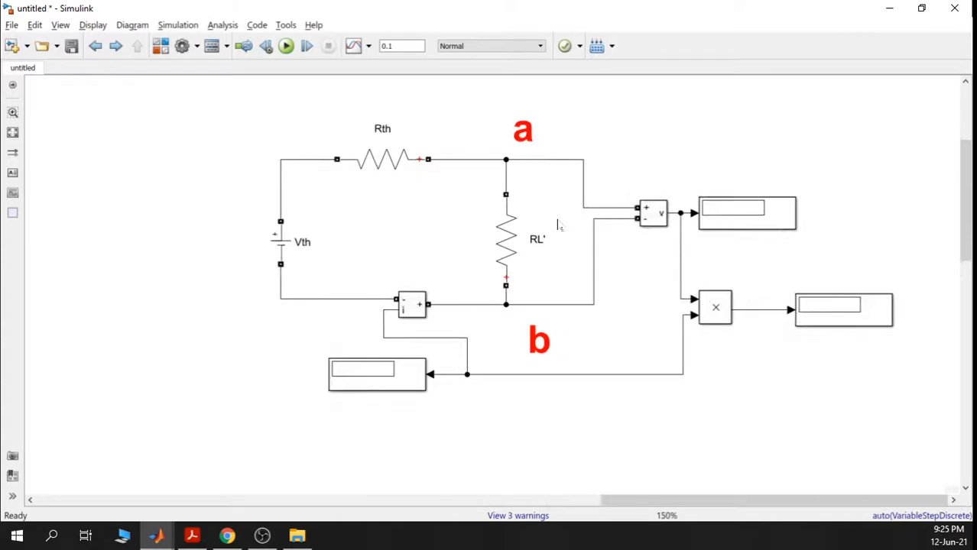
- Review the Vth source and Rth resistor parameters without changing them
left_click(280, 242)
double_click(281, 243)
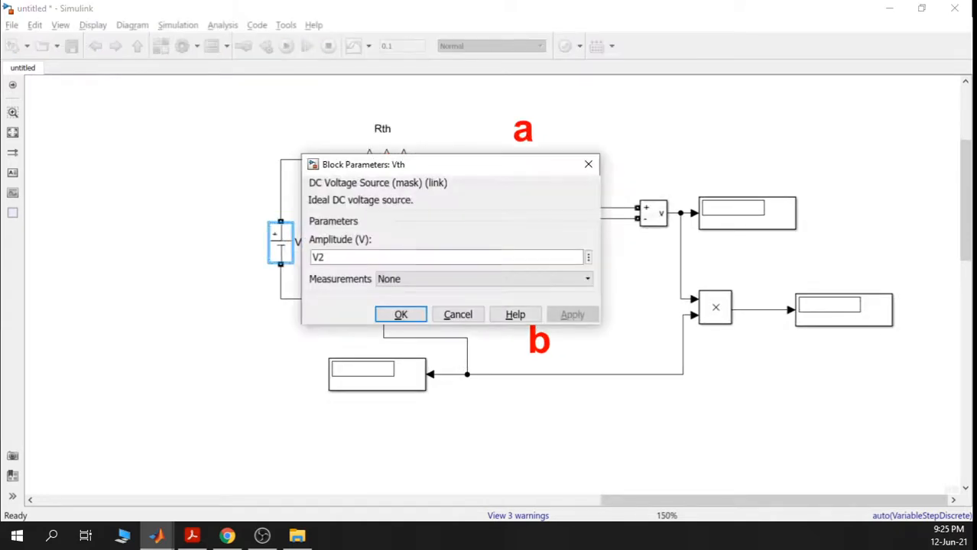
left_click(588, 163)
double_click(359, 155)
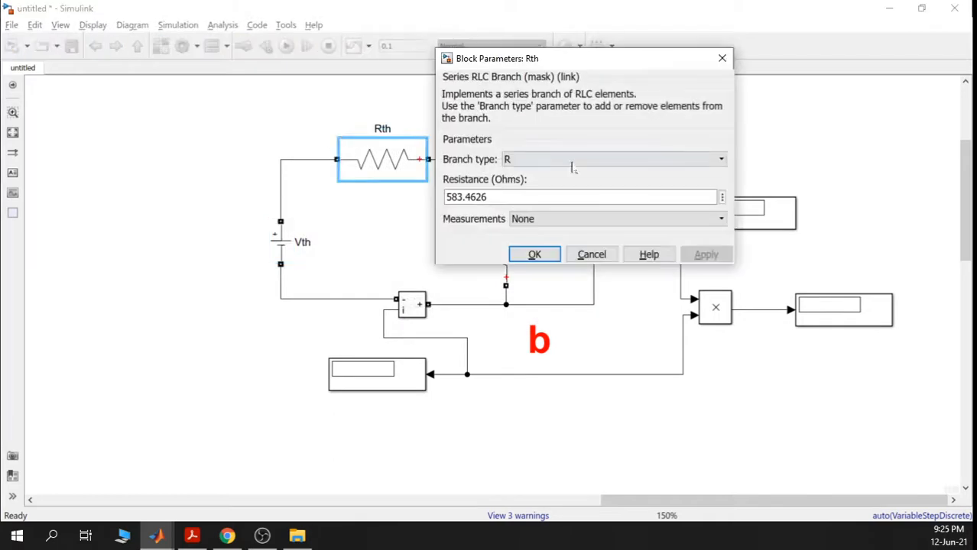
left_click(721, 58)
- Look up the lower circuit's measured Vthevenin reading, then return to the Thevenin circuit
scroll(370, 378, "down", 5)
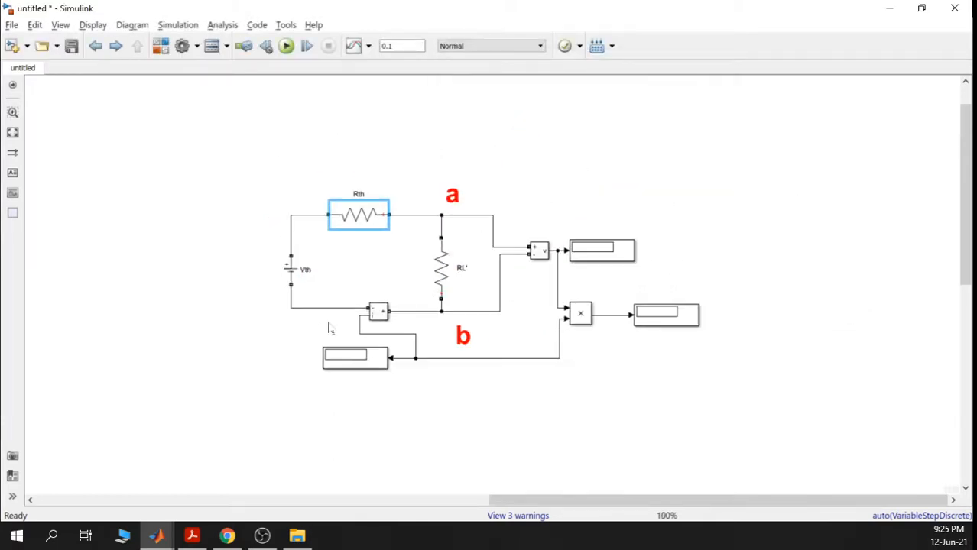
left_click_drag(369, 379, 411, 149)
left_click_drag(359, 366, 391, 107)
left_click_drag(409, 327, 424, 391)
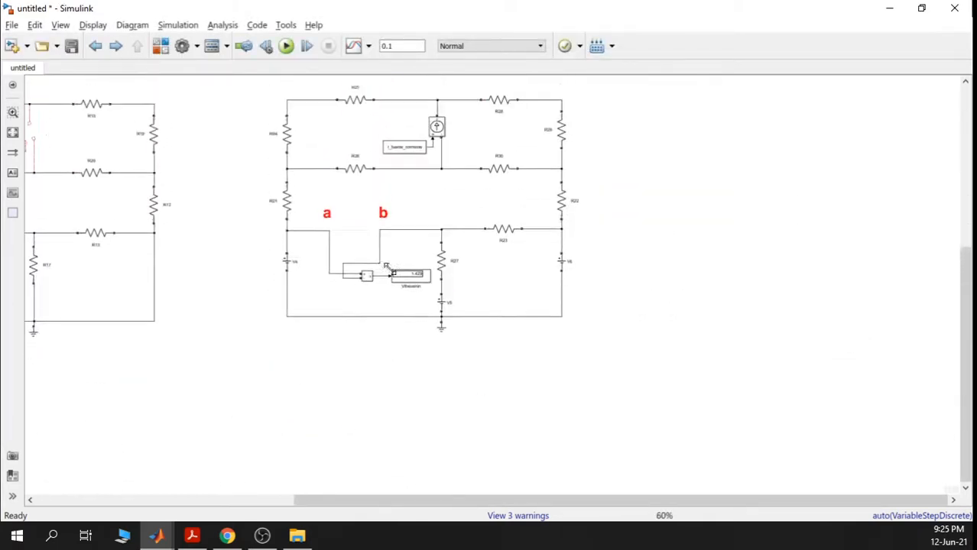
scroll(390, 272, "up", 5)
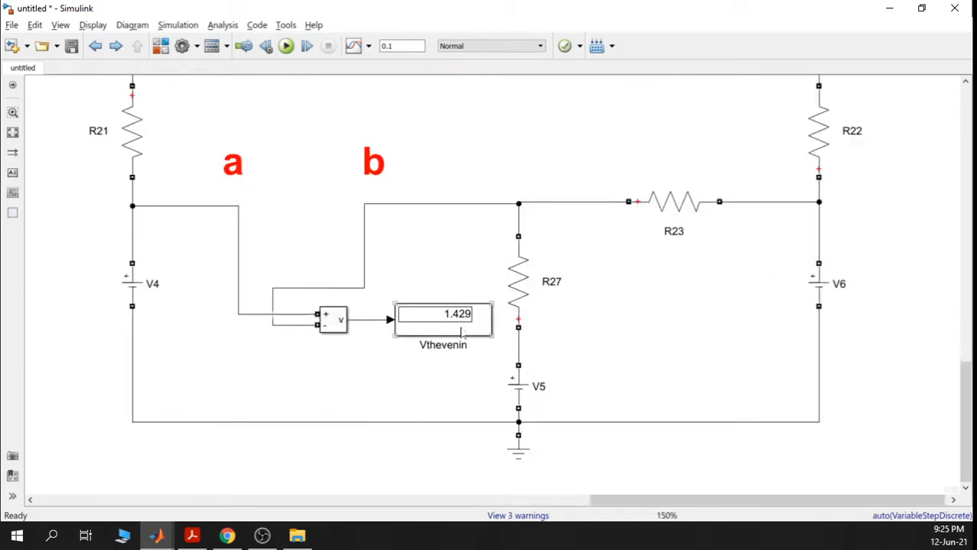
scroll(495, 304, "down", 6)
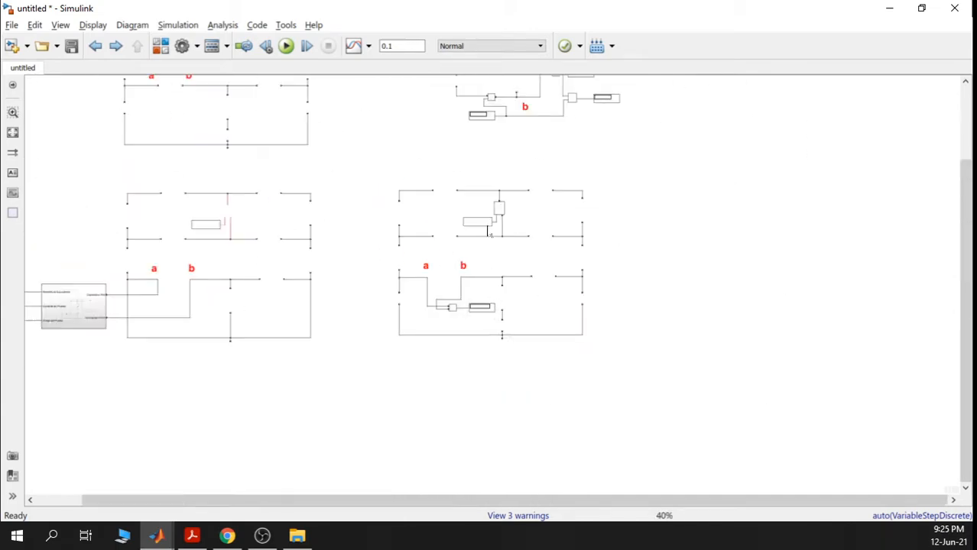
left_click_drag(472, 191, 450, 312)
scroll(456, 188, "up", 1)
scroll(459, 190, "up", 5)
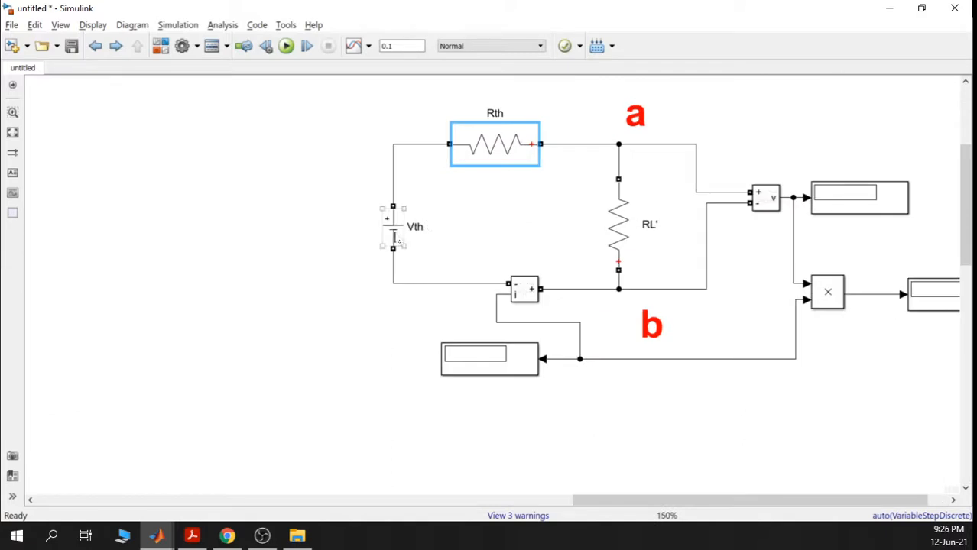
- Change the Vth source amplitude from V2 to 1.429
double_click(392, 227)
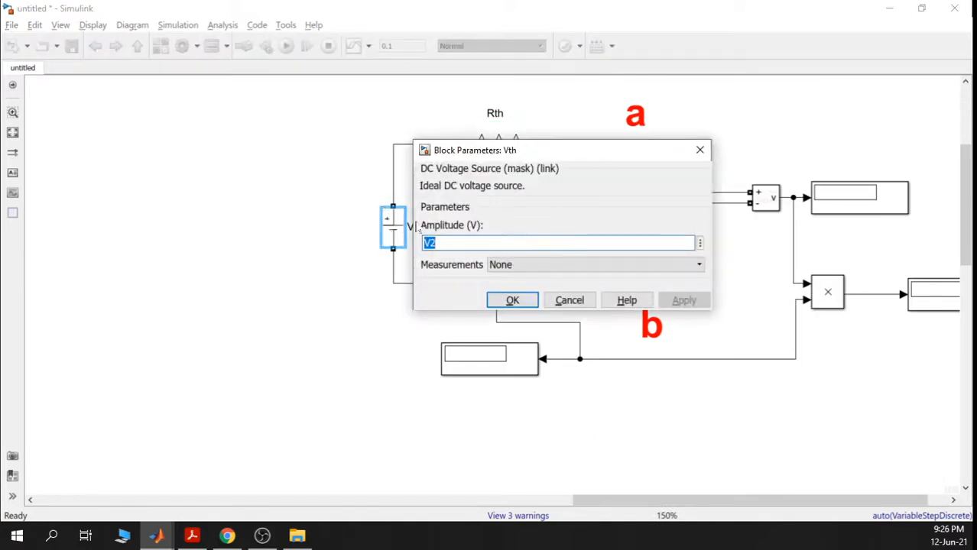
type("1.429")
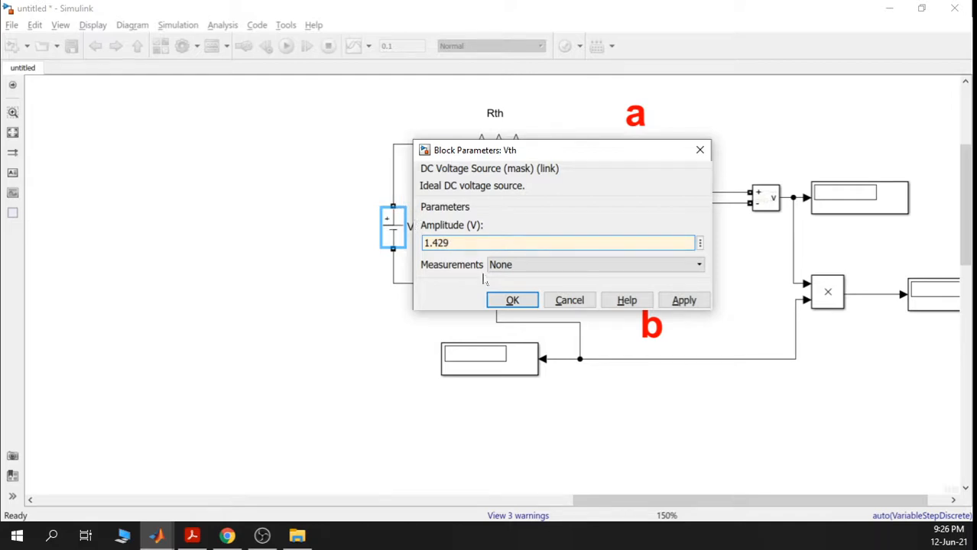
left_click(510, 299)
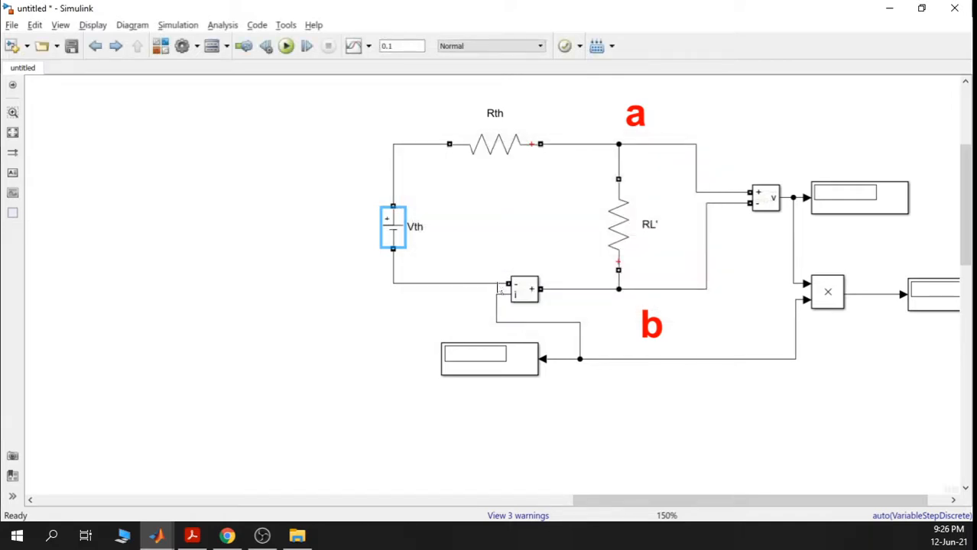
scroll(625, 263, "down", 5)
left_click_drag(553, 357, 589, 251)
left_click_drag(573, 461, 585, 367)
scroll(617, 372, "up", 1)
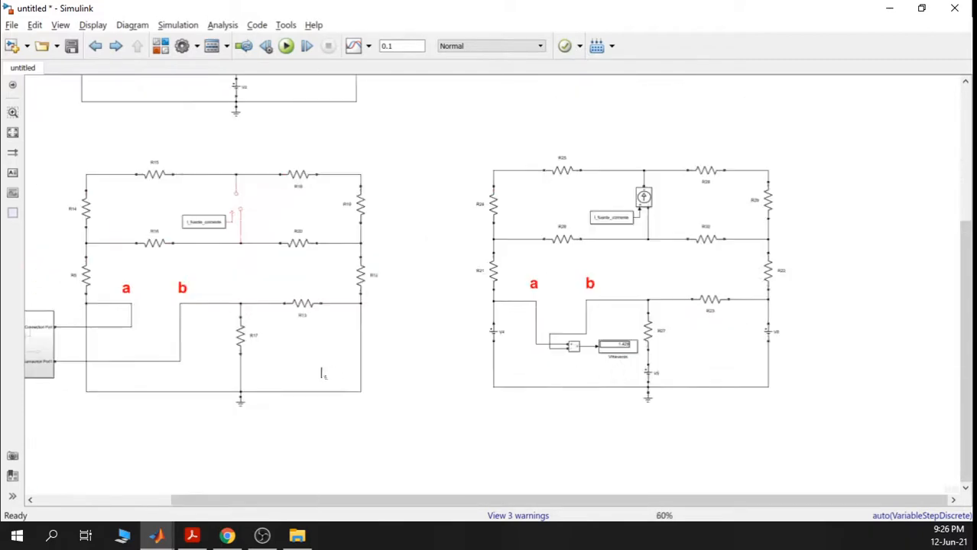
- Check the Ohmetro block's readings, then return to the Thevenin circuit
left_click_drag(322, 374, 670, 364)
scroll(229, 309, "up", 5)
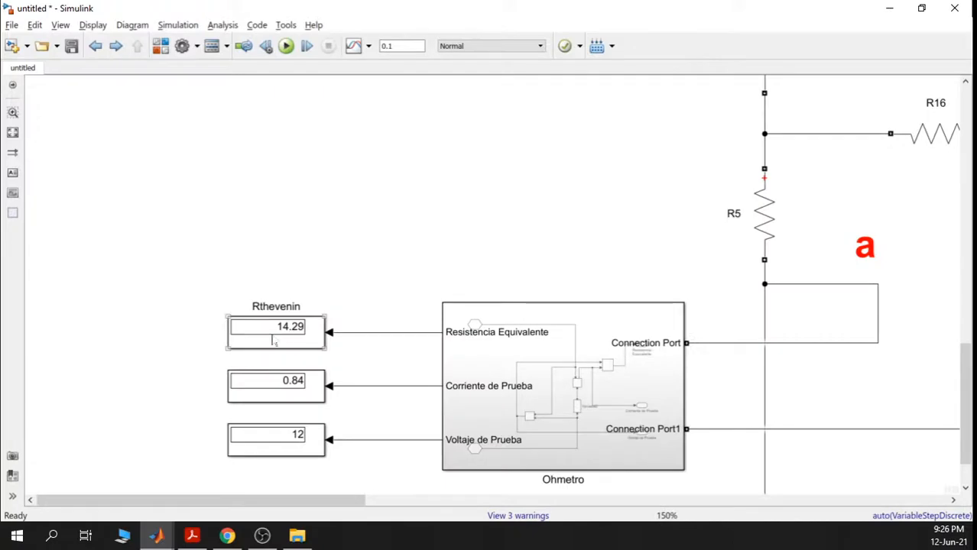
scroll(719, 344, "down", 5)
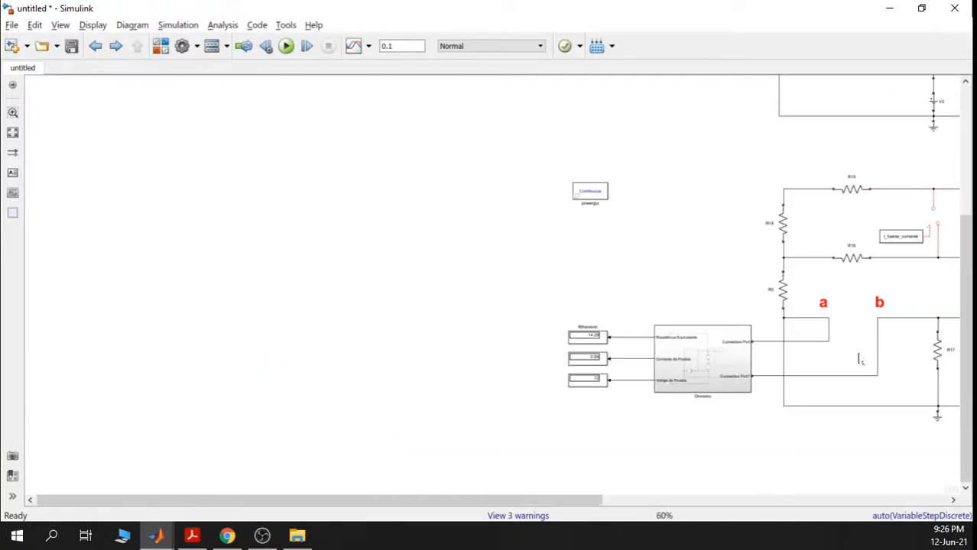
left_click_drag(840, 353, 284, 339)
scroll(764, 344, "up", 7)
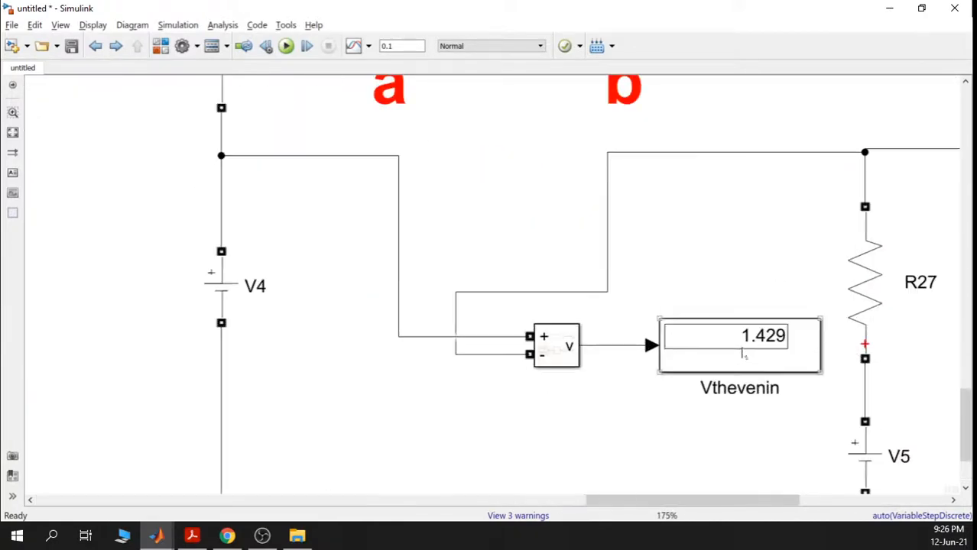
scroll(771, 347, "down", 8)
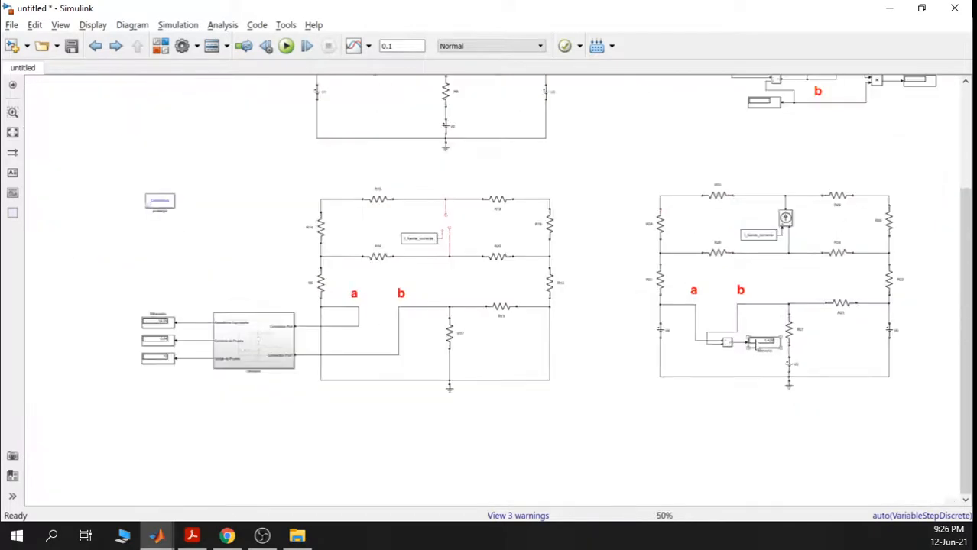
left_click_drag(735, 149, 578, 340)
scroll(612, 233, "up", 2)
- Set the Rth resistance to 14.29 ohms
double_click(615, 217)
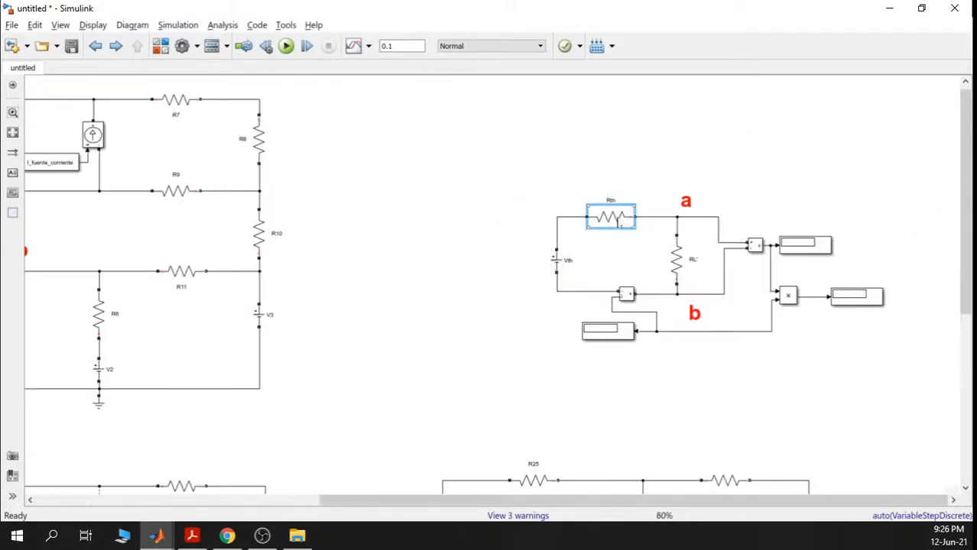
double_click(674, 255)
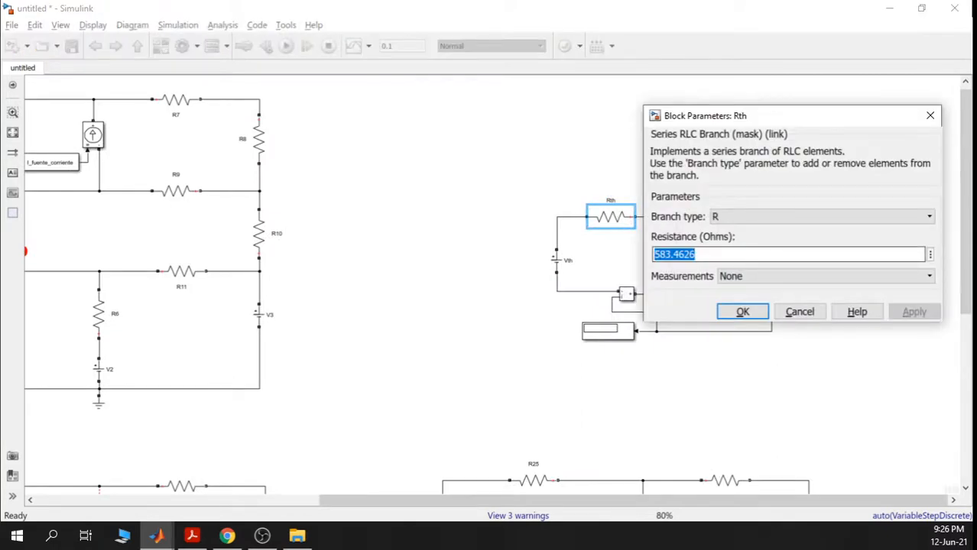
type("14.29")
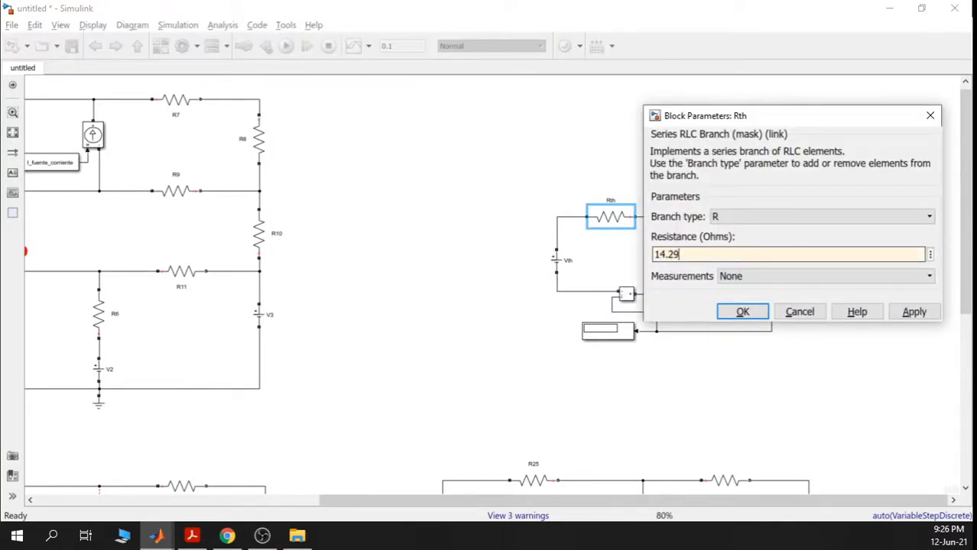
left_click(908, 313)
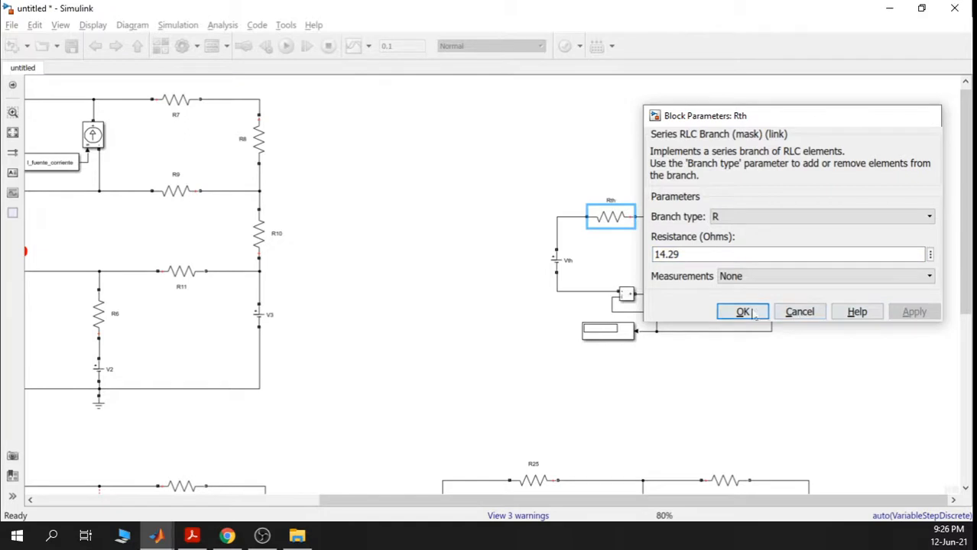
left_click(742, 312)
scroll(656, 247, "up", 1)
- Change the RL′ load resistance from R8 to the variable RL
scroll(499, 230, "right", 5)
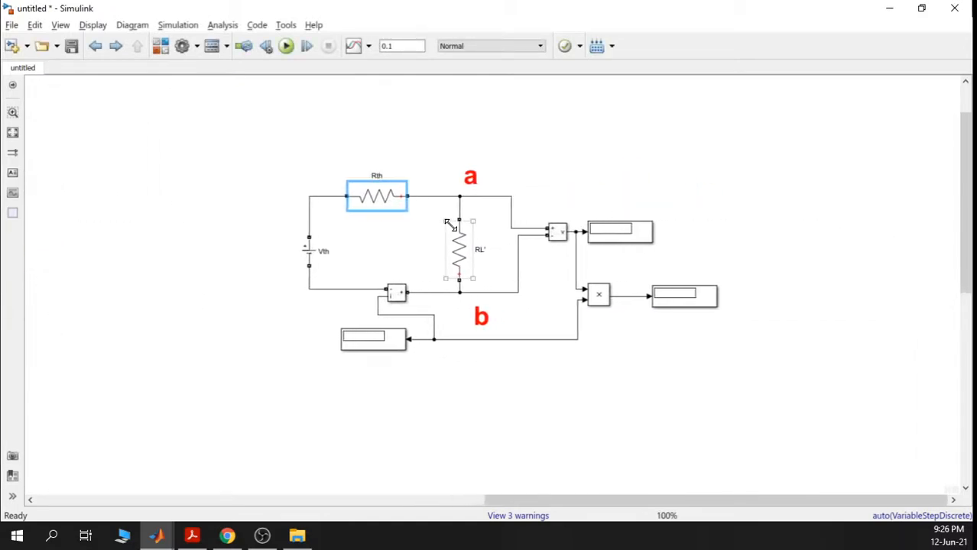
scroll(453, 222, "up", 1)
left_click(383, 231)
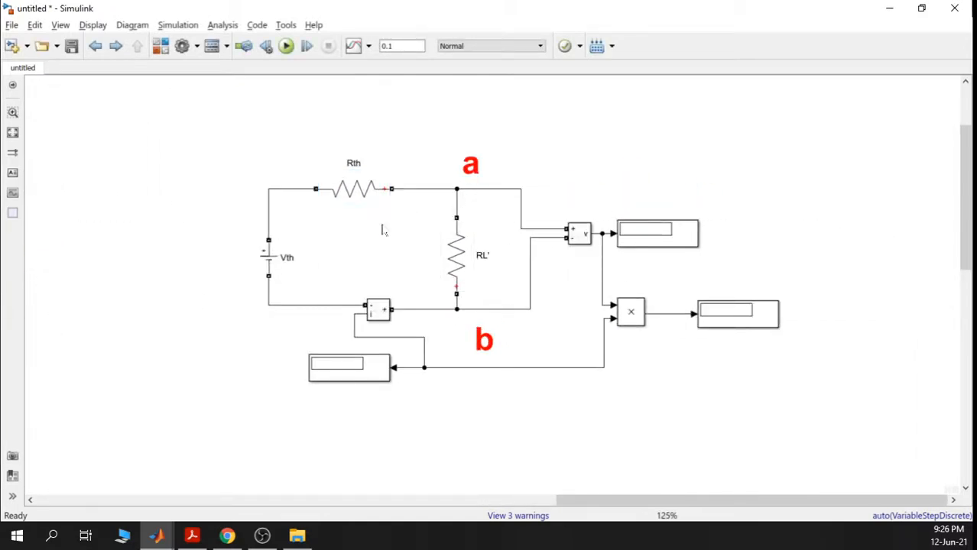
double_click(457, 257)
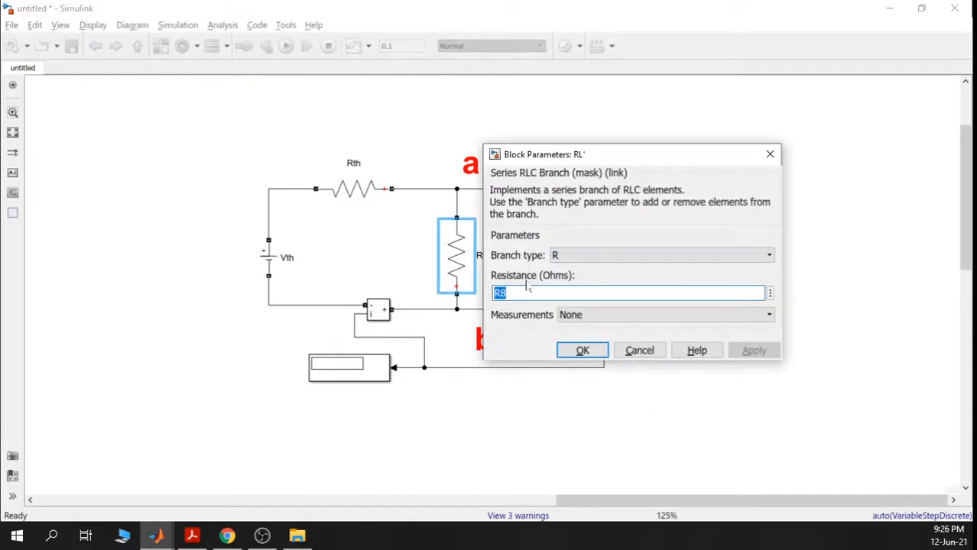
type("RL")
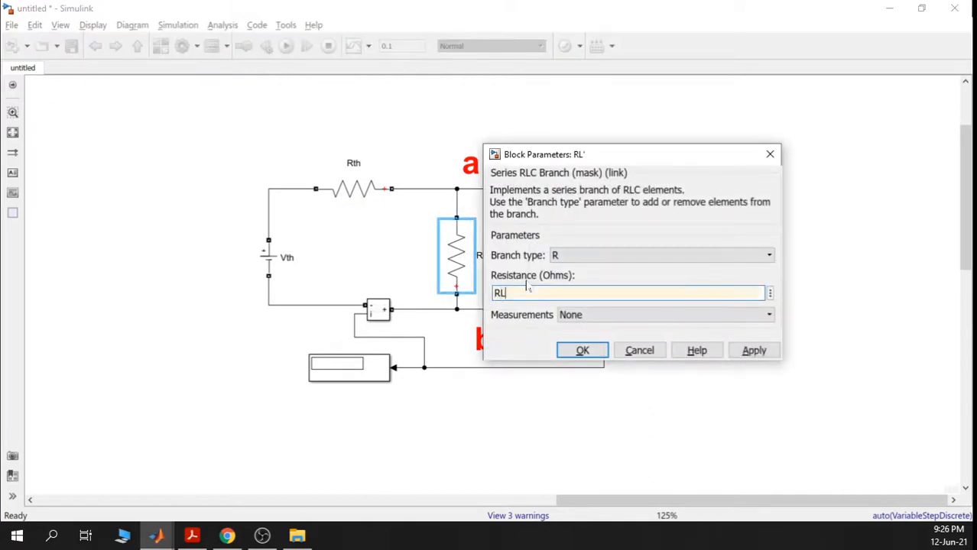
left_click(730, 350)
left_click(580, 350)
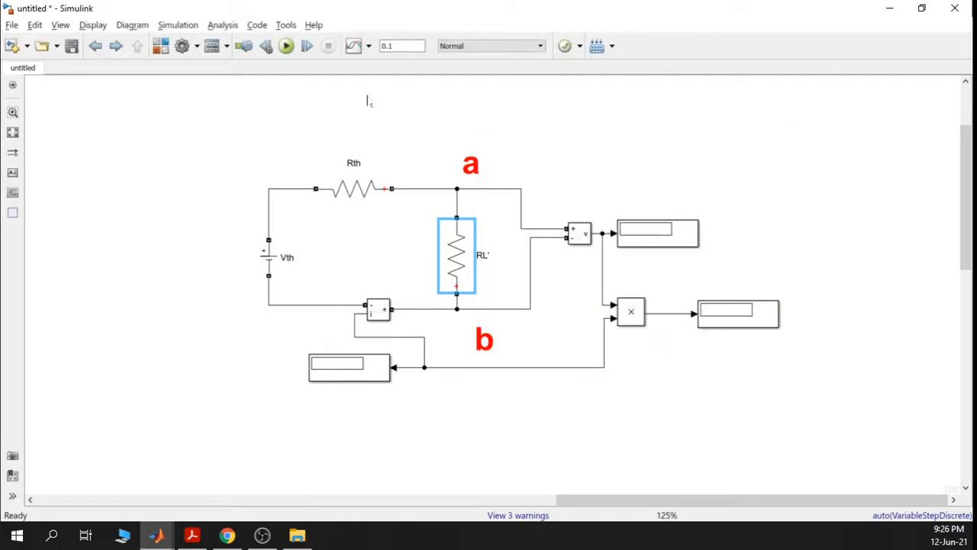
scroll(295, 137, "down", 2)
left_click_drag(232, 204, 582, 215)
- Copy the Voltage Measurement block and its Display to below RL near R6
scroll(582, 215, "up", 1)
scroll(581, 216, "down", 1)
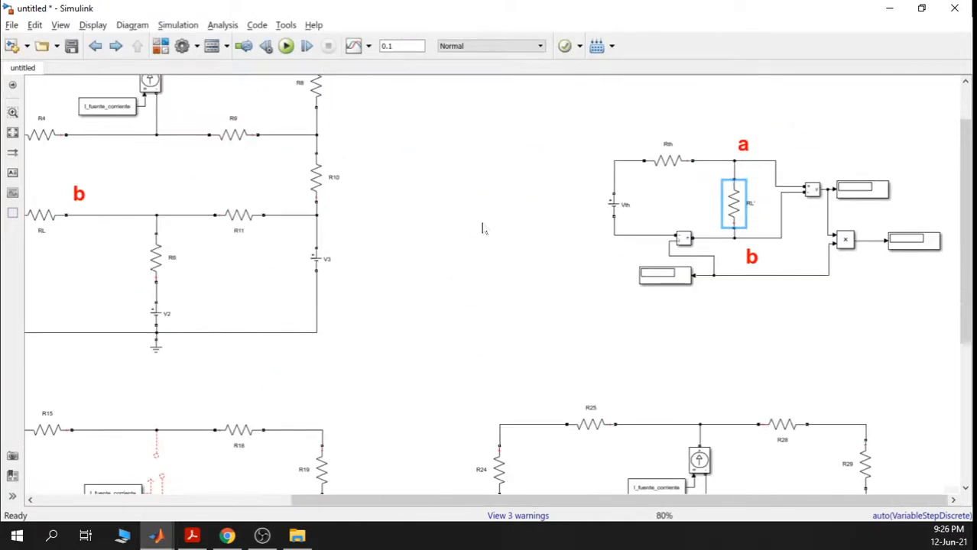
left_click_drag(410, 228, 537, 216)
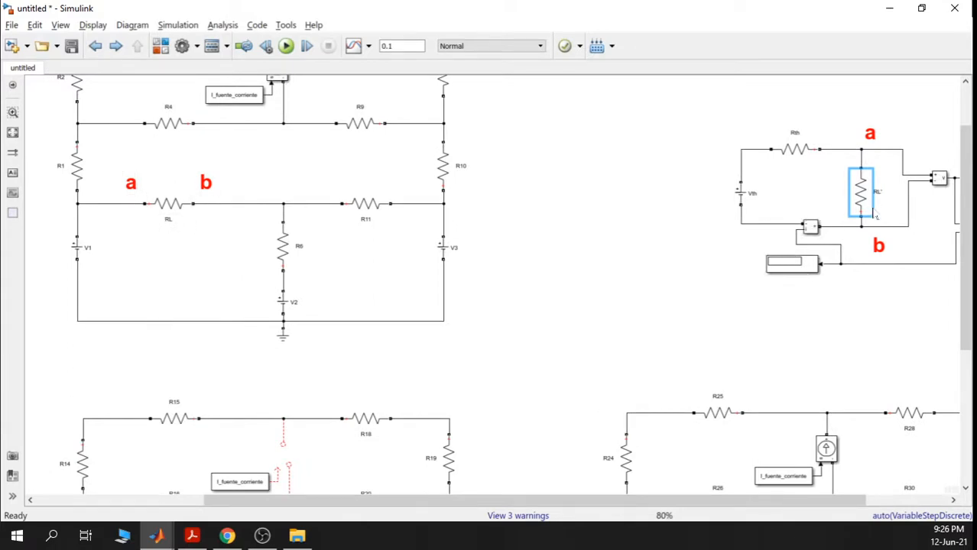
left_click_drag(798, 211, 619, 213)
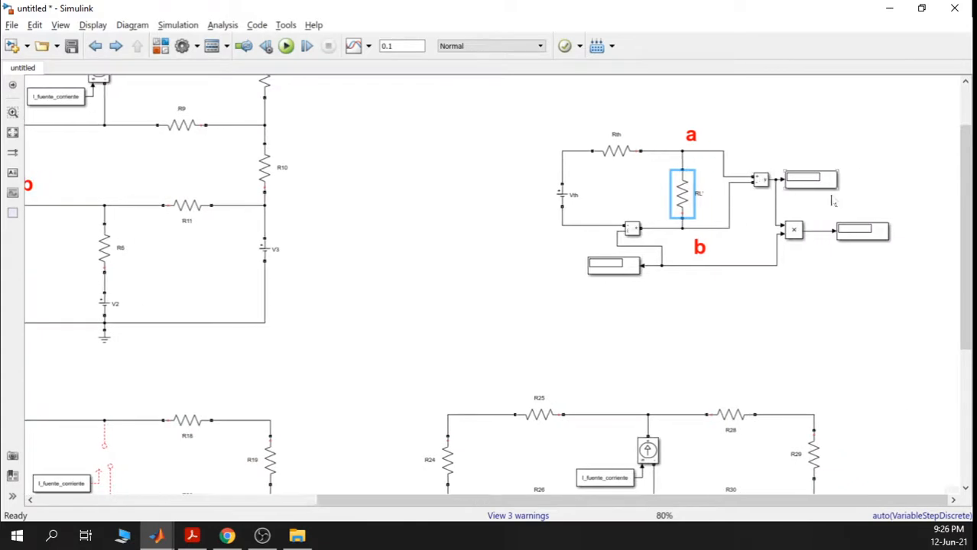
left_click_drag(831, 201, 743, 164)
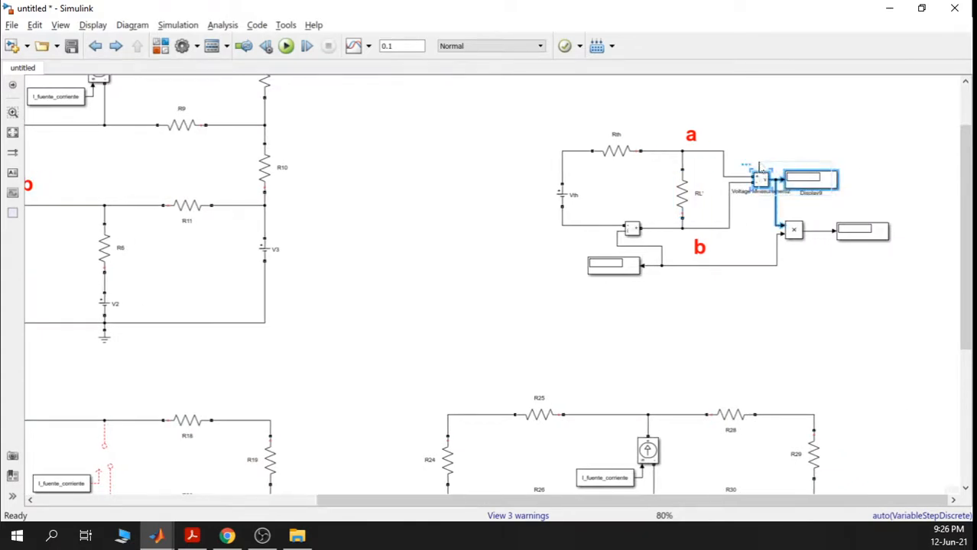
scroll(807, 227, "down", 2)
scroll(470, 257, "left", 5)
scroll(548, 259, "up", 4)
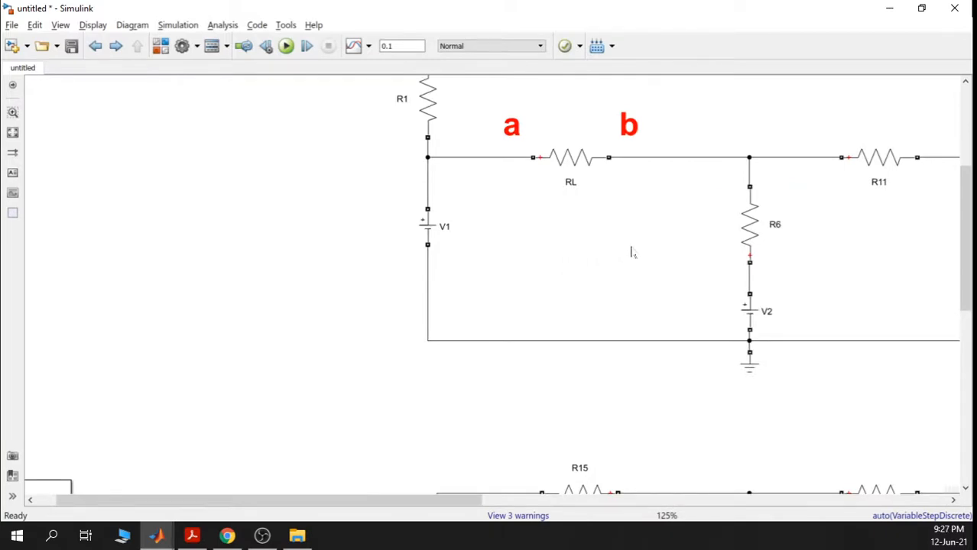
left_click_drag(632, 253, 478, 252)
scroll(594, 230, "down", 2)
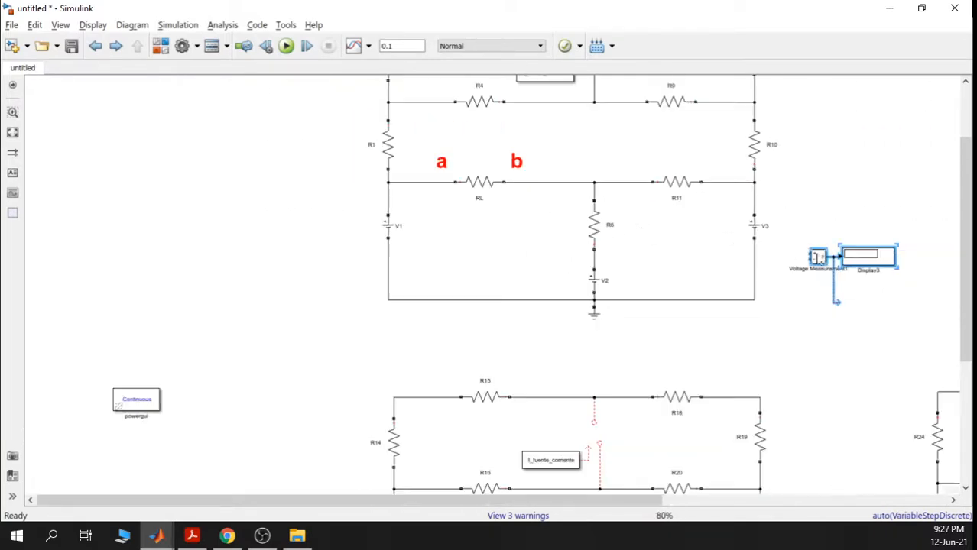
left_click_drag(817, 258, 516, 220)
- Pan between the Thevenin circuit and the original a/b circuit to review the copied meter
scroll(516, 220, "up", 2)
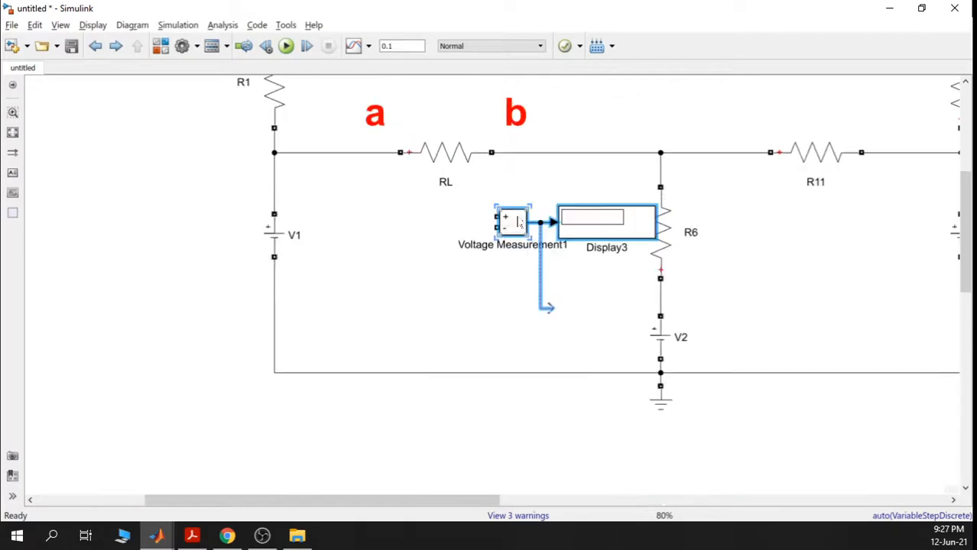
scroll(516, 220, "down", 3)
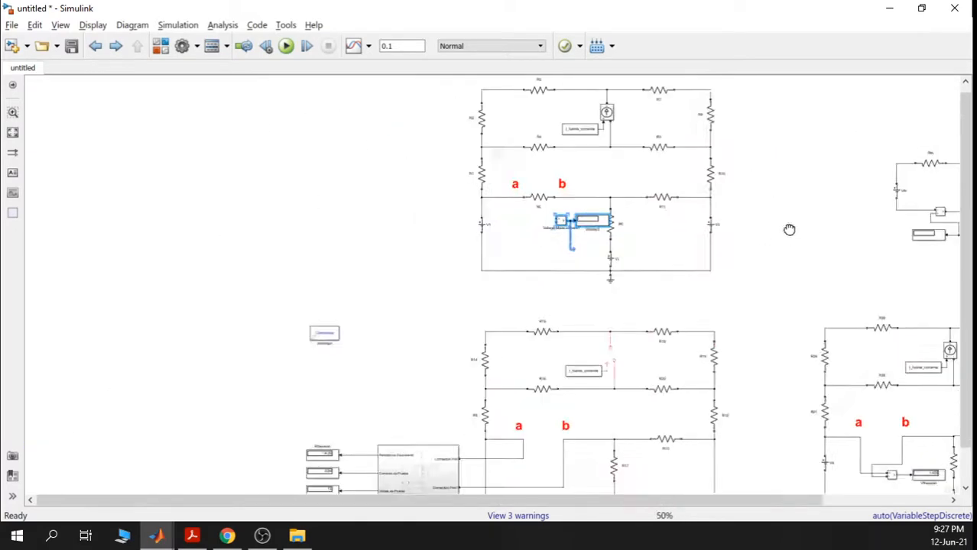
left_click_drag(789, 229, 402, 242)
scroll(722, 177, "up", 4)
scroll(466, 205, "down", 1)
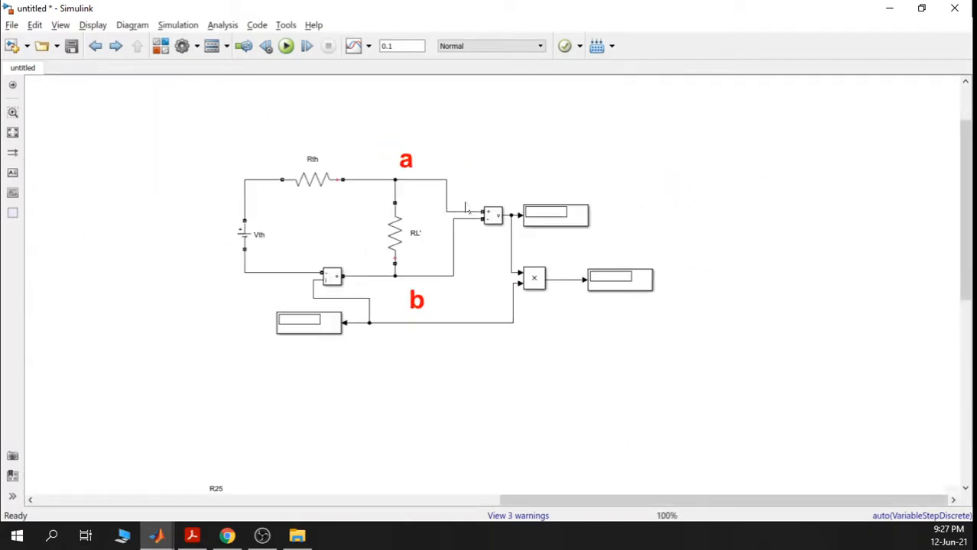
scroll(280, 270, "down", 1)
left_click_drag(230, 275, 654, 233)
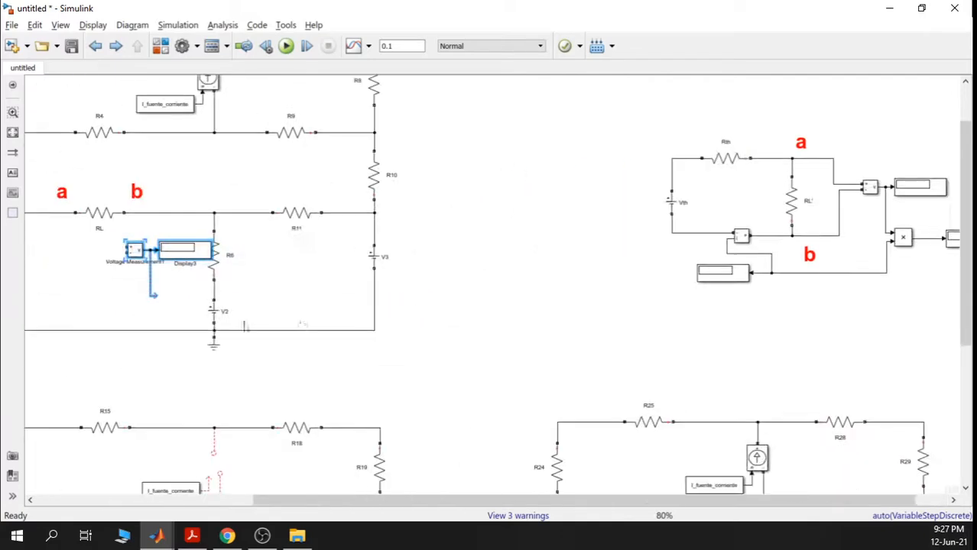
left_click_drag(245, 325, 358, 301)
left_click_drag(192, 282, 278, 282)
scroll(283, 281, "up", 1)
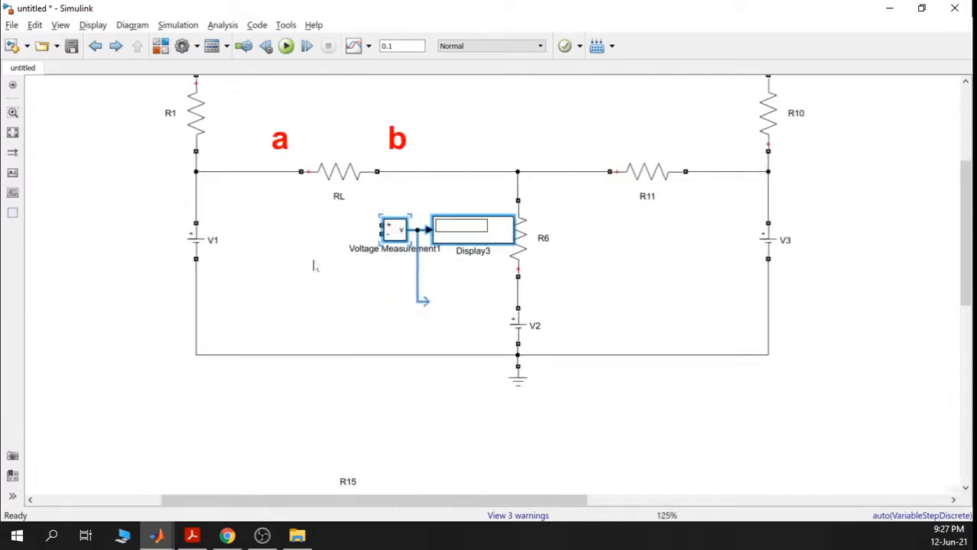
scroll(357, 215, "up", 2)
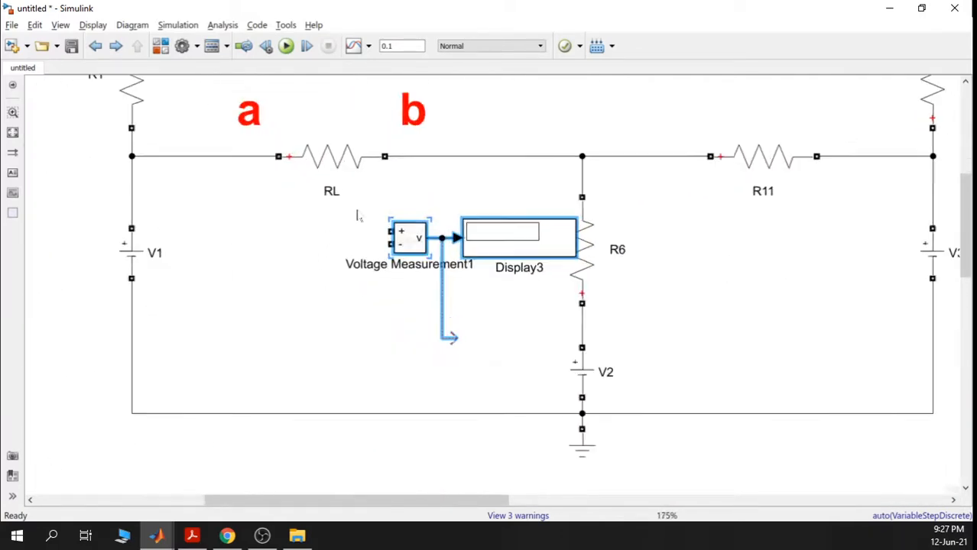
- Delete the copied meter's loose lines and rotate the Voltage Measurement1 block with Ctrl+R
left_click_drag(386, 229, 361, 230)
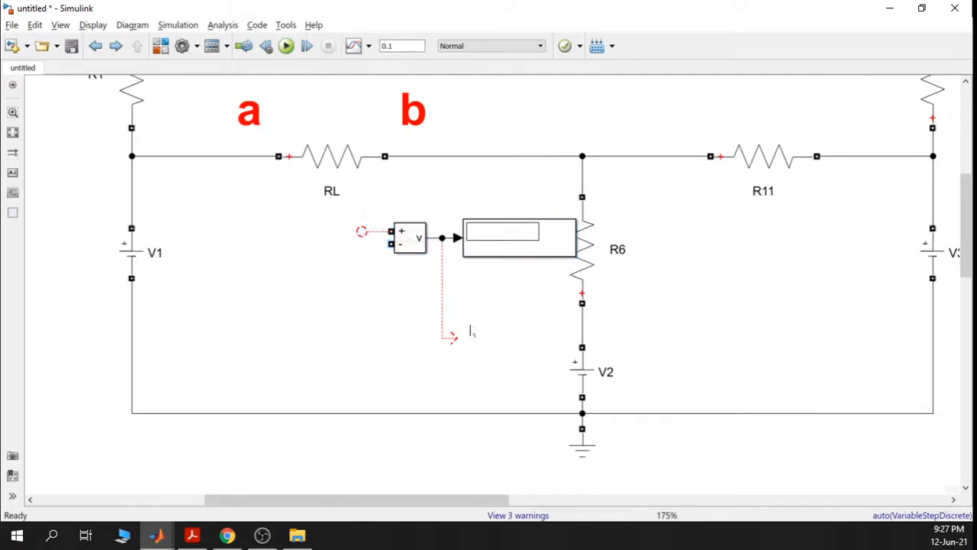
left_click_drag(471, 333, 393, 284)
key("Delete")
left_click(440, 239)
key("Delete")
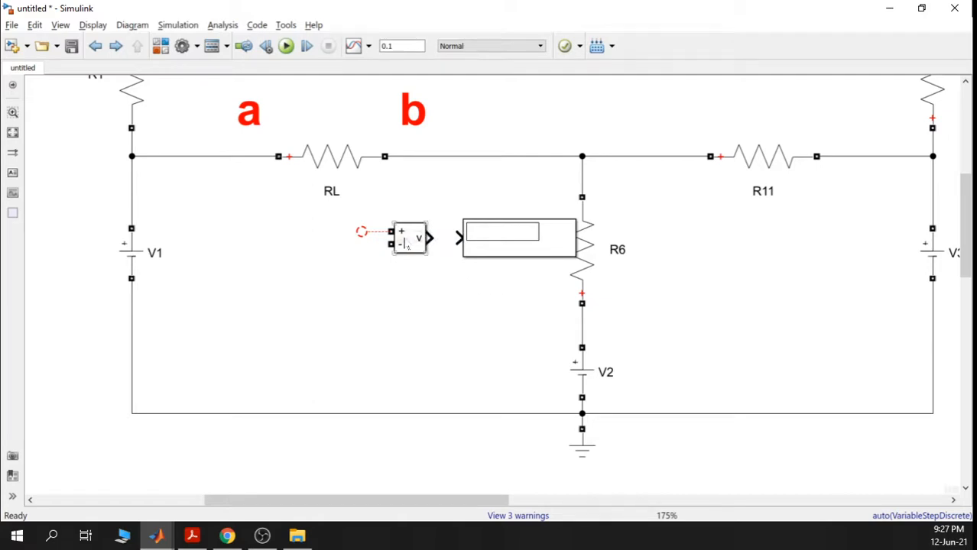
left_click(407, 243)
key("ctrl+r")
key("ctrl+r")
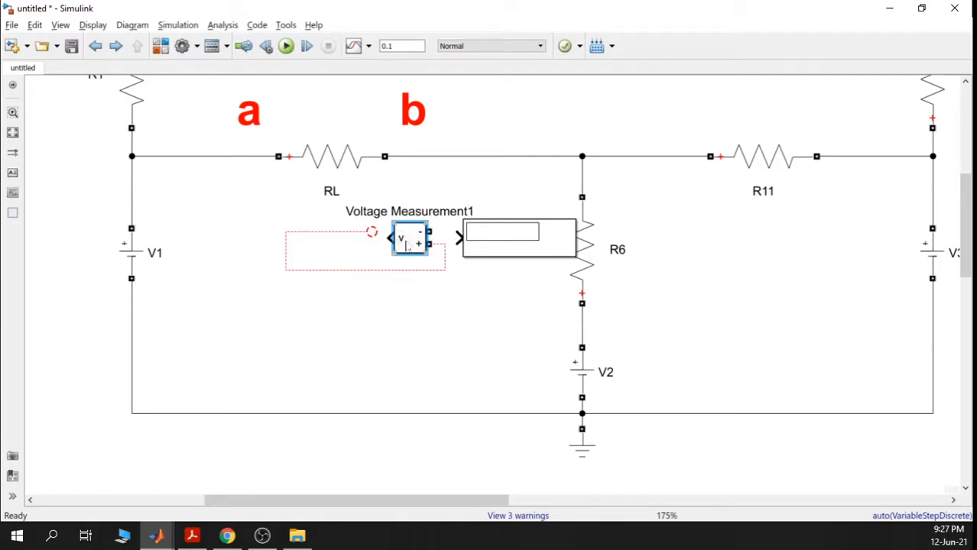
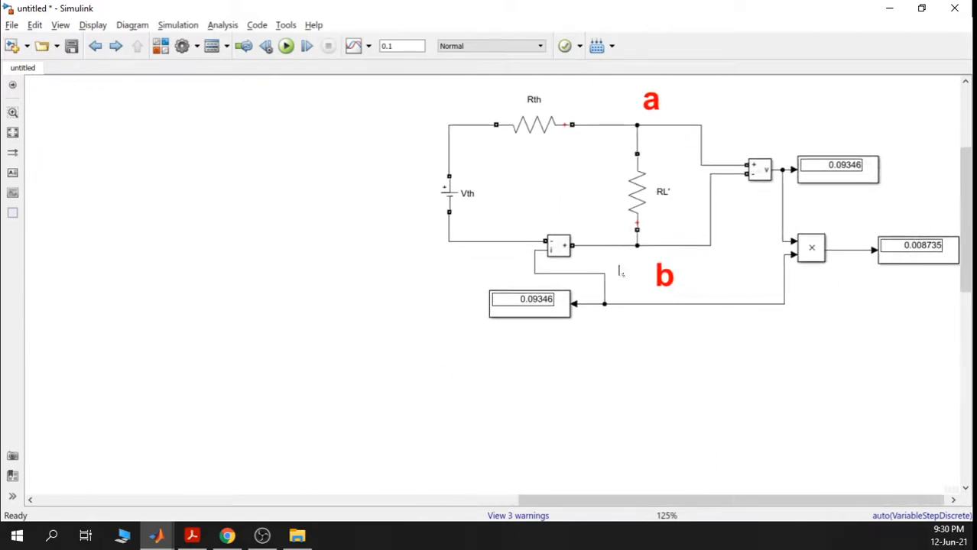
- Pan and zoom between the original a-b circuit and the right-side Thevenin circuit to review their displays
scroll(541, 303, "up", 3)
left_click(539, 303)
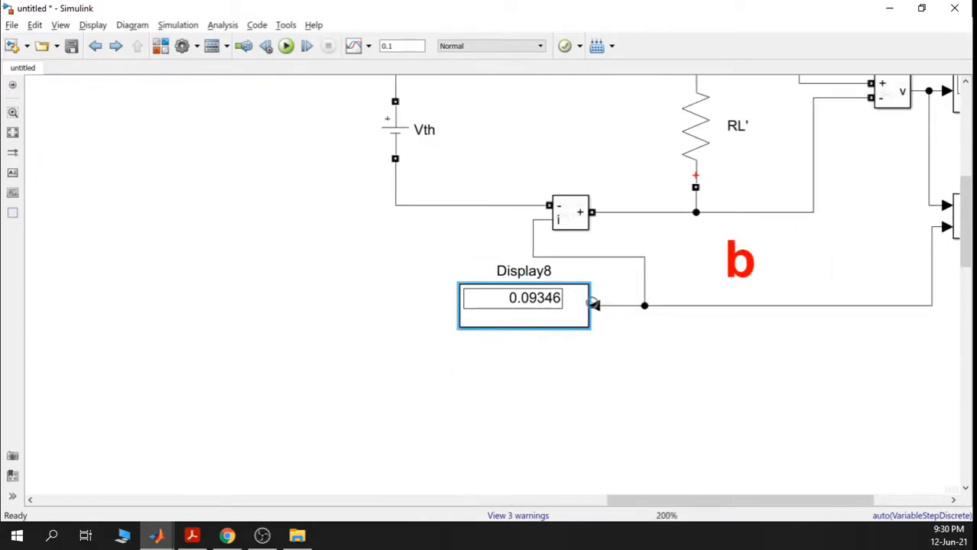
scroll(535, 351, "down", 3)
left_click_drag(434, 325, 773, 320)
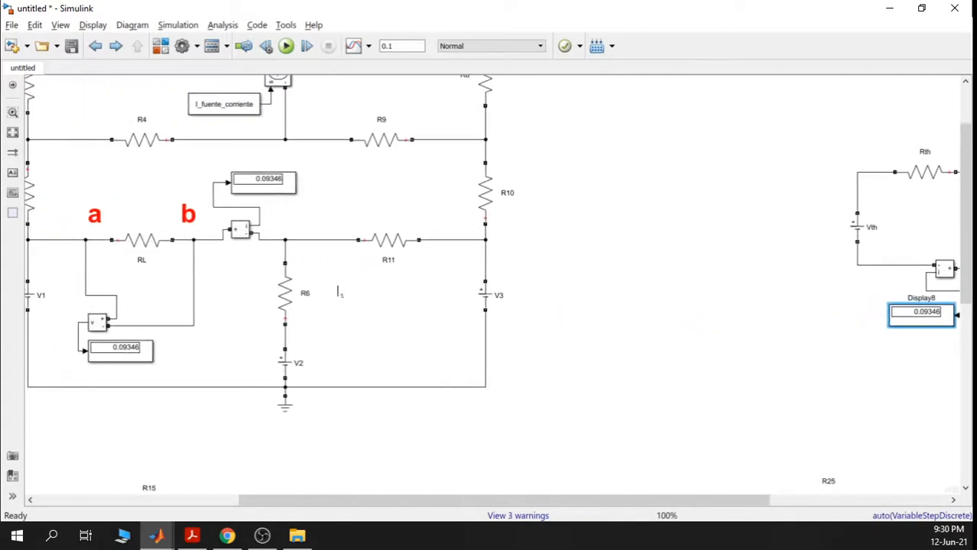
left_click_drag(157, 302, 303, 297)
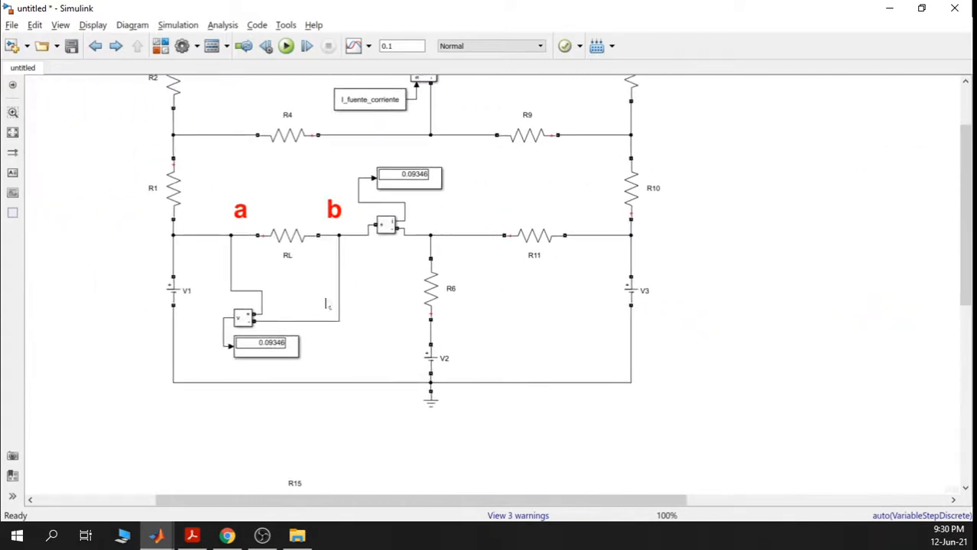
scroll(416, 180, "up", 4)
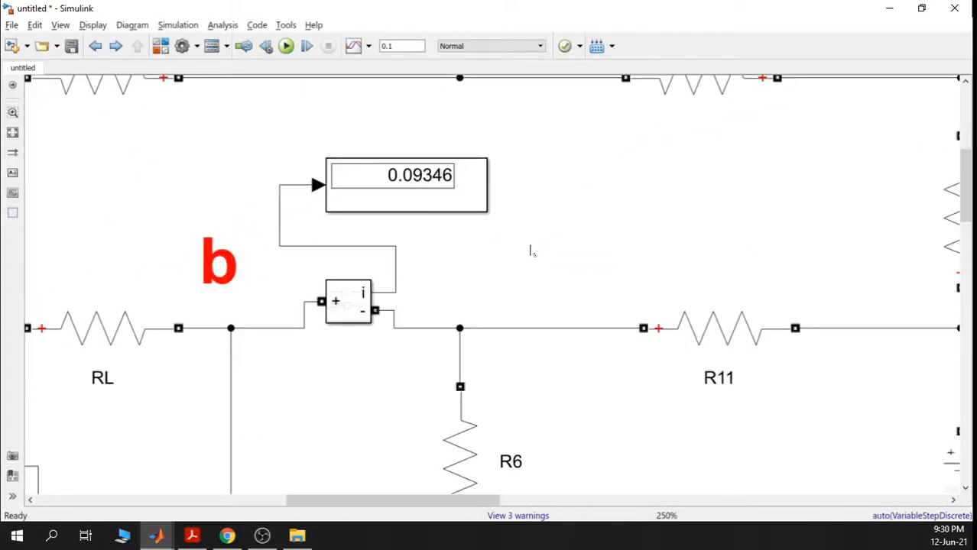
scroll(630, 241, "down", 6)
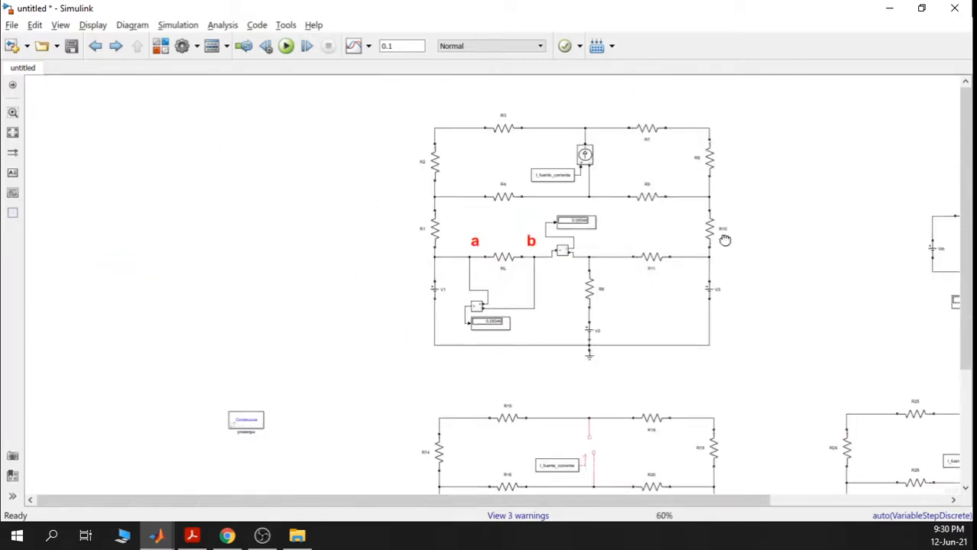
left_click_drag(726, 235, 519, 252)
scroll(519, 252, "down", 3)
- Marquee-select the right circuit, then the left circuit, and clear the selection
left_click_drag(643, 116, 946, 294)
scroll(514, 219, "down", 1)
scroll(527, 229, "up", 1)
left_click_drag(544, 319, 216, 98)
left_click(577, 160)
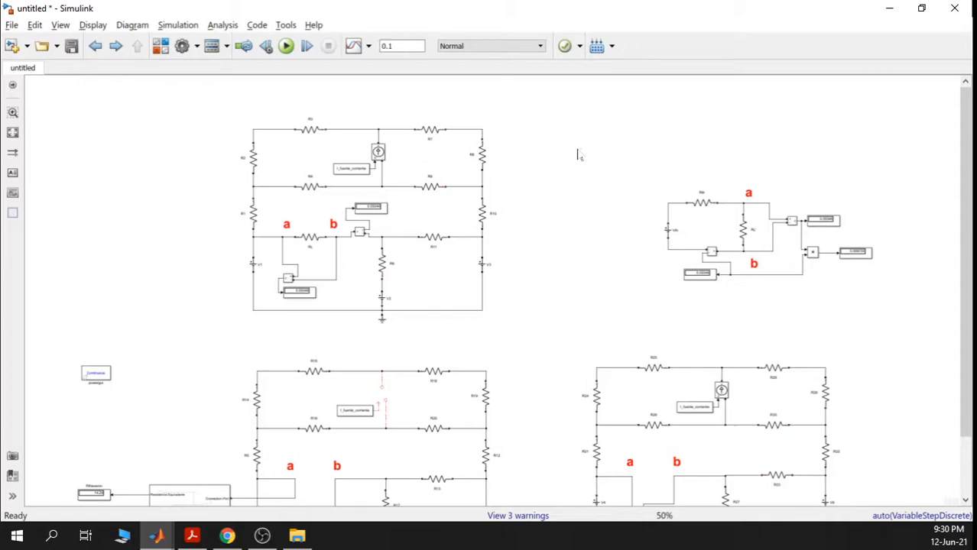
scroll(709, 217, "up", 2)
left_click(700, 204)
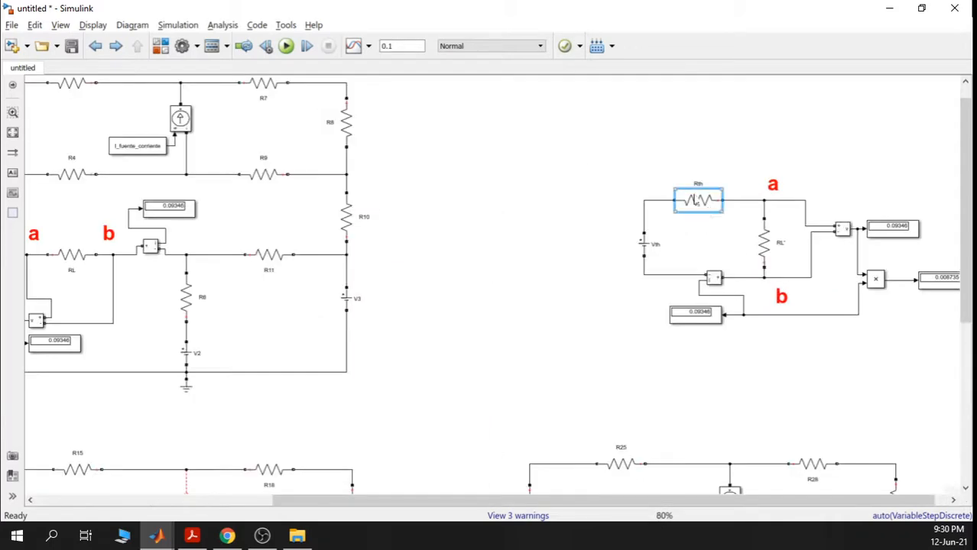
scroll(717, 225, "up", 1)
scroll(735, 254, "down", 3)
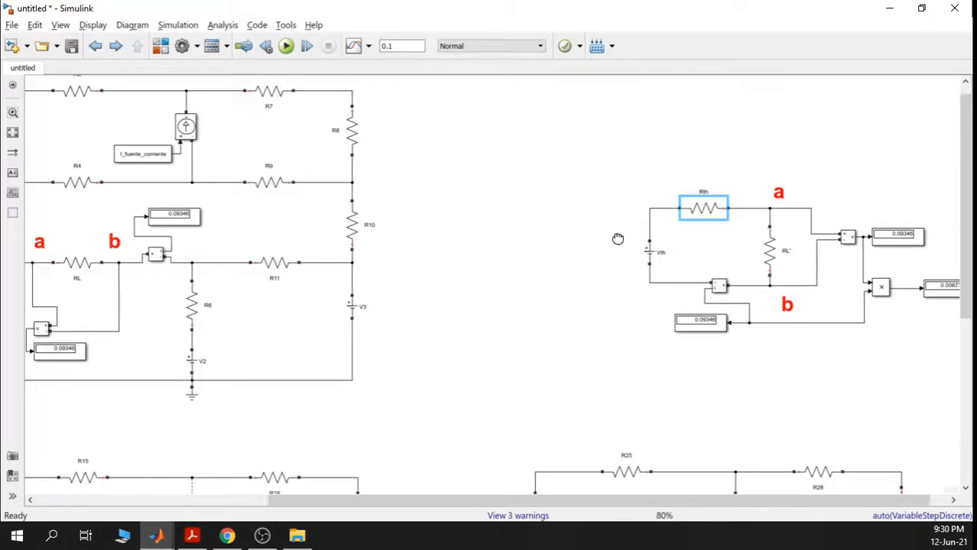
scroll(571, 229, "up", 1)
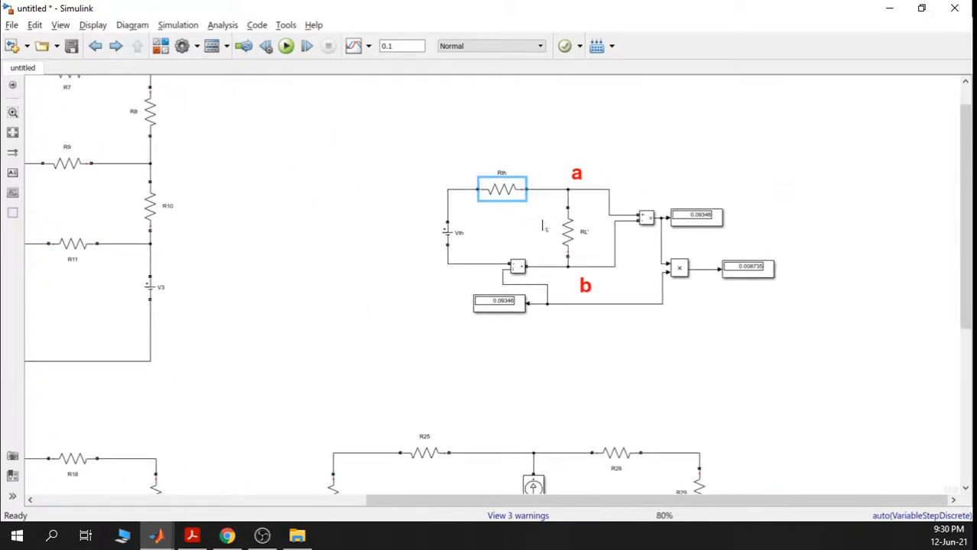
scroll(542, 221, "down", 3)
scroll(529, 286, "up", 2)
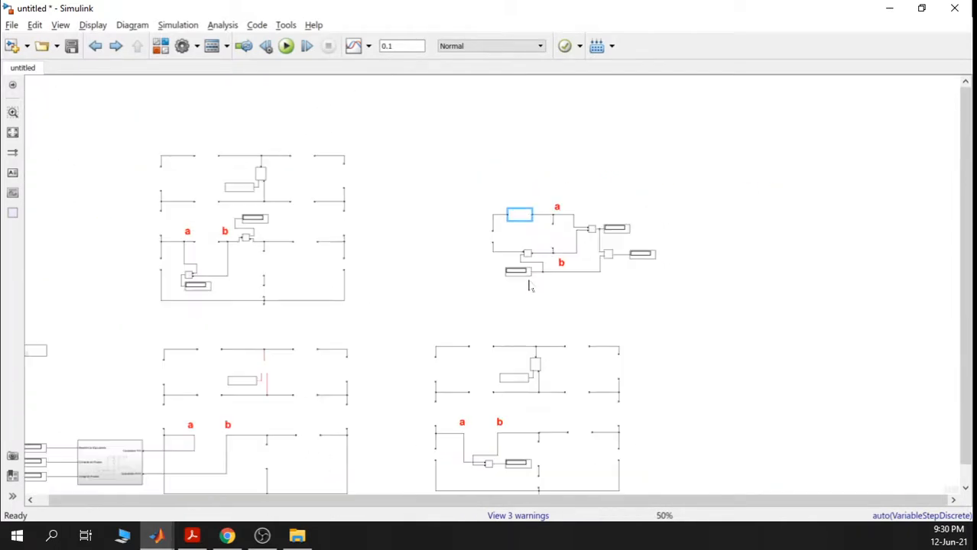
scroll(557, 245, "up", 2)
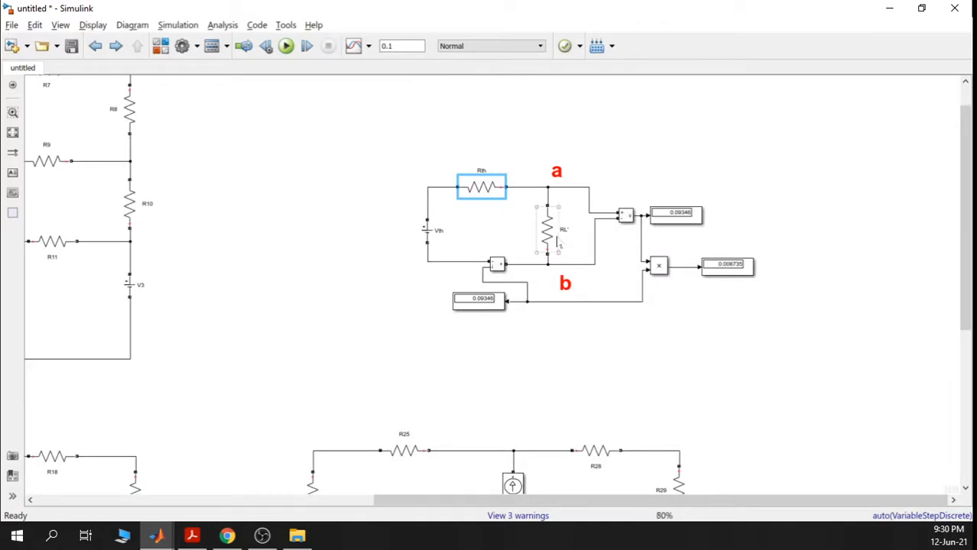
scroll(557, 243, "up", 4)
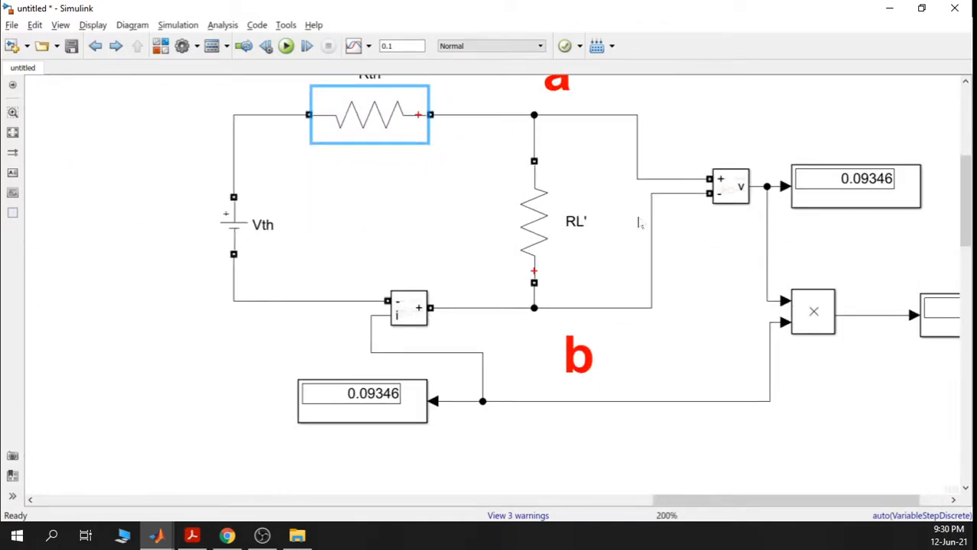
scroll(638, 223, "down", 1)
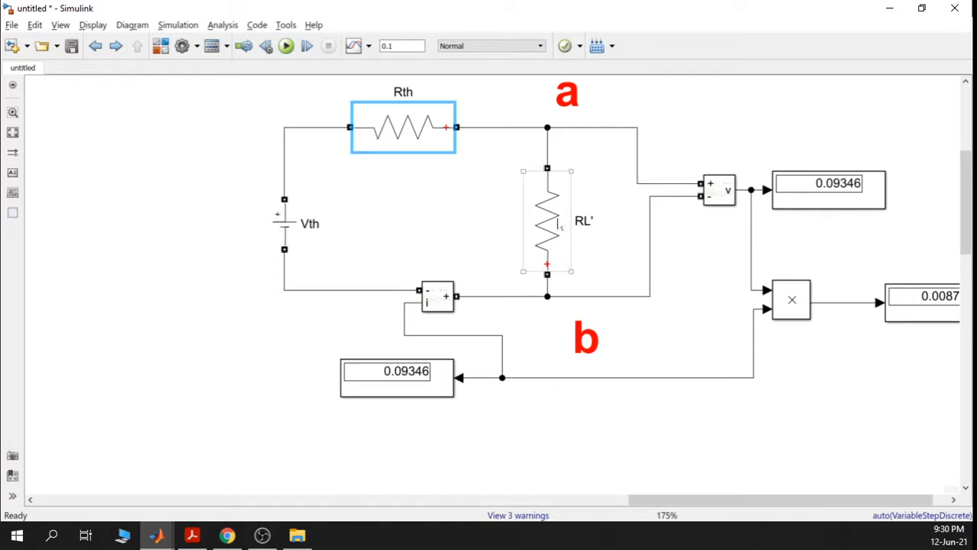
- Inspect RL' unchanged, then copy Rth's resistance value 14.29
left_click_drag(628, 235, 542, 261)
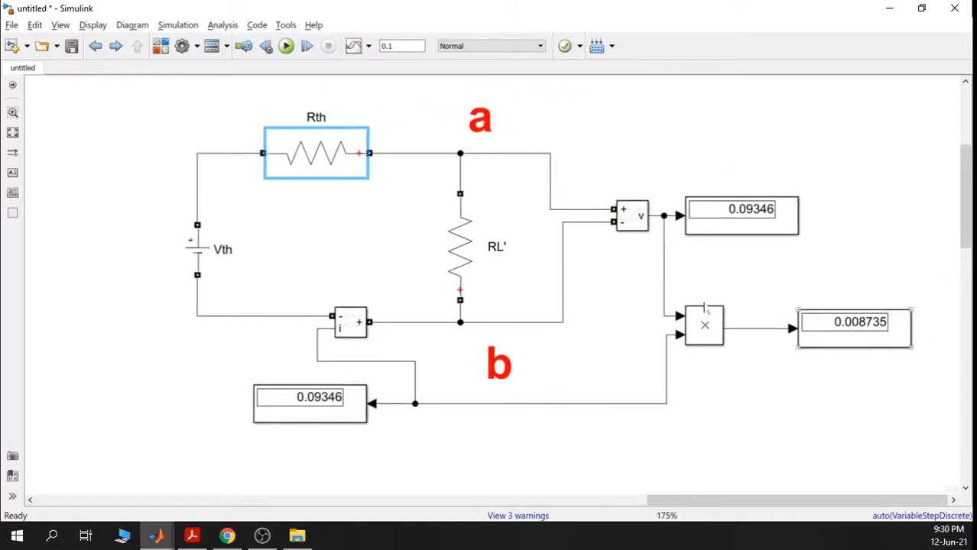
double_click(464, 239)
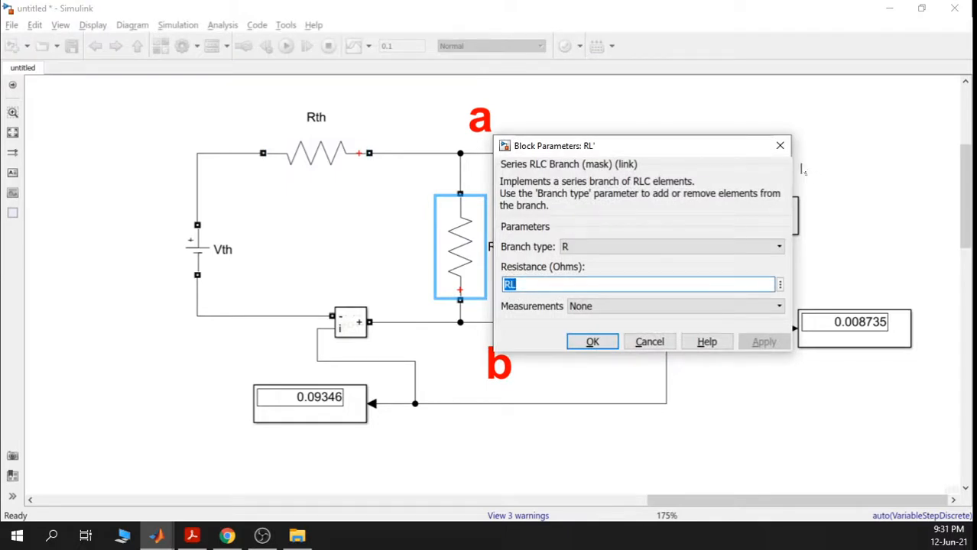
key("Return")
double_click(311, 152)
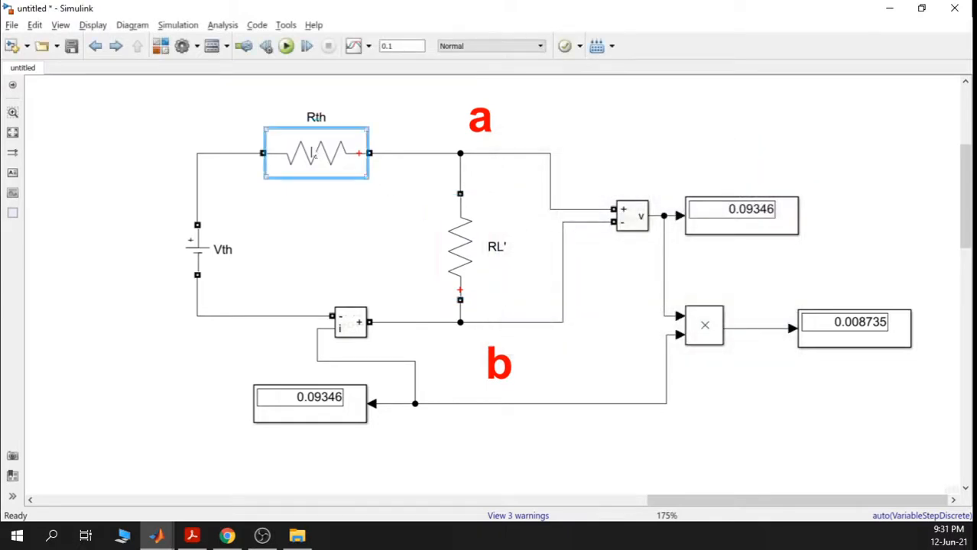
right_click(447, 191)
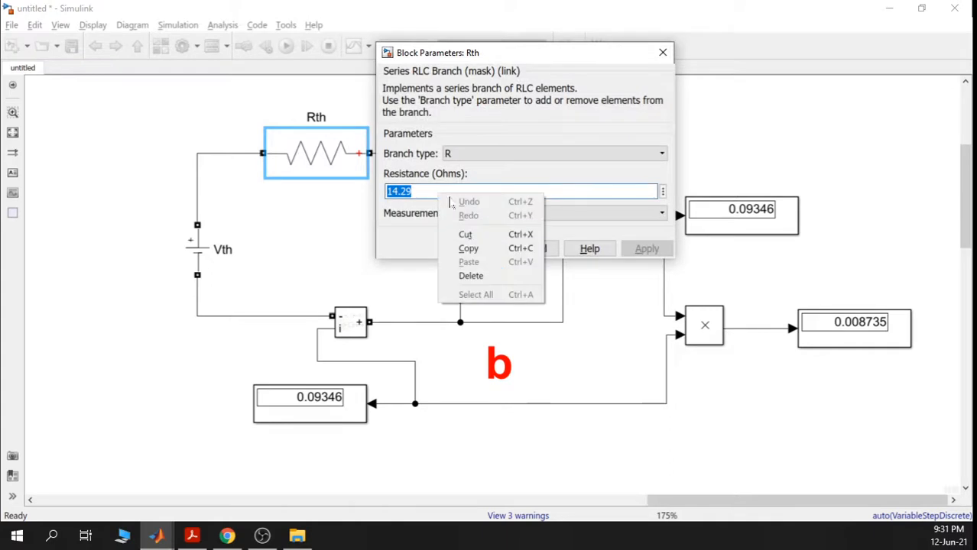
left_click(463, 247)
left_click(475, 249)
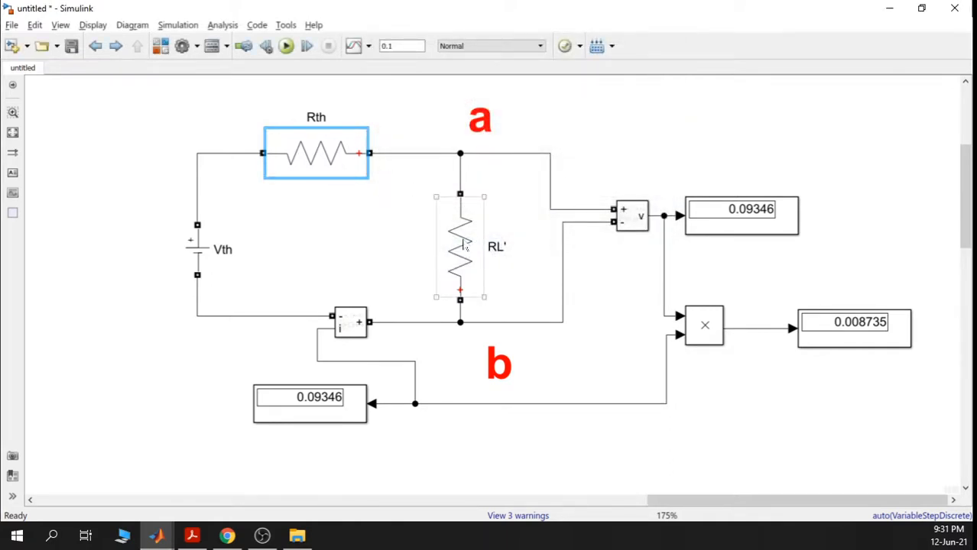
- Replace load resistor RL' resistance RL with 24.28 ohms
scroll(464, 245, "down", 5)
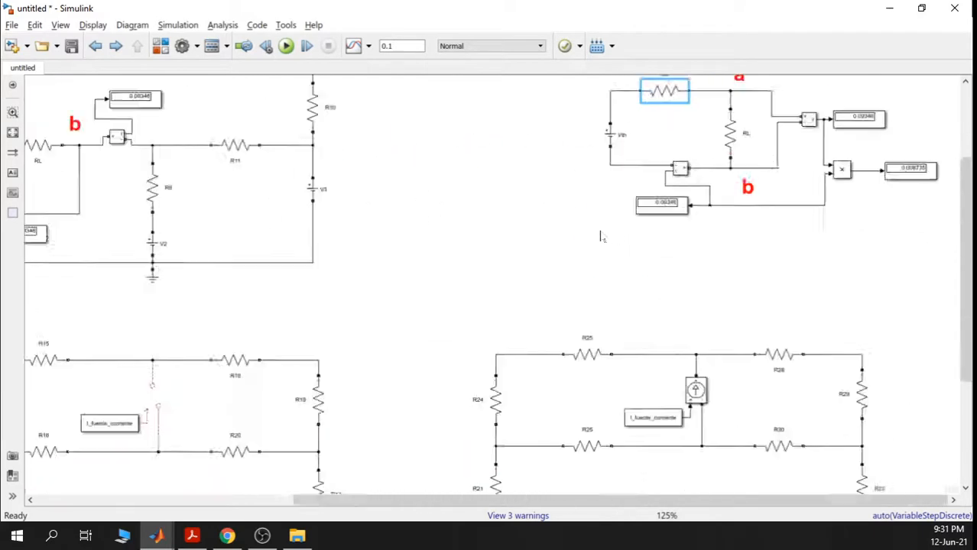
left_click_drag(543, 228, 586, 243)
scroll(585, 243, "up", 4)
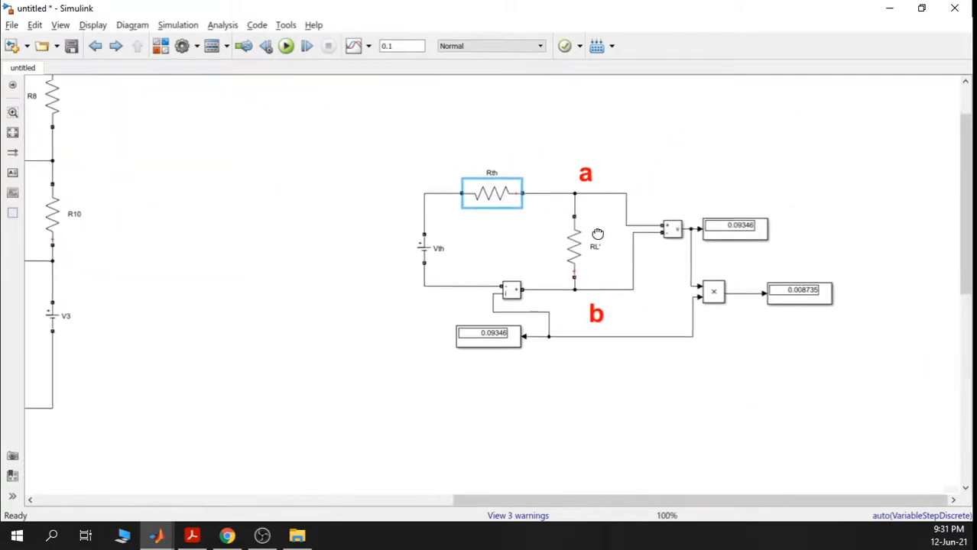
scroll(583, 227, "up", 2)
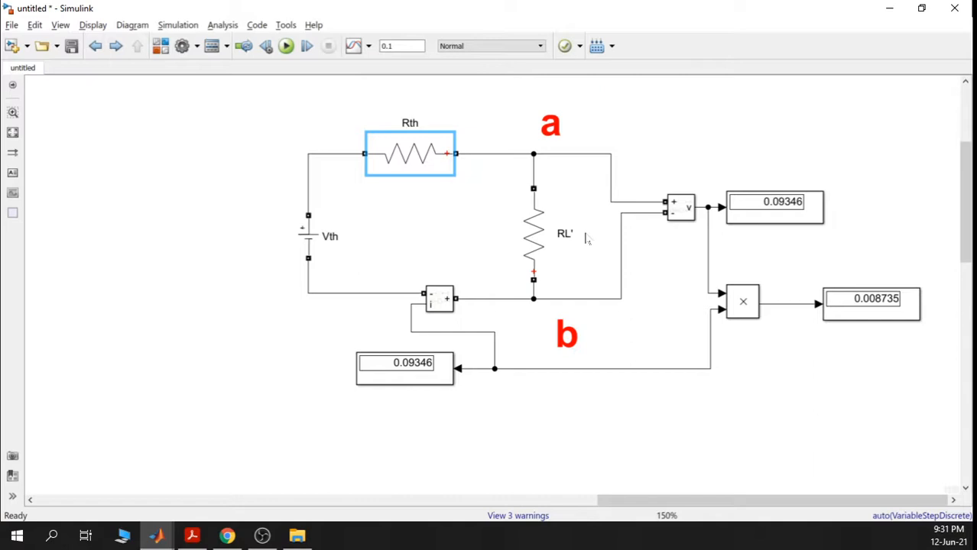
double_click(532, 245)
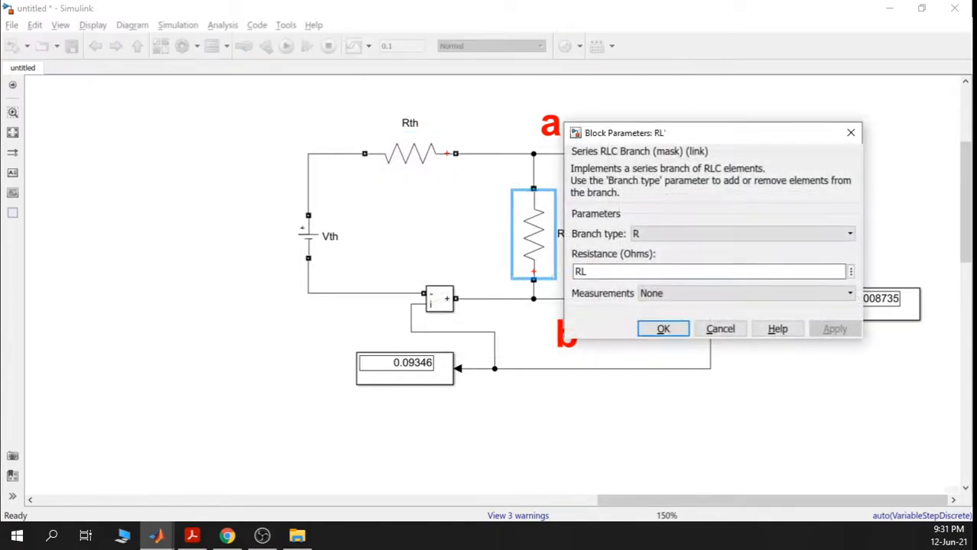
double_click(581, 272)
type("24.28")
left_click(660, 327)
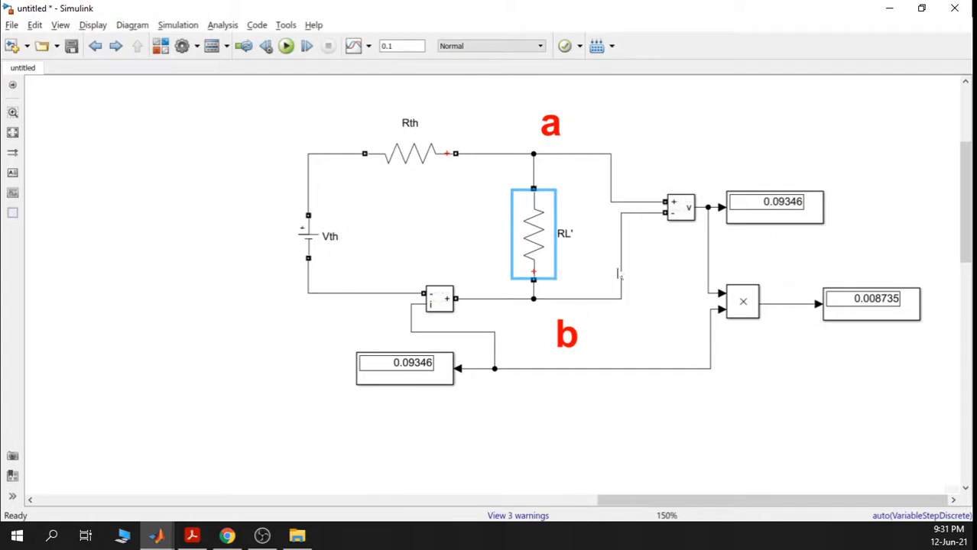
left_click_drag(637, 250, 603, 260)
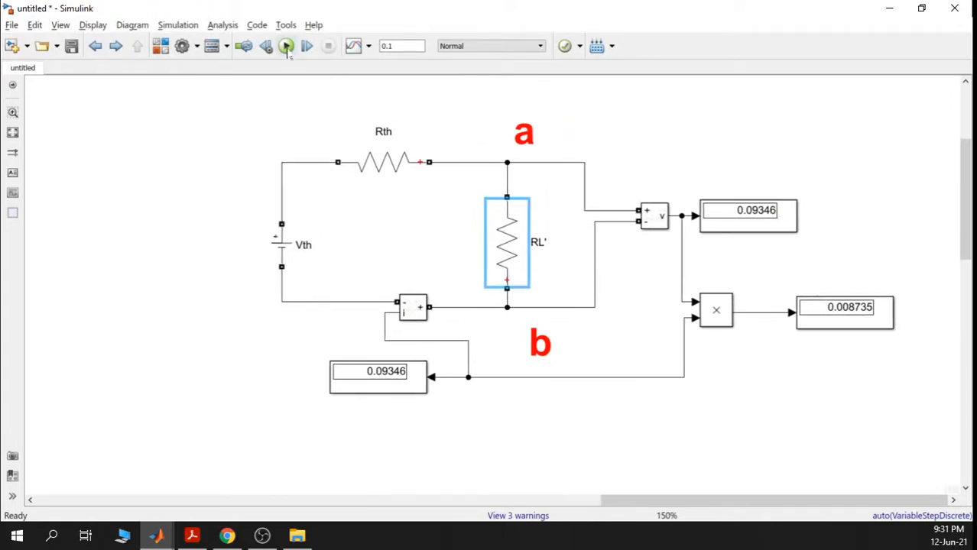
- Run the simulation with the new RL' load and pan to the original circuit
left_click(287, 46)
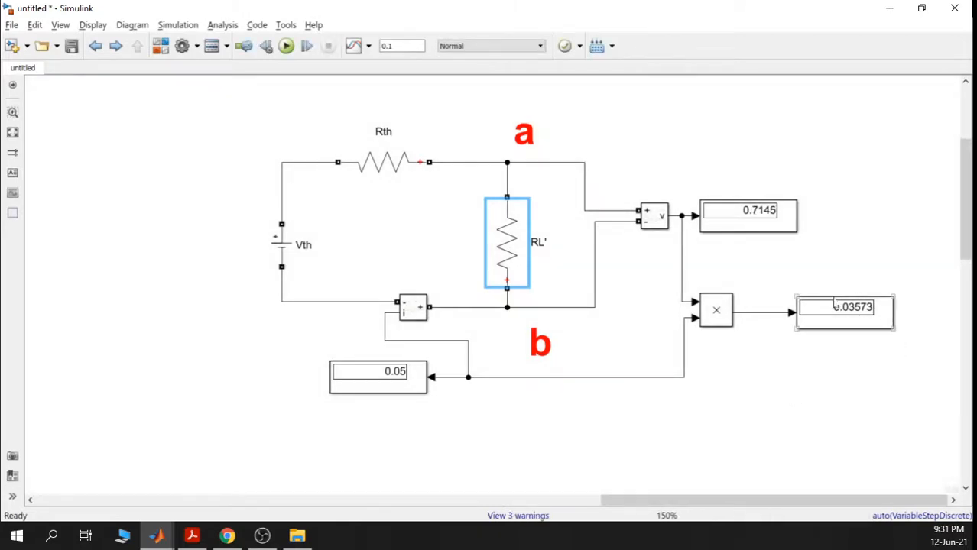
scroll(425, 303, "down", 1)
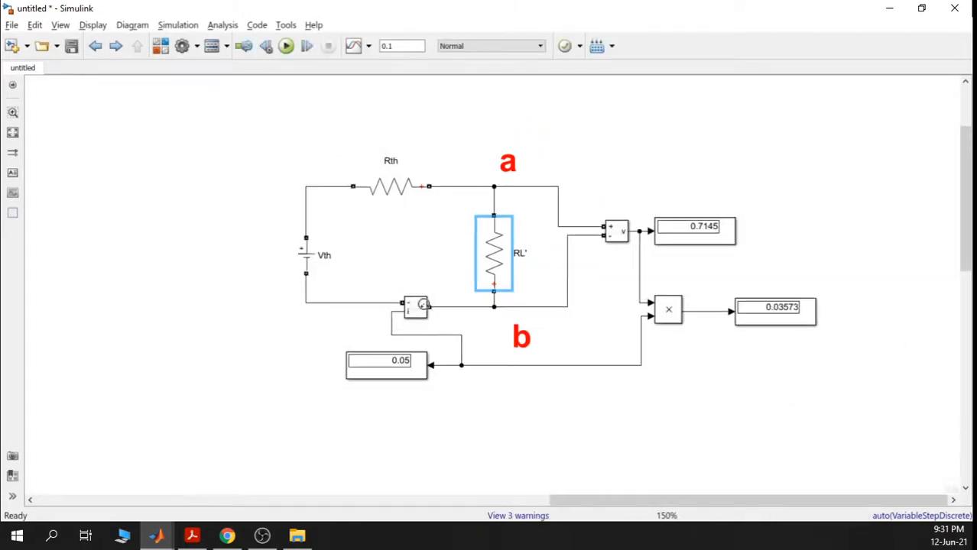
left_click_drag(270, 300, 774, 263)
left_click_drag(239, 346, 669, 321)
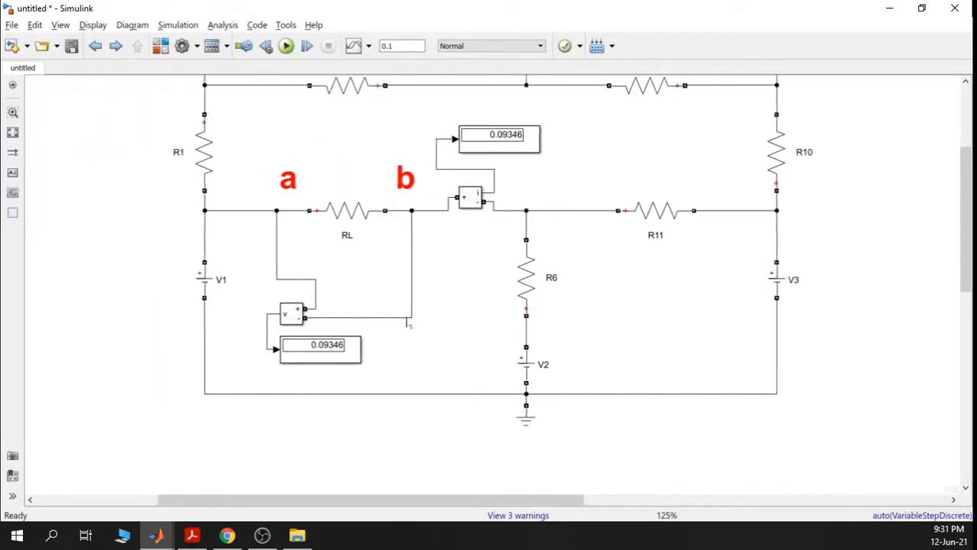
- Set the original load resistor RL to 14.29 ohms
left_click(346, 221)
double_click(346, 221)
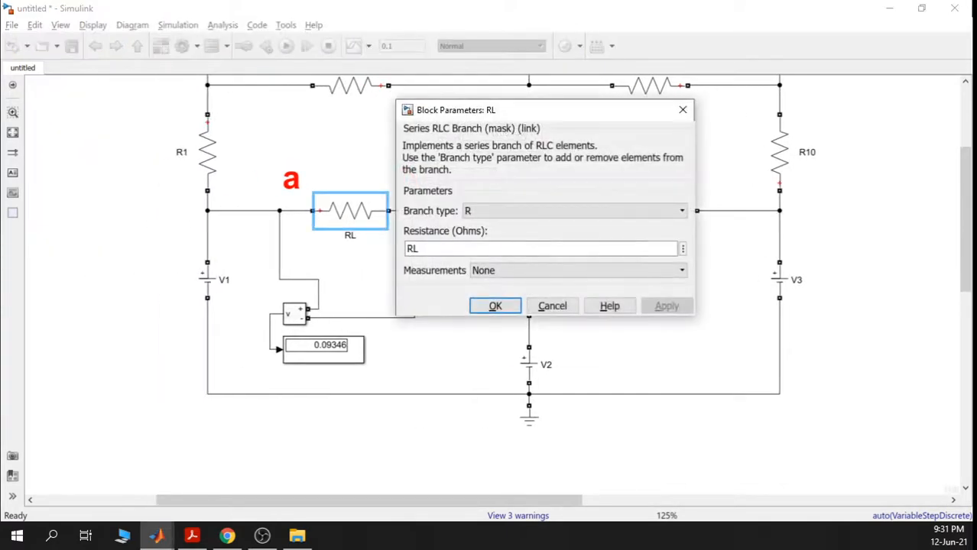
double_click(413, 248)
type("14.29")
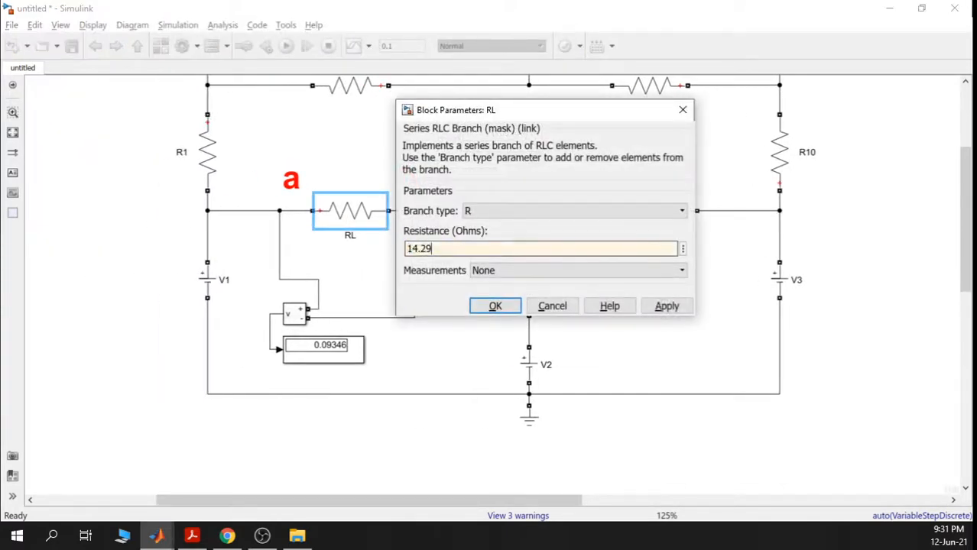
left_click(665, 306)
left_click(493, 307)
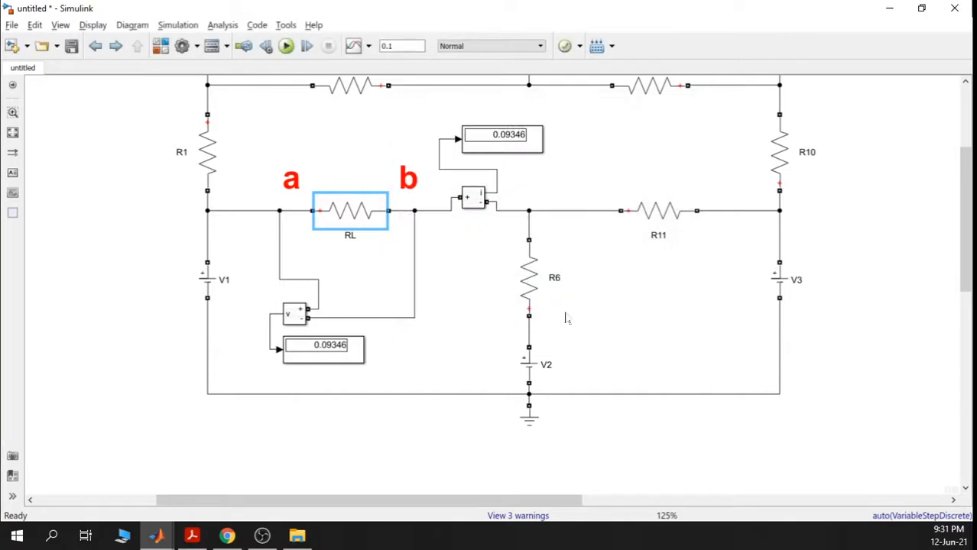
- Rerun the simulation and compare 0.7144 V and 0.04999 A with the Thevenin 0.05 A display
left_click(286, 46)
scroll(327, 353, "up", 1)
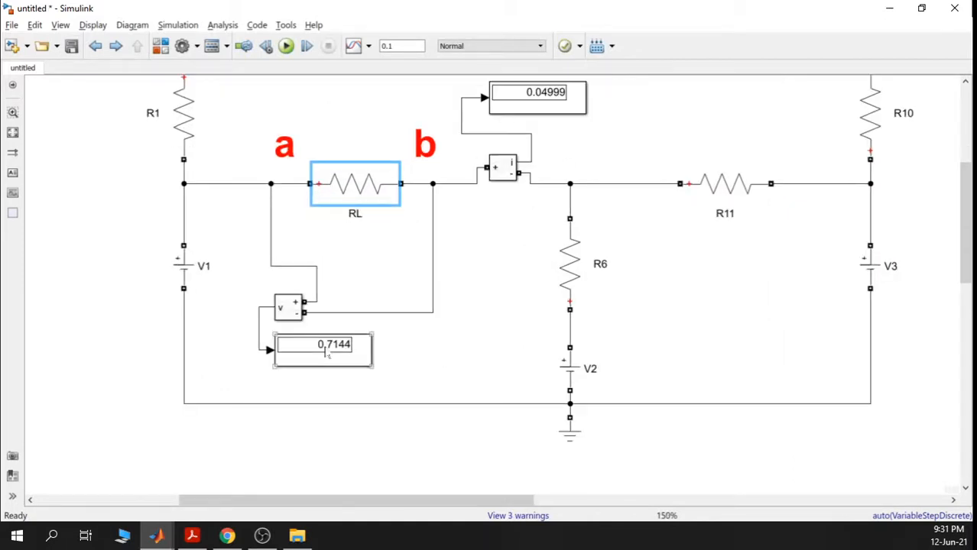
scroll(593, 322, "down", 4)
scroll(510, 269, "right", 5)
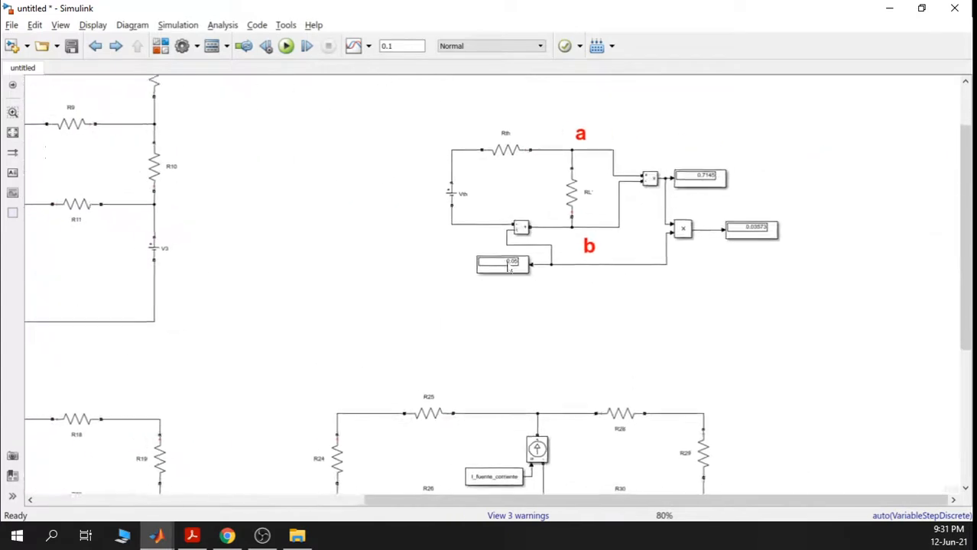
scroll(511, 269, "up", 4)
left_click(491, 280)
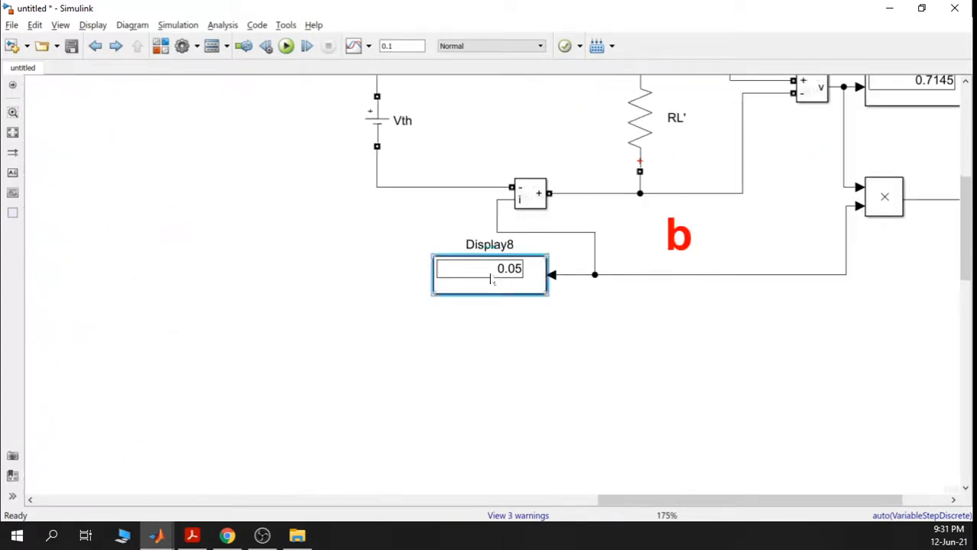
- Switch Display8's number format to long via Block Parameters
right_click(491, 279)
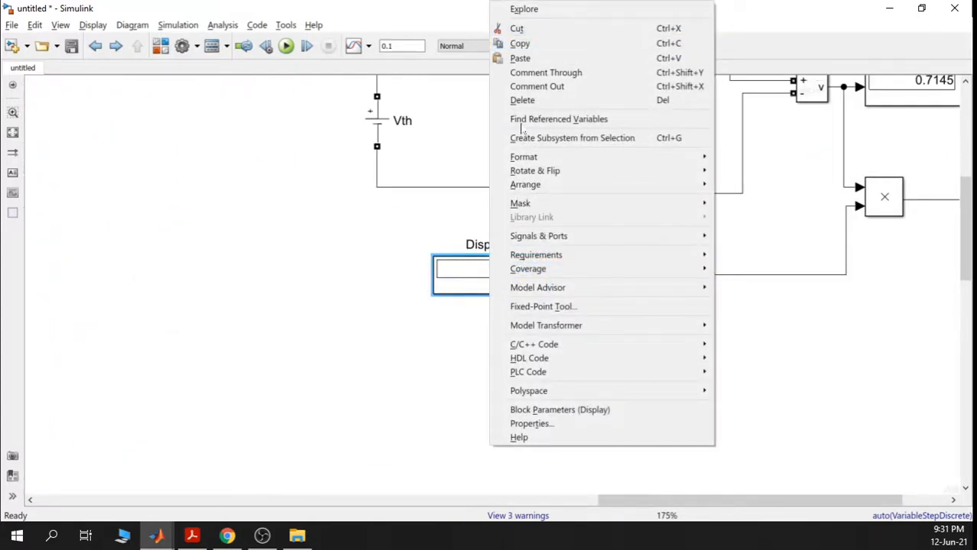
left_click(560, 410)
left_click(652, 277)
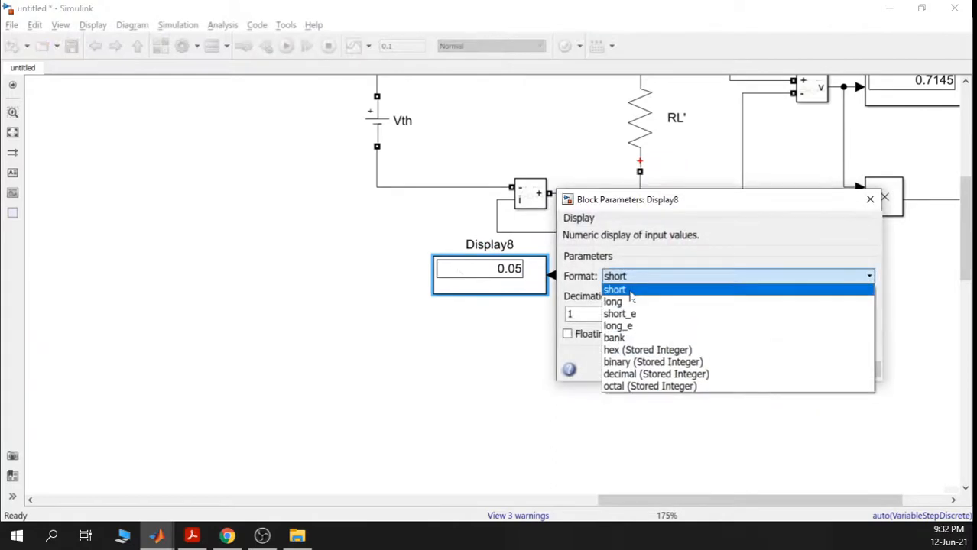
left_click(630, 302)
left_click(849, 369)
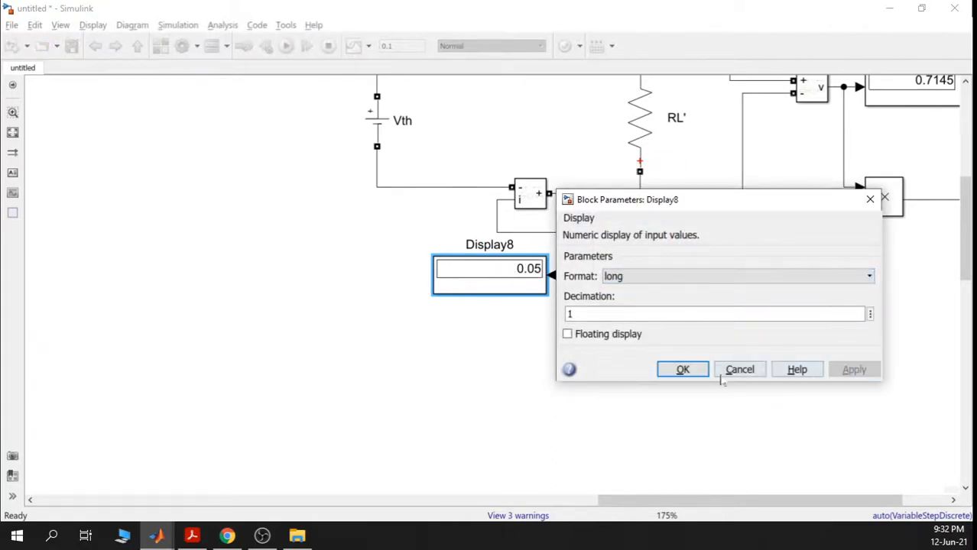
left_click(682, 369)
- Reopen Display8's parameters to confirm the long format stays selected
double_click(508, 276)
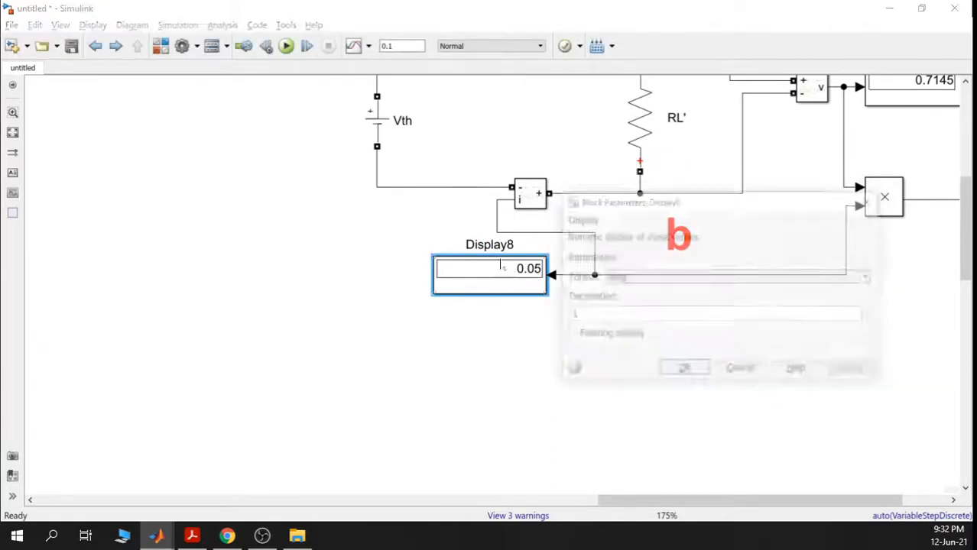
left_click(717, 276)
left_click(717, 276)
left_click(692, 373)
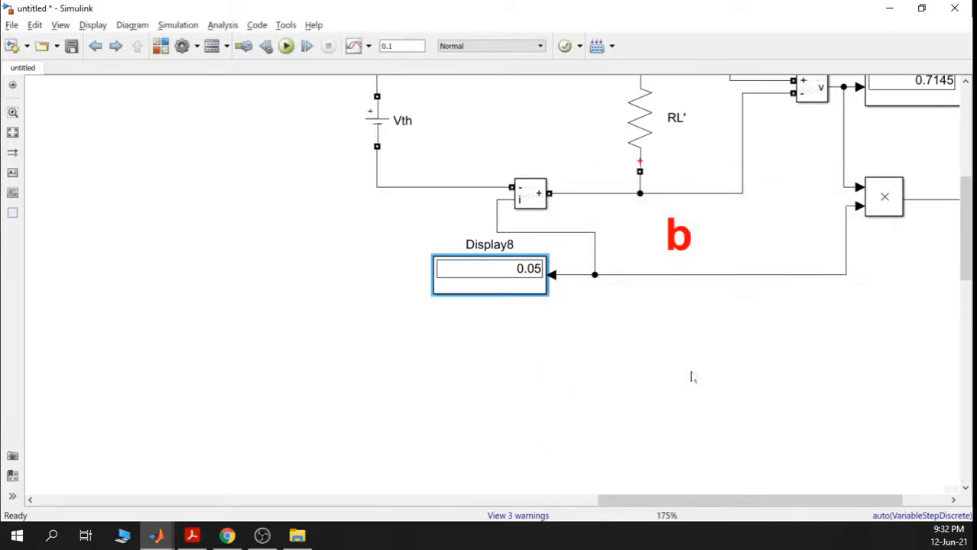
scroll(687, 375, "down", 2)
left_click(544, 126)
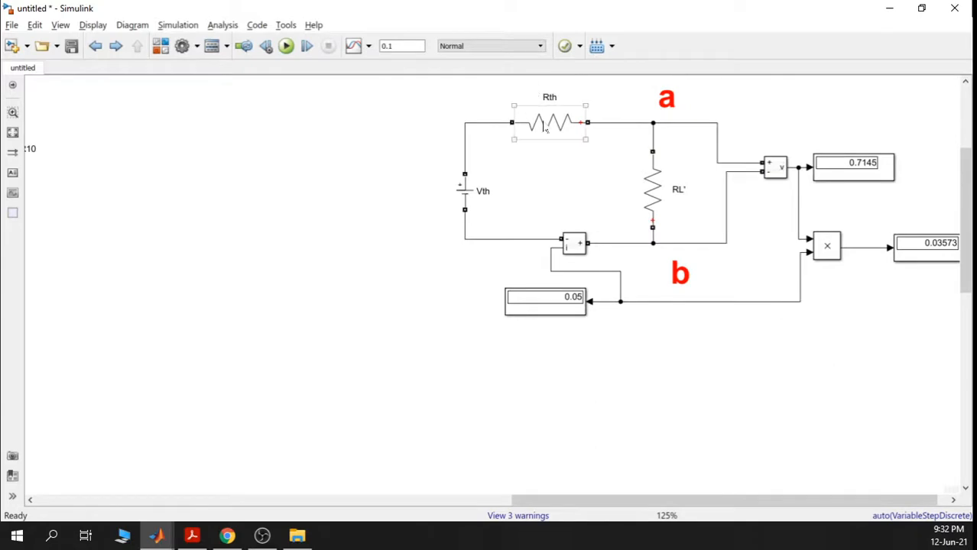
scroll(544, 128, "up", 1)
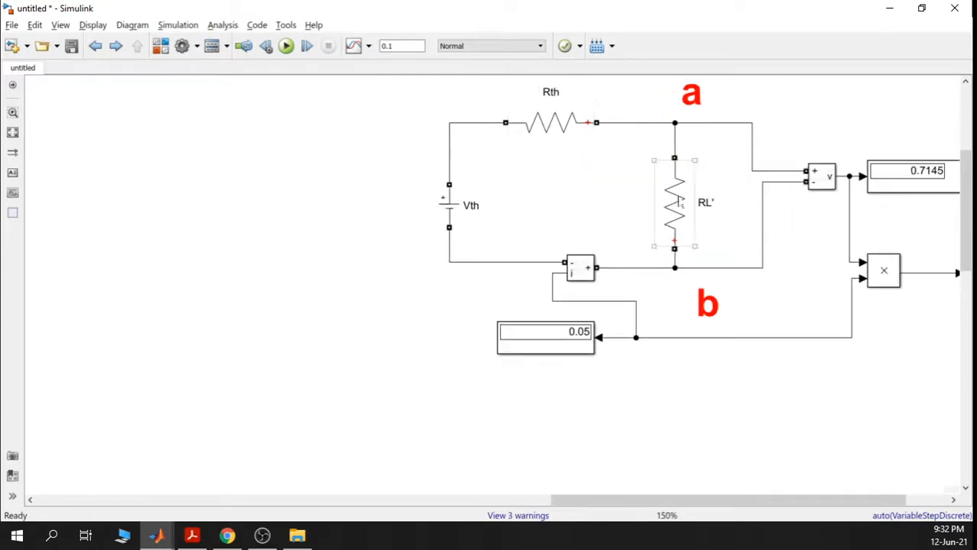
double_click(674, 202)
left_click(628, 103)
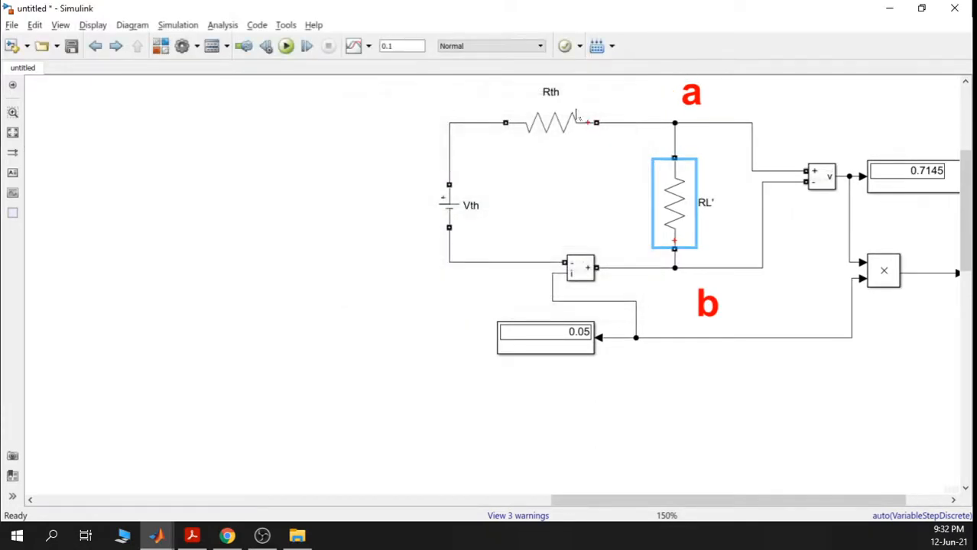
double_click(550, 122)
double_click(626, 160)
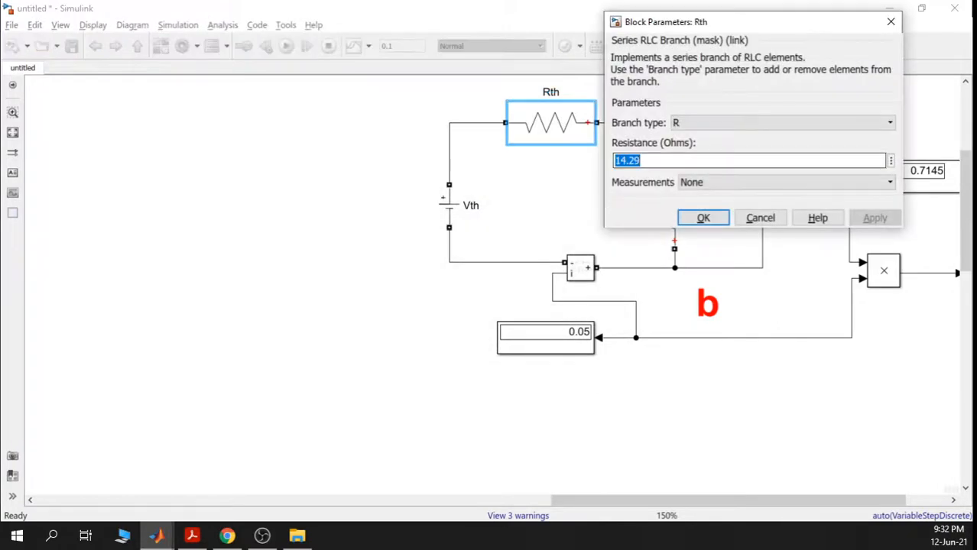
left_click(891, 22)
scroll(554, 289, "down", 1)
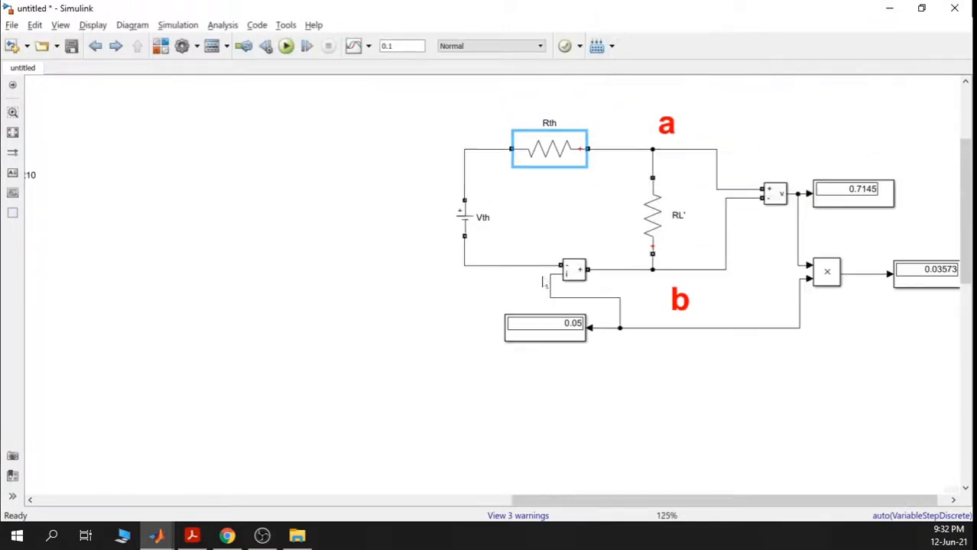
scroll(567, 320, "up", 3)
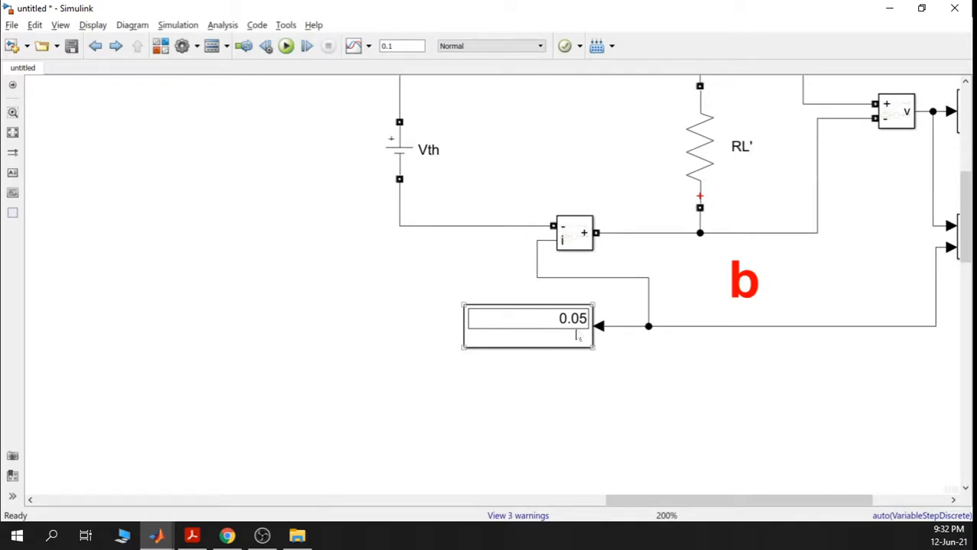
left_click_drag(837, 241, 784, 279)
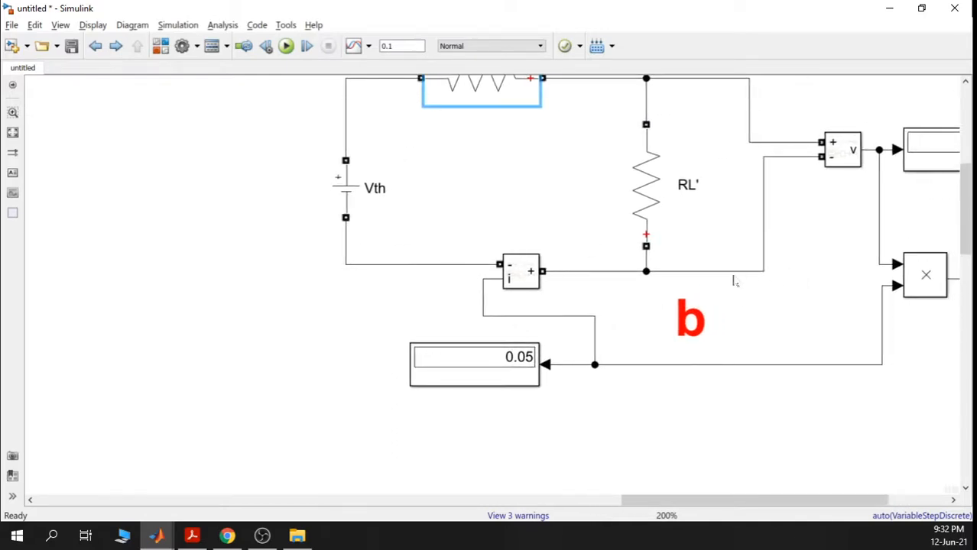
left_click_drag(817, 229, 726, 273)
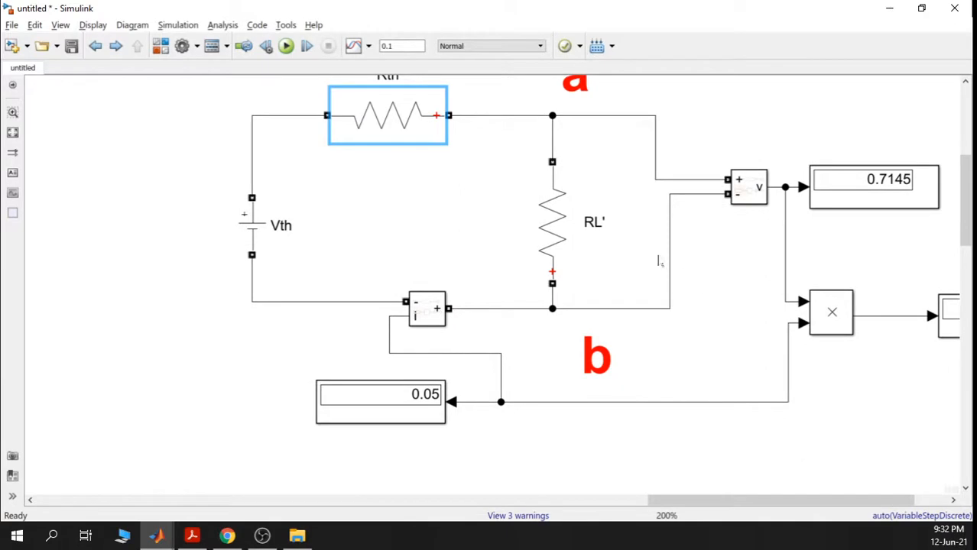
double_click(556, 206)
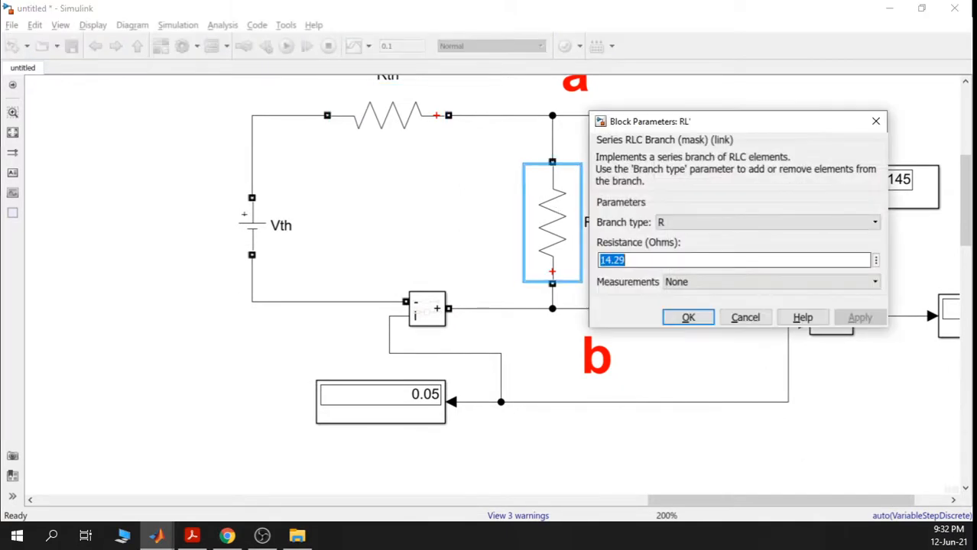
left_click(876, 121)
scroll(625, 245, "down", 1)
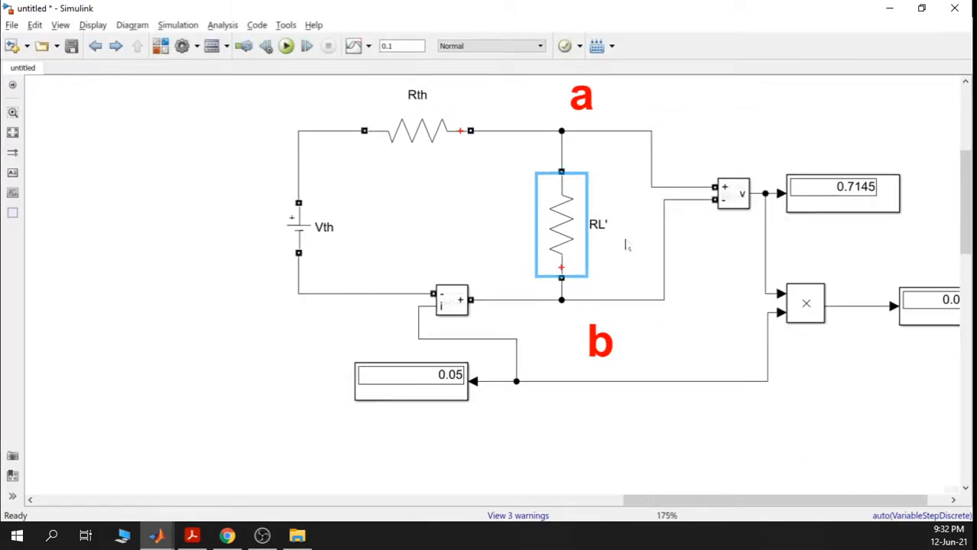
left_click(296, 226)
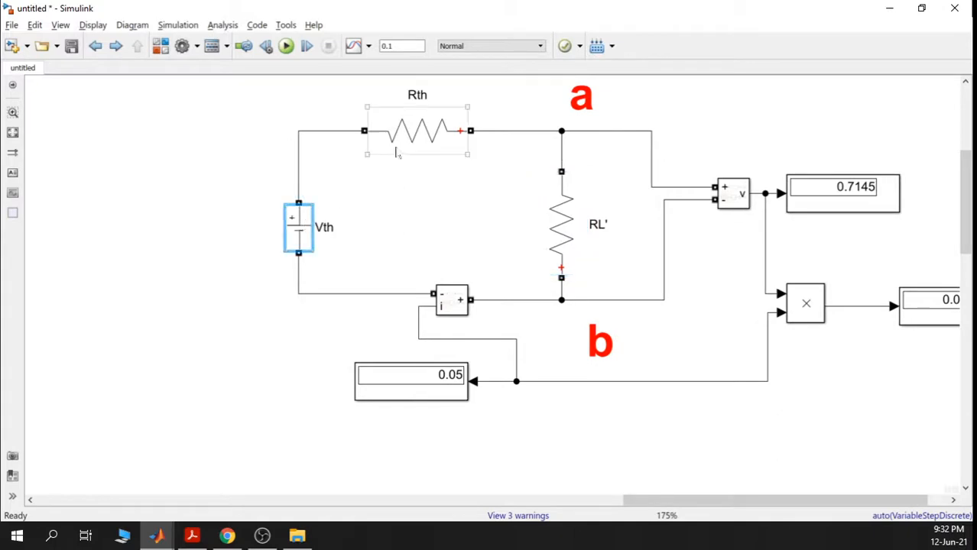
left_click(420, 133)
scroll(431, 223, "down", 3)
left_click_drag(403, 361, 445, 88)
left_click_drag(384, 393, 385, 365)
scroll(384, 366, "down", 4)
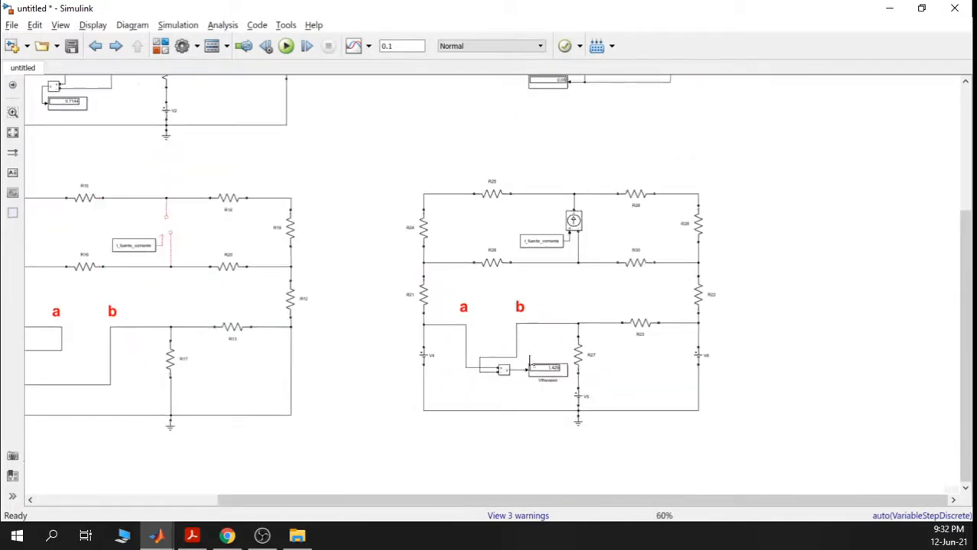
left_click(547, 371)
left_click_drag(357, 388, 598, 379)
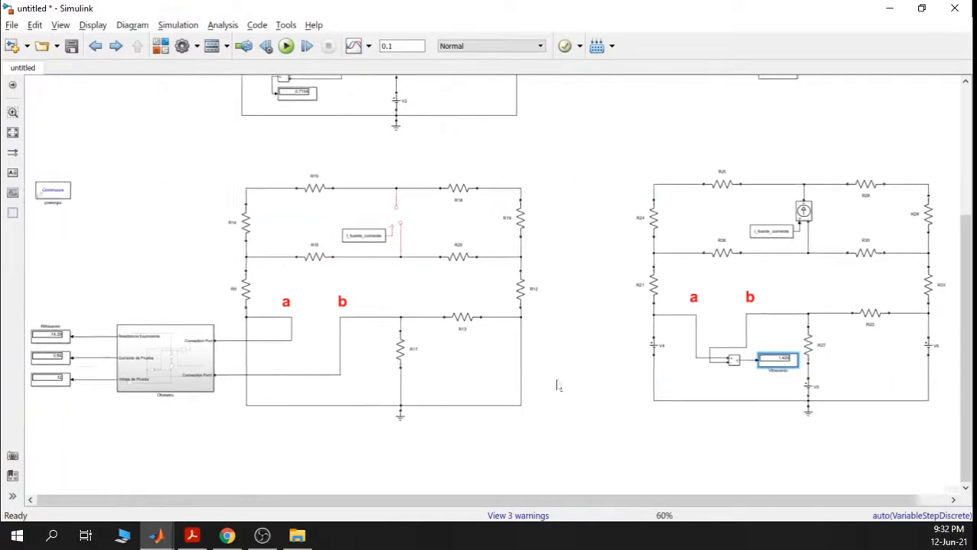
left_click(64, 338)
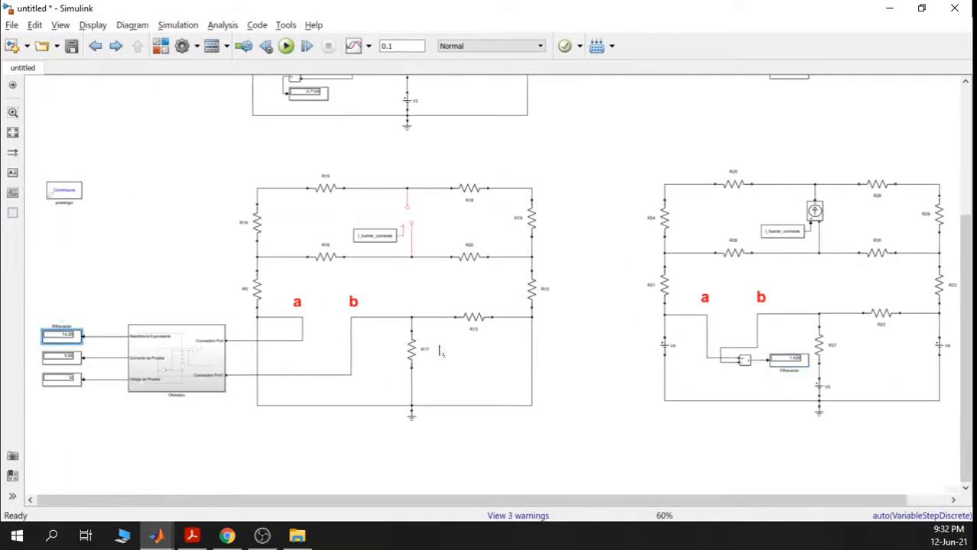
left_click_drag(782, 126, 554, 456)
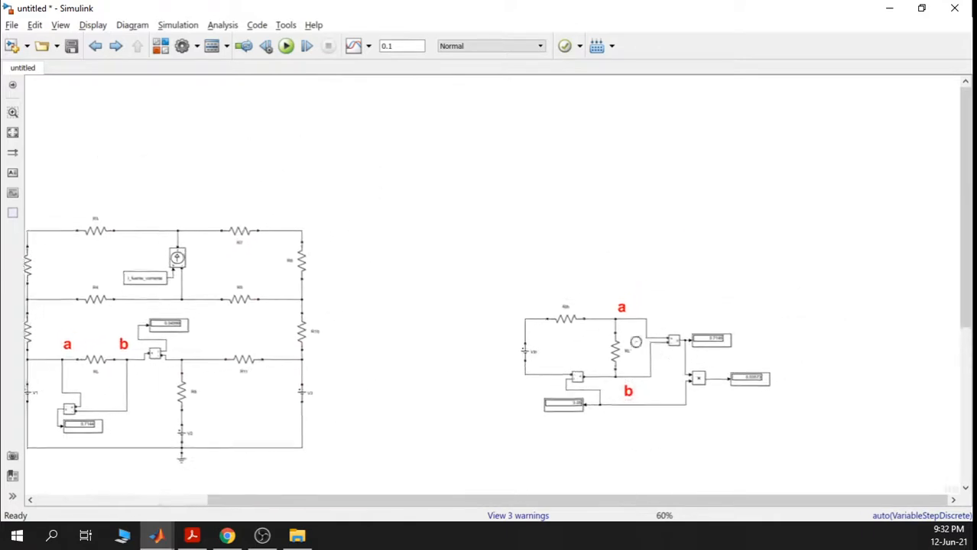
scroll(628, 347, "up", 4)
left_click_drag(587, 395, 522, 331)
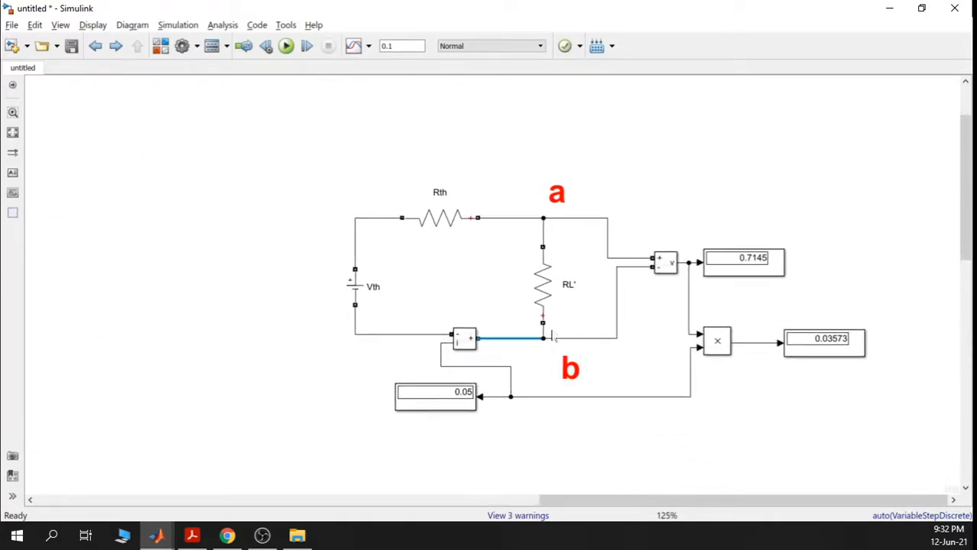
left_click(451, 405)
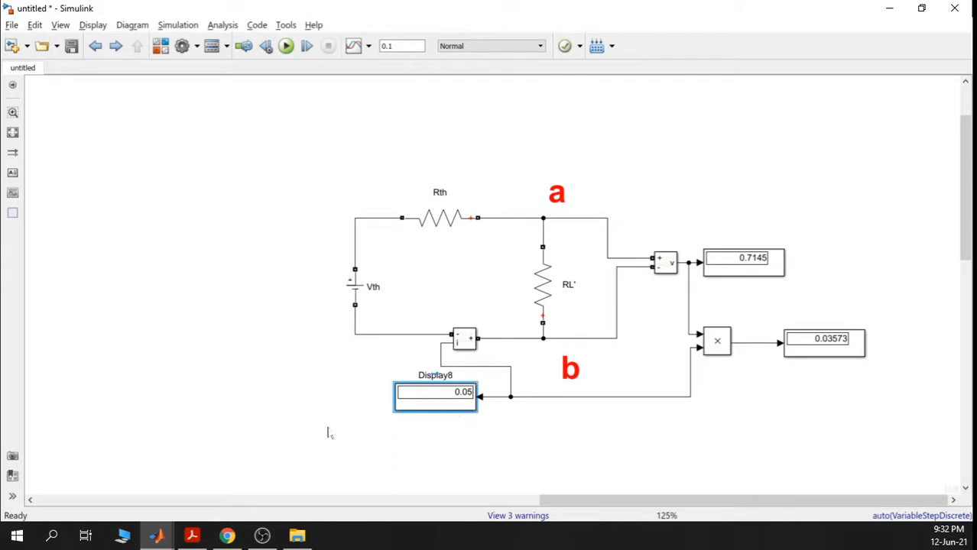
scroll(338, 399, "left", 10)
left_click_drag(95, 439, 196, 388)
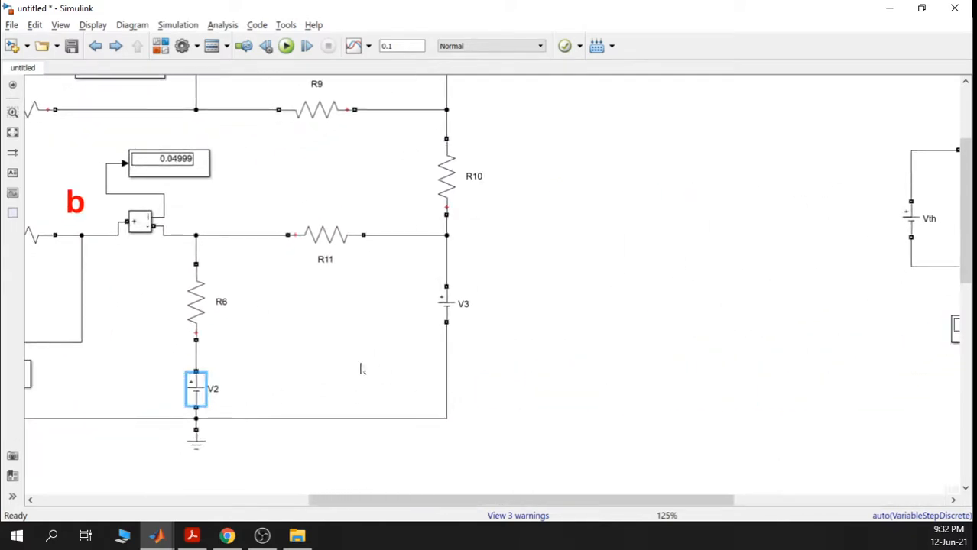
left_click_drag(295, 322, 593, 319)
scroll(463, 211, "up", 2)
scroll(462, 211, "up", 1)
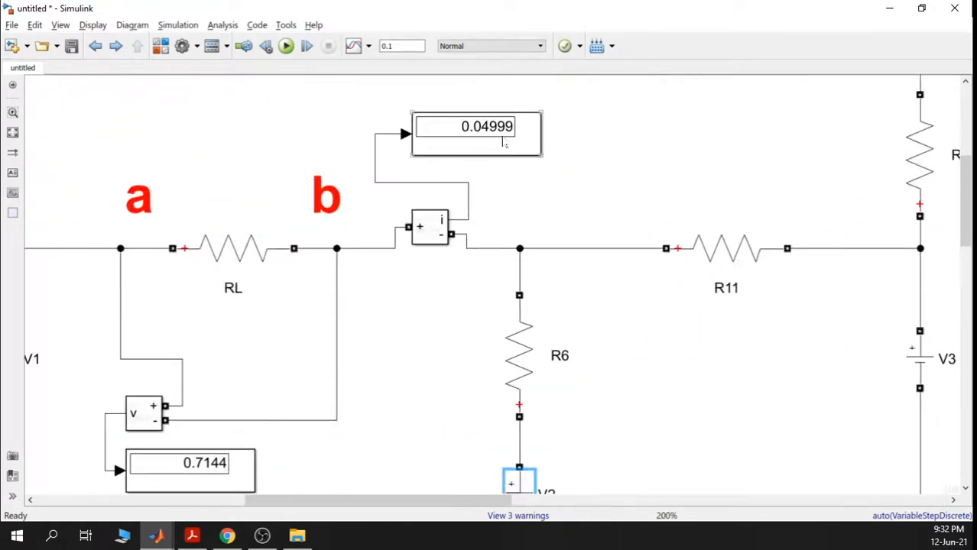
scroll(501, 201, "down", 2)
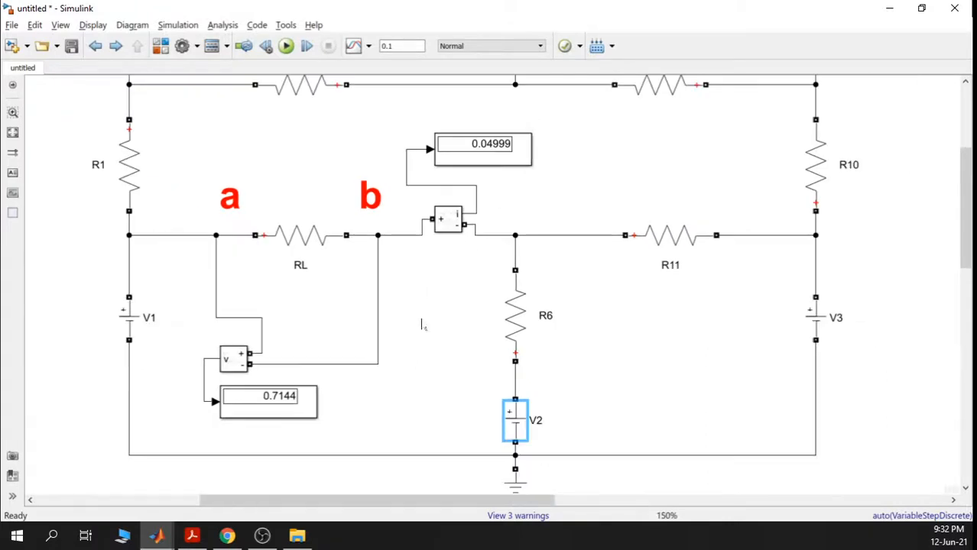
left_click_drag(423, 324, 467, 267)
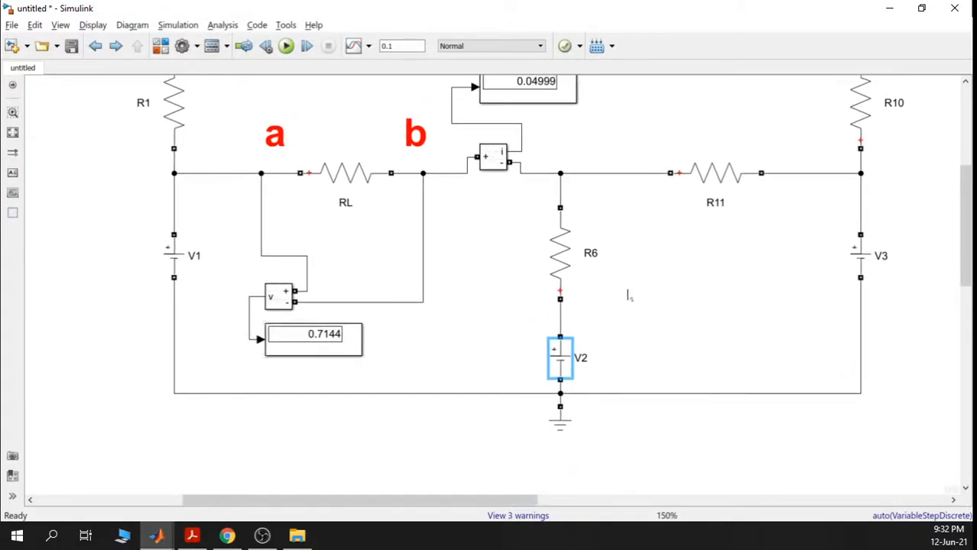
scroll(635, 291, "right", 8)
scroll(400, 305, "right", 8)
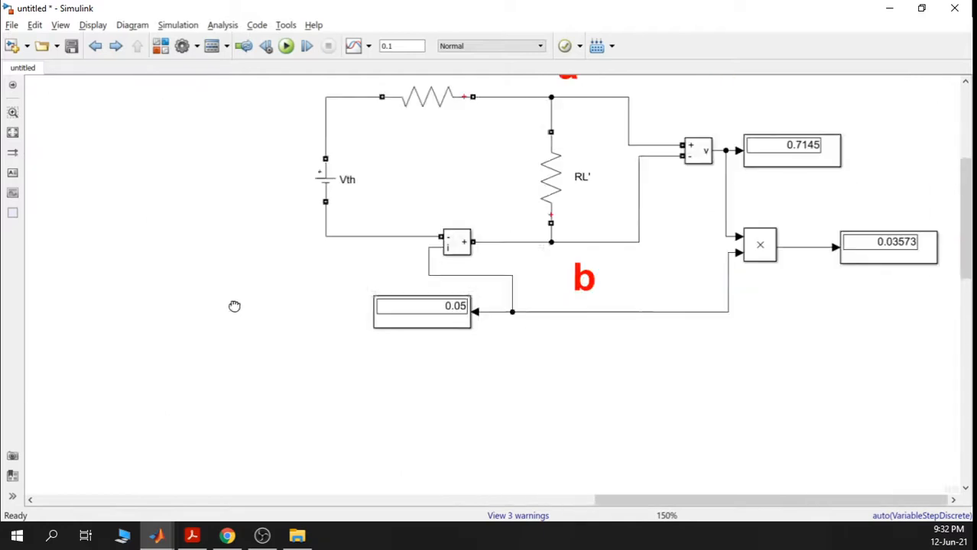
left_click(532, 151)
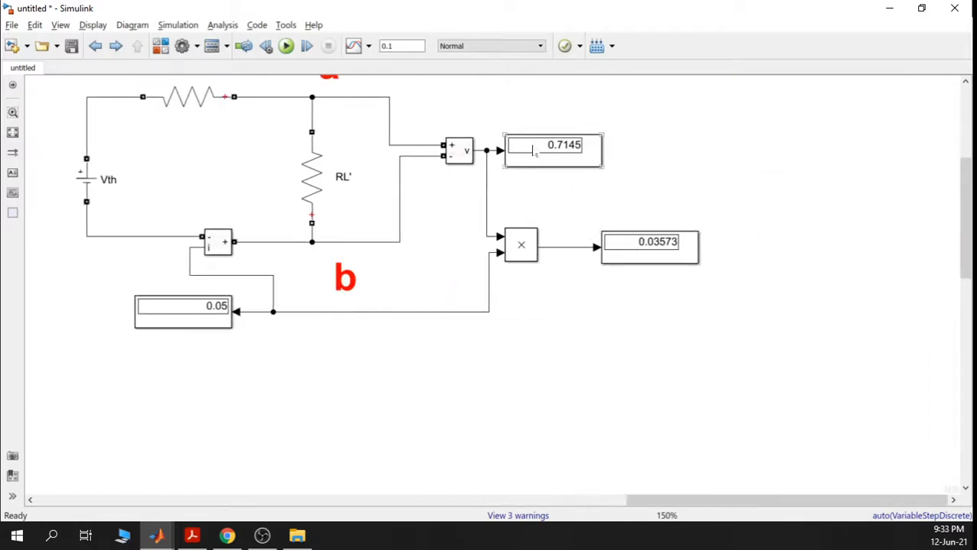
left_click(696, 157)
scroll(697, 153, "down", 2)
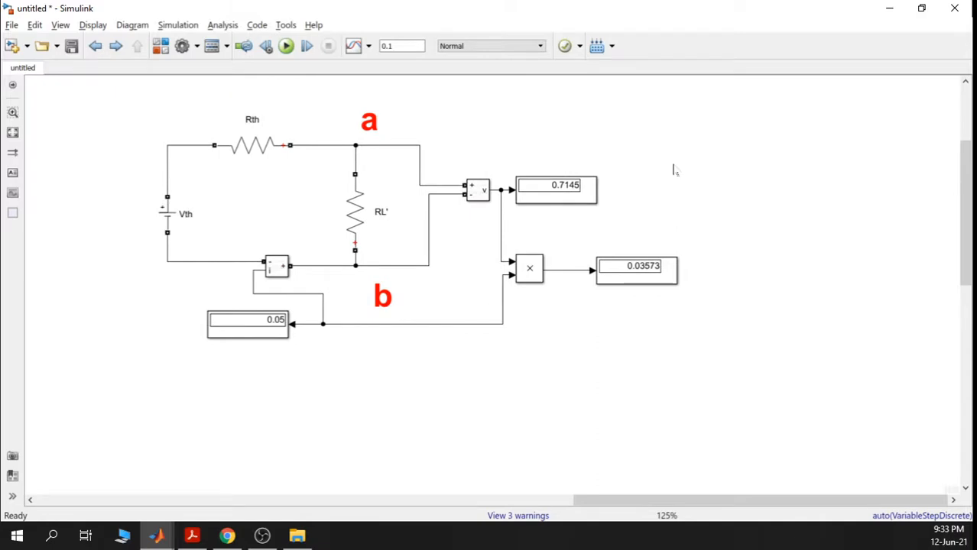
scroll(653, 250, "down", 4)
scroll(525, 310, "left", 5)
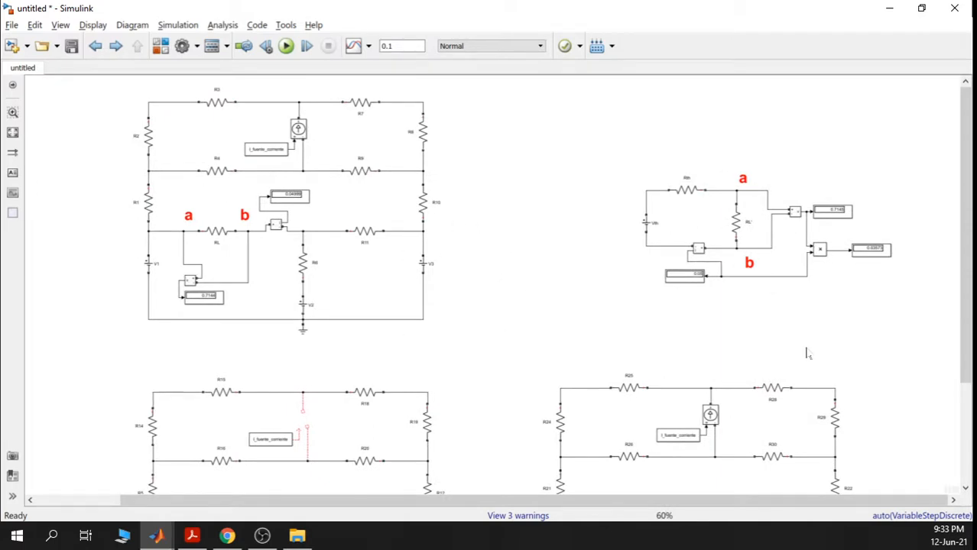
scroll(673, 351, "right", 2)
scroll(625, 349, "up", 4)
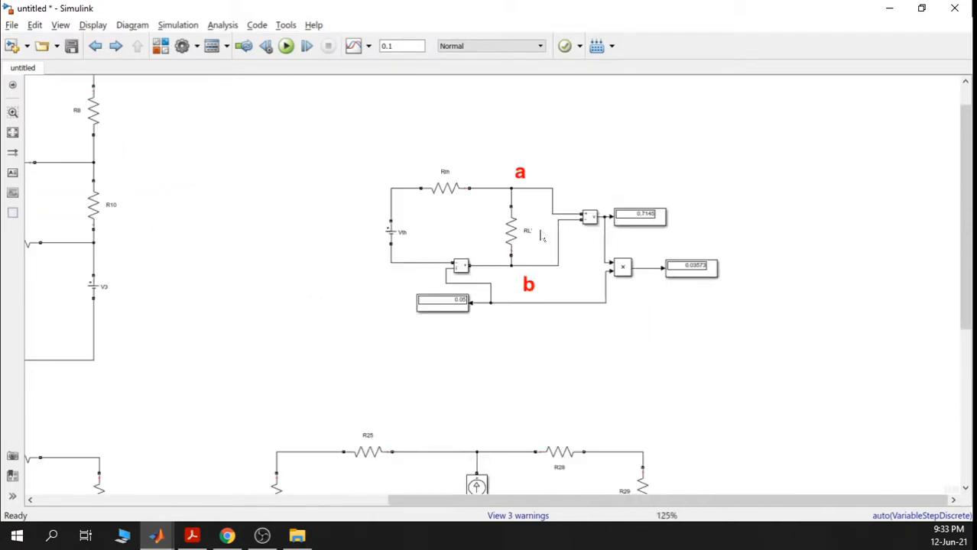
scroll(540, 238, "down", 5)
scroll(537, 296, "left", 3)
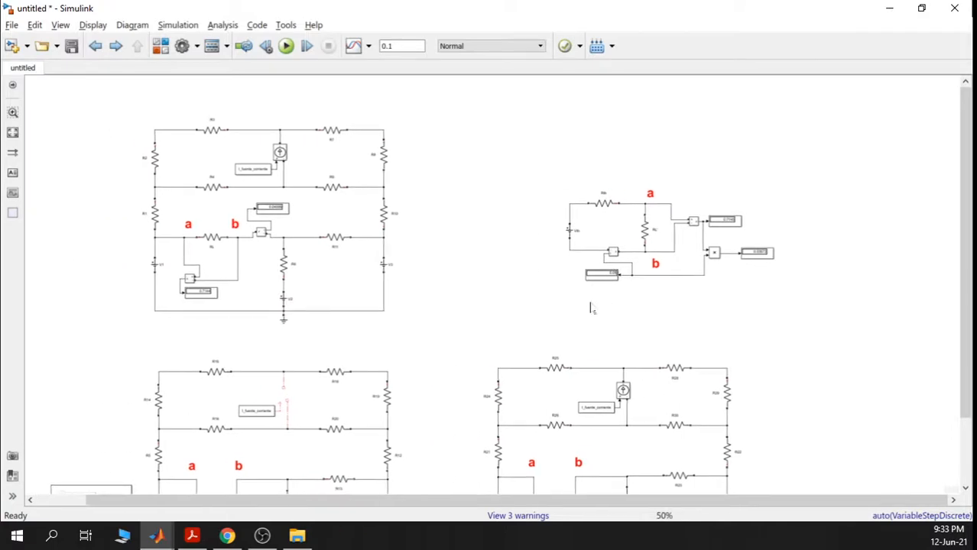
left_click(213, 243)
left_click(646, 231)
left_click_drag(738, 283, 612, 284)
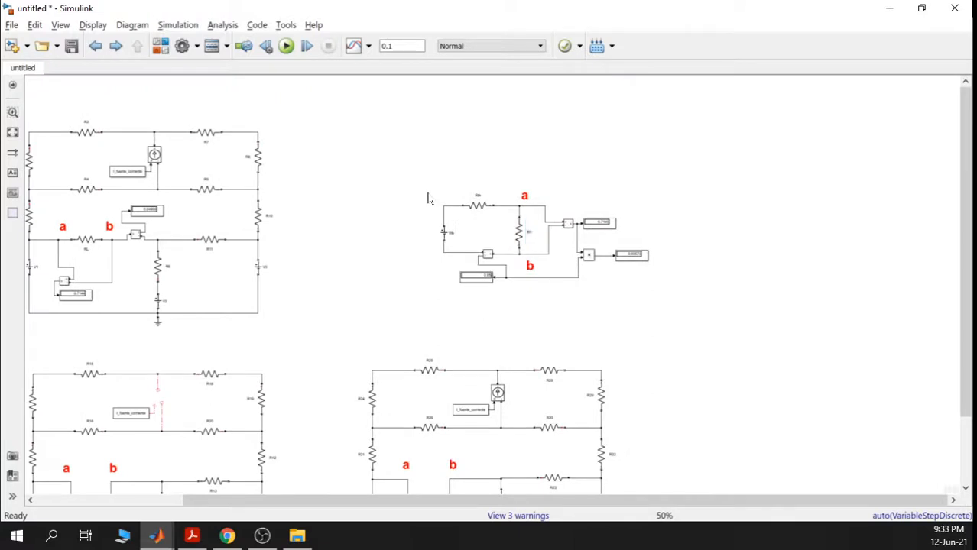
left_click_drag(427, 192, 702, 314)
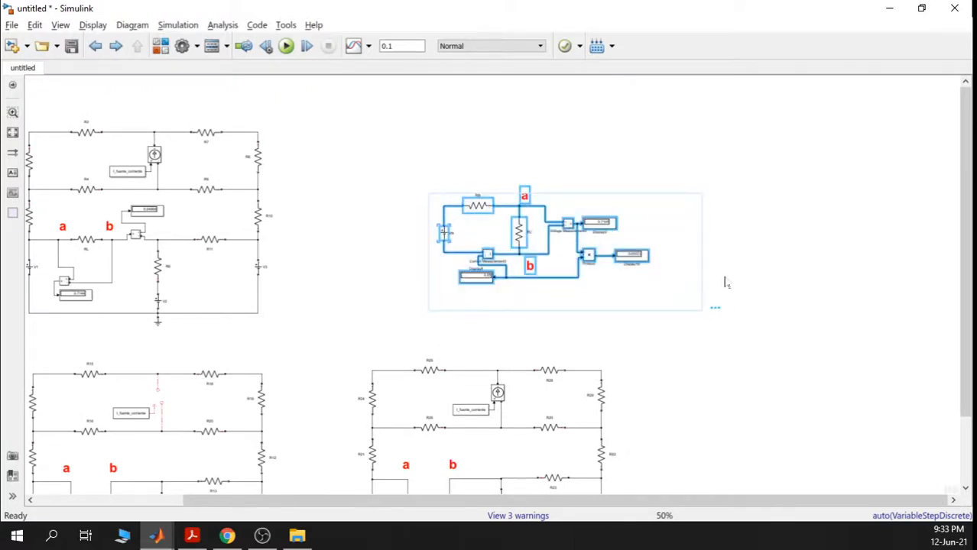
left_click(764, 257)
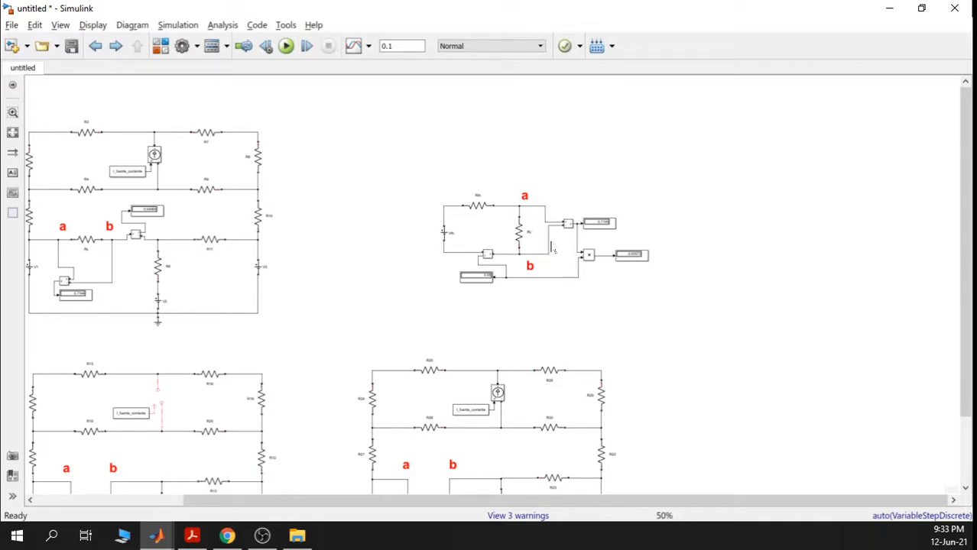
scroll(553, 247, "up", 2)
scroll(558, 239, "up", 2)
left_click(507, 213)
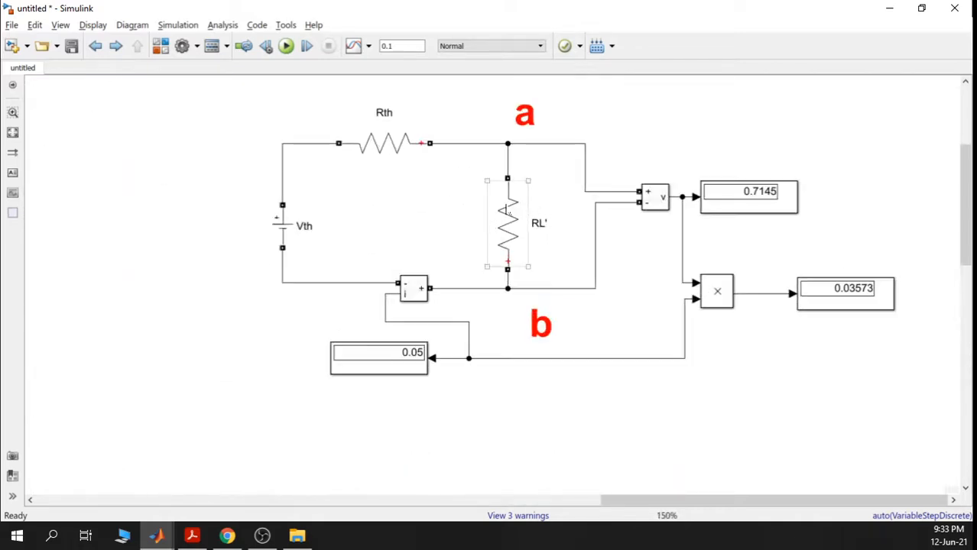
left_click(537, 250)
scroll(540, 248, "down", 1)
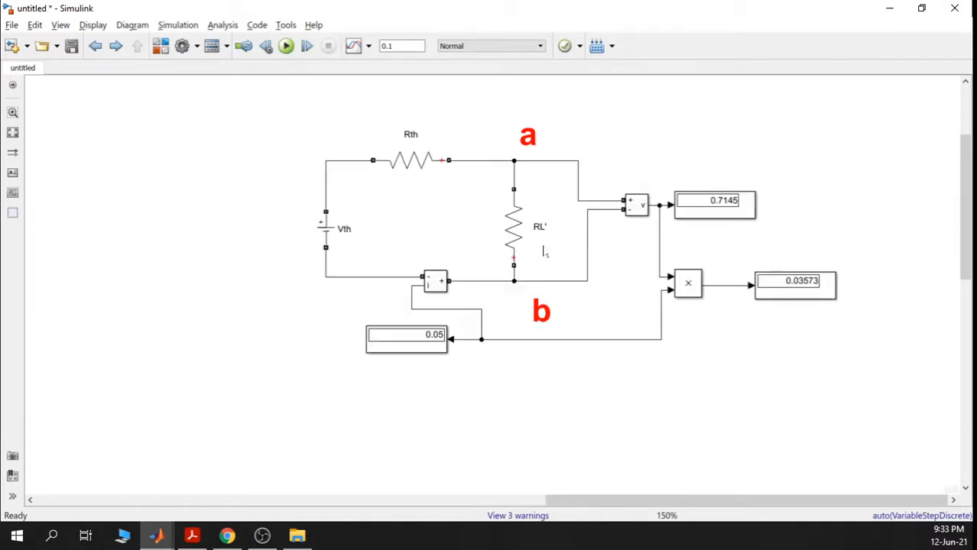
left_click_drag(698, 345, 556, 338)
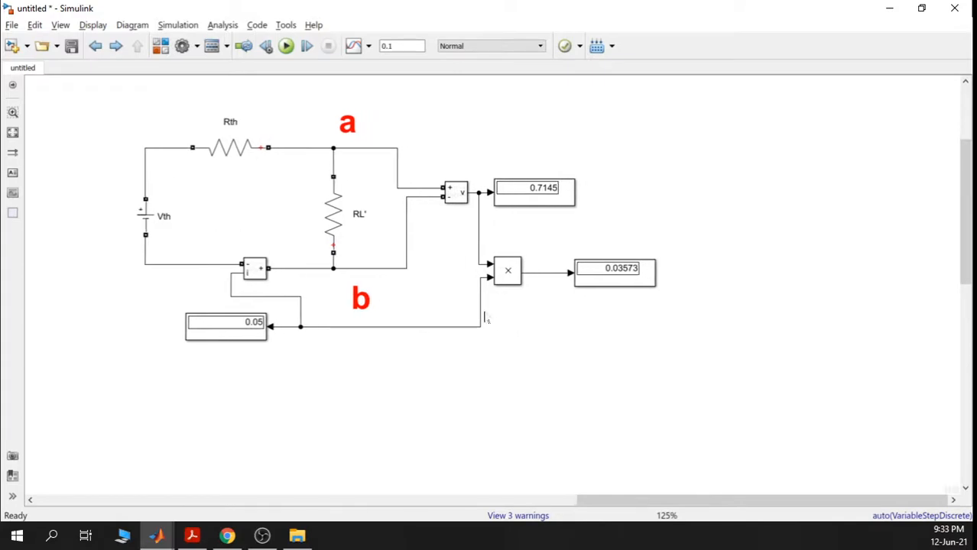
left_click(345, 226)
- Rename the Display16 power display showing 0.03573 to PotenciaRL
left_click(606, 279)
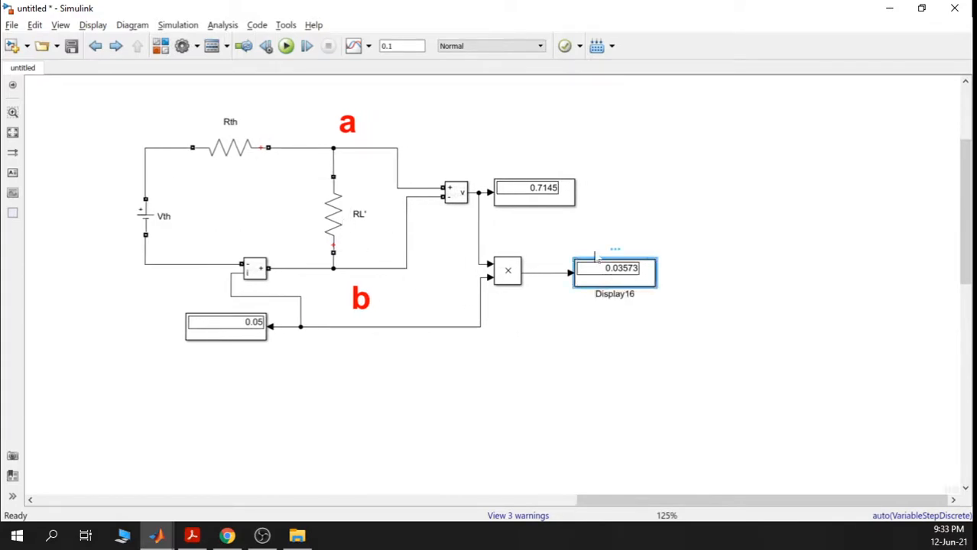
double_click(615, 294)
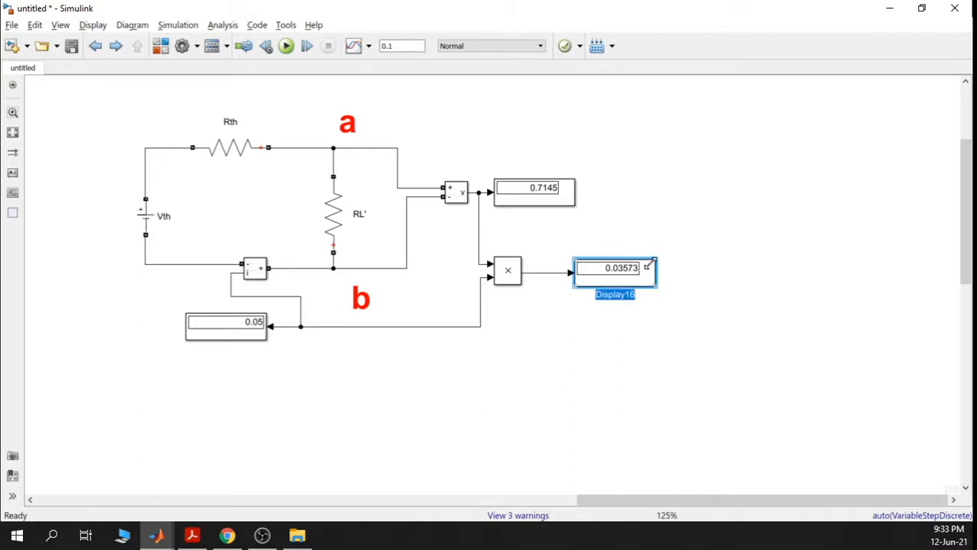
type("pOWE")
key("BackSpace")
key("BackSpace")
key("BackSpace")
key("BackSpace")
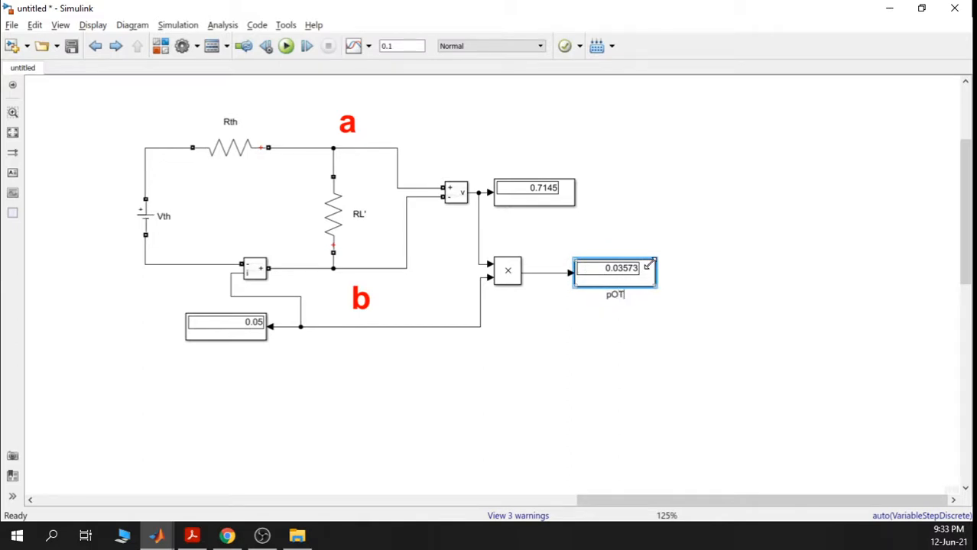
type("PotenciaRL")
left_click(787, 276)
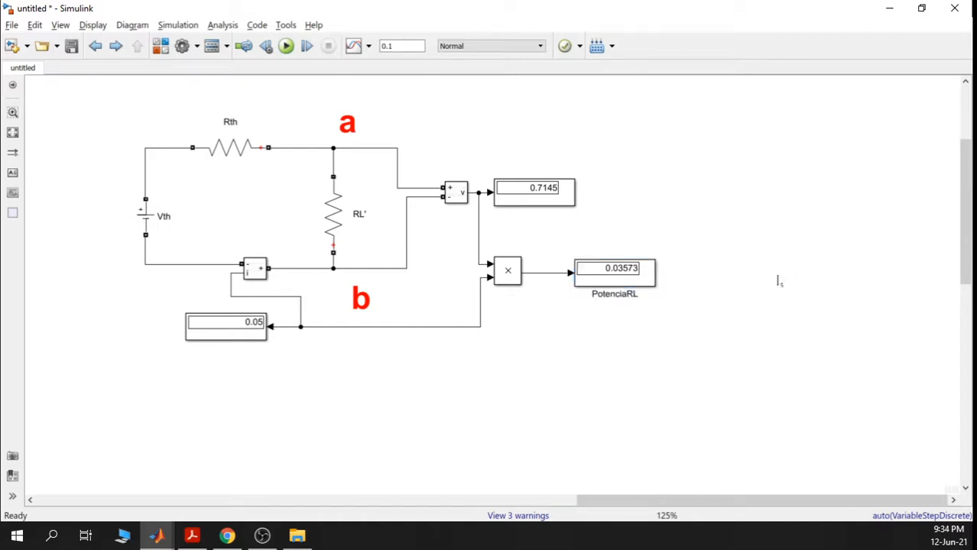
- Review the PotenciaRL display, RL' load resistor and Rth in the Thevenin circuit
scroll(731, 280, "down", 1)
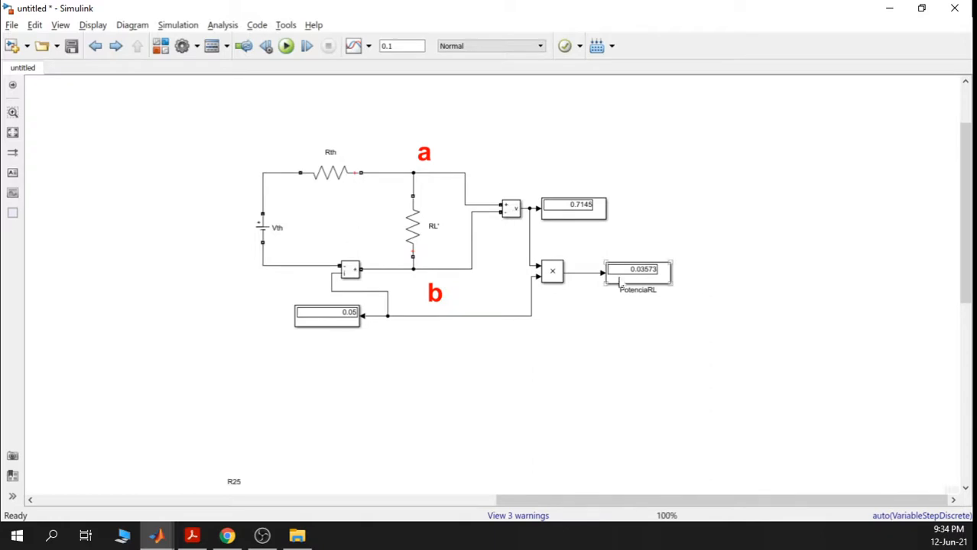
left_click(654, 283)
scroll(653, 283, "up", 1)
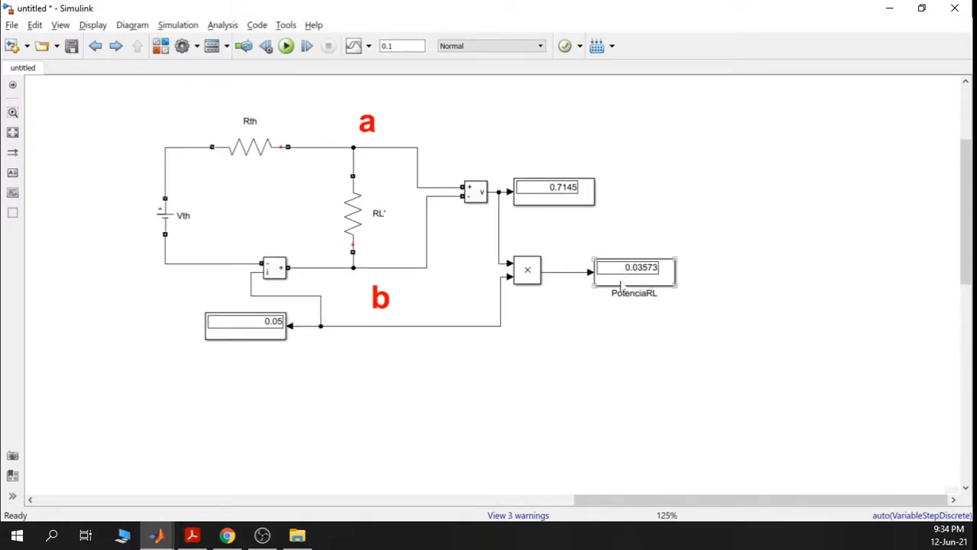
scroll(651, 278, "up", 2)
scroll(650, 279, "down", 1)
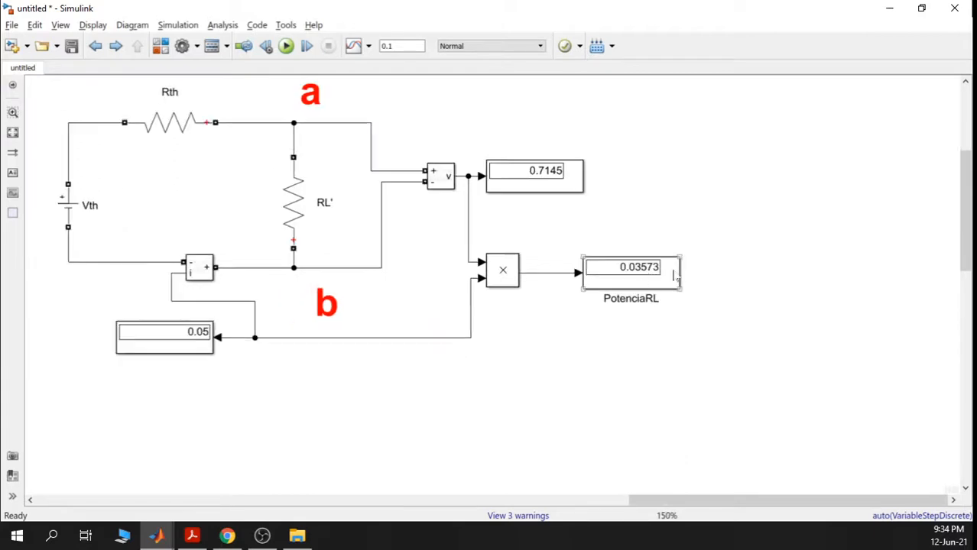
left_click(283, 200)
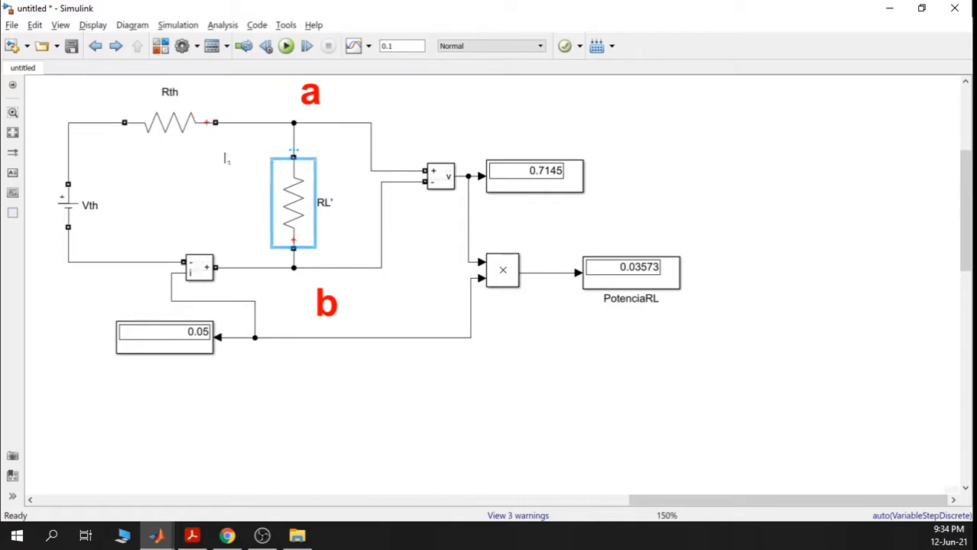
left_click(170, 124)
scroll(481, 258, "down", 3)
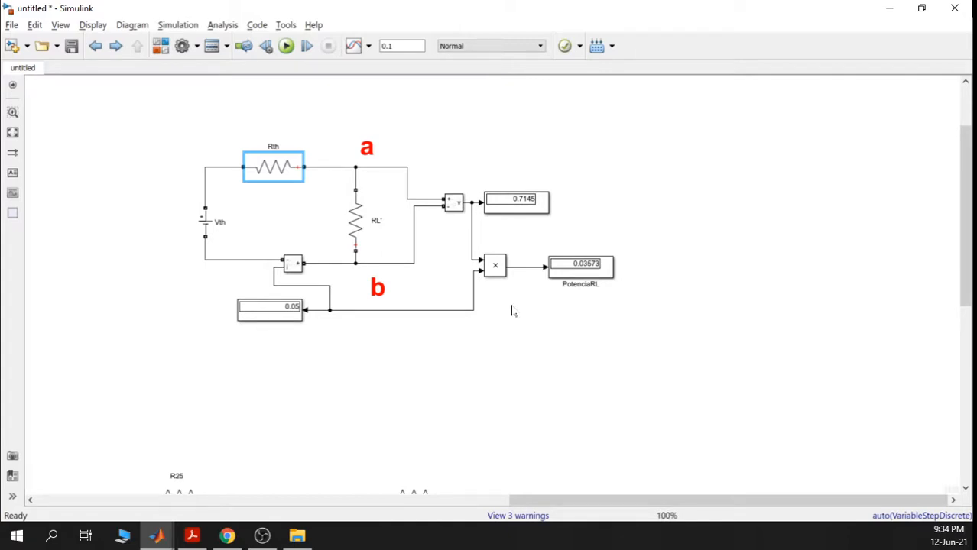
scroll(512, 310, "down", 1)
- Paste a copy of the Thevenin circuit (Vth1, Rth1, RL'1, PotenciaRL1) beside the original
left_click_drag(230, 156, 613, 351)
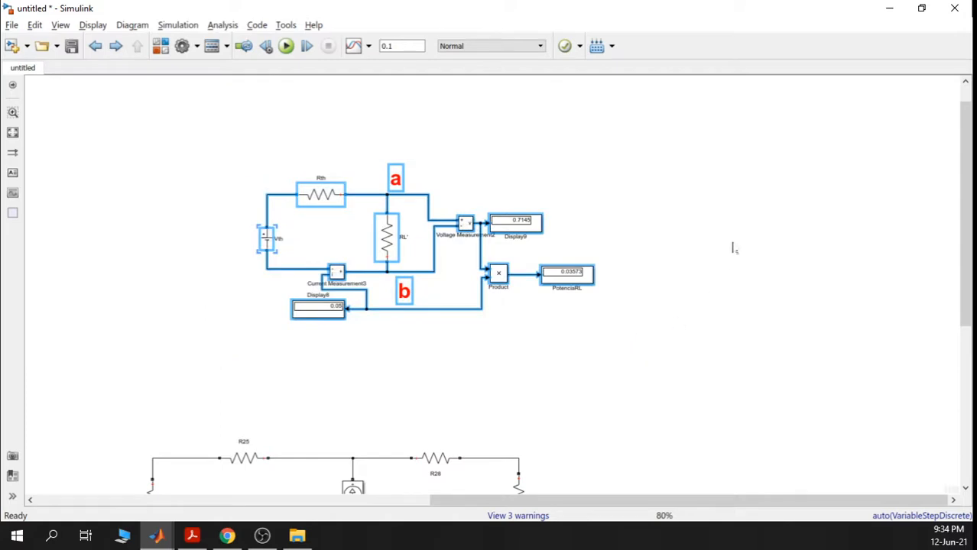
left_click(715, 235)
left_click_drag(714, 228, 501, 220)
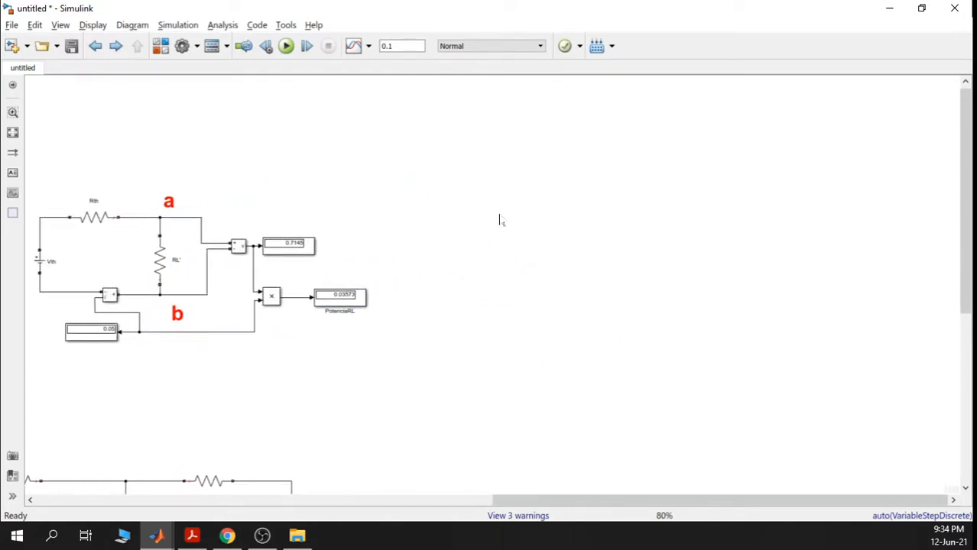
key("ctrl+v")
left_click_drag(567, 243, 510, 218)
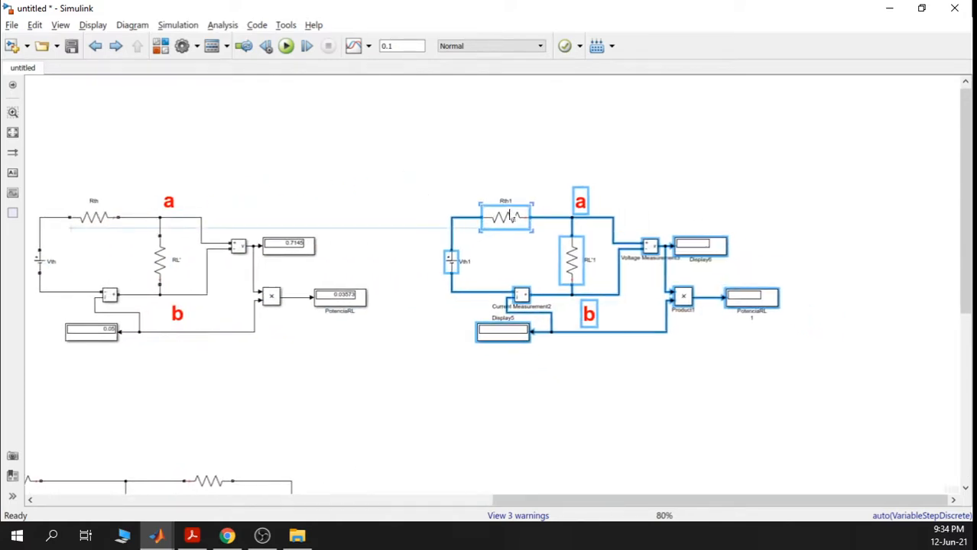
scroll(650, 281, "up", 1)
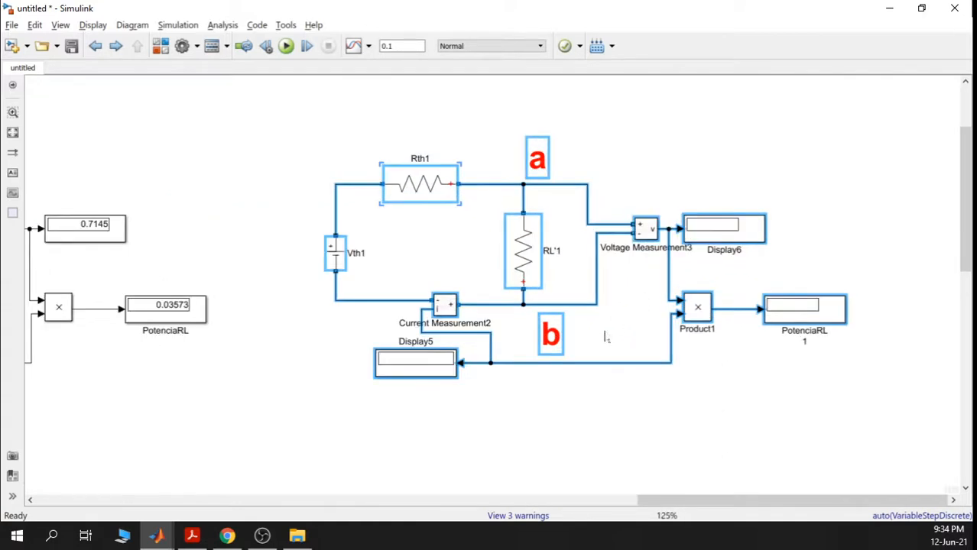
left_click(633, 344)
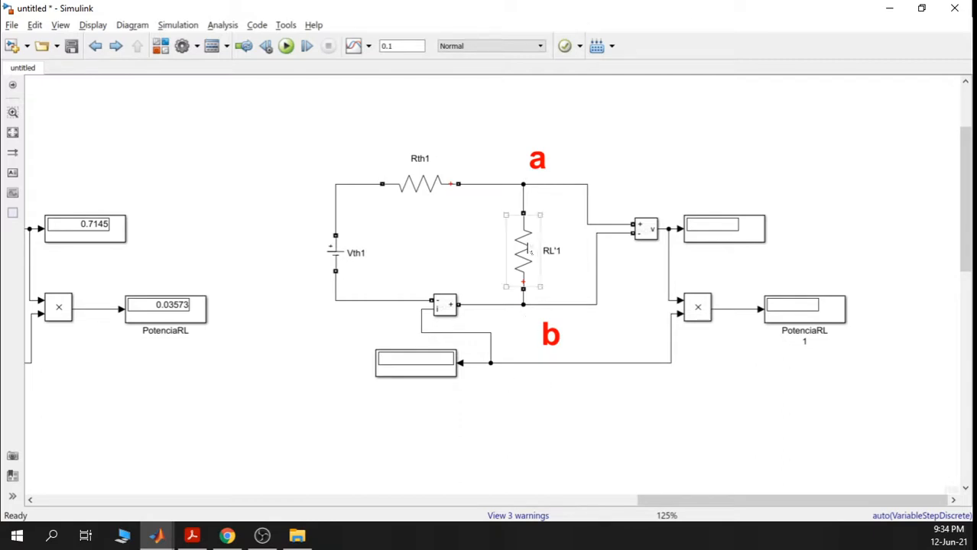
- Set RL'1's resistance to 14.29*2 ohms
double_click(523, 251)
type("14.29")
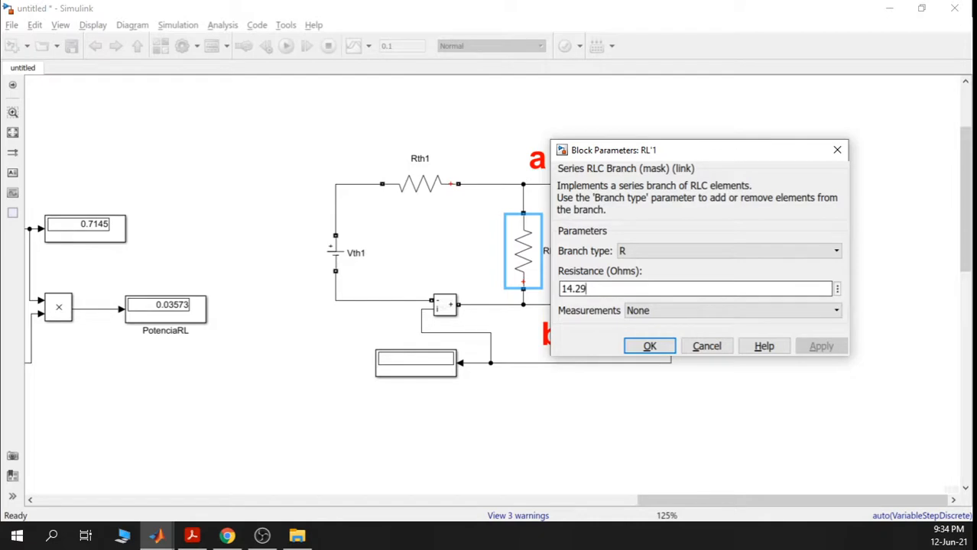
type("*2")
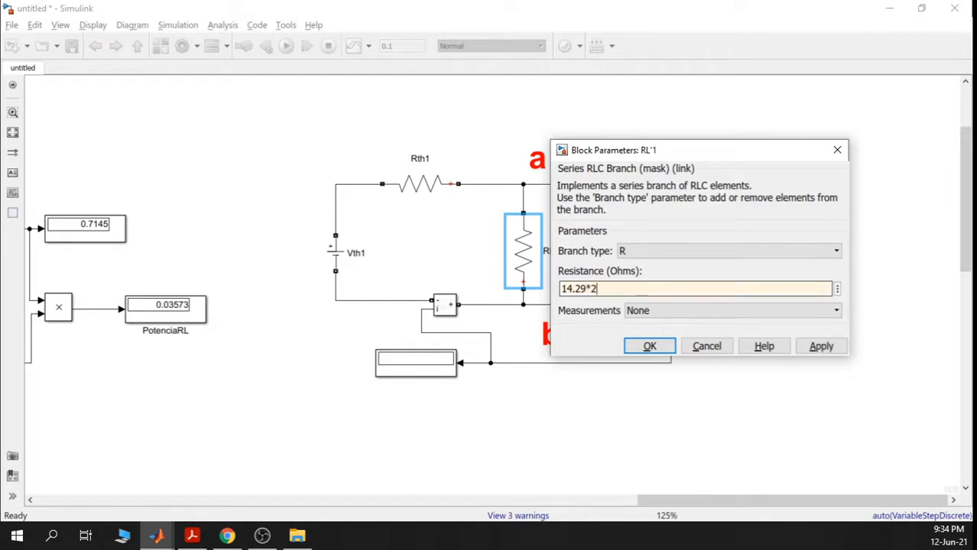
left_click(820, 346)
left_click(649, 346)
- Paste a second Thevenin copy (Vth2, Rth2, RL'2, PotenciaRL2) aligned to the right
left_click_drag(305, 155, 850, 387)
left_click_drag(648, 445, 507, 441)
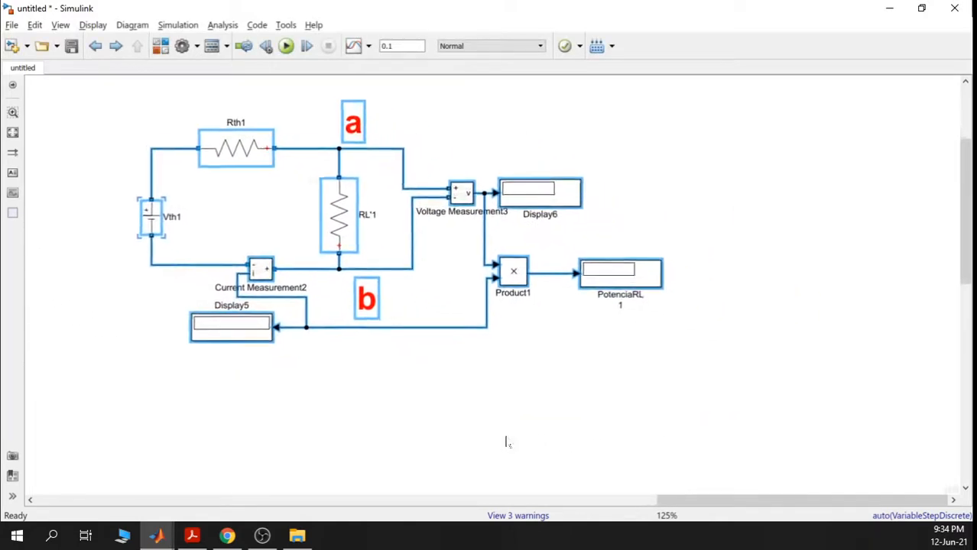
left_click_drag(588, 413, 434, 474)
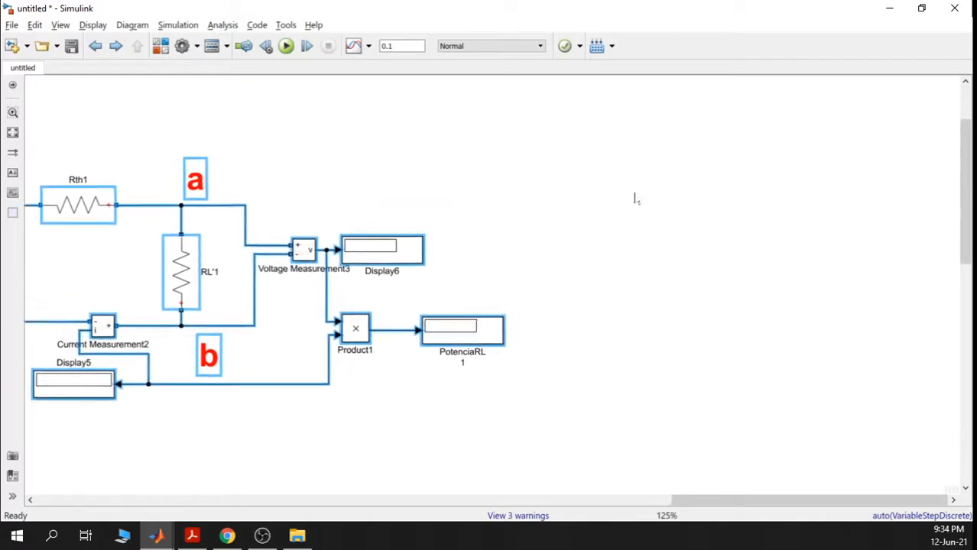
left_click(648, 201)
key("ctrl+v")
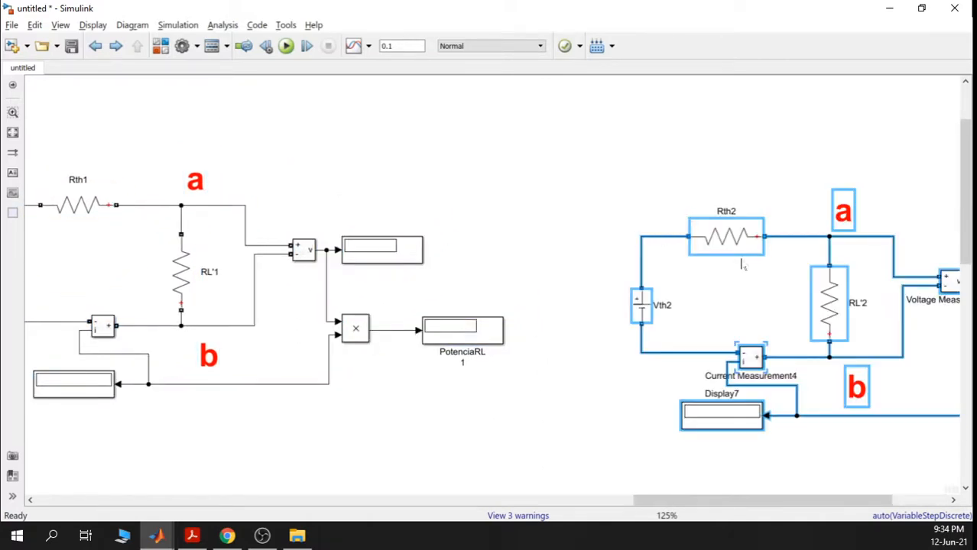
left_click_drag(734, 240, 698, 209)
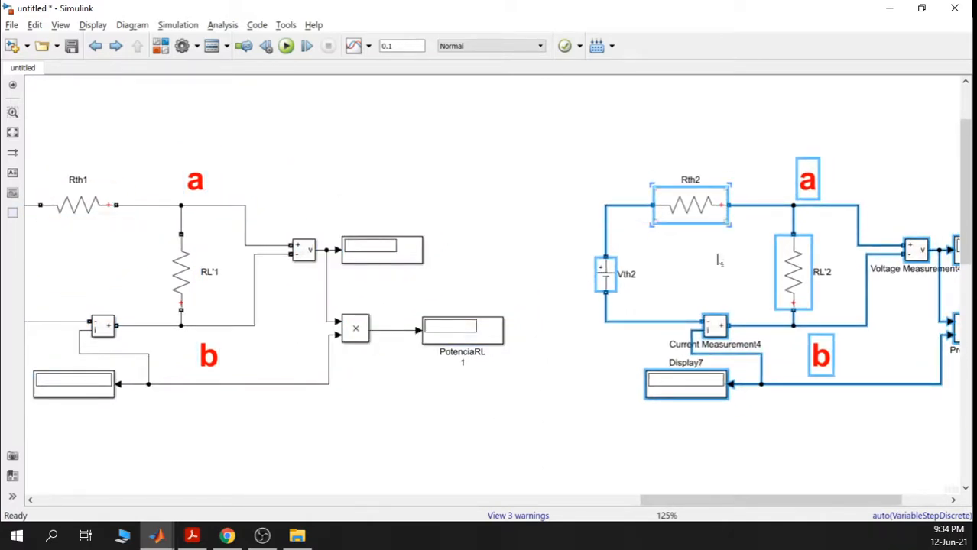
left_click_drag(718, 260, 567, 246)
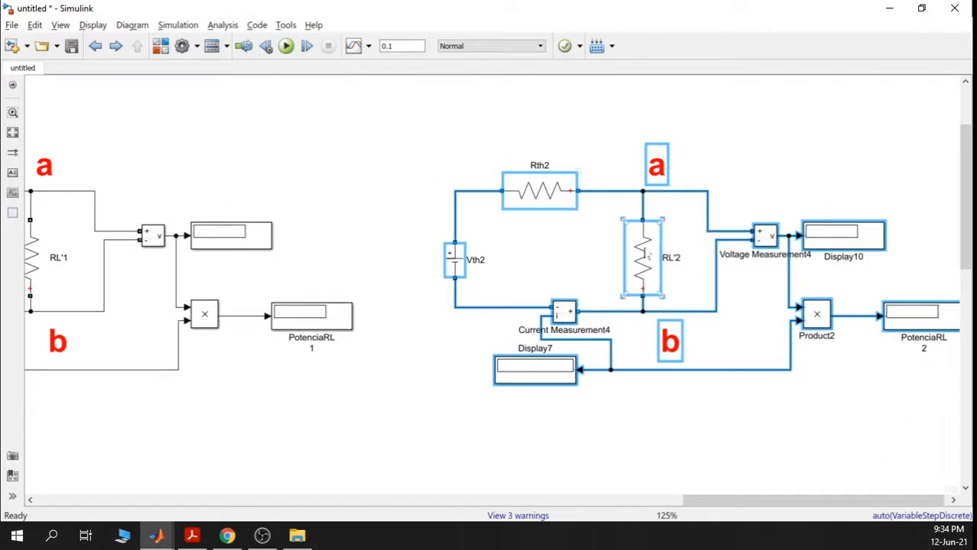
double_click(647, 256)
left_click(712, 296)
- Change RL'2's resistance from 14.29*2 to 14.29/2 ohms
left_click_drag(711, 295, 704, 296)
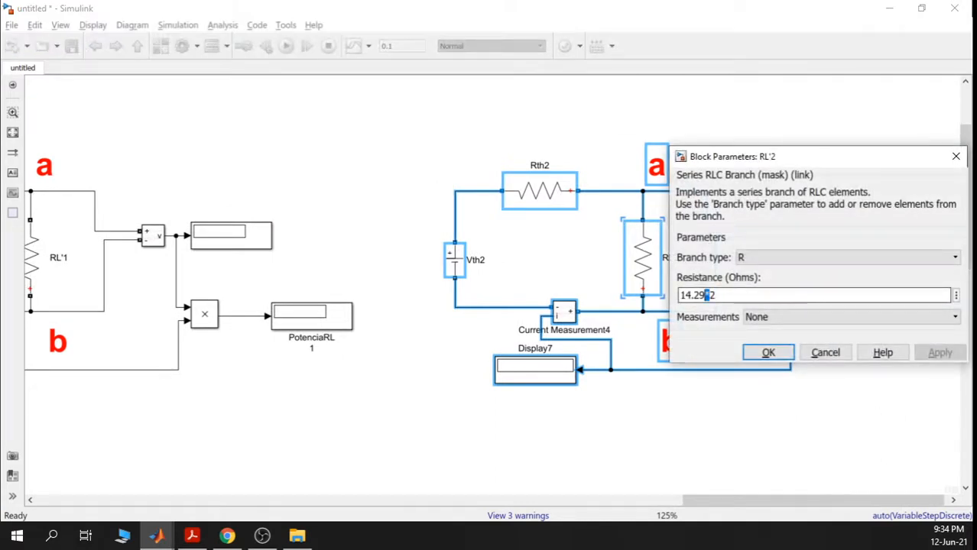
type("/")
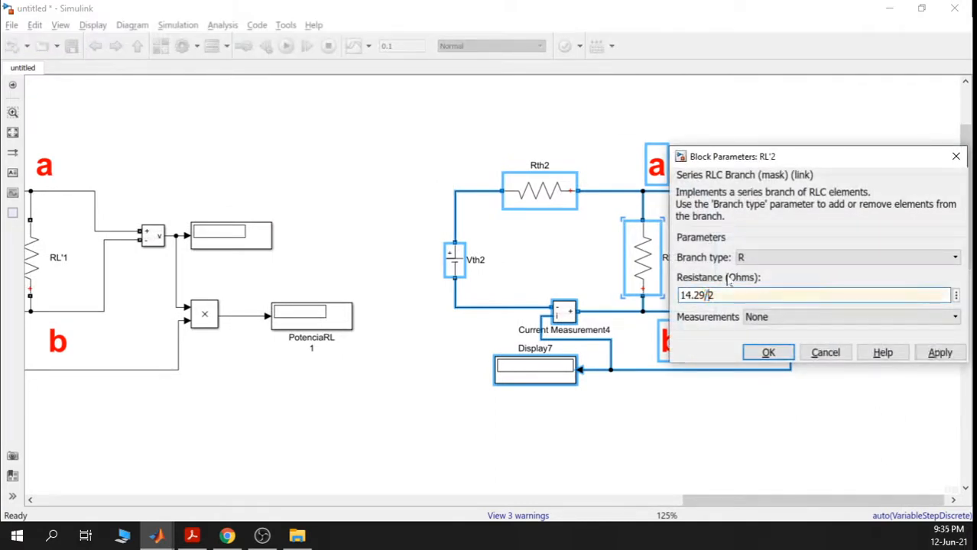
left_click(940, 353)
left_click(772, 352)
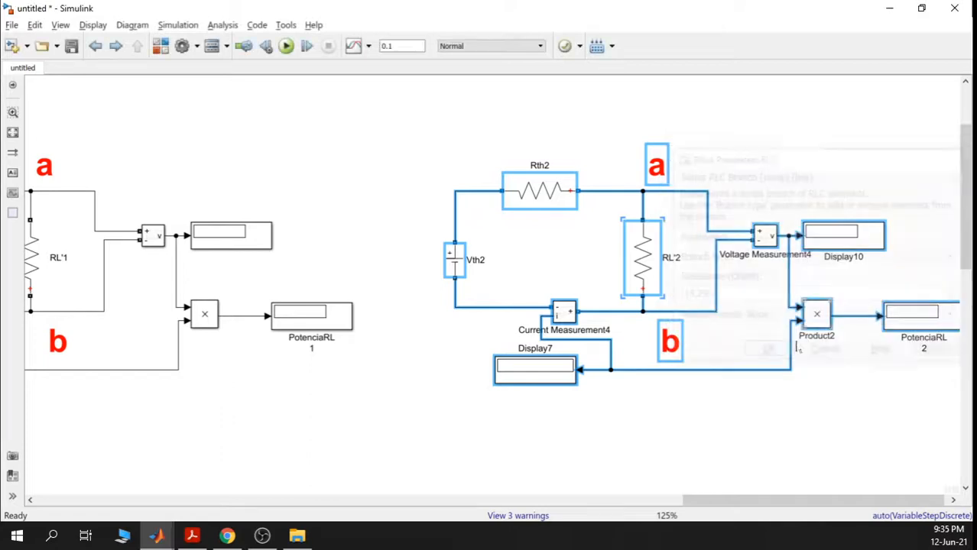
- Run the simulation so all circuit displays show values, including 0.03333 A
scroll(708, 348, "down", 3)
left_click_drag(700, 388, 647, 349)
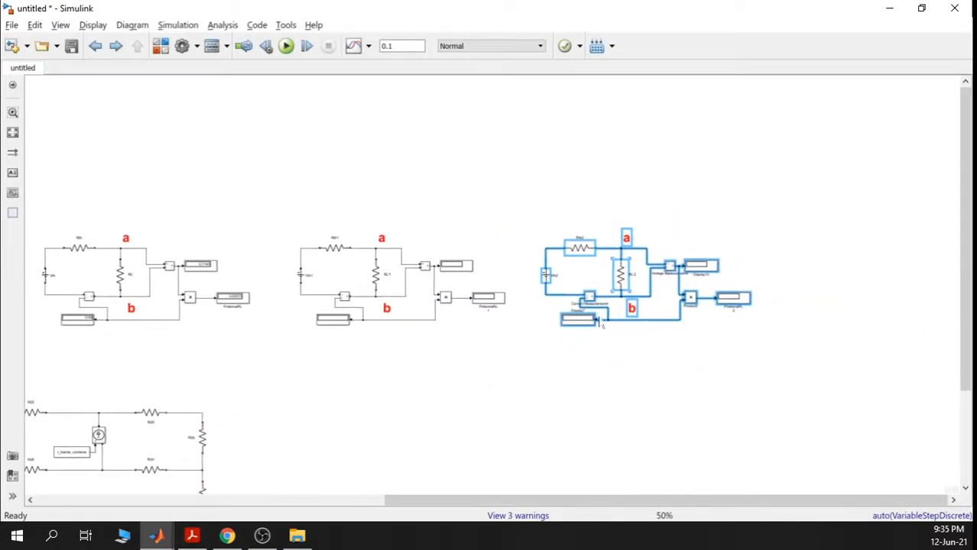
left_click(286, 47)
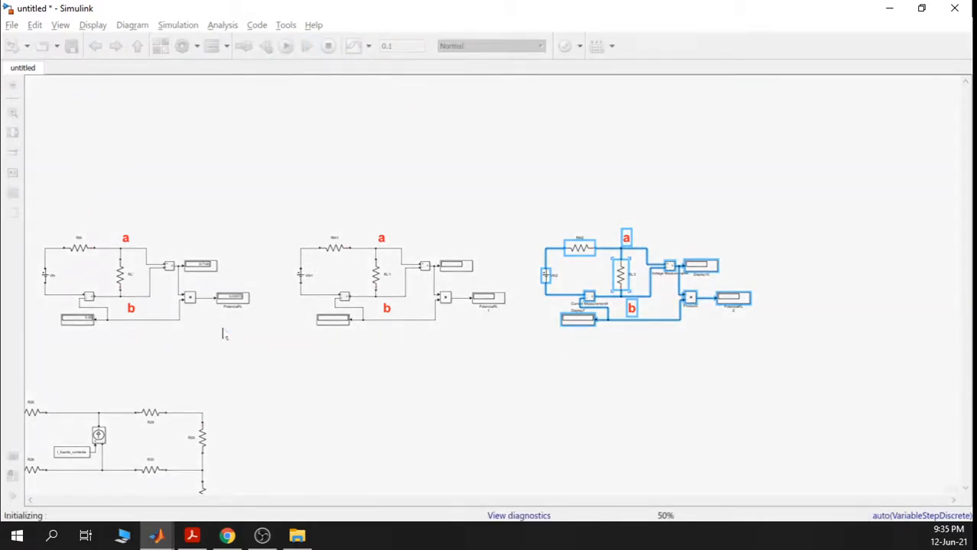
scroll(215, 321, "up", 3)
scroll(215, 321, "up", 4)
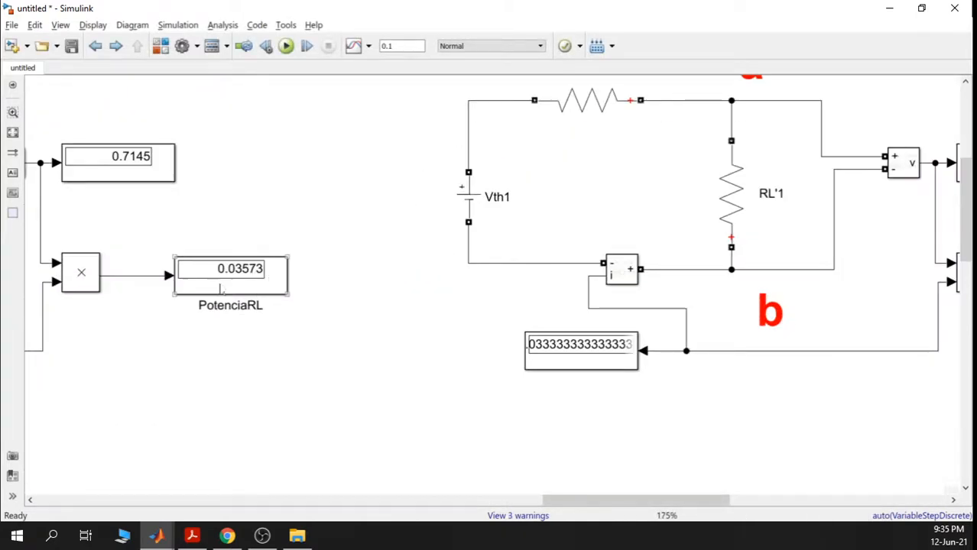
left_click_drag(168, 328, 432, 354)
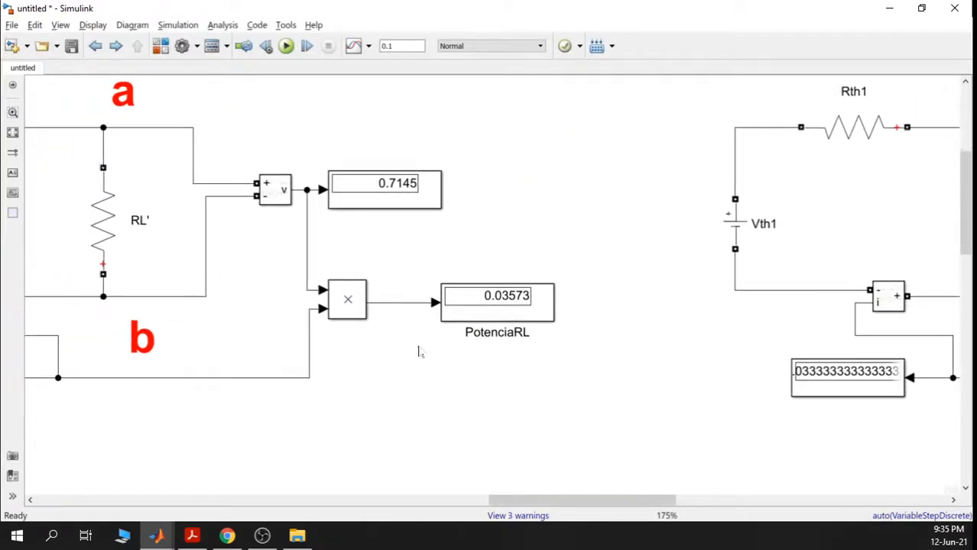
left_click(510, 306)
left_click(107, 219)
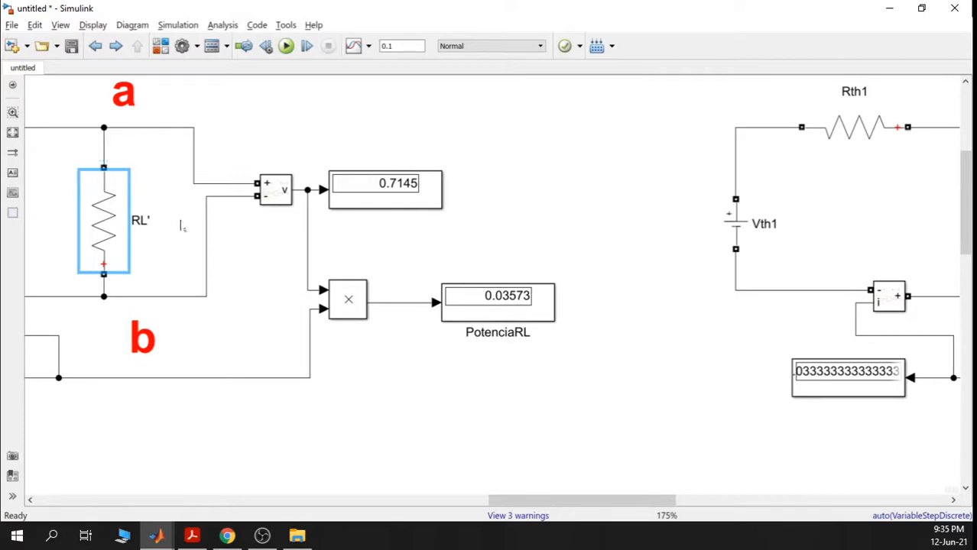
left_click_drag(183, 225, 315, 230)
left_click(89, 129)
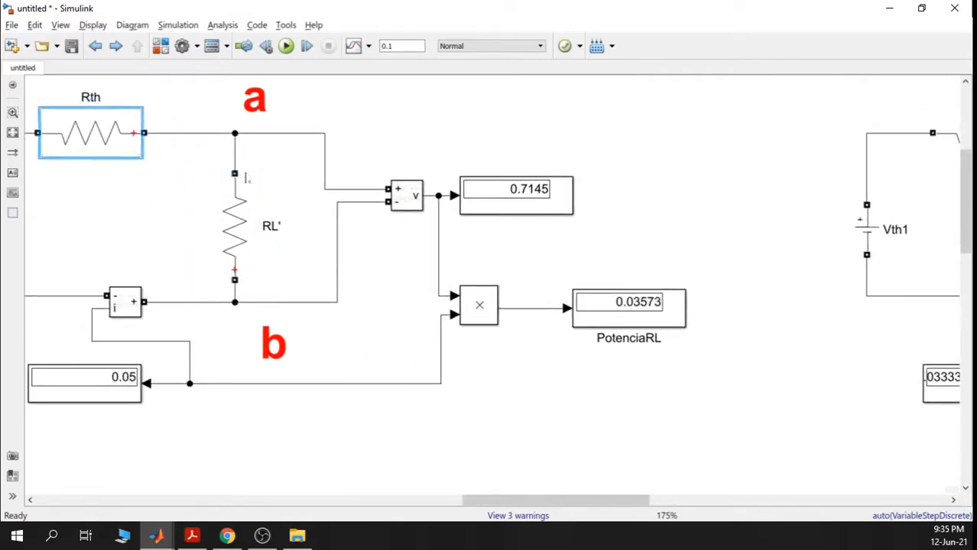
double_click(98, 138)
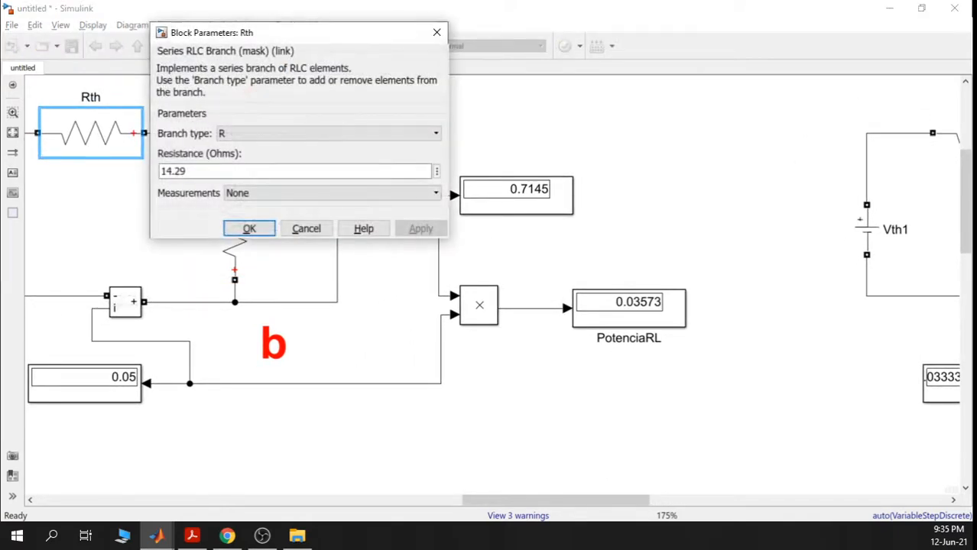
left_click(250, 229)
left_click(233, 226)
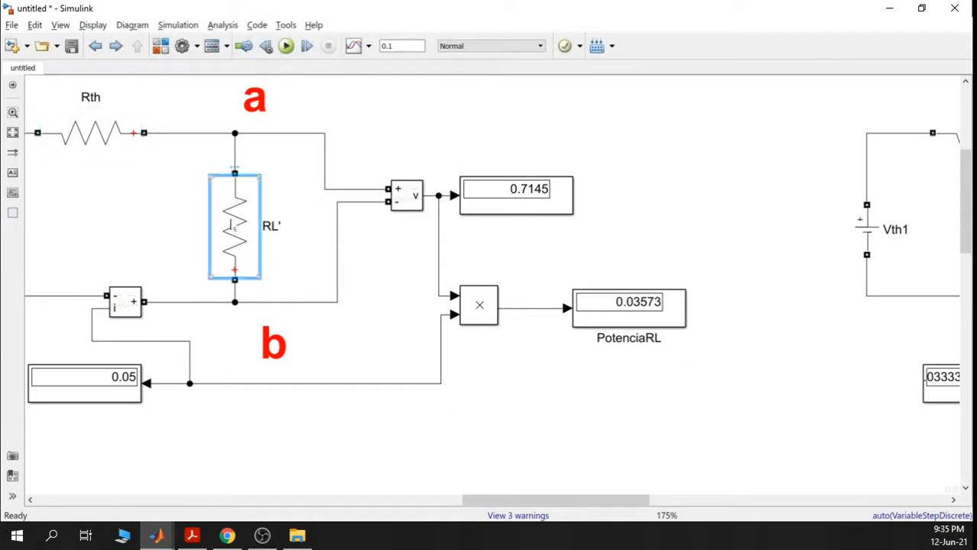
double_click(233, 226)
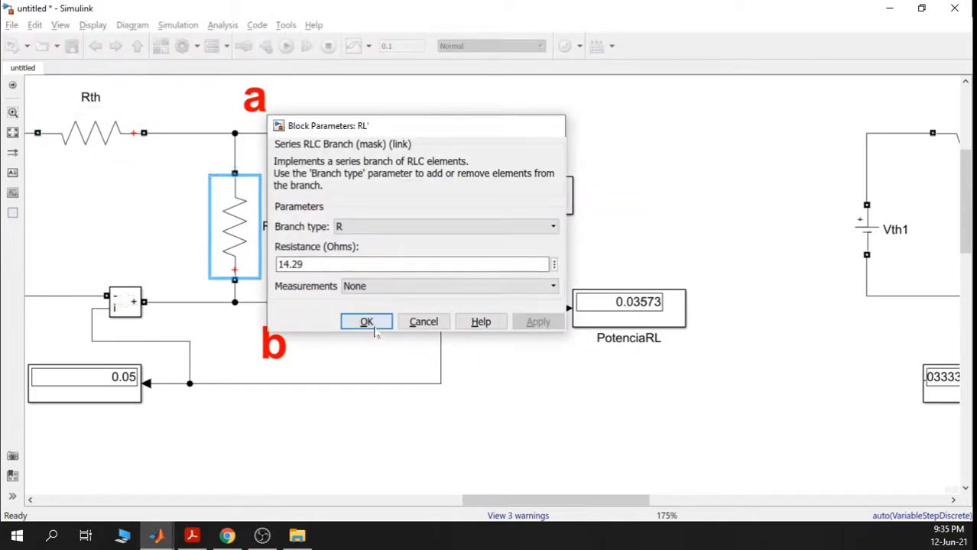
left_click(375, 327)
scroll(628, 317, "up", 5)
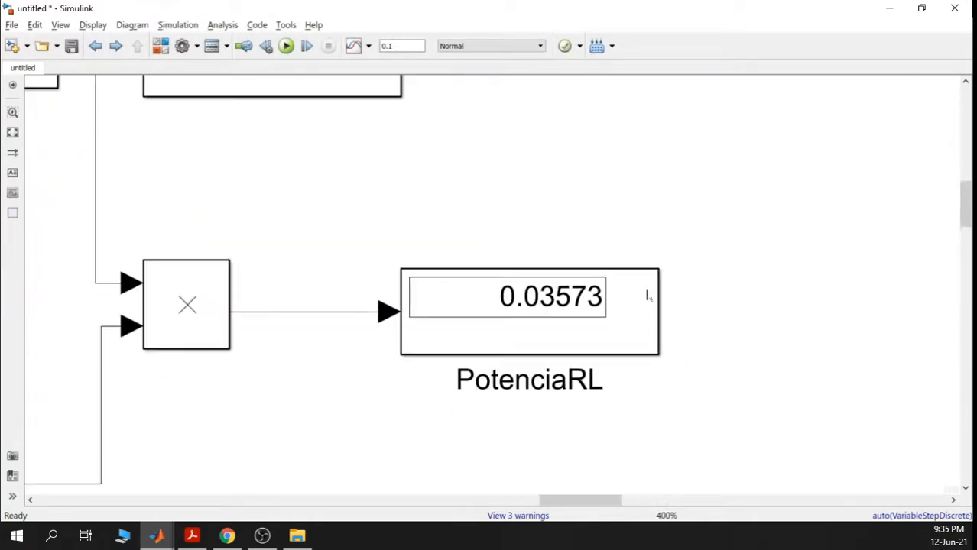
left_click(628, 311)
scroll(764, 349, "down", 5)
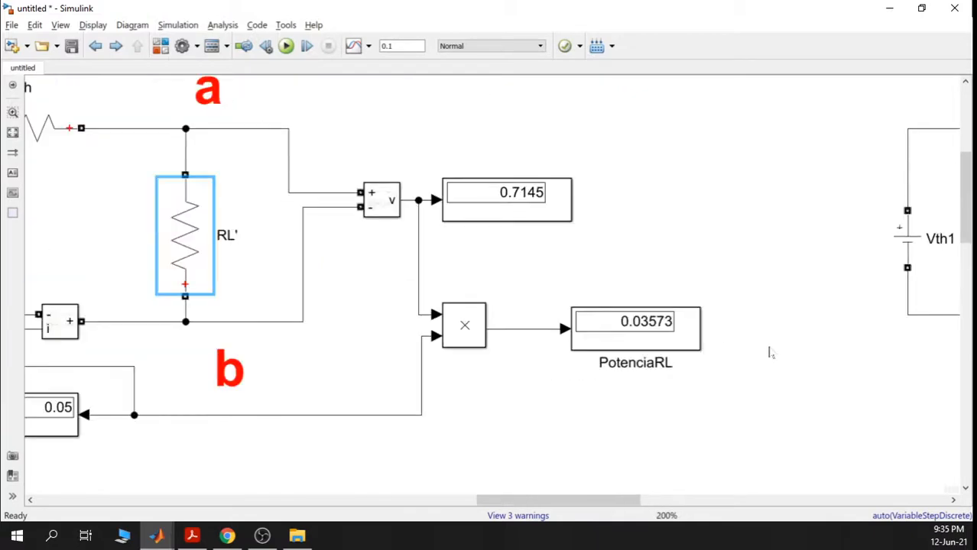
scroll(660, 342, "up", 1)
left_click(475, 311)
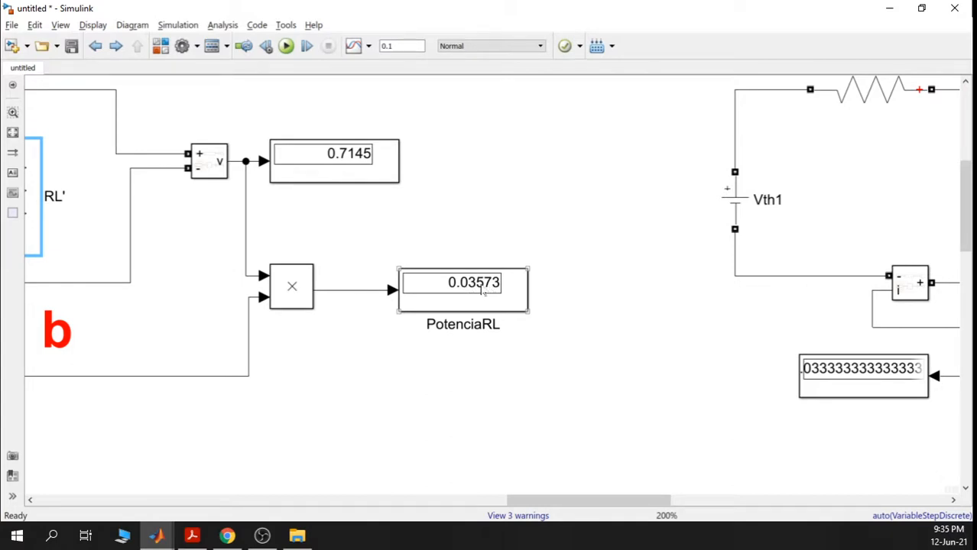
left_click(542, 307)
scroll(582, 308, "down", 1)
left_click_drag(636, 305, 278, 285)
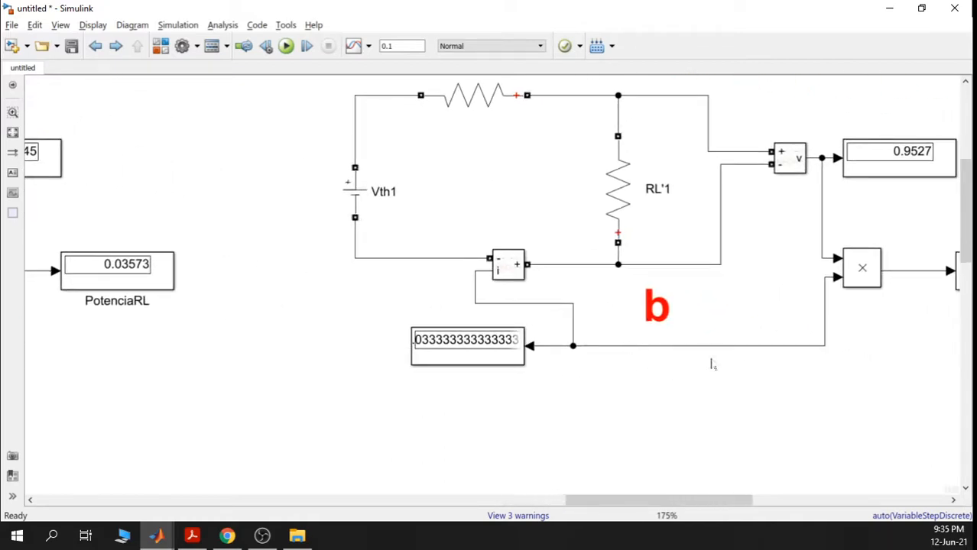
left_click_drag(713, 364, 543, 381)
left_click_drag(739, 346, 635, 334)
scroll(690, 290, "up", 3)
scroll(690, 292, "up", 1)
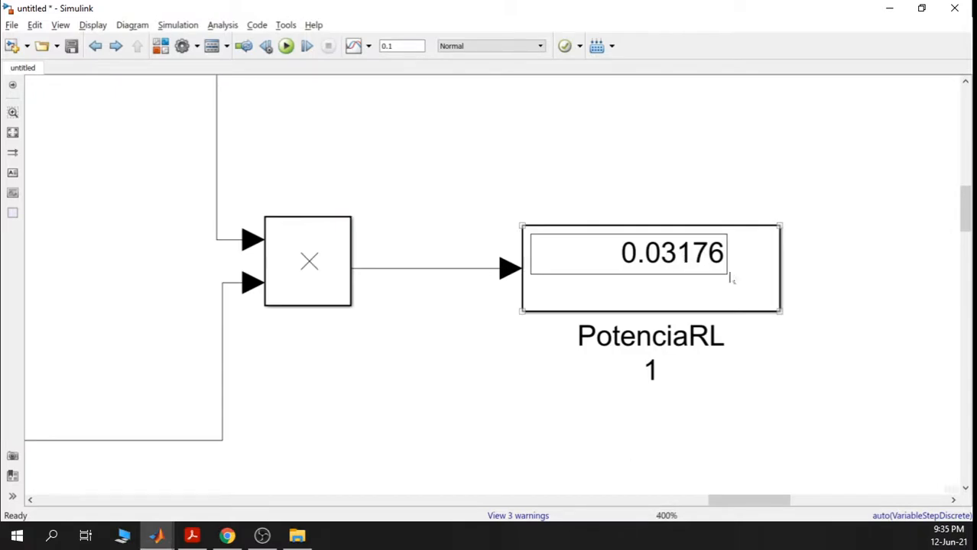
scroll(751, 287, "down", 1)
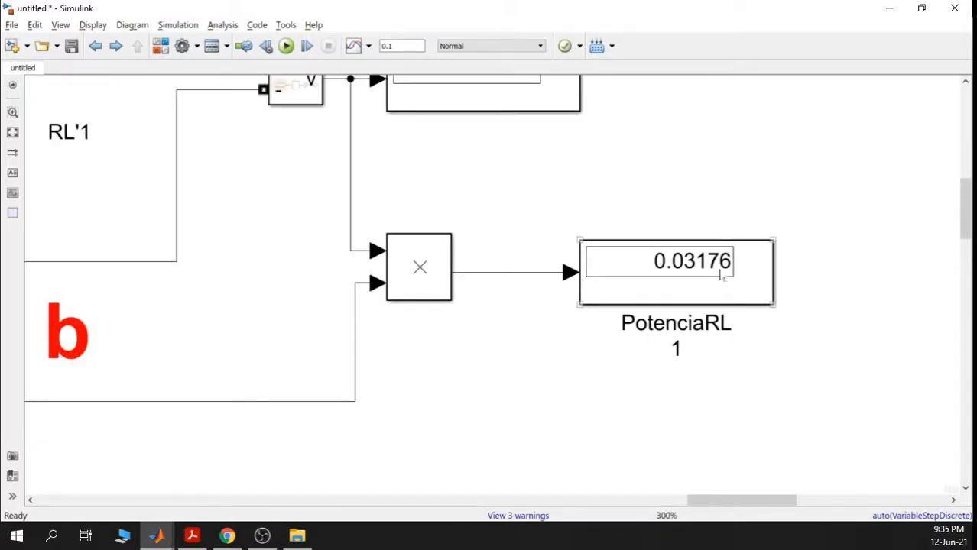
scroll(787, 332, "down", 1)
scroll(708, 340, "down", 1)
scroll(708, 340, "right", 8)
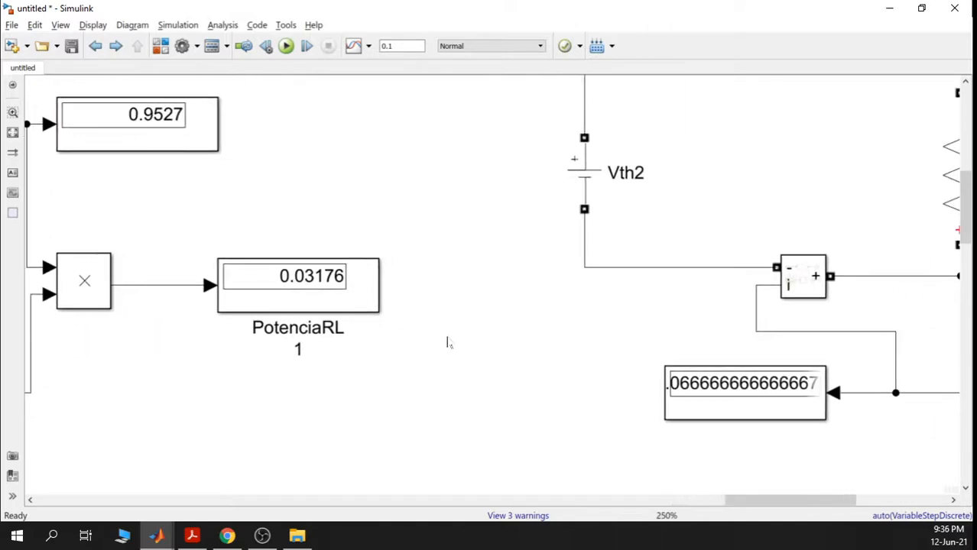
scroll(643, 320, "right", 4)
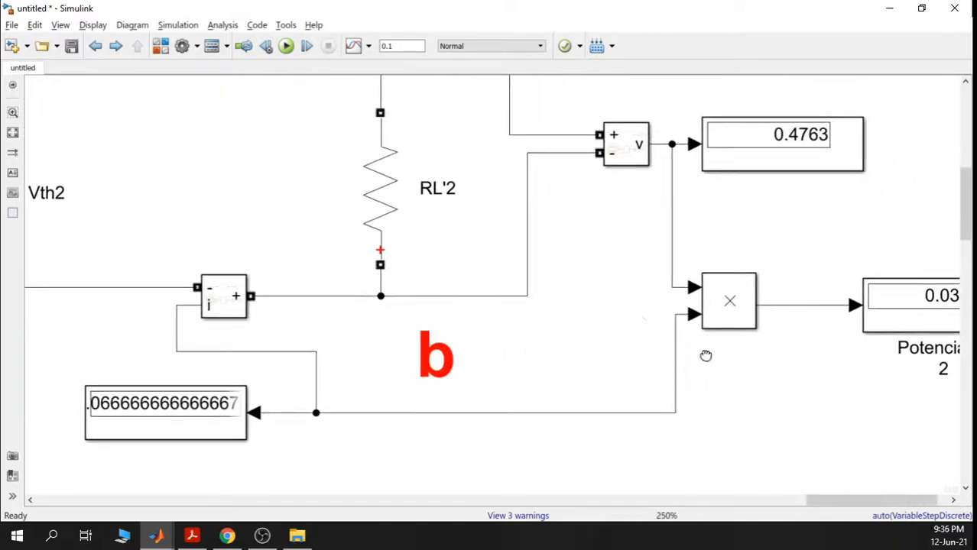
left_click_drag(704, 353, 460, 331)
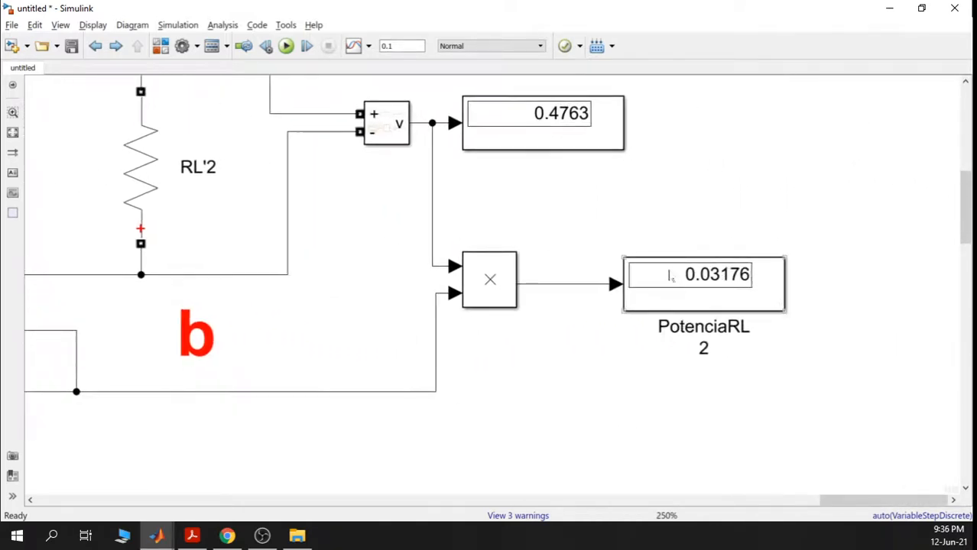
scroll(747, 280, "down", 4)
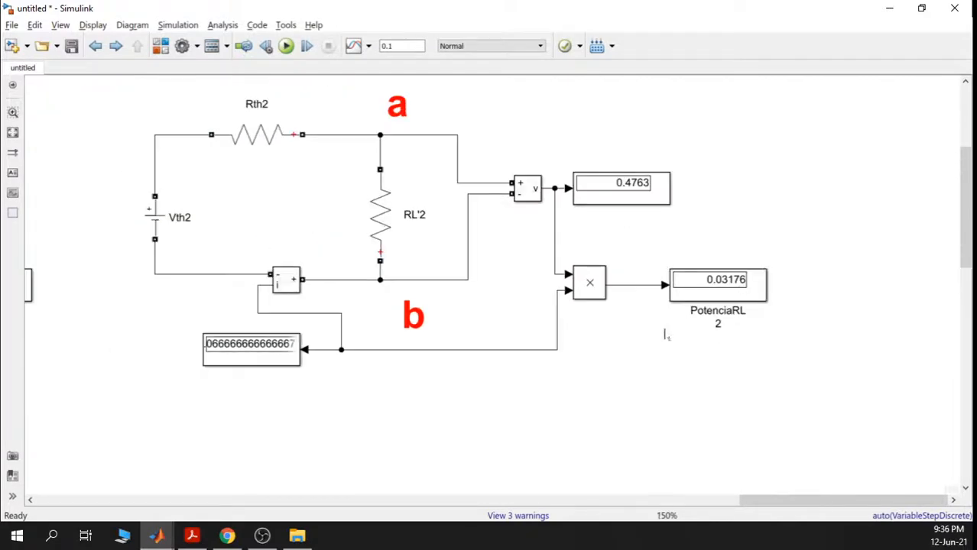
left_click_drag(386, 332, 562, 348)
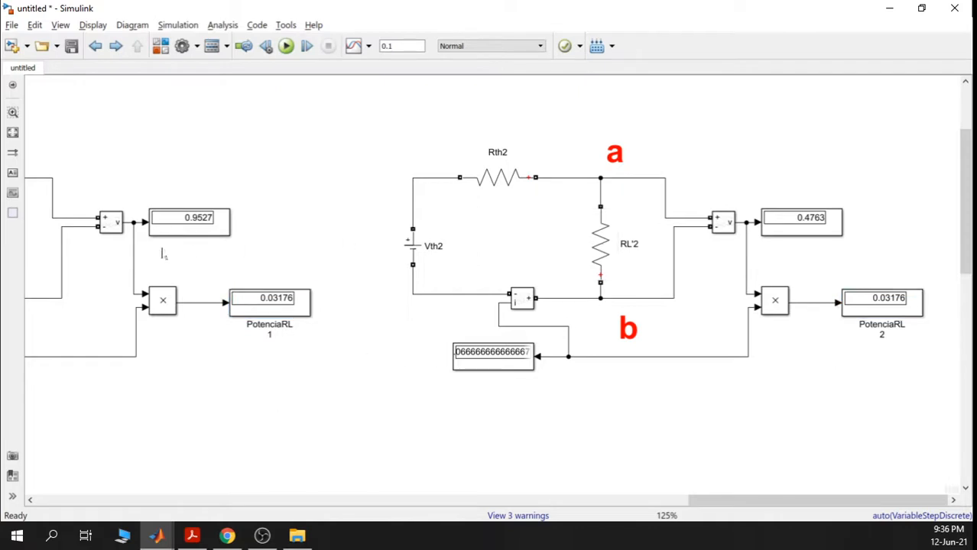
left_click_drag(272, 266, 417, 271)
- Check RL'1 and RL'2 resistances (14.29*2 and 14.29/2) without changes
double_click(117, 235)
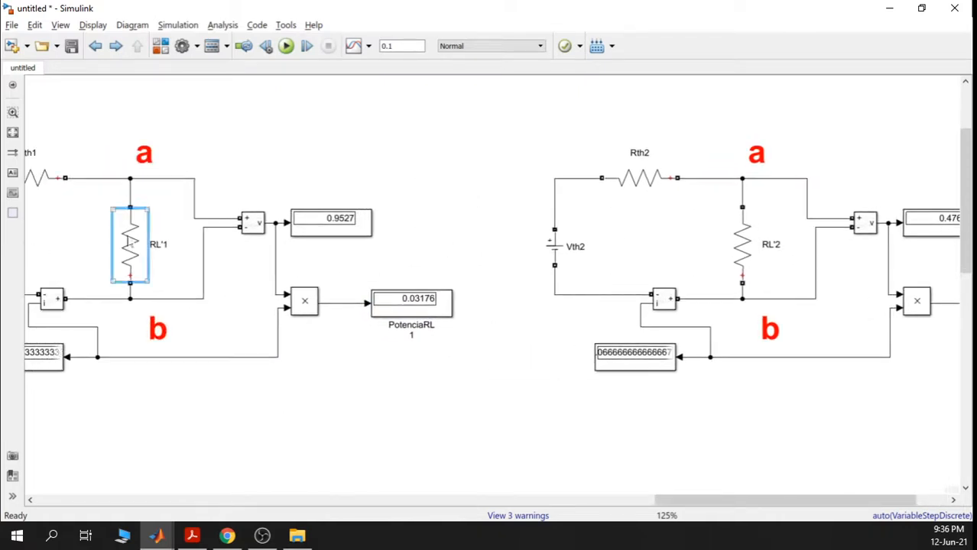
left_click(444, 144)
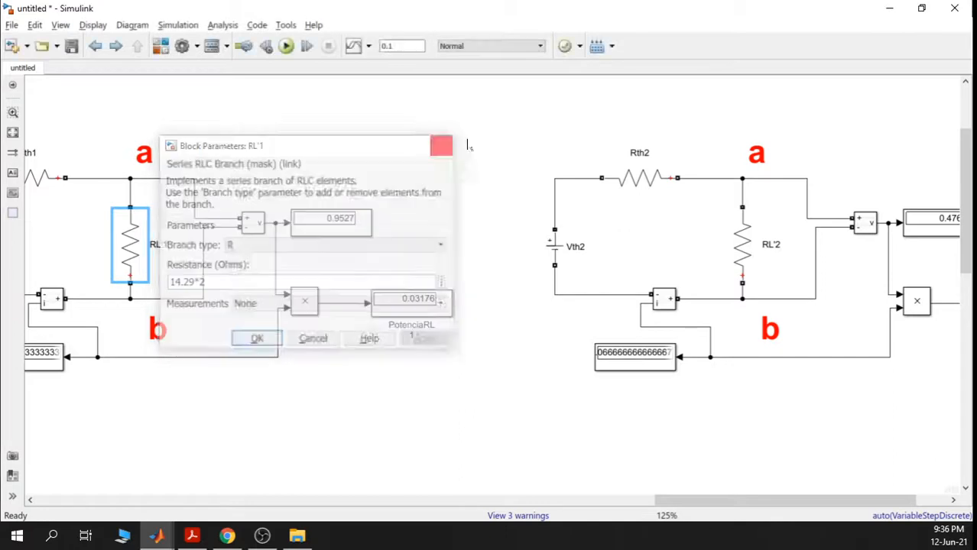
double_click(742, 245)
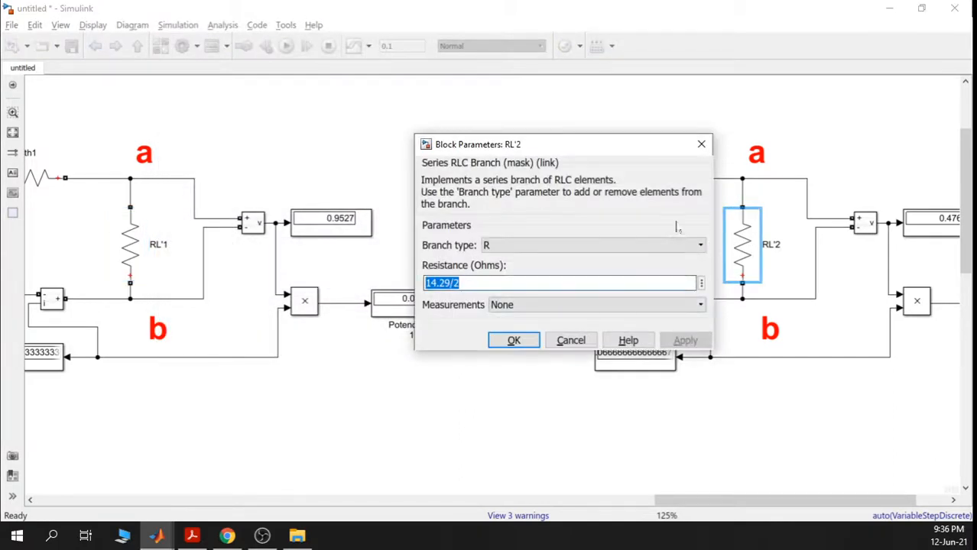
left_click(700, 144)
scroll(448, 245, "down", 1)
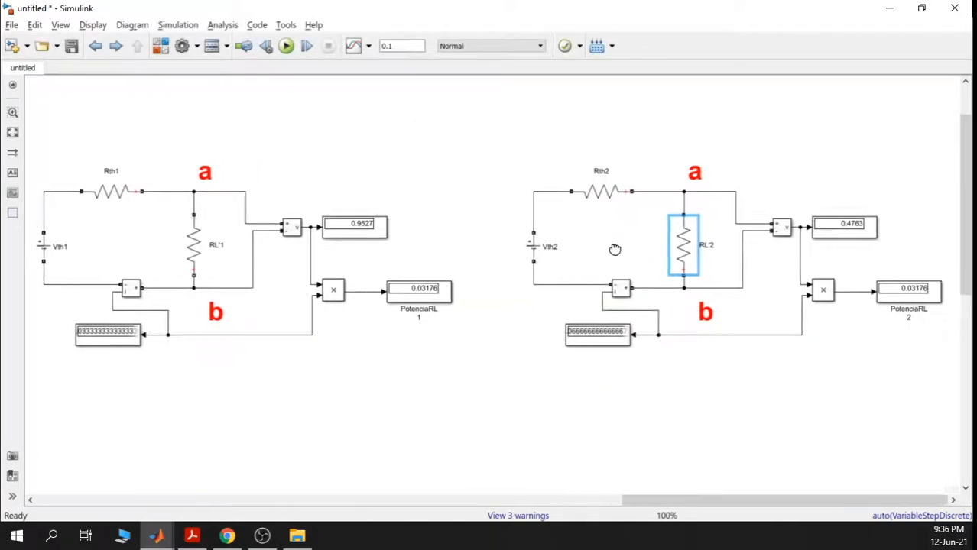
- Review the PotenciaRL power displays and confirm RL' stays at 14.29 ohms
left_click(871, 284)
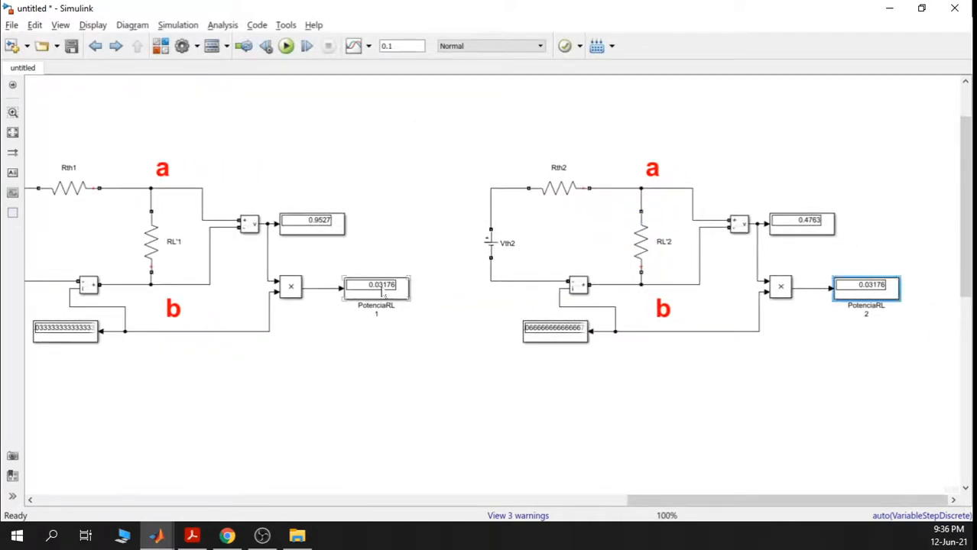
left_click(384, 296)
left_click_drag(164, 399, 455, 368)
left_click_drag(265, 386, 527, 401)
scroll(357, 321, "up", 3)
left_click(477, 285)
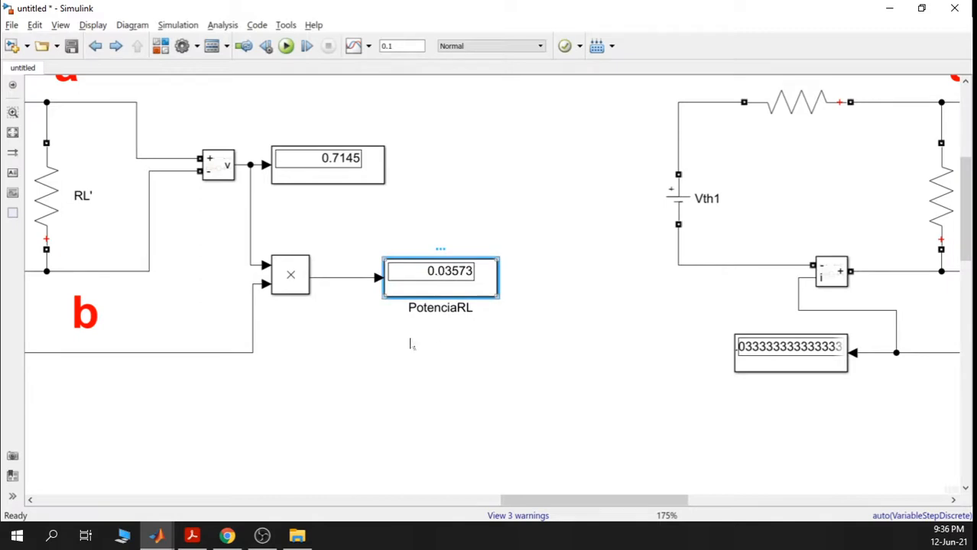
left_click_drag(409, 344, 552, 382)
left_click(269, 198)
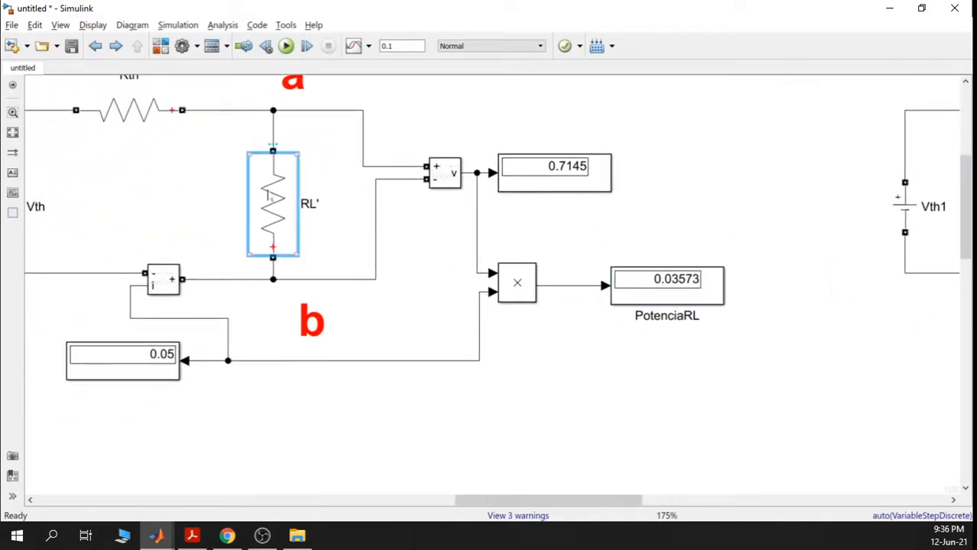
double_click(275, 199)
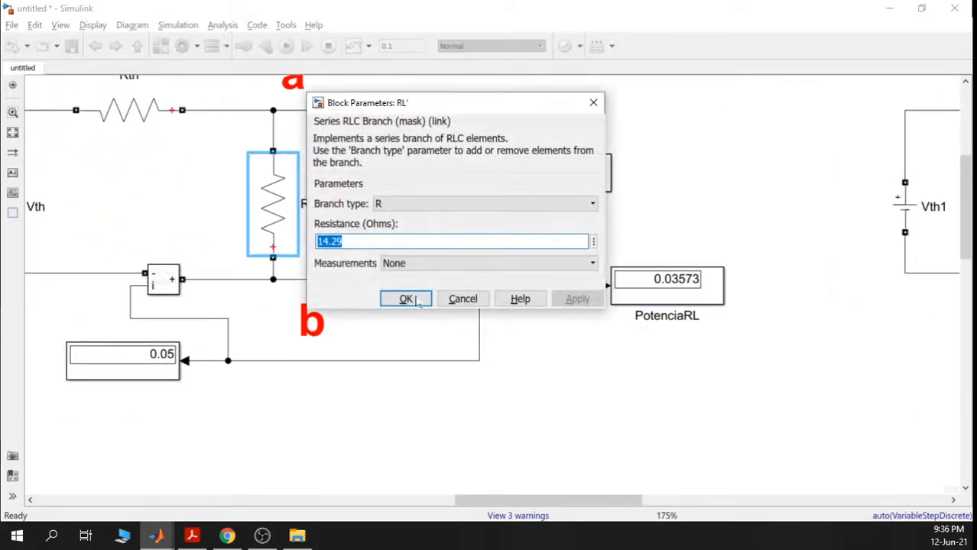
left_click(417, 298)
- Pan to the Ohmetro subsystem showing Rthevenin 14.29 ohms
scroll(473, 314, "down", 6)
left_click_drag(497, 324, 493, 121)
left_click_drag(328, 367, 657, 292)
left_click_drag(248, 363, 451, 376)
scroll(306, 334, "up", 3)
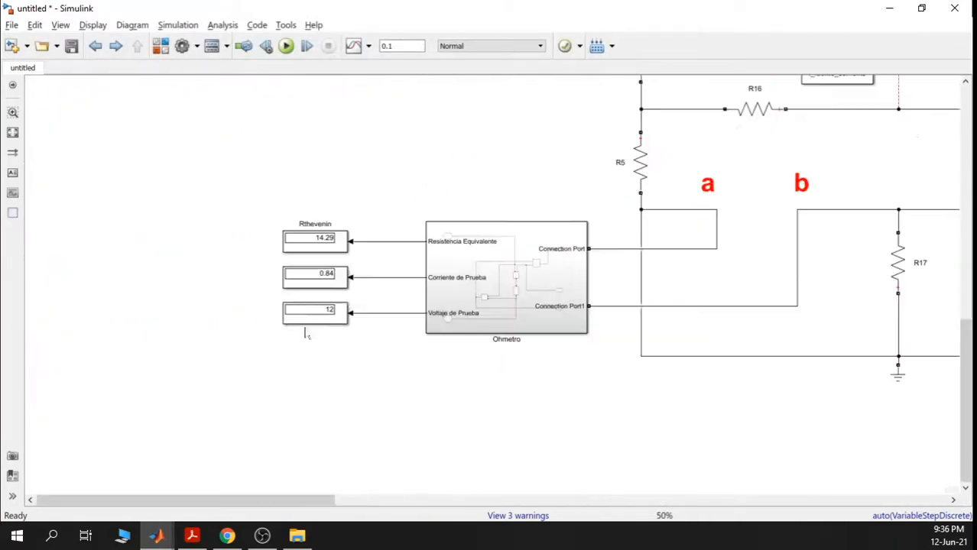
- Survey the circuits and Thevenin equivalents, then switch to Laboratorio4.pdf in Acrobat Reader
left_click(324, 245)
scroll(330, 246, "up", 1)
scroll(334, 273, "down", 1)
scroll(334, 280, "down", 6)
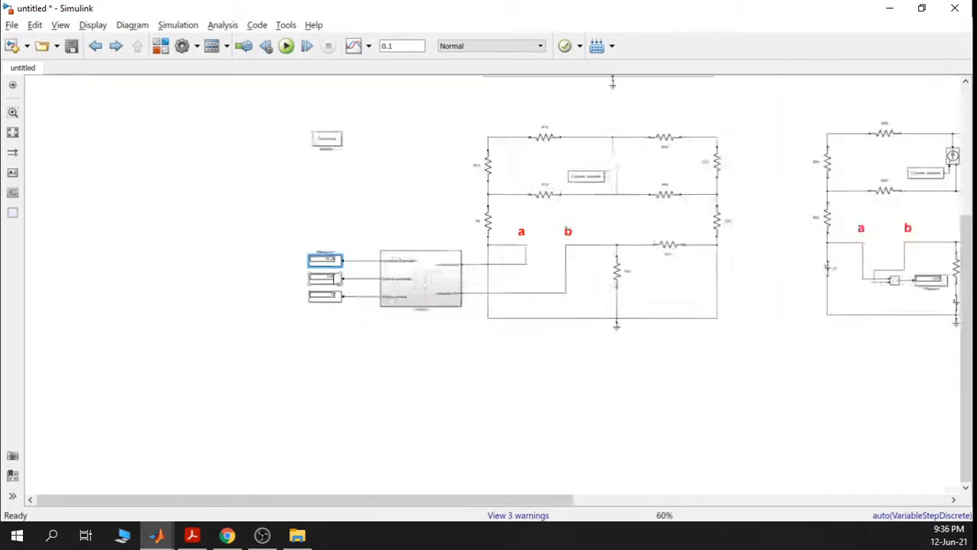
left_click_drag(856, 234, 485, 289)
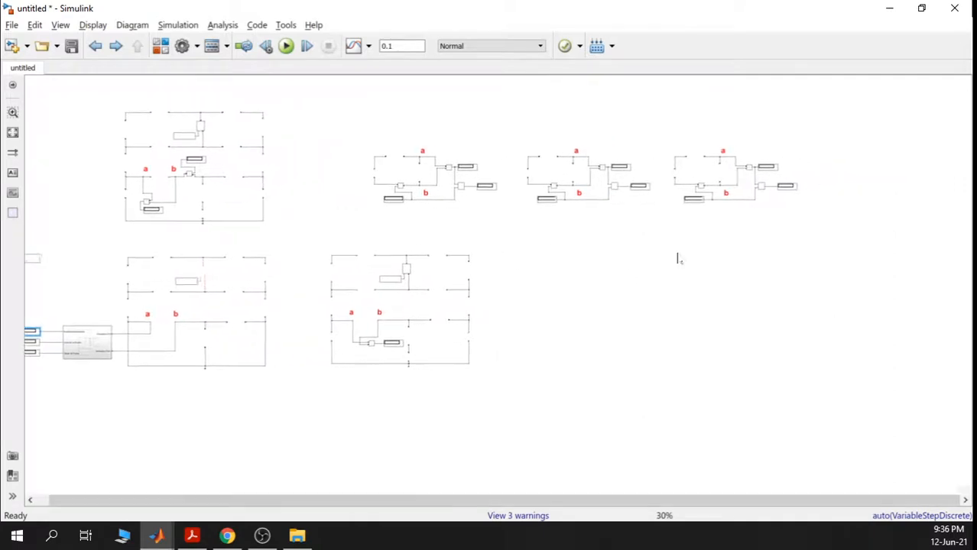
left_click_drag(758, 209, 713, 257)
scroll(710, 254, "up", 5)
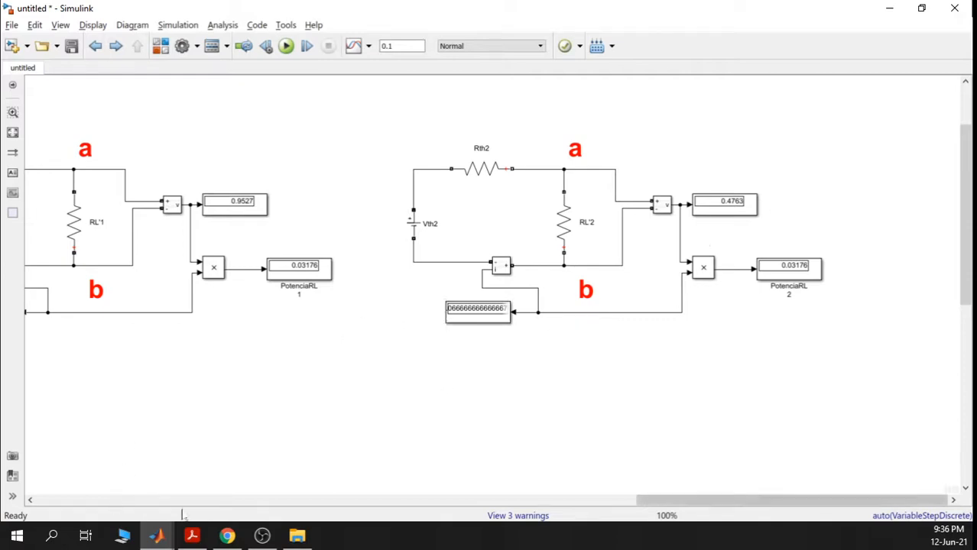
left_click(191, 535)
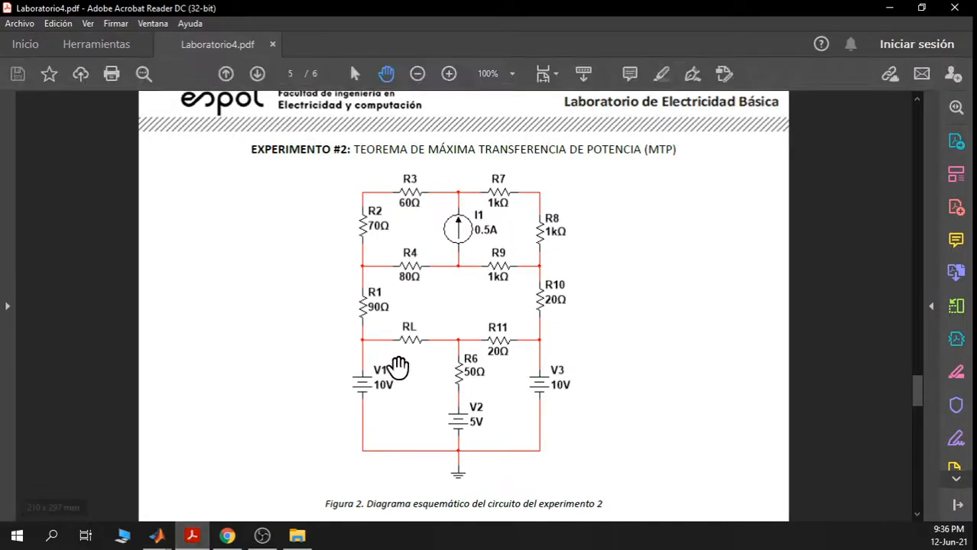
scroll(570, 359, "down", 5)
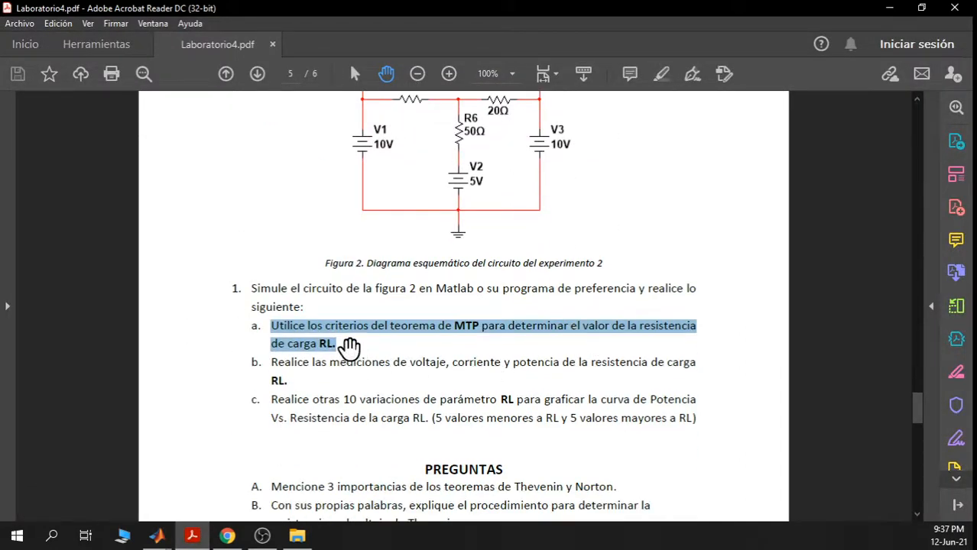
left_click(341, 344)
left_click_drag(340, 343, 276, 334)
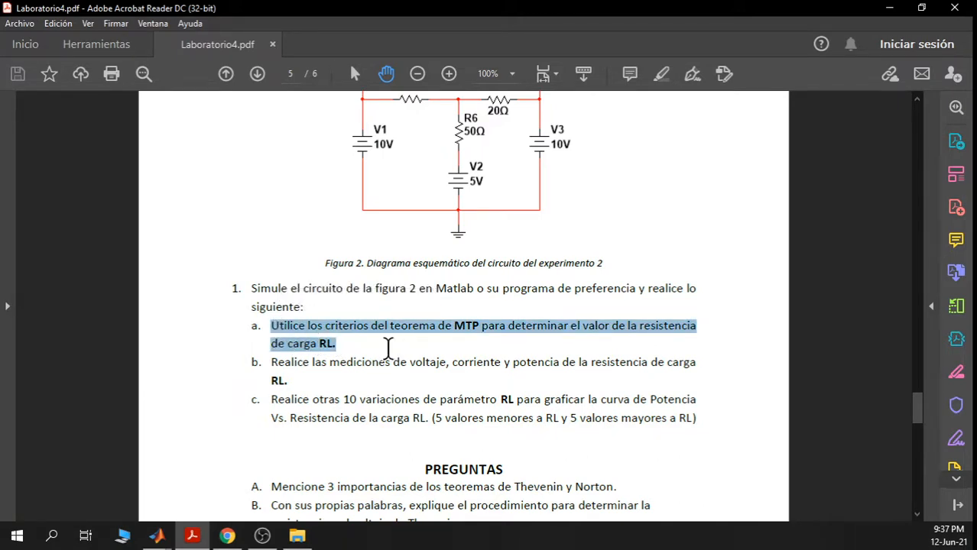
left_click(479, 324)
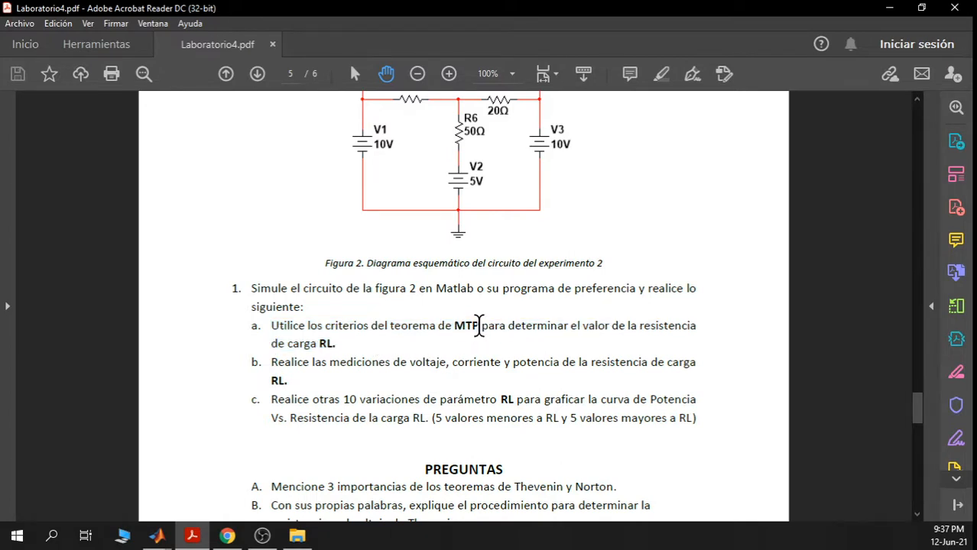
double_click(479, 325)
left_click(447, 352)
left_click_drag(330, 342, 324, 342)
left_click(353, 342)
left_click_drag(288, 380, 272, 363)
left_click(307, 391)
- Return to the Simulink model and pan across the original and right-hand circuits
left_click(890, 7)
scroll(362, 342, "down", 1)
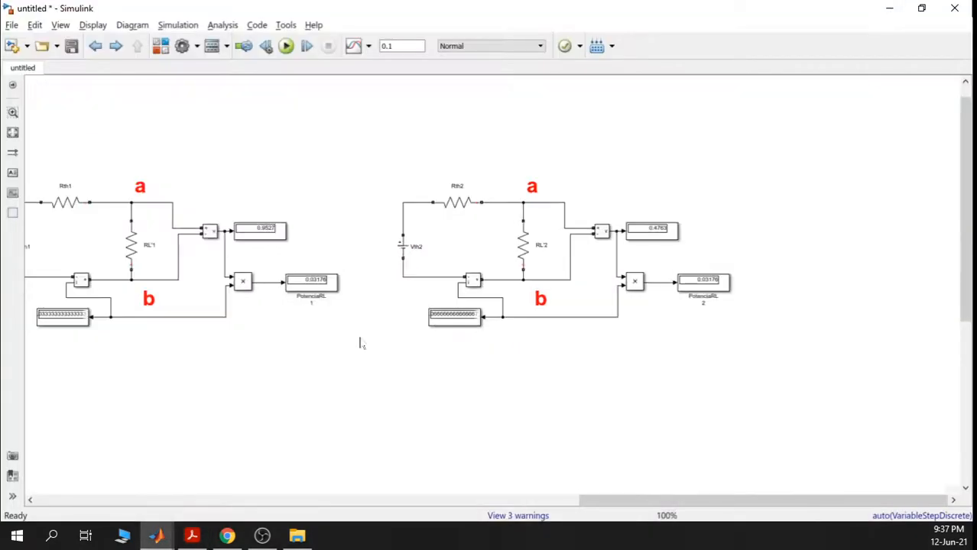
left_click_drag(328, 349, 514, 363)
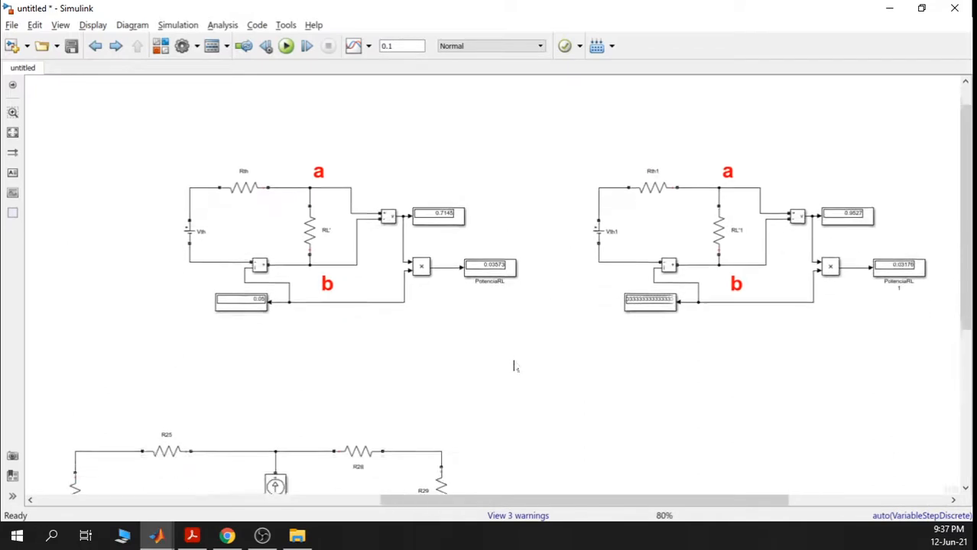
left_click_drag(349, 334, 595, 350)
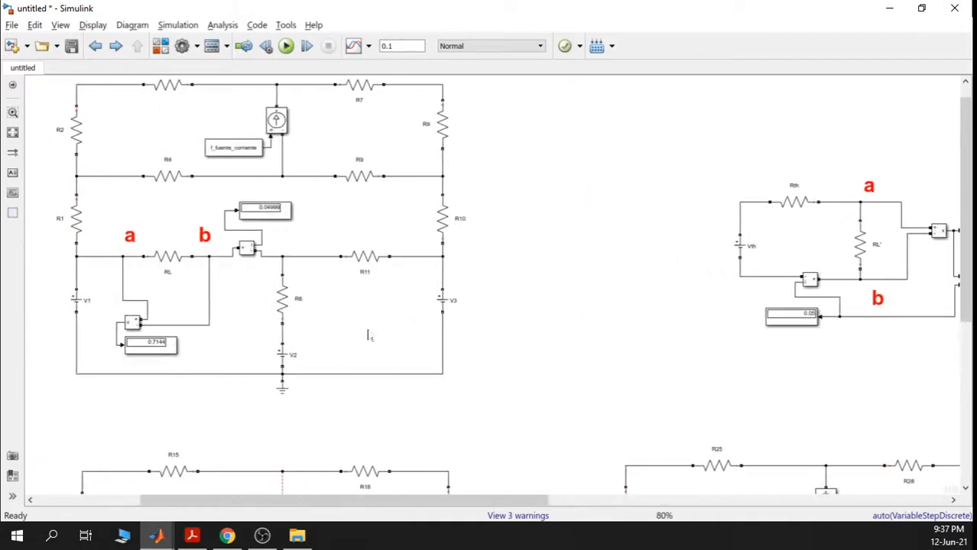
scroll(368, 334, "down", 2)
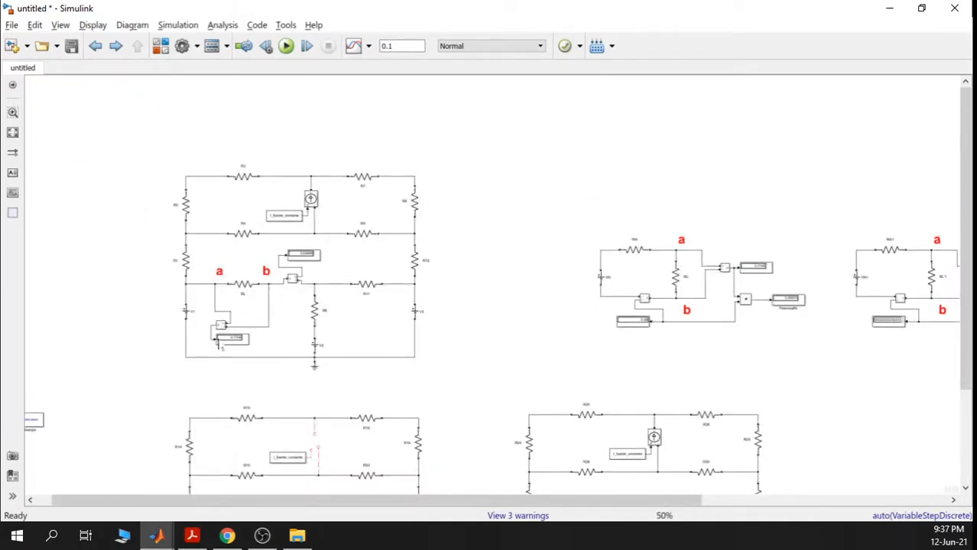
scroll(235, 344, "up", 1)
scroll(248, 348, "down", 1)
scroll(247, 347, "up", 3)
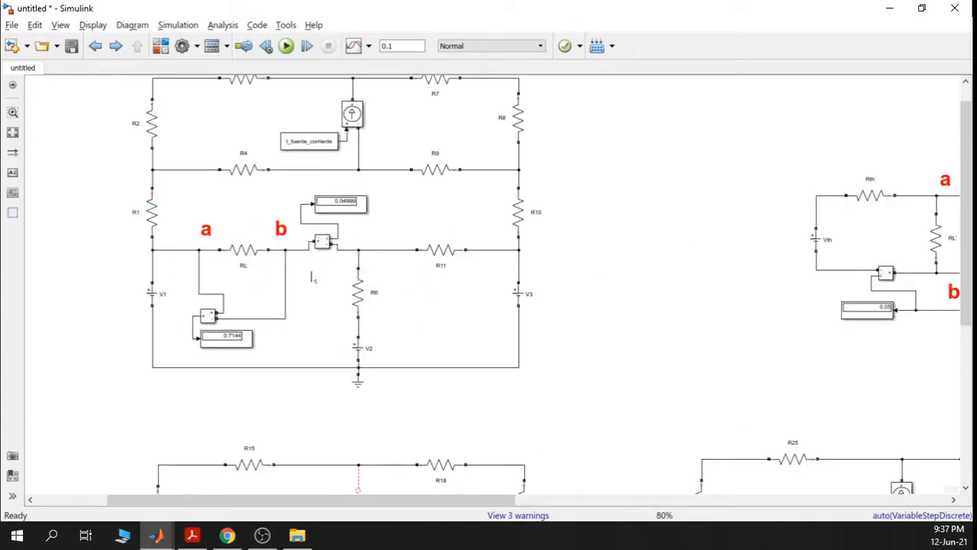
scroll(552, 320, "down", 2)
left_click_drag(545, 314, 286, 303)
left_click_drag(691, 358, 758, 345)
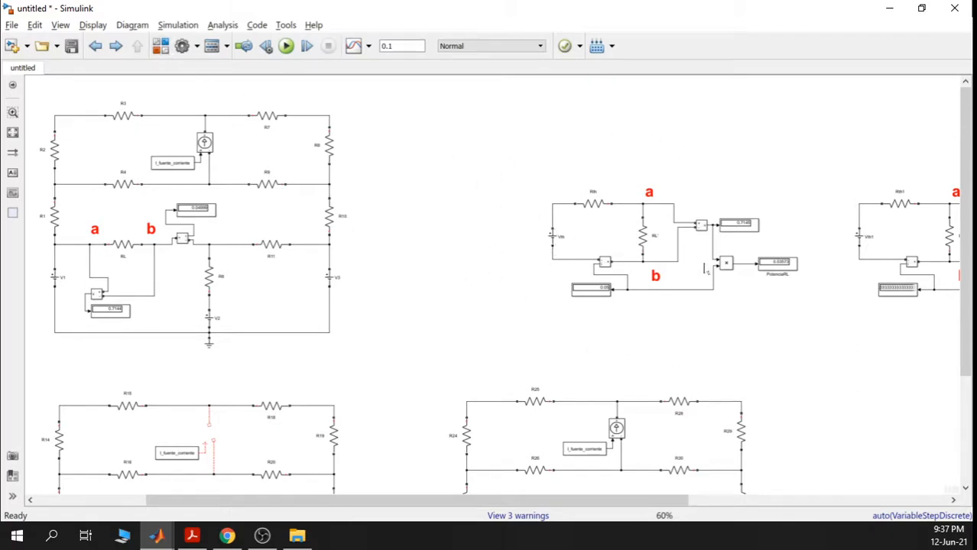
scroll(771, 278, "up", 5)
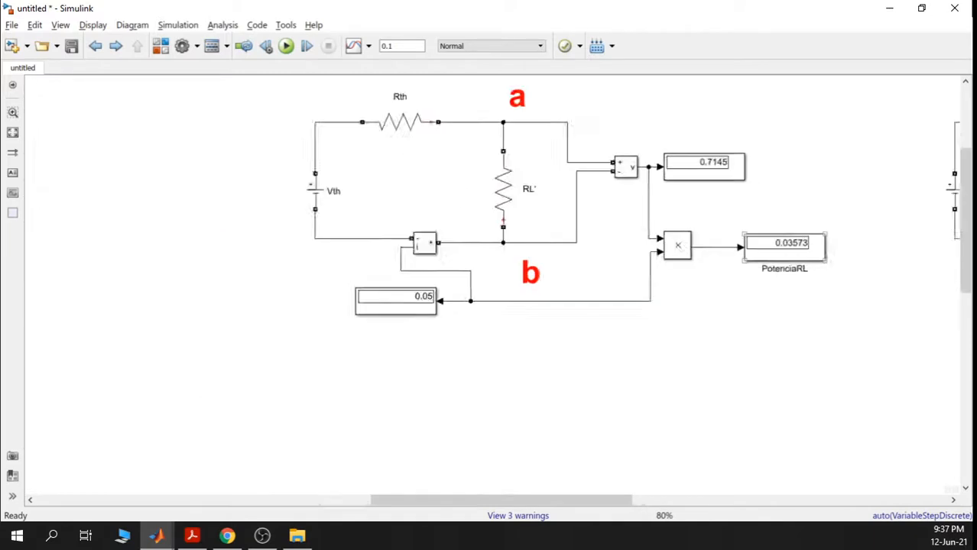
- Inspect the PotenciaRL power display and its Product block, then recentre the original circuit
left_click(781, 244)
scroll(783, 246, "down", 4)
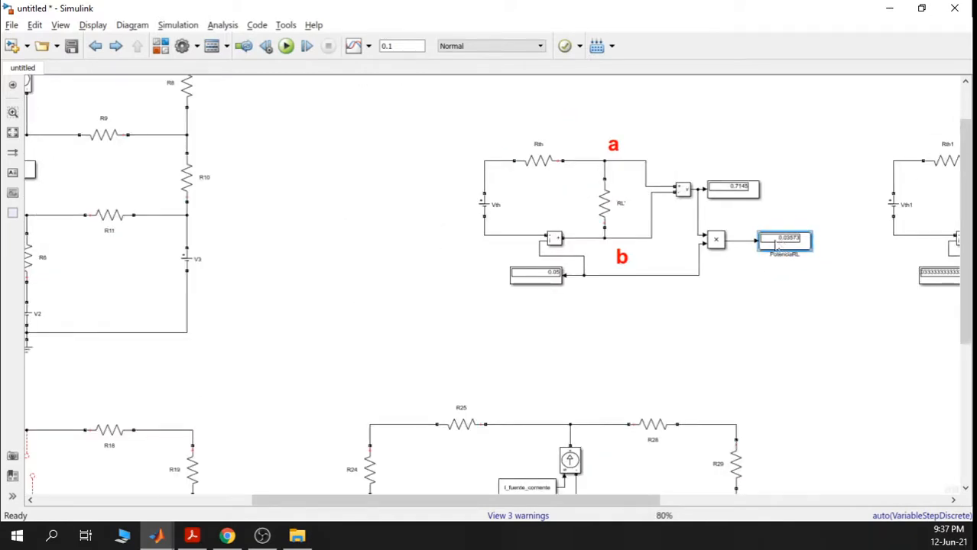
scroll(777, 245, "up", 4)
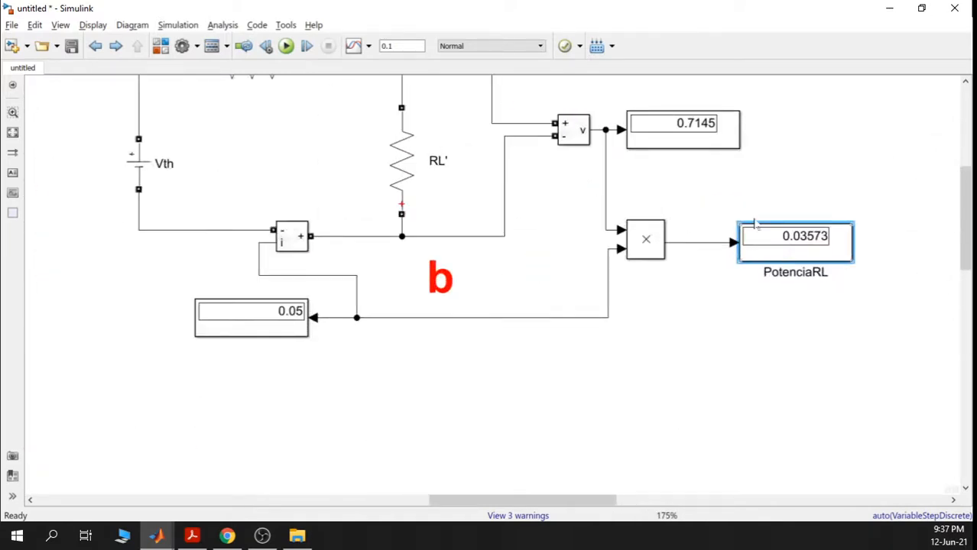
scroll(726, 243, "down", 1)
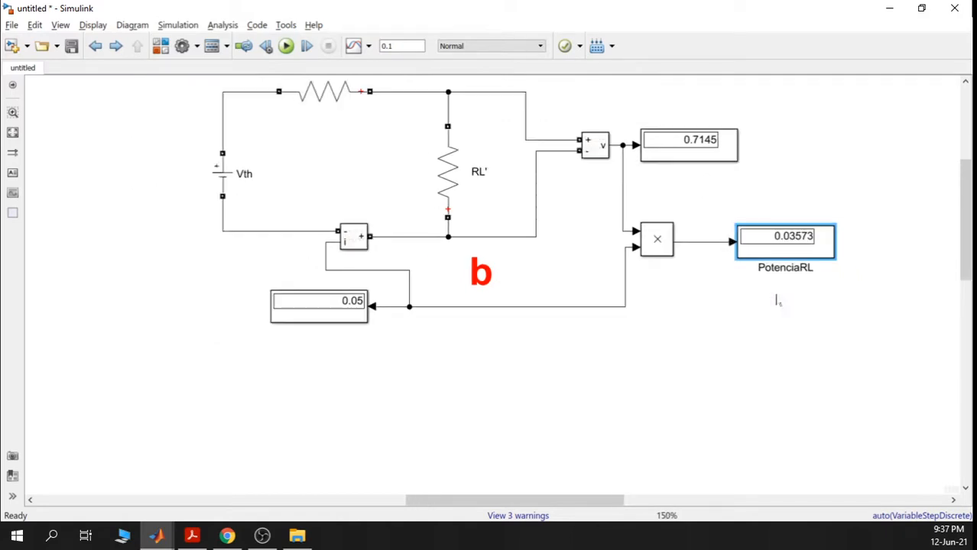
left_click_drag(796, 298, 656, 214)
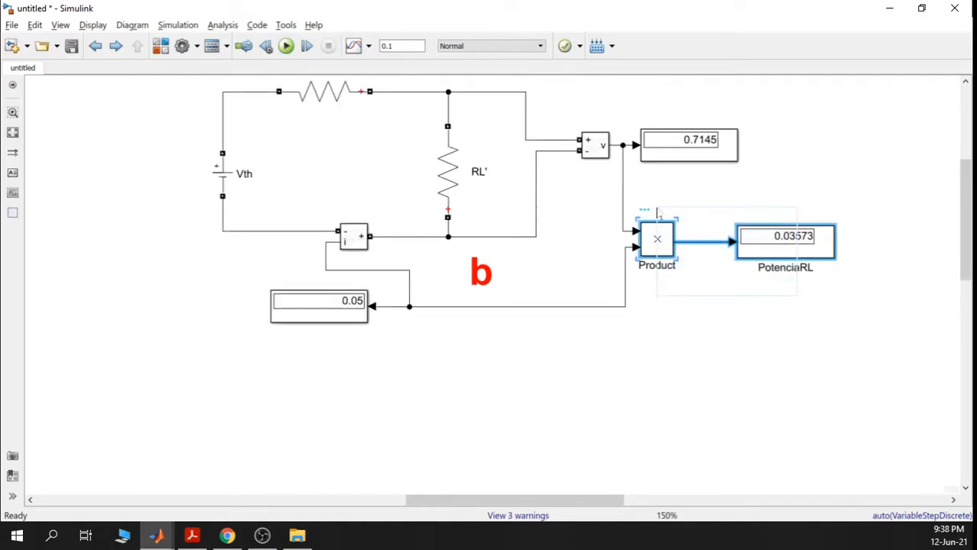
scroll(657, 213, "down", 3)
left_click_drag(379, 301, 785, 304)
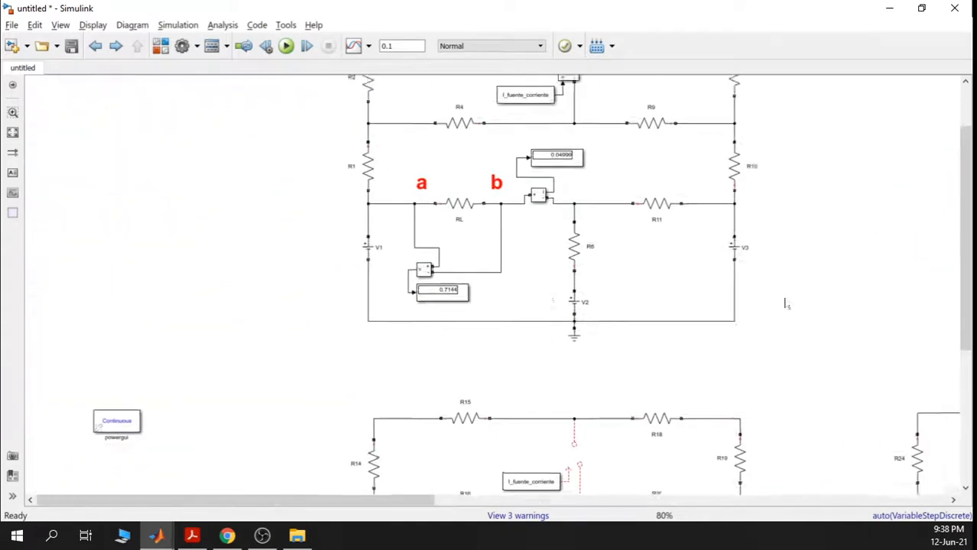
scroll(535, 243, "up", 3)
- Confirm the original circuit's RL resistance is still 14.29 ohms
double_click(540, 215)
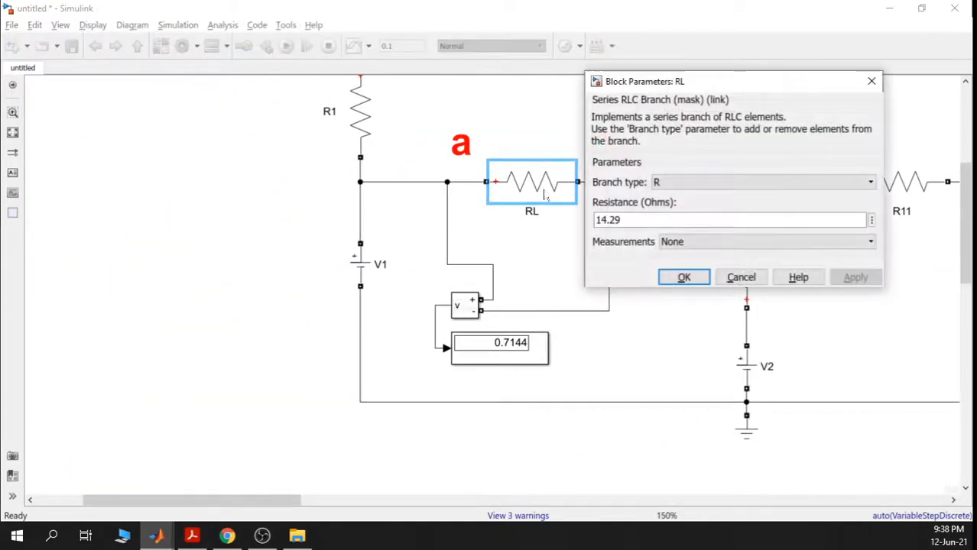
left_click(871, 81)
scroll(664, 262, "down", 3)
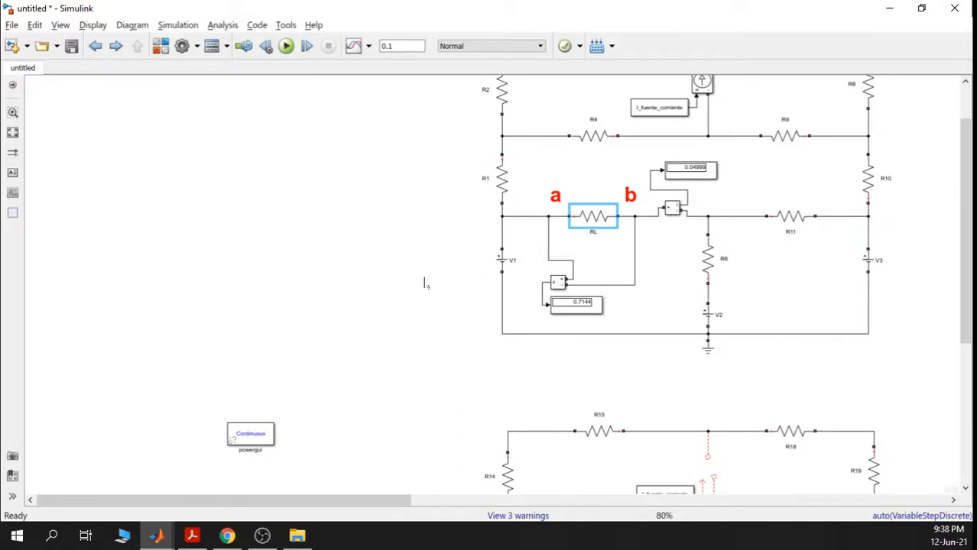
- Paste a copy of the Product block and power display below the original circuit
left_click(415, 284)
key("ctrl+v")
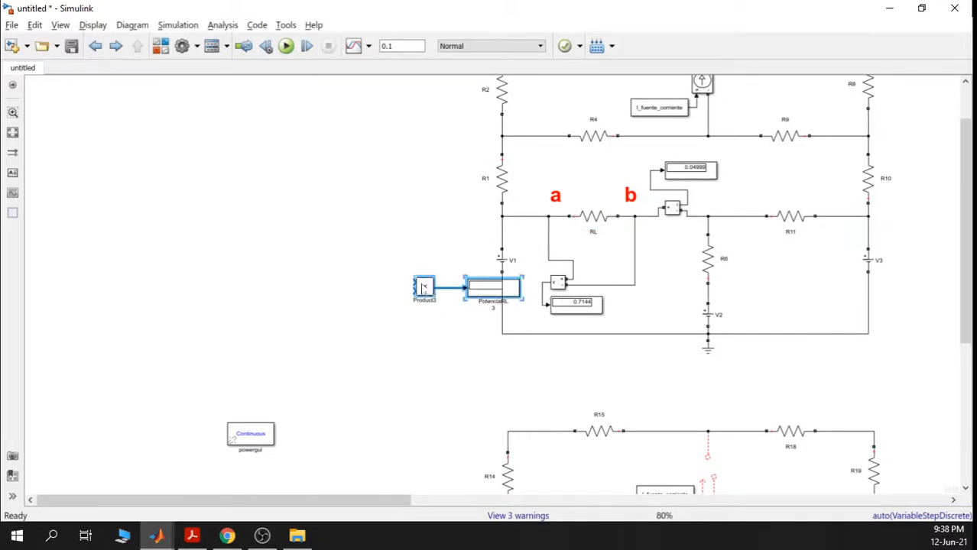
left_click_drag(412, 286, 651, 374)
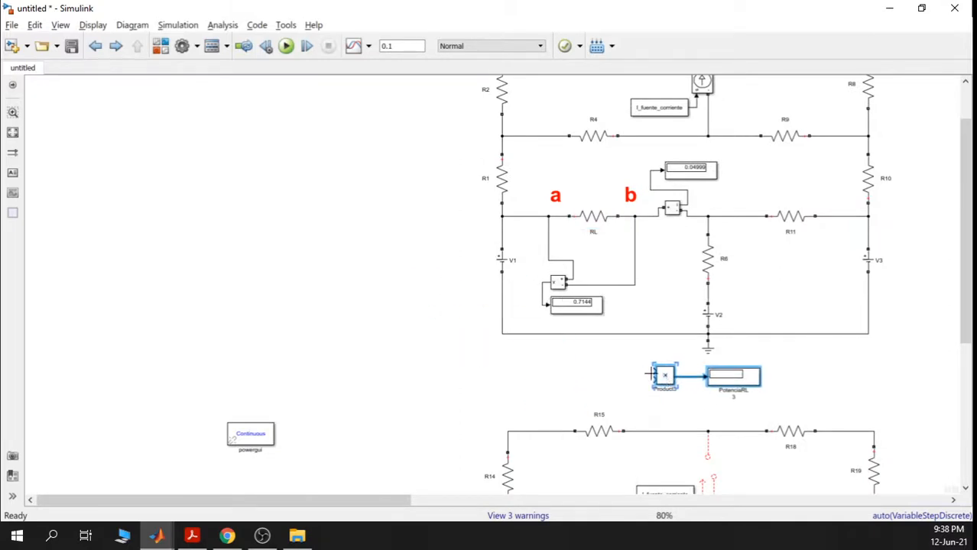
left_click(623, 367)
scroll(619, 286, "up", 4)
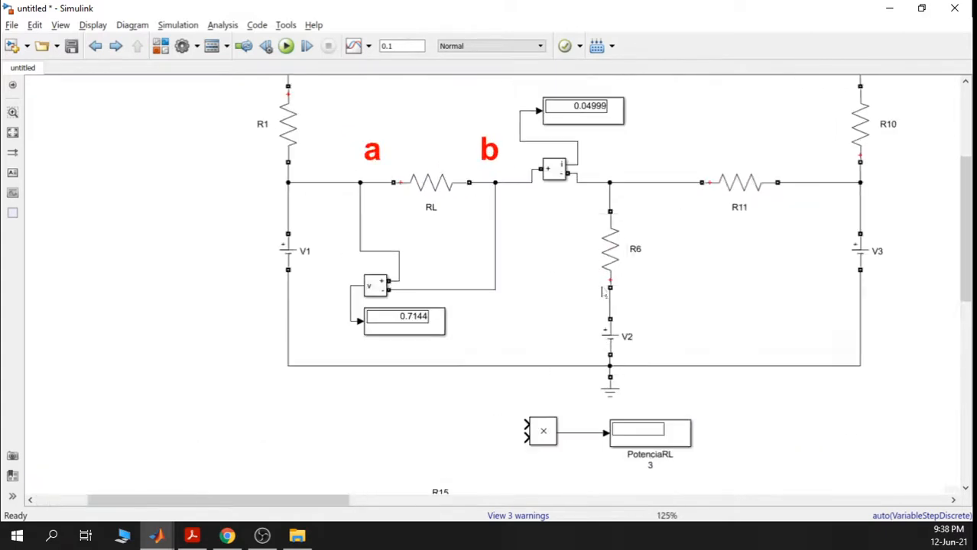
left_click(601, 280)
left_click(534, 390)
- Wire the RL voltage and current measurements into the Product block's two inputs
left_click_drag(513, 412, 351, 319)
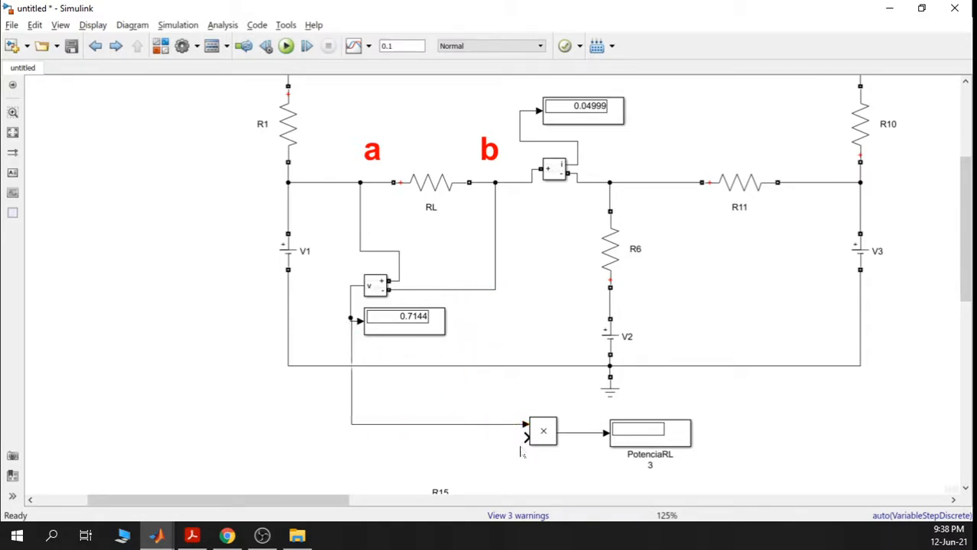
mouse_move(522, 440)
left_mouse_down()
mouse_move(523, 215)
mouse_move(512, 181)
mouse_move(592, 187)
mouse_move(582, 149)
mouse_move(519, 140)
left_mouse_up()
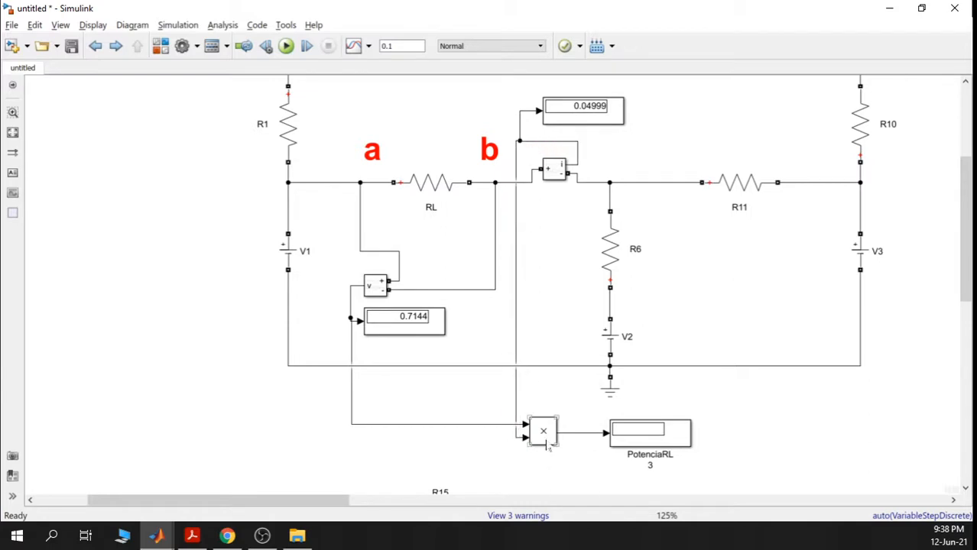
left_click_drag(542, 432, 566, 433)
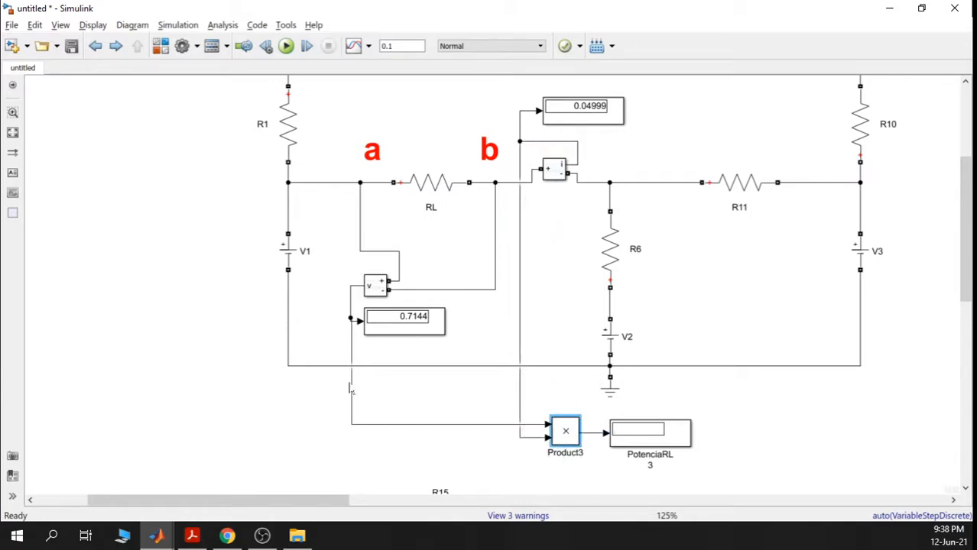
left_click_drag(348, 344, 343, 294)
left_click(506, 321)
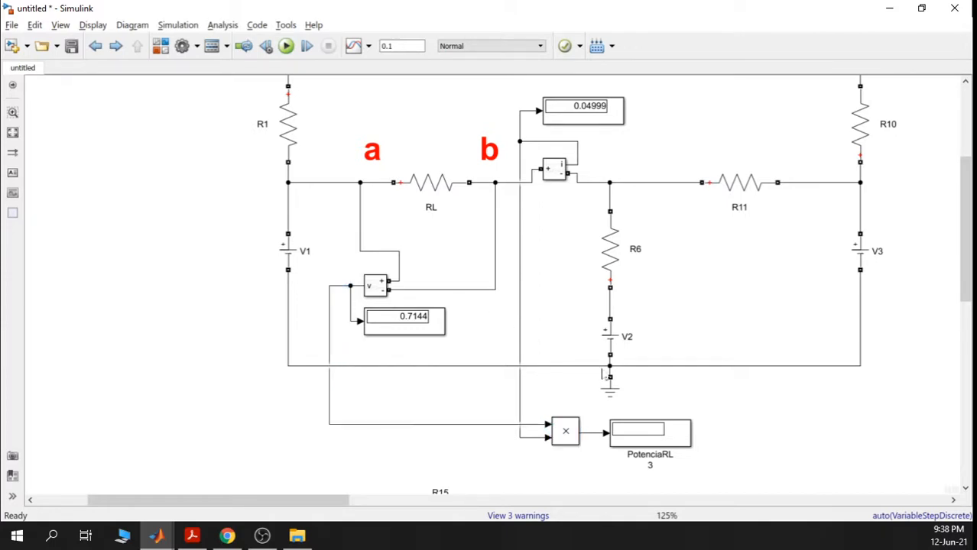
- Run the simulation so PotenciaRL 3 shows 0.03571, then pan toward the Thevenin circuits
left_click(285, 47)
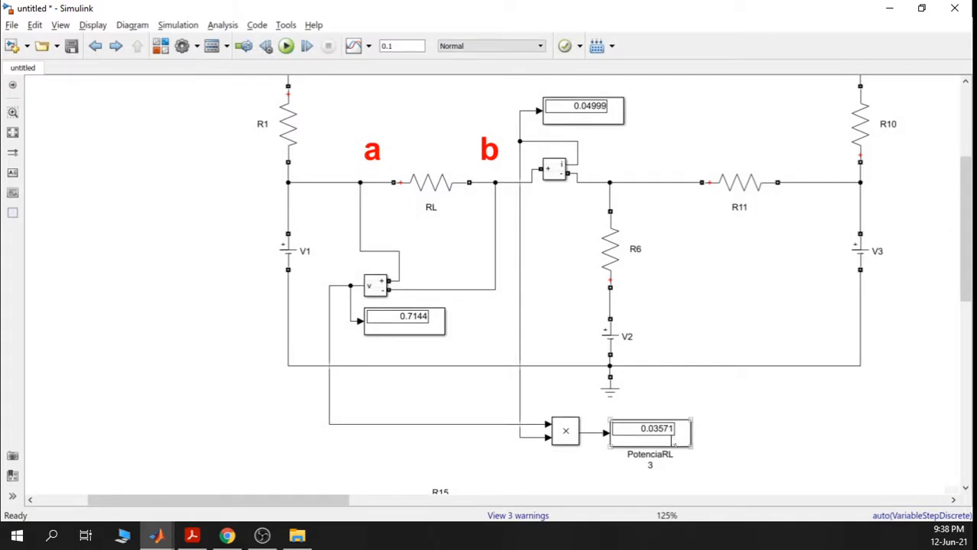
scroll(674, 444, "down", 1)
left_click_drag(802, 399, 222, 325)
left_click_drag(743, 350, 169, 417)
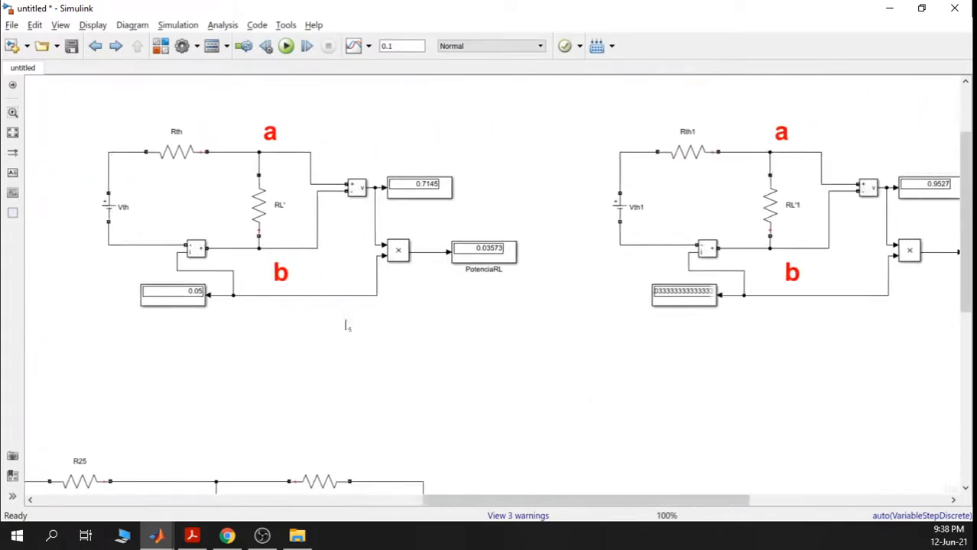
left_click_drag(346, 326, 405, 348)
scroll(299, 305, "up", 3)
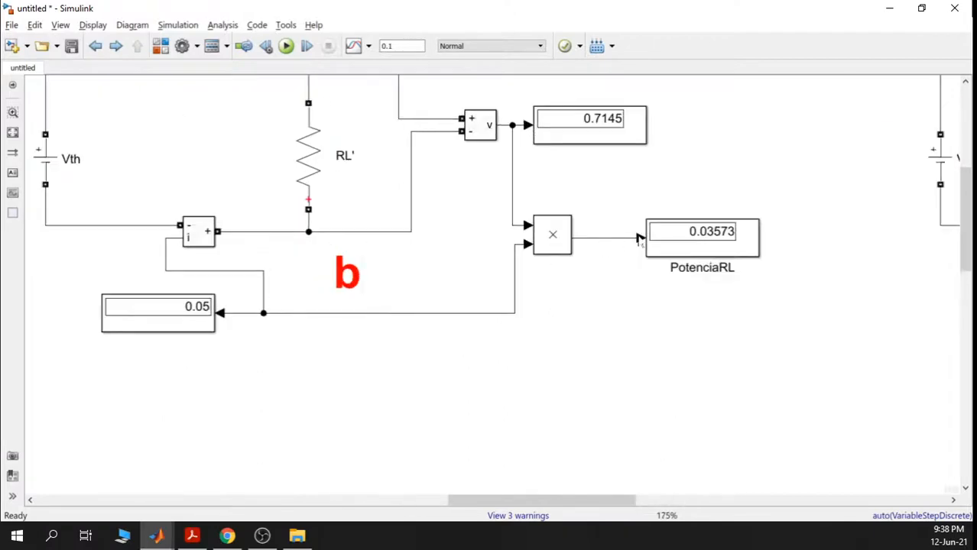
left_click(708, 241)
scroll(667, 260, "down", 5)
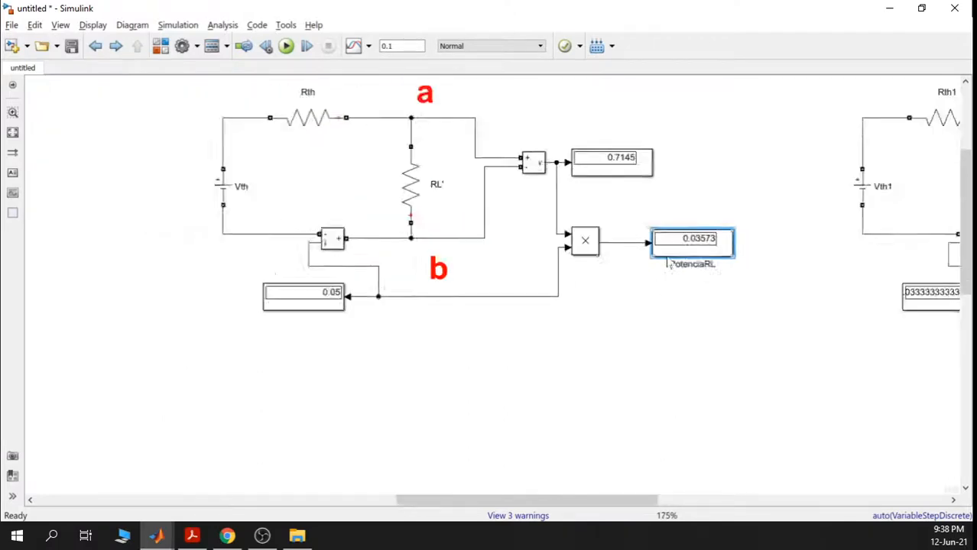
left_click_drag(593, 309, 802, 258)
scroll(324, 317, "up", 3)
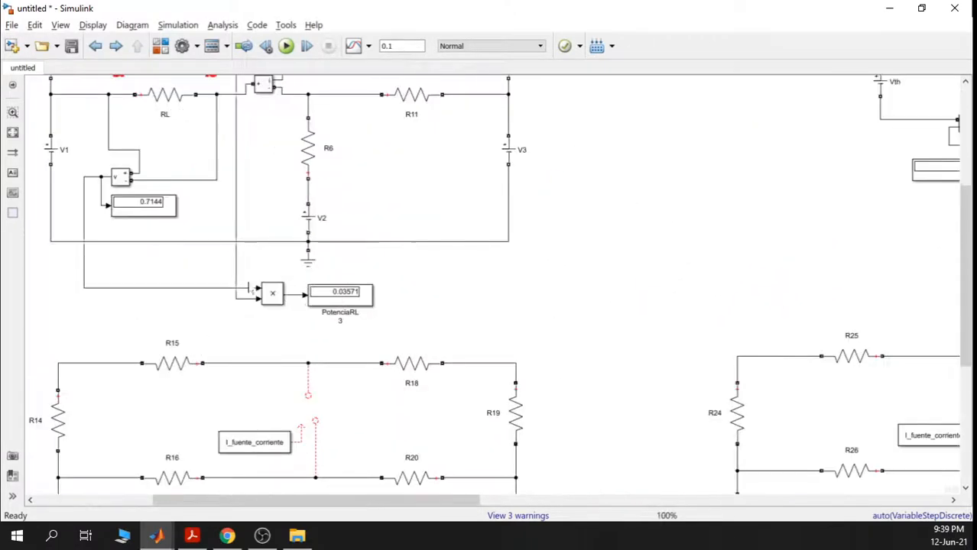
scroll(334, 312, "up", 3)
scroll(337, 315, "up", 1)
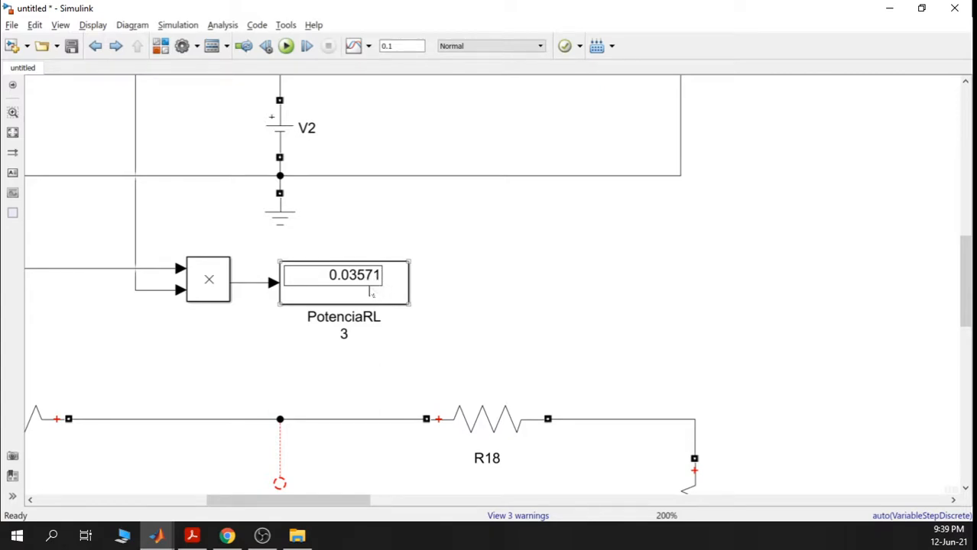
scroll(566, 300, "down", 2)
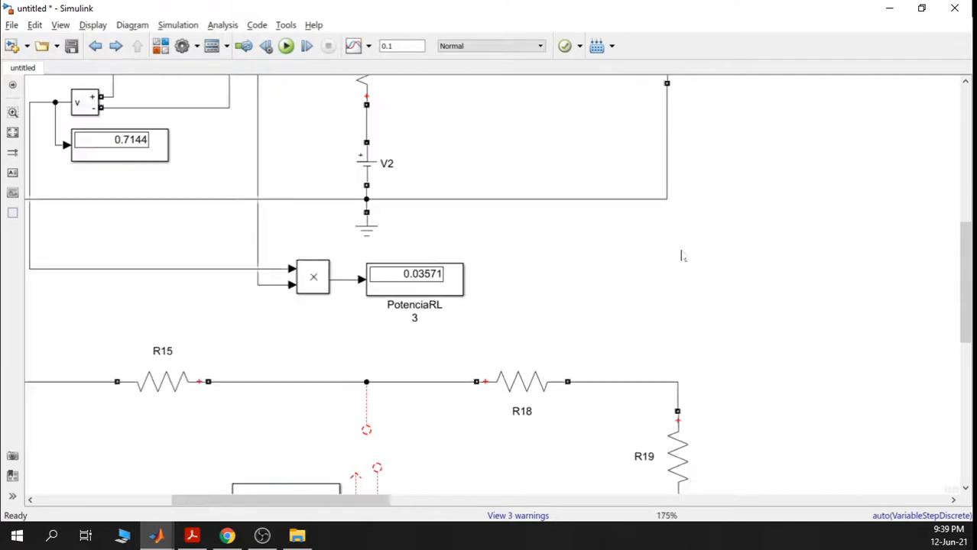
mouse_move(847, 221)
left_mouse_down()
mouse_move(469, 266)
mouse_move(367, 268)
left_mouse_up()
mouse_move(837, 233)
left_mouse_down()
mouse_move(515, 237)
mouse_move(343, 264)
left_mouse_up()
left_click_drag(784, 179, 532, 214)
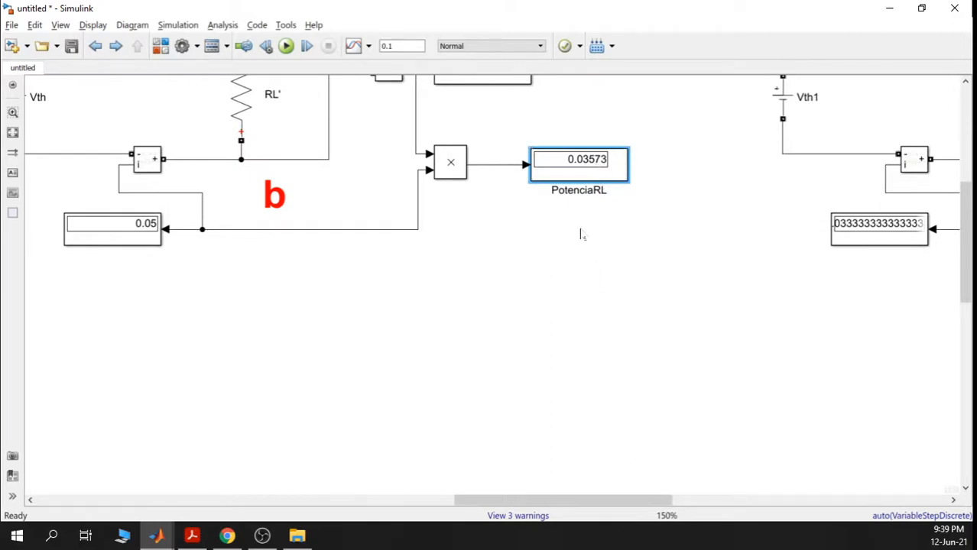
scroll(581, 233, "down", 5)
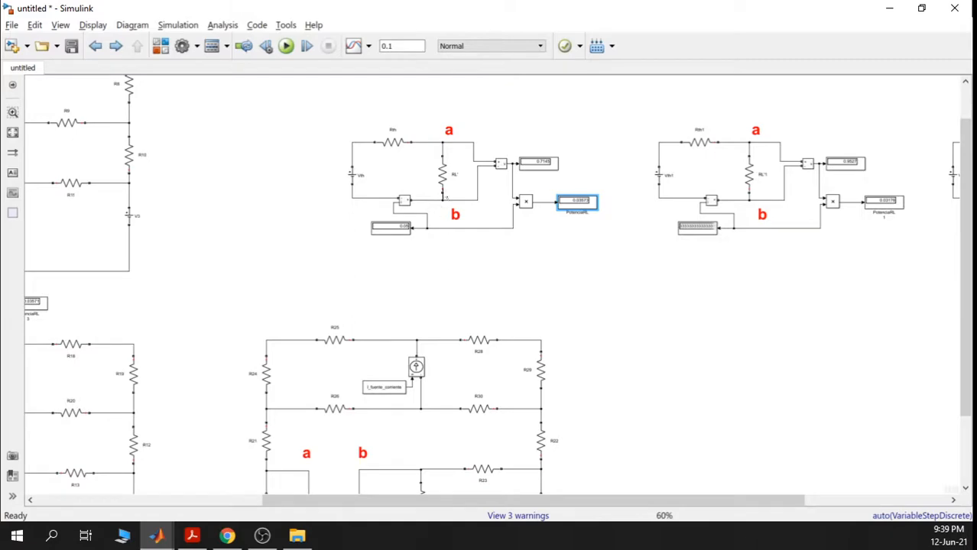
- Confirm the RL' resistor's resistance is 14.29 ohms
scroll(447, 197, "up", 5)
double_click(443, 164)
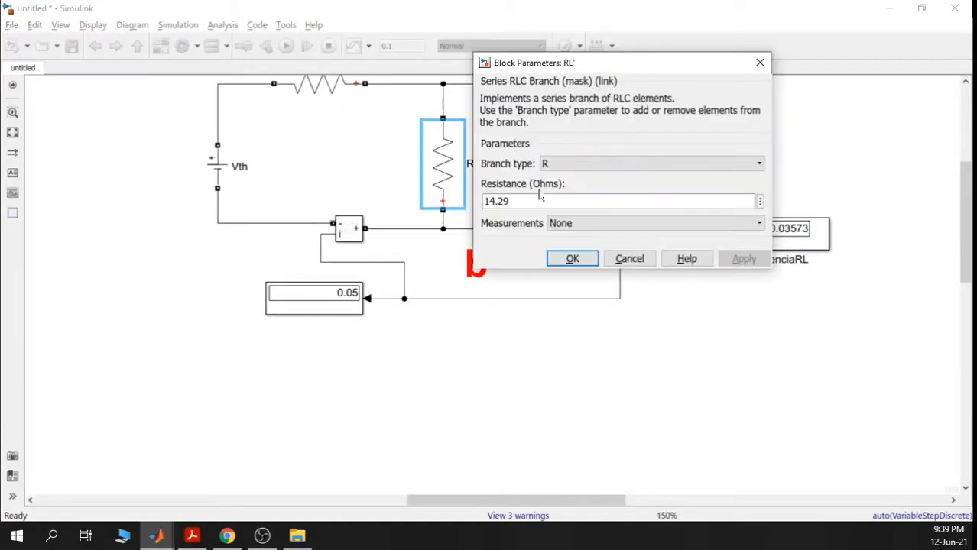
double_click(539, 197)
left_click(759, 62)
- Set the Rthevenin display in the Ohmetro circuit to the long number format
scroll(589, 359, "down", 3)
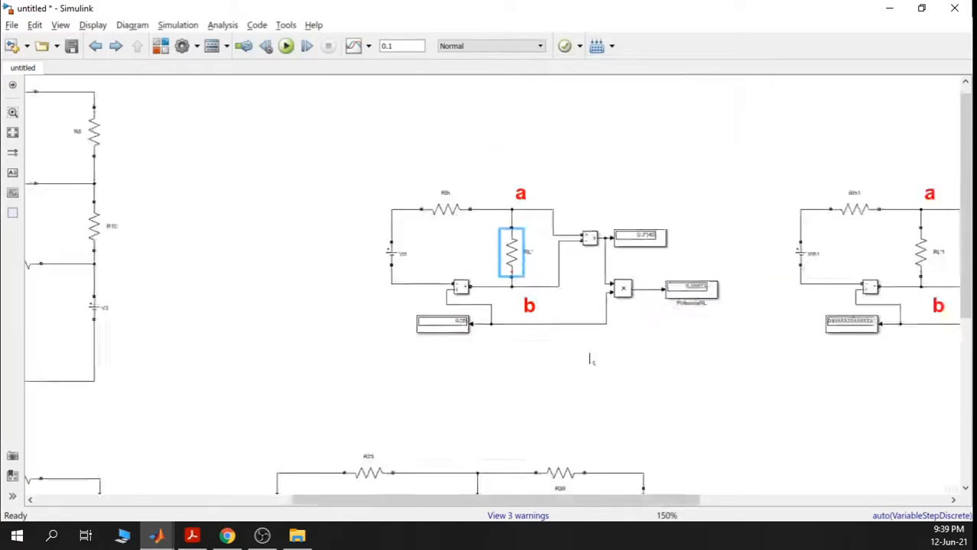
scroll(589, 359, "down", 3)
left_click_drag(538, 353, 778, 82)
scroll(254, 241, "up", 3)
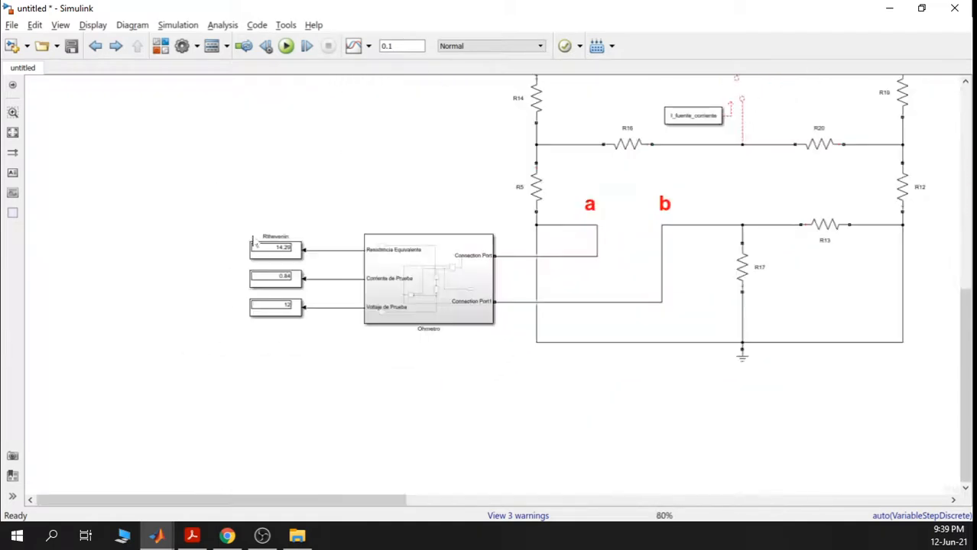
scroll(284, 256, "up", 2)
left_click(286, 255)
right_click(286, 254)
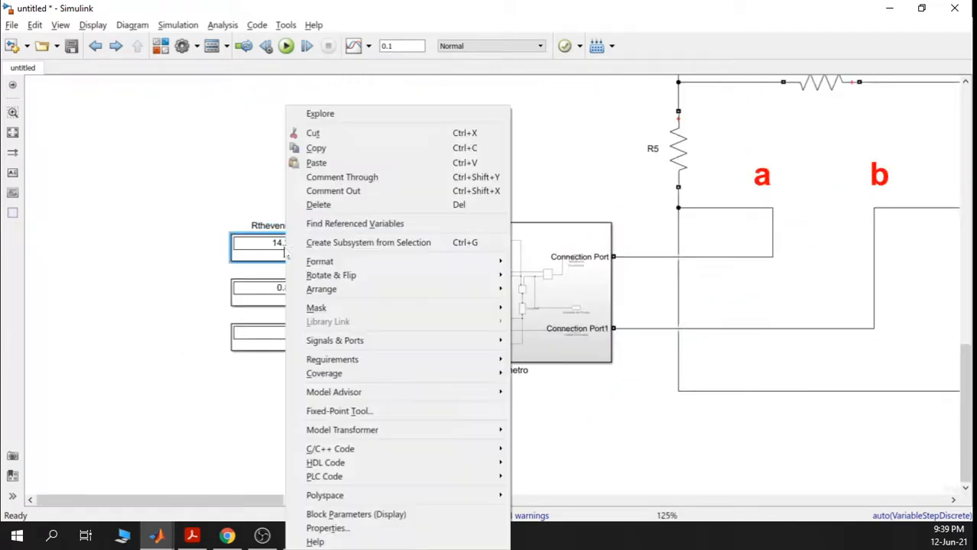
double_click(277, 239)
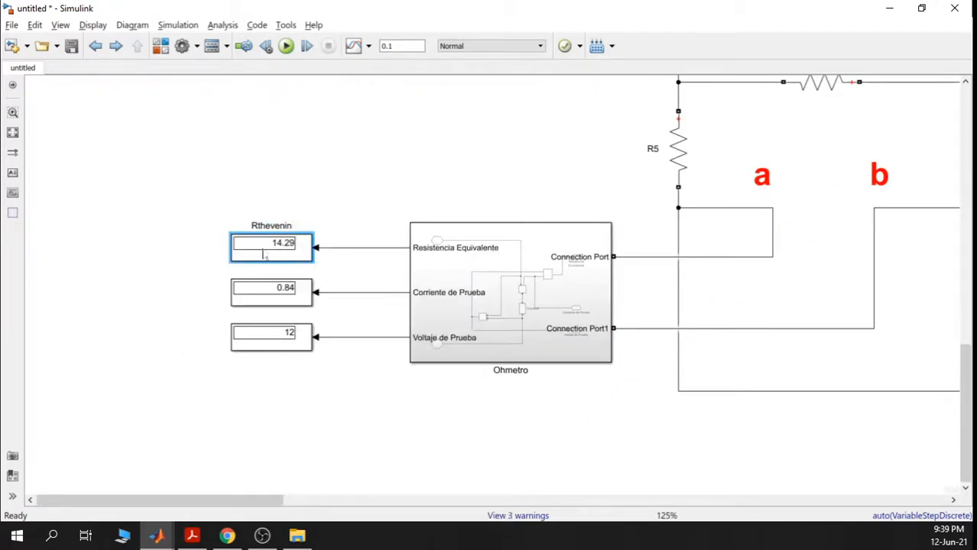
left_click(438, 249)
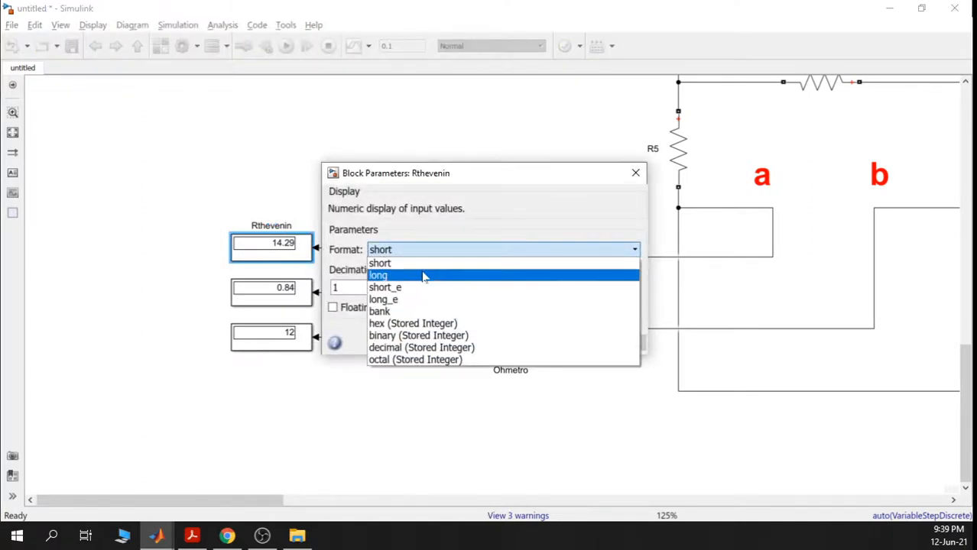
left_click(422, 273)
left_click(451, 344)
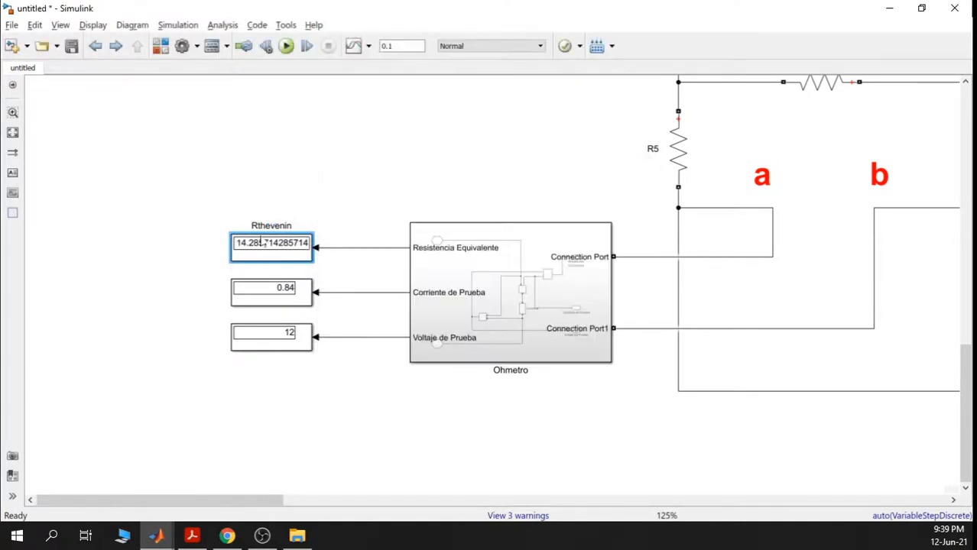
- Recheck RL' beside the Rth resistor, verifying it still reads 14.29 ohms
scroll(262, 243, "up", 5)
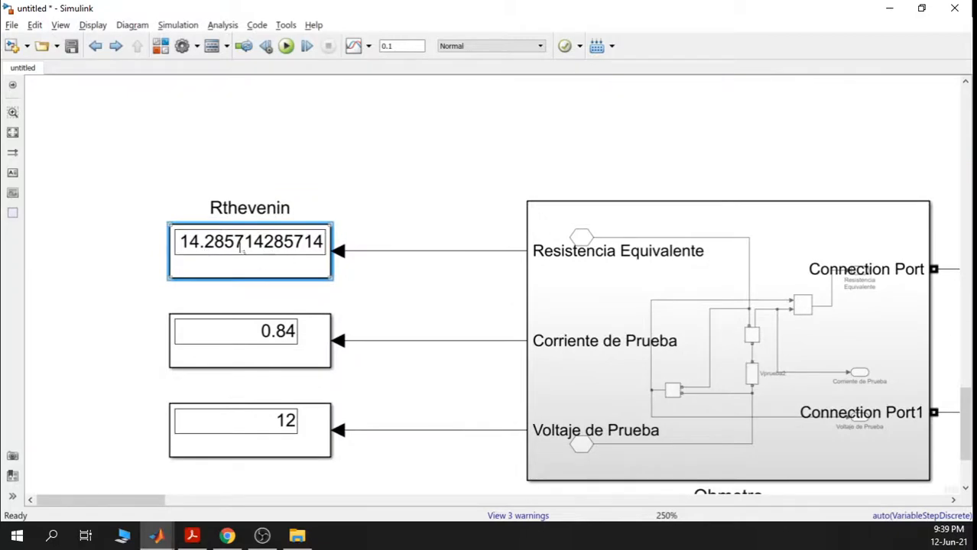
scroll(366, 319, "down", 8)
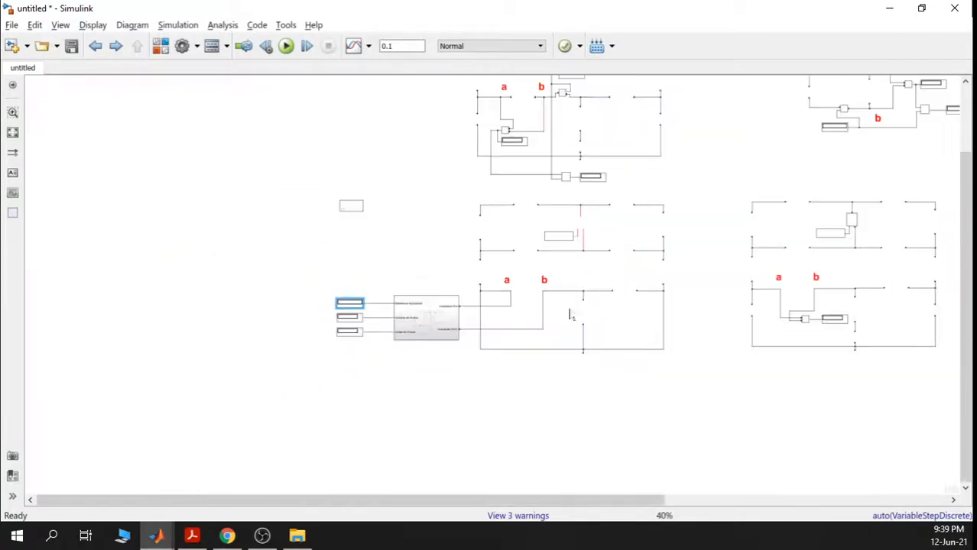
left_click_drag(712, 241, 528, 385)
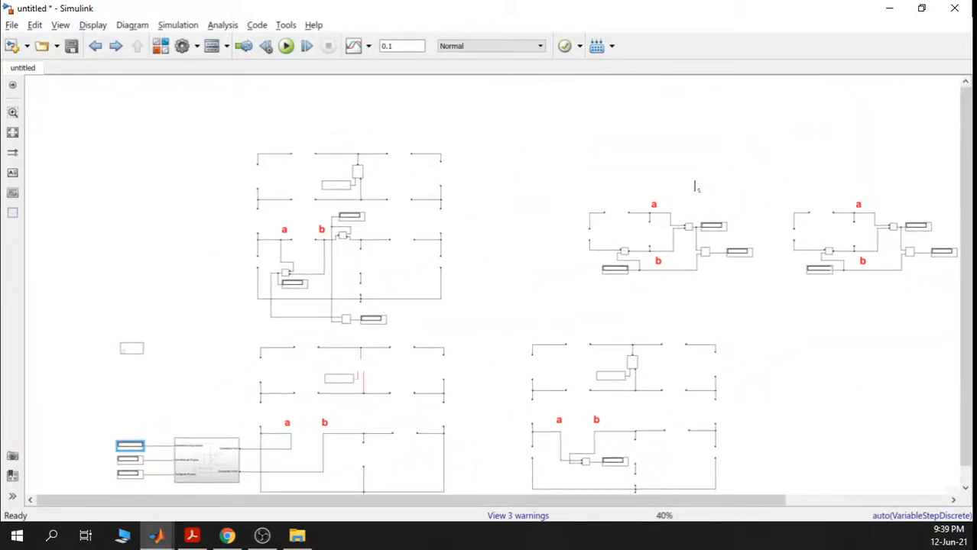
mouse_move(697, 187)
left_mouse_down()
mouse_move(550, 290)
mouse_move(463, 292)
mouse_move(514, 200)
mouse_move(501, 211)
left_mouse_up()
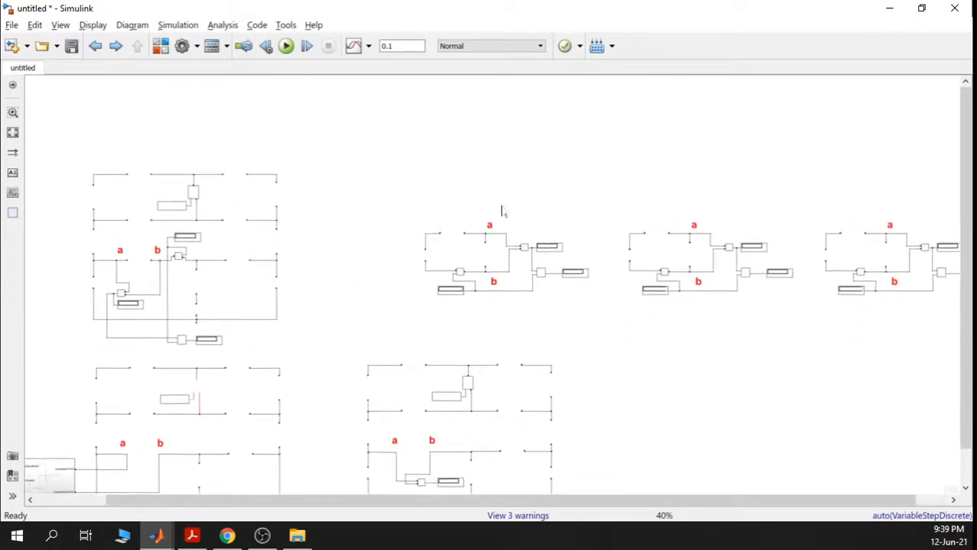
scroll(458, 279, "up", 7)
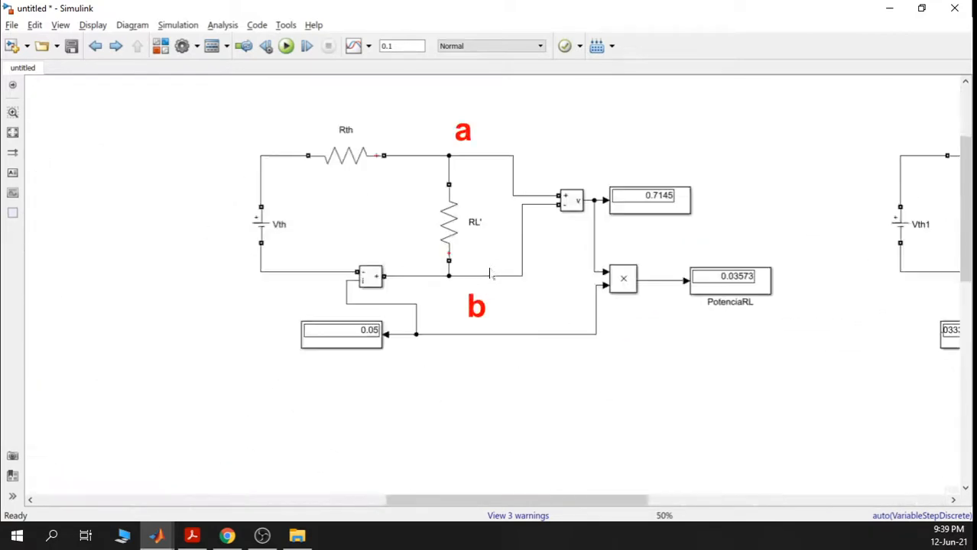
left_click(440, 218)
left_click(324, 140)
left_click(430, 204)
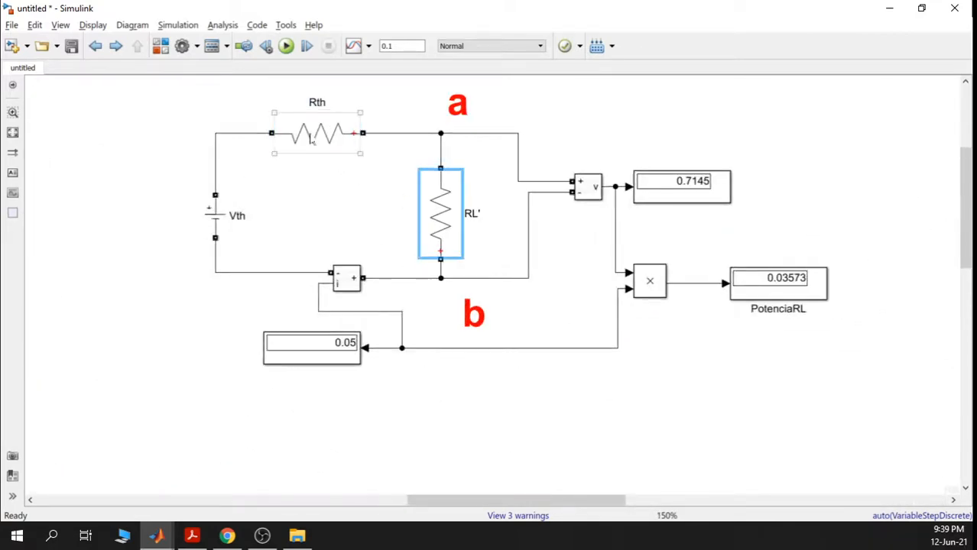
left_click(311, 140)
left_click(450, 223)
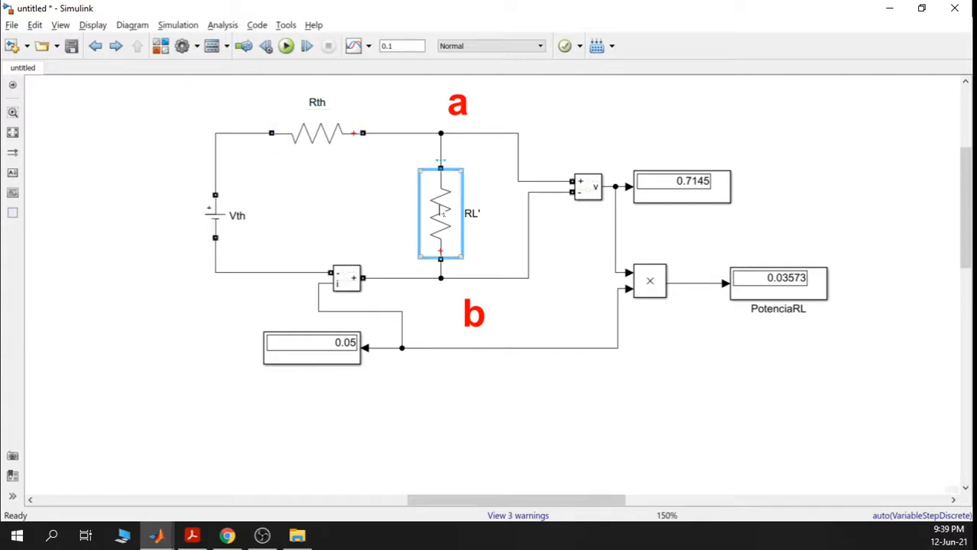
double_click(442, 215)
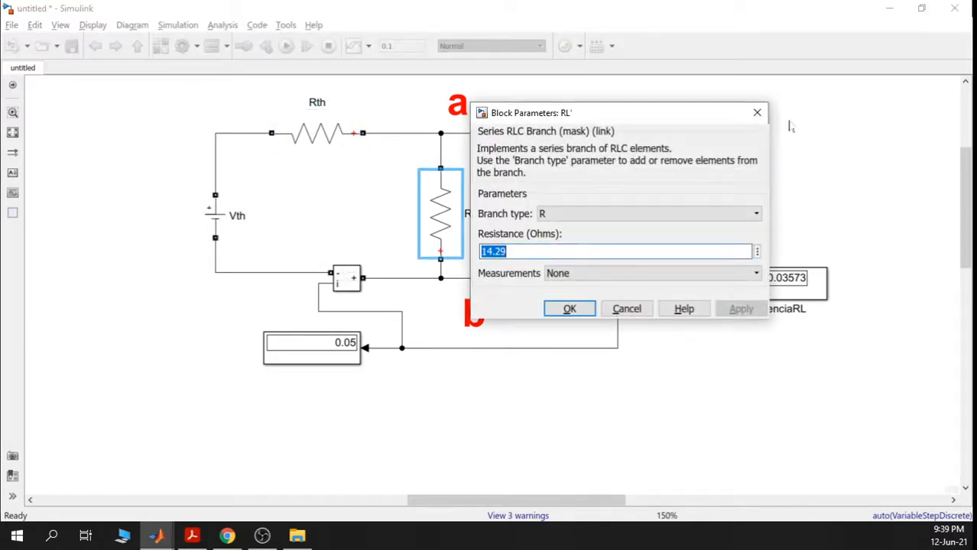
left_click(757, 112)
- Bring the Laboratorio4.pdf lab handout to the front
scroll(574, 237, "down", 3)
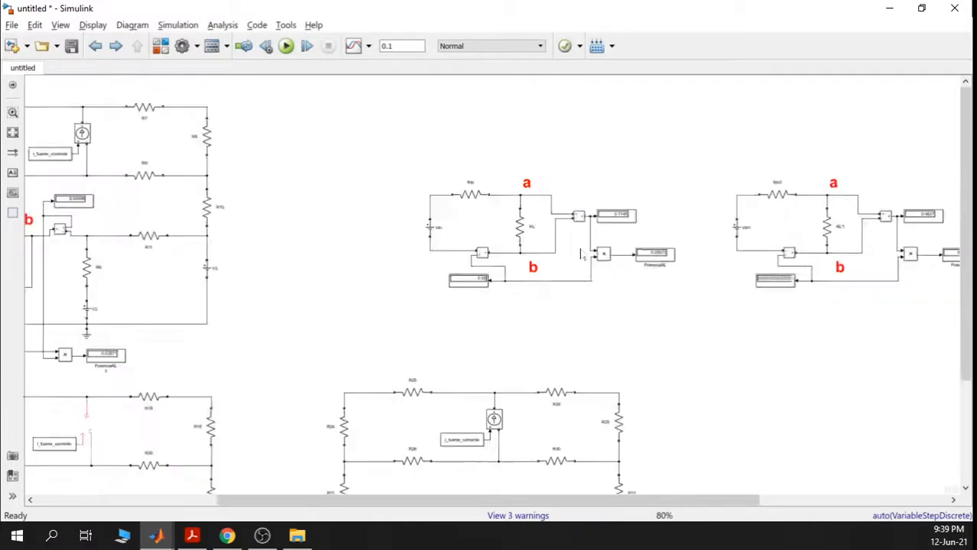
scroll(580, 255, "down", 2)
left_click_drag(658, 279, 572, 222)
left_click(192, 536)
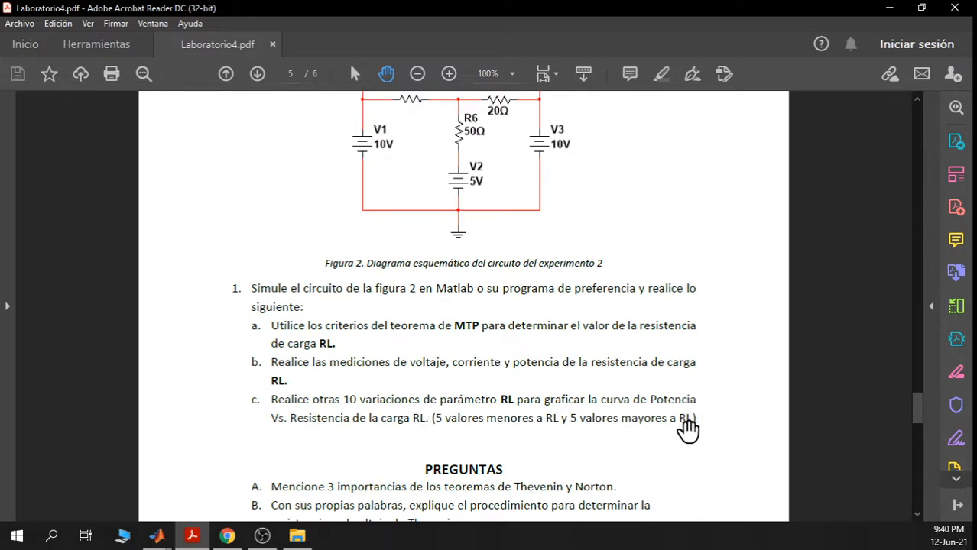
- Minimize the Laboratorio4.pdf handout after reading item 1c
left_click(889, 8)
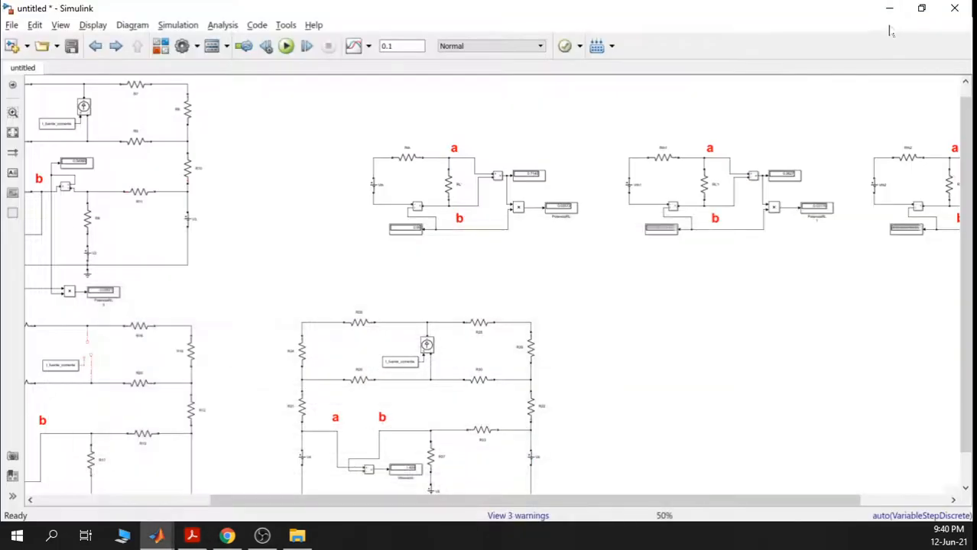
- Verify RL'1's resistance is set to 14.29*2 ohms
left_click_drag(738, 318, 570, 338)
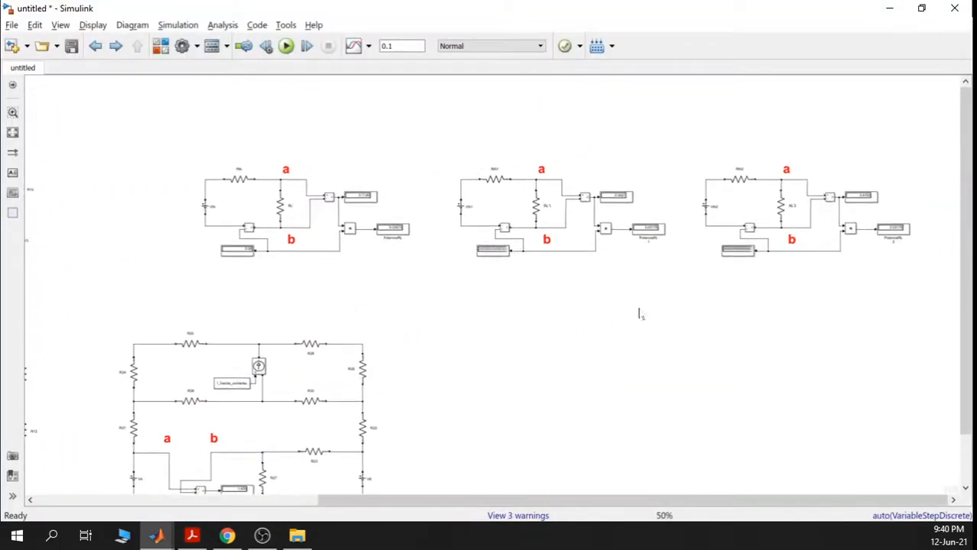
scroll(632, 299, "up", 5)
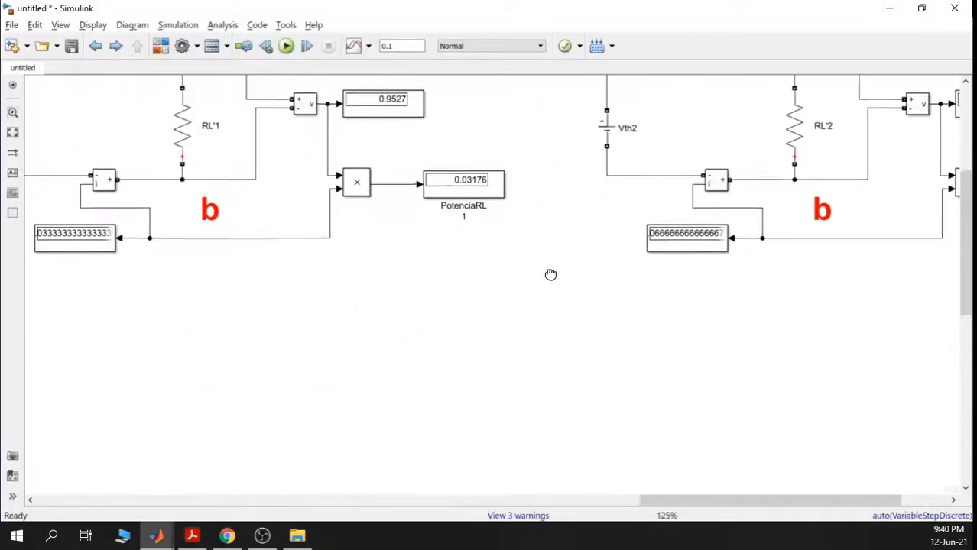
scroll(551, 274, "down", 3)
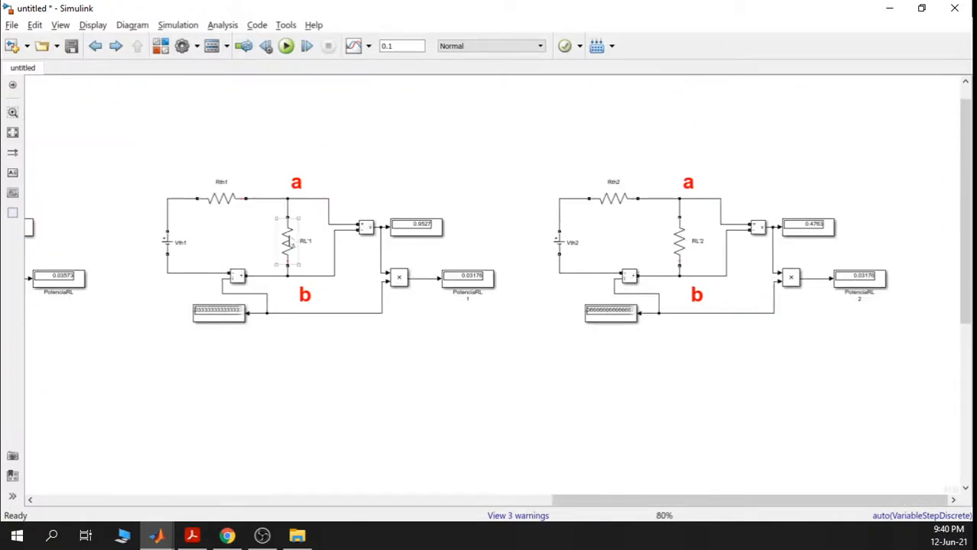
double_click(286, 241)
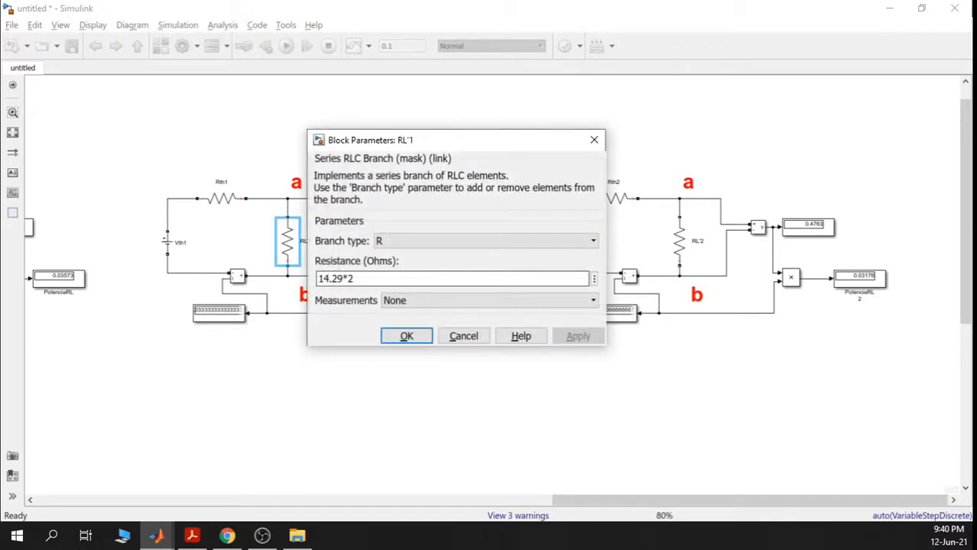
left_click_drag(423, 141, 515, 134)
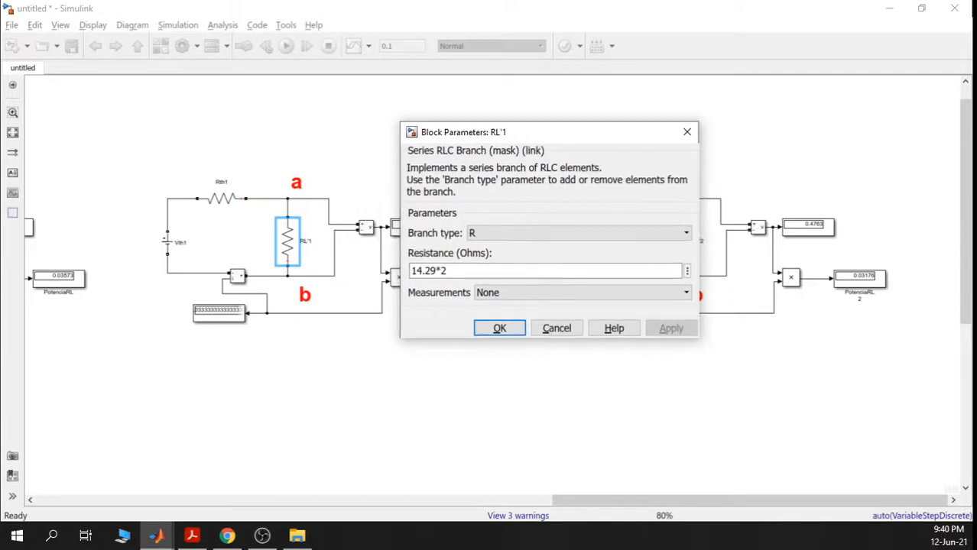
left_click_drag(452, 271, 410, 272)
left_click(466, 272)
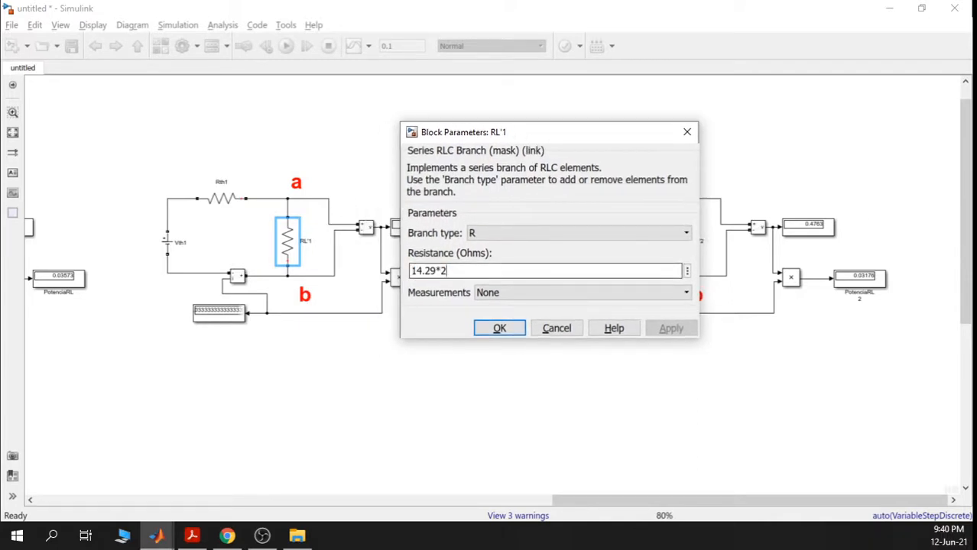
left_click(499, 328)
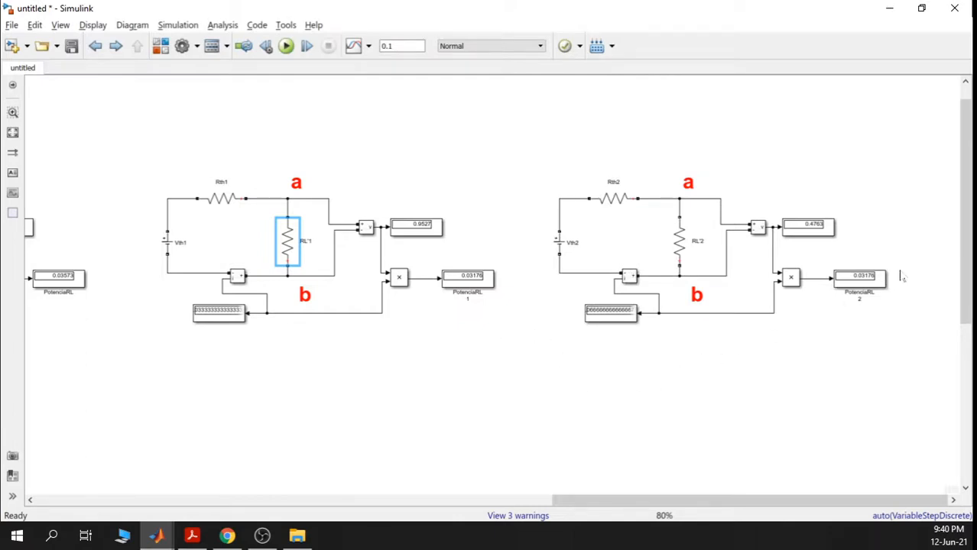
- Verify RL'2's resistance is set to 14.29/2 ohms
scroll(800, 349, "up", 3)
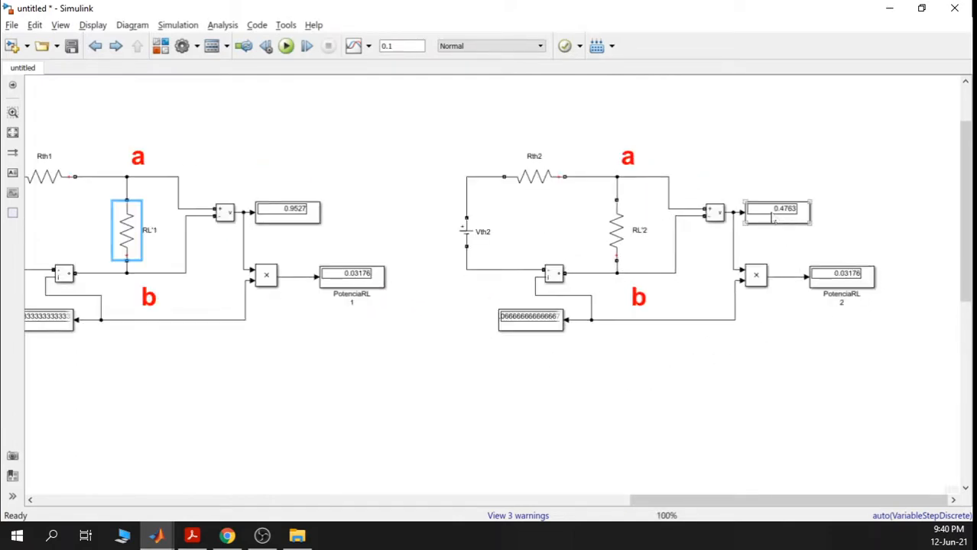
double_click(624, 229)
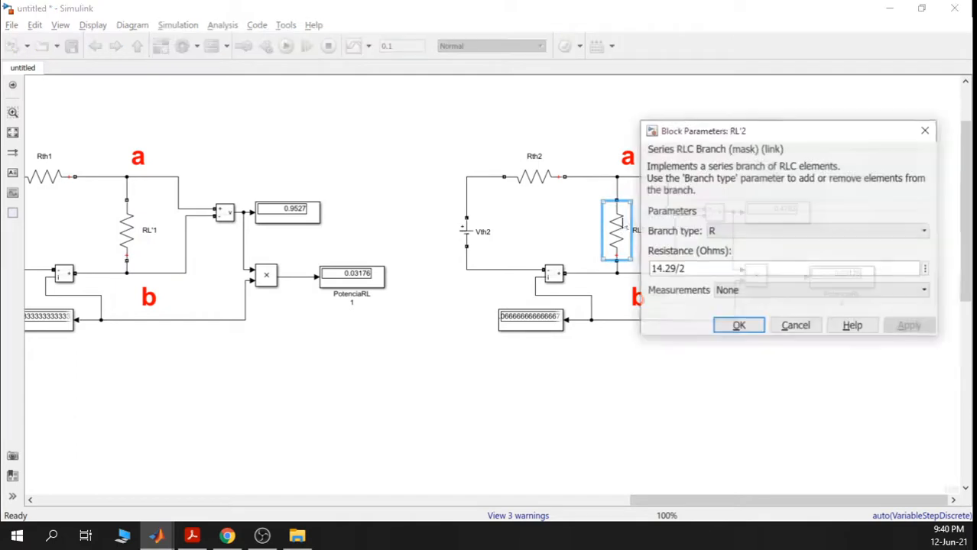
double_click(667, 269)
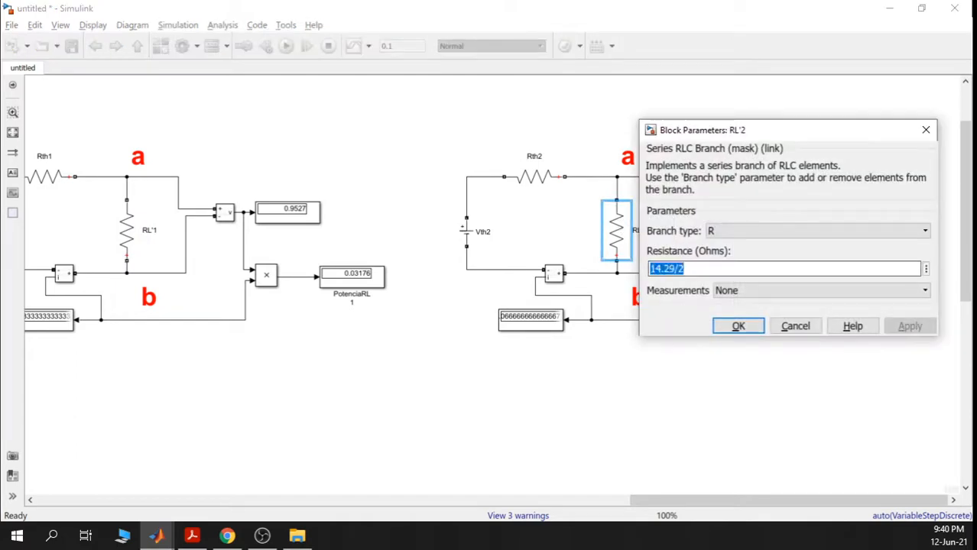
left_click(738, 326)
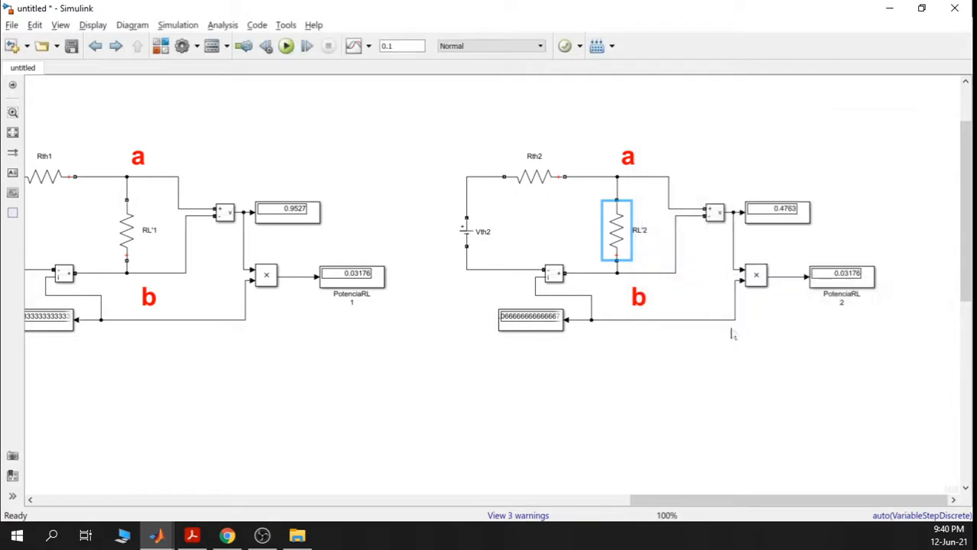
- Frame all three Thevenin circuits and bring the lab handout forward
scroll(576, 382, "down", 3)
left_click_drag(527, 390, 601, 362)
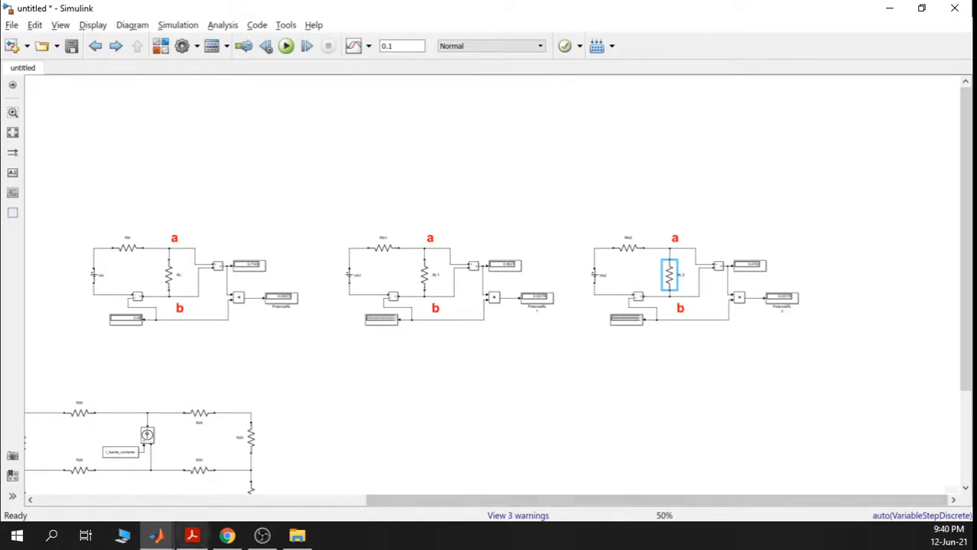
left_click(192, 536)
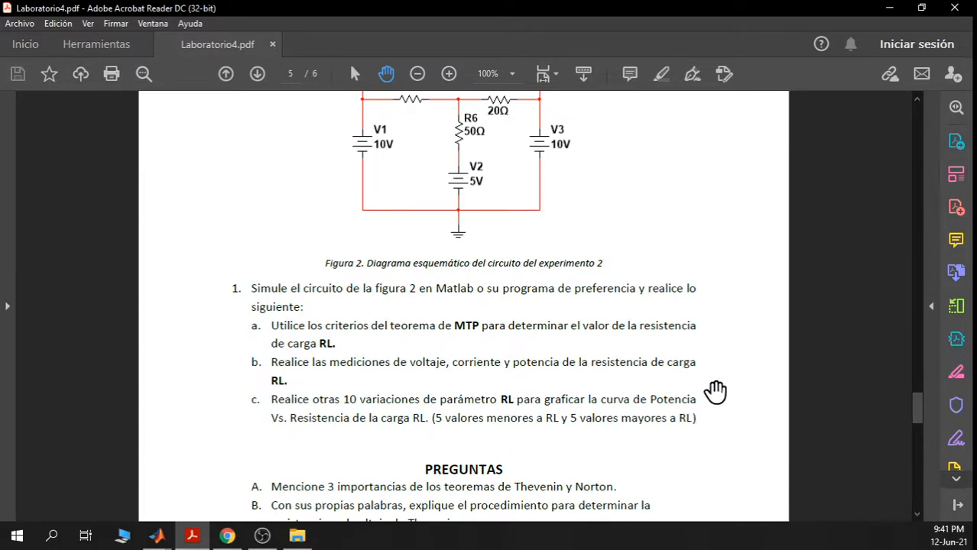
- Minimize the handout again to return to the Simulink model
left_click(889, 8)
scroll(690, 293, "up", 5)
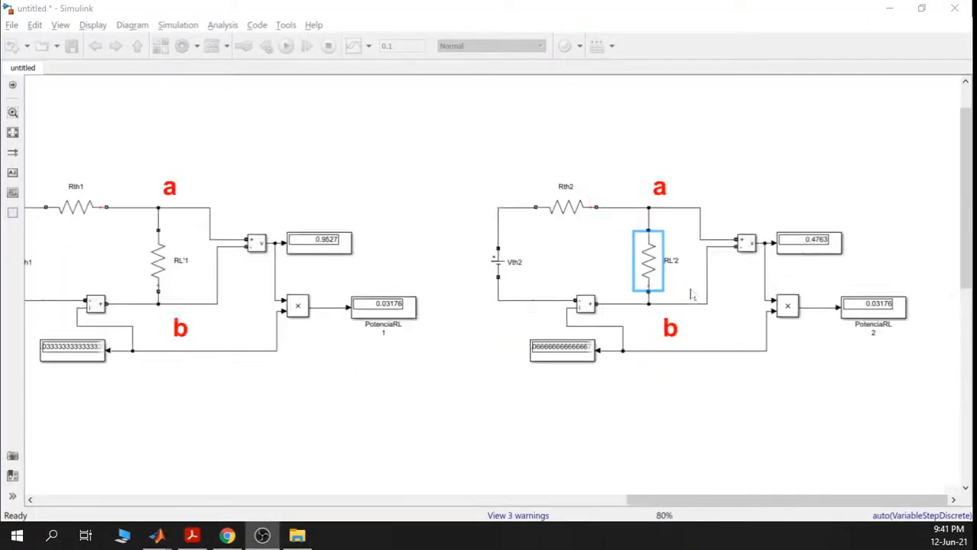
- Compare the PotenciaRL 1 and PotenciaRL 2 power readings across the circuits
left_click(685, 271)
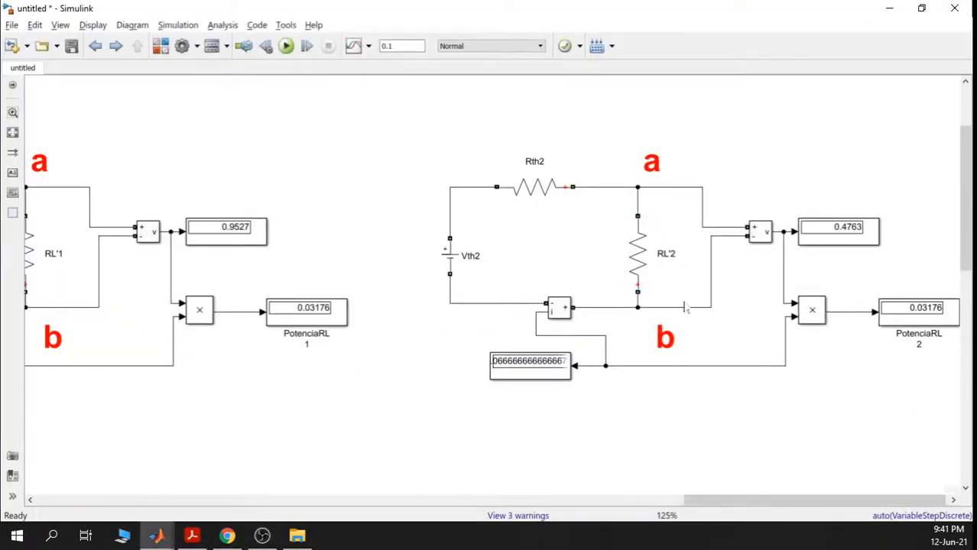
scroll(685, 308, "down", 3)
left_click(834, 306)
left_click(447, 307)
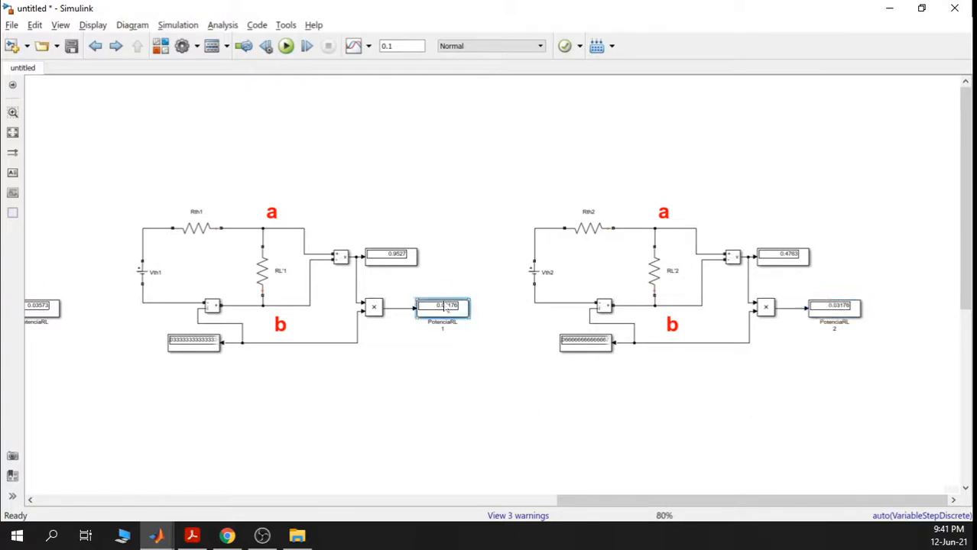
left_click(826, 306)
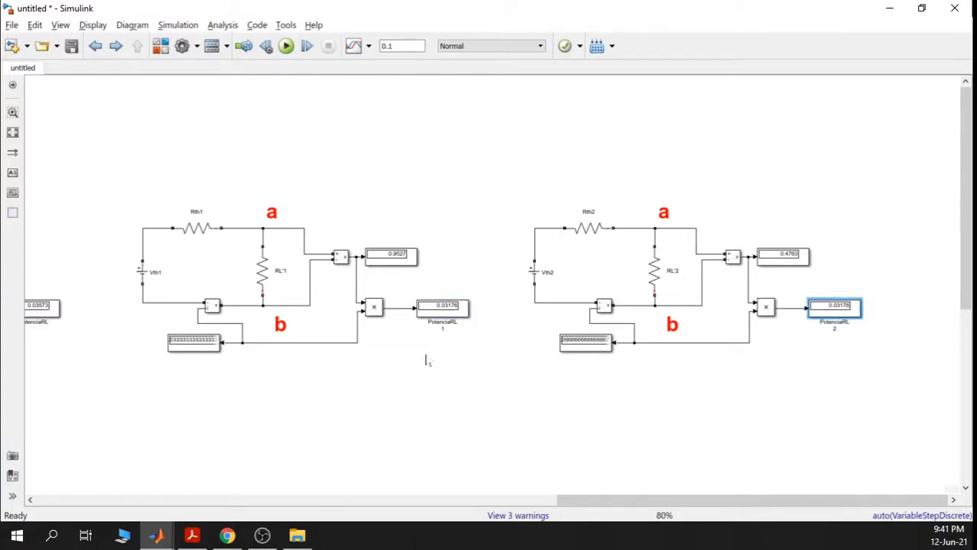
- Zoom out to 40% and open quick insert on the empty canvas above the model
scroll(428, 361, "down", 2)
scroll(428, 361, "down", 3)
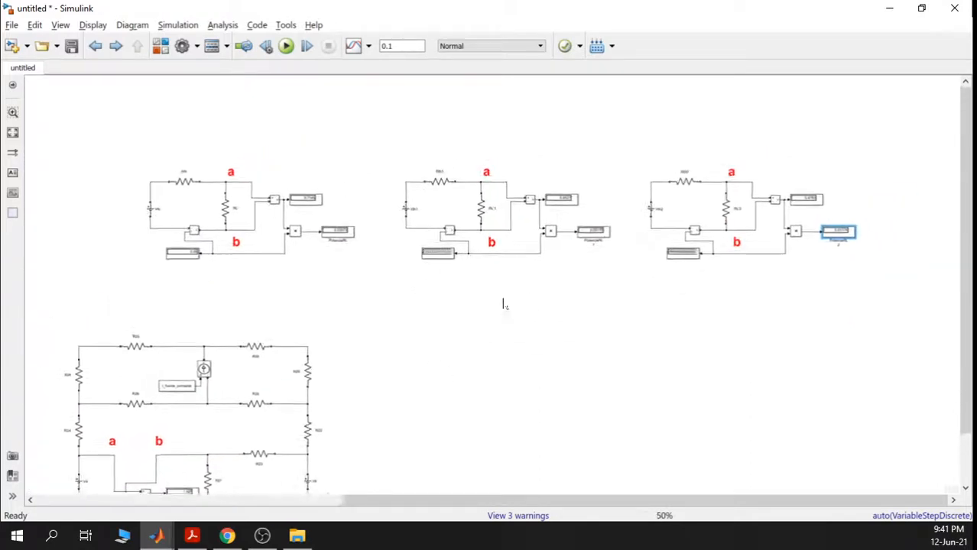
left_click_drag(481, 318, 643, 335)
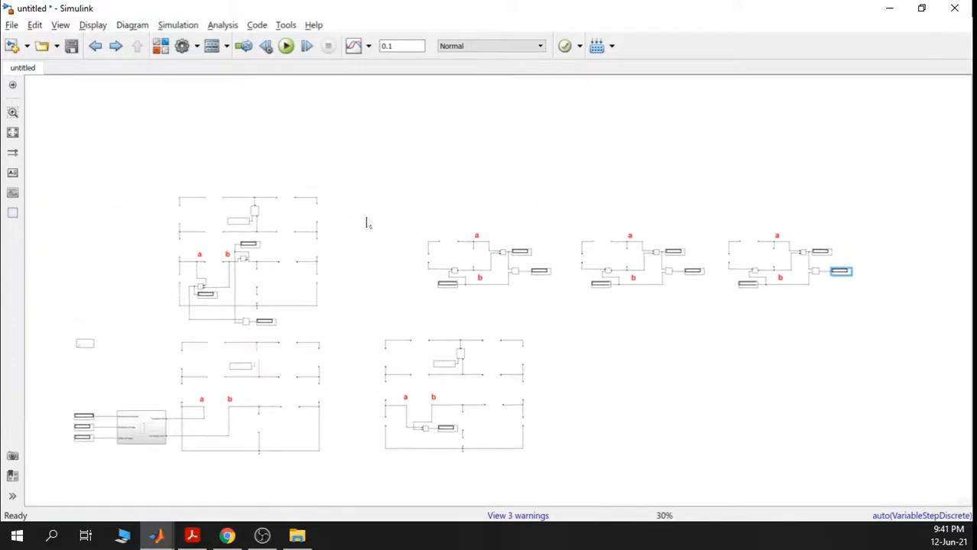
scroll(414, 208, "up", 1)
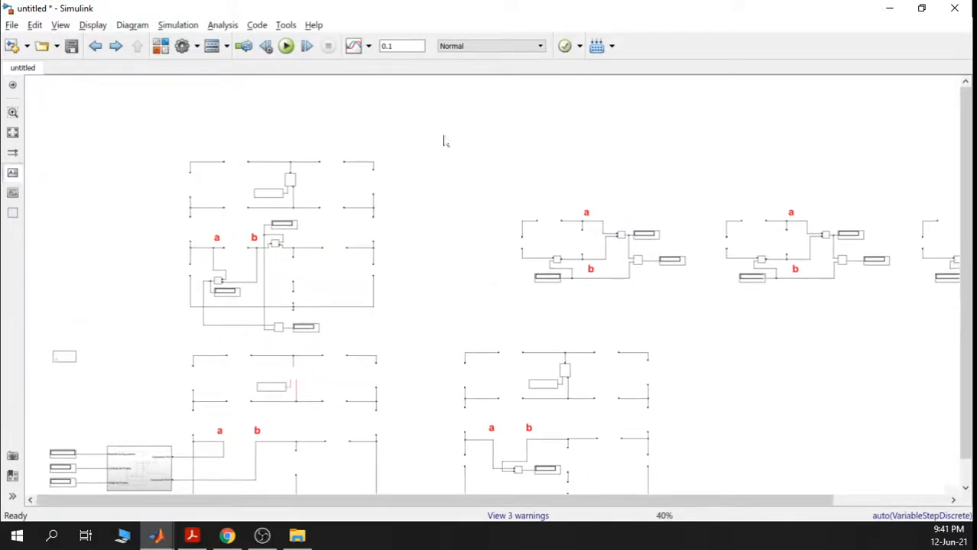
double_click(333, 119)
- Place an empty text annotation on the canvas above the original circuit
left_click(419, 128)
double_click(334, 120)
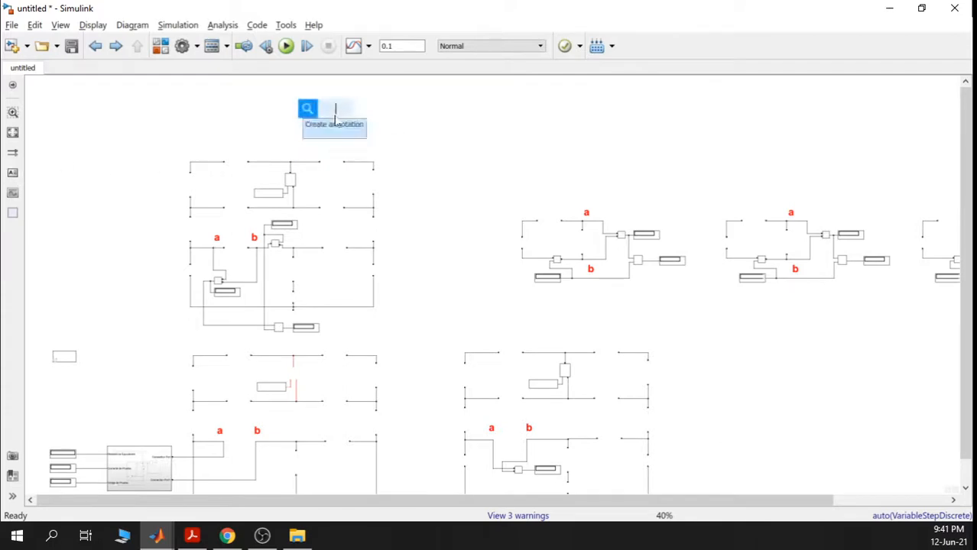
left_click(483, 160)
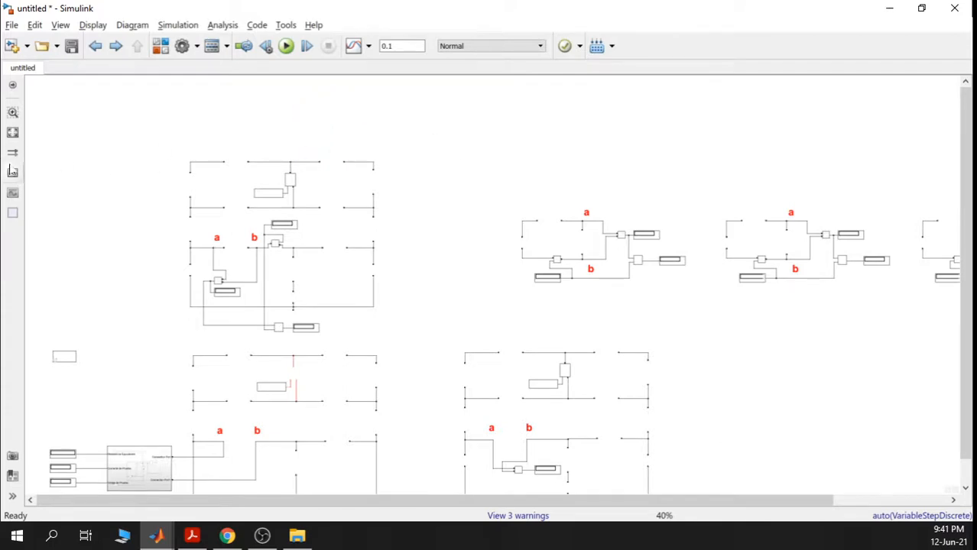
left_click(12, 174)
type("|")
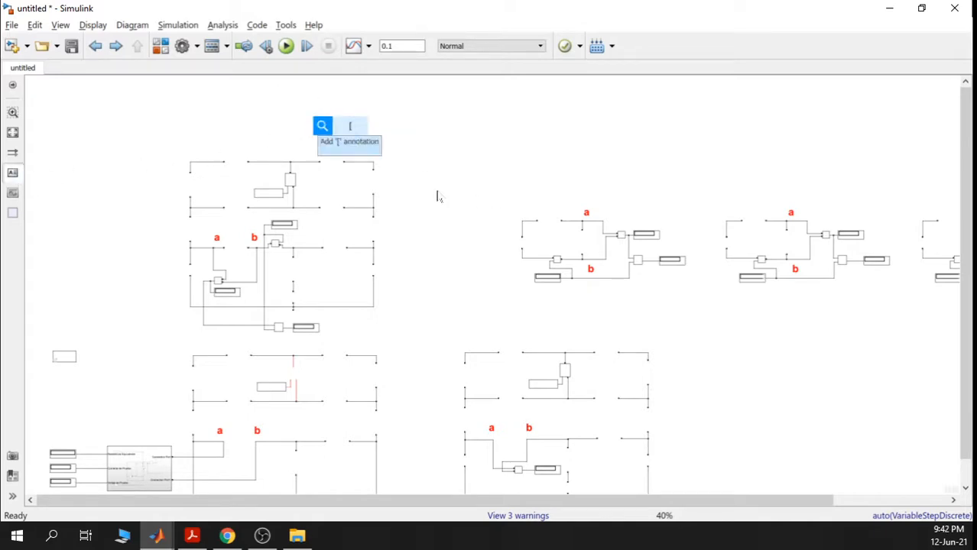
type("pr")
key("BackSpace")
key("BackSpace")
key("BackSpace")
type("Pr")
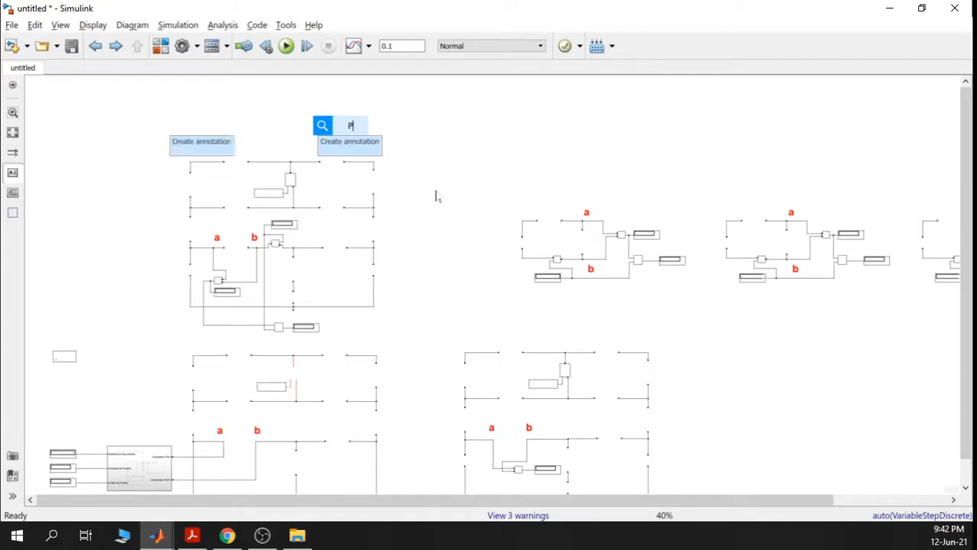
key("BackSpace")
key("BackSpace")
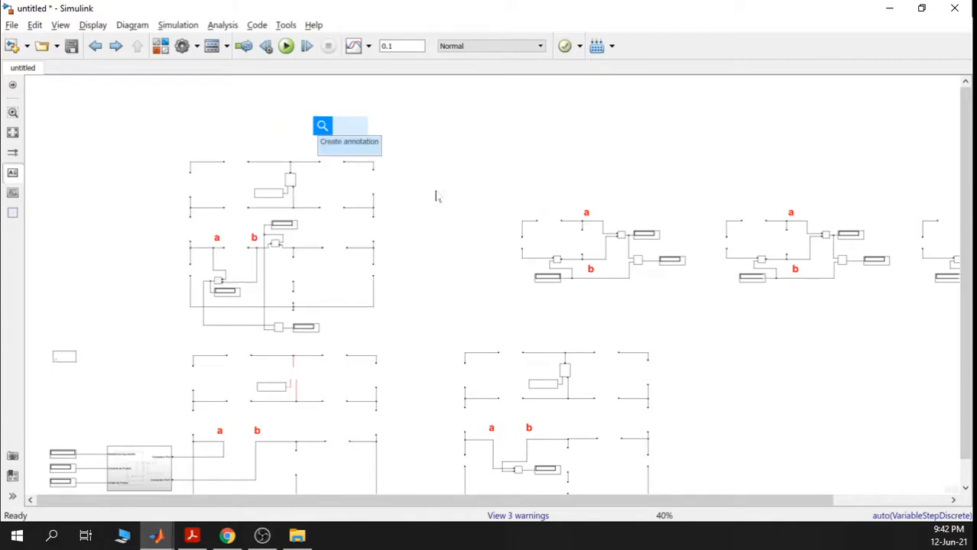
left_click(369, 152)
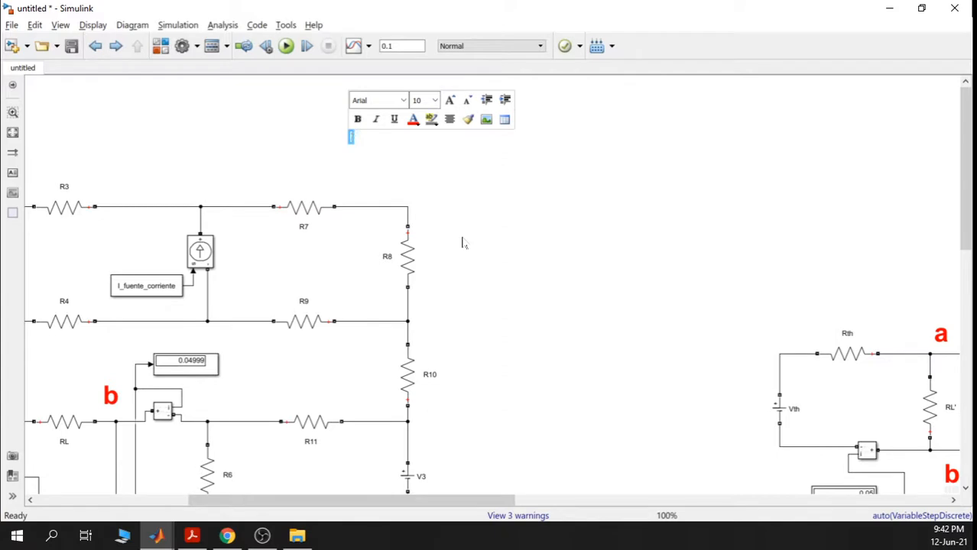
- Type 'PRÁCTICA 4 - EXPERIMENTO 2', 'MÁXIMA TRANSFERENCIA DE POTENCIA' and the instructor's name, then select all
type("PRACT")
key("BackSpace")
key("BackSpace")
key("BackSpace")
type("ÁCTICA 4")
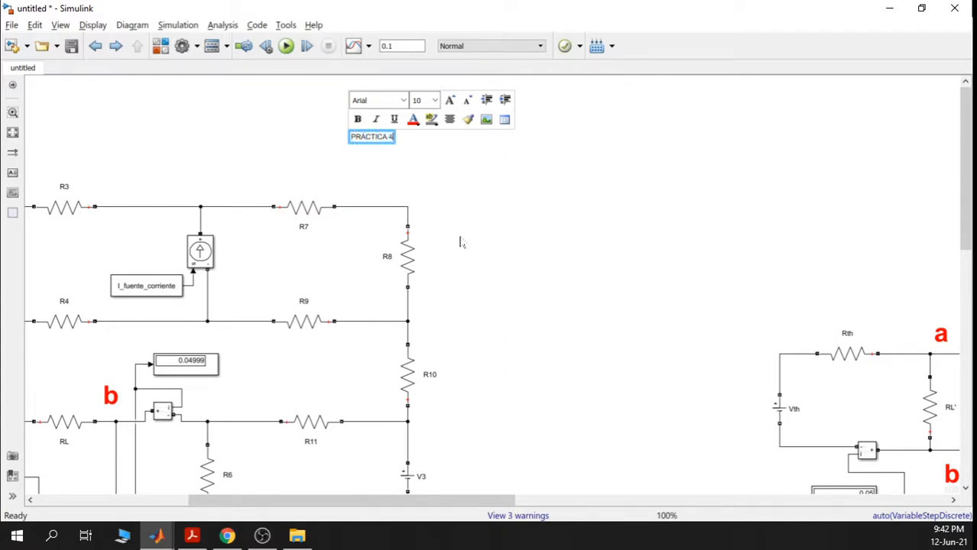
type(" - EXPERIMENTO 2")
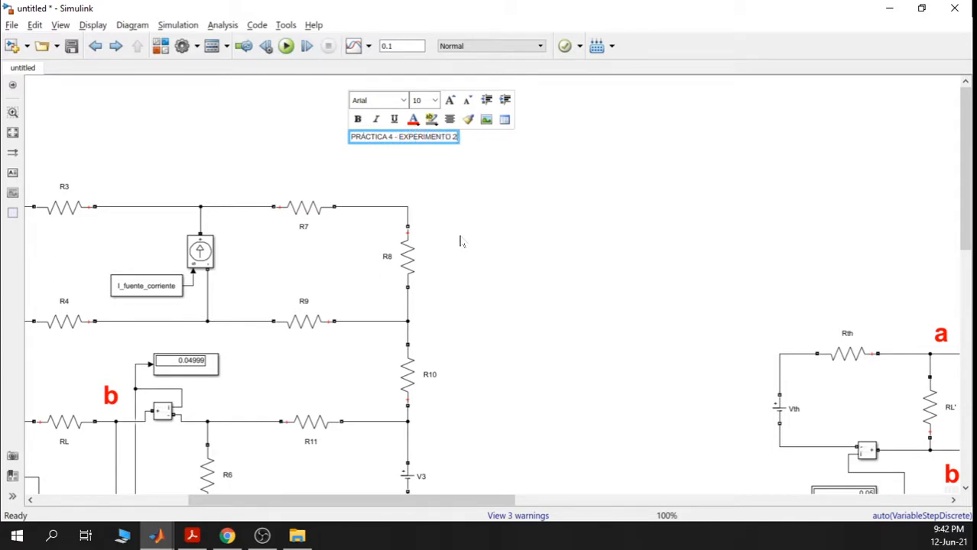
key("Return")
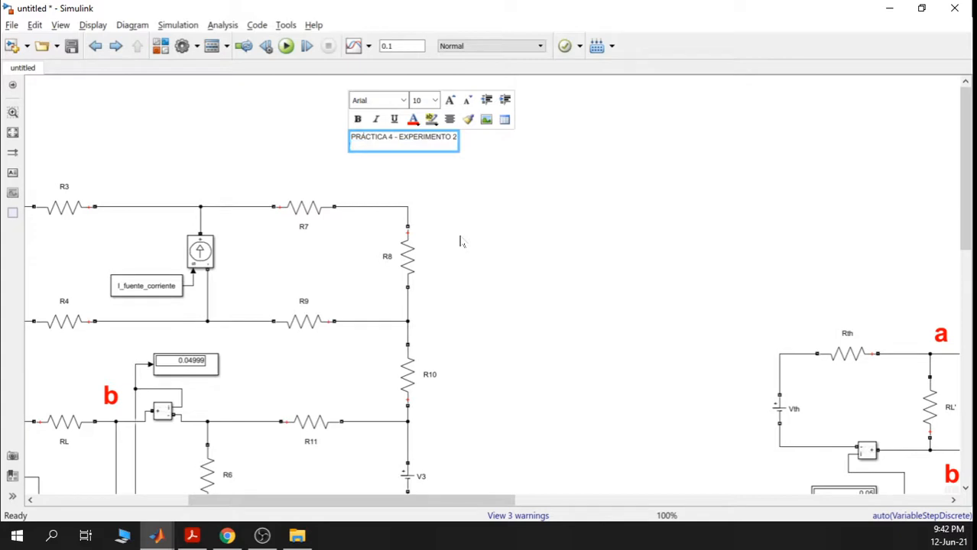
type("MÁXIMA TRANSFERENCIA DE")
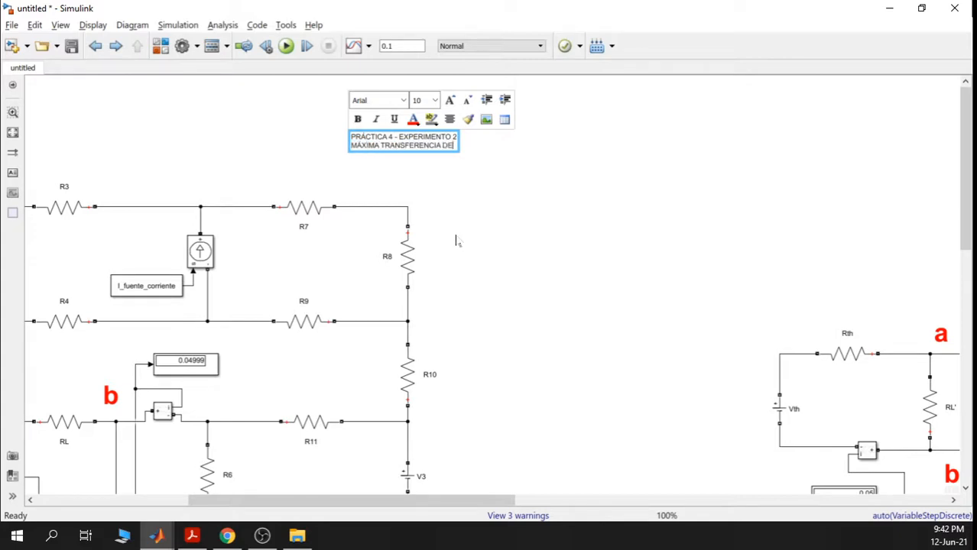
type(" POTENCIA")
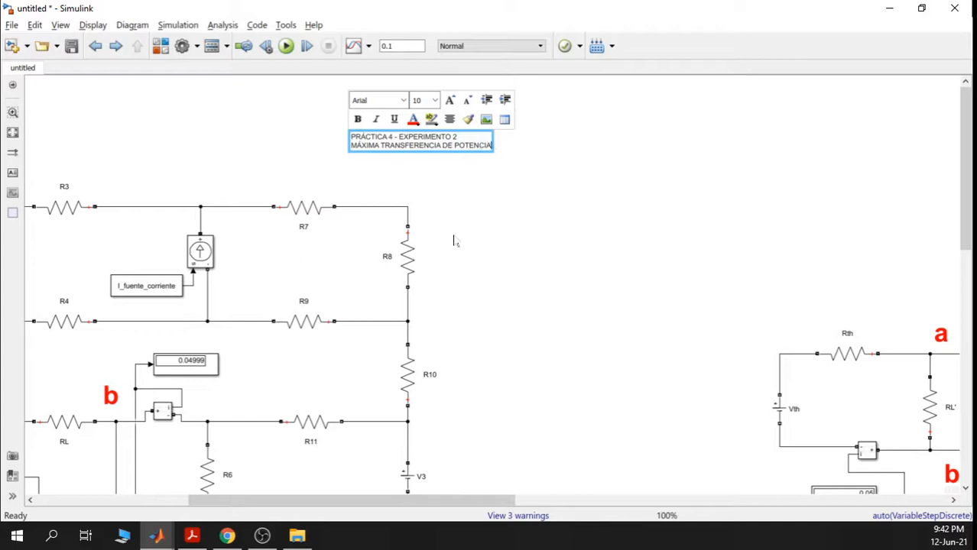
key("Return")
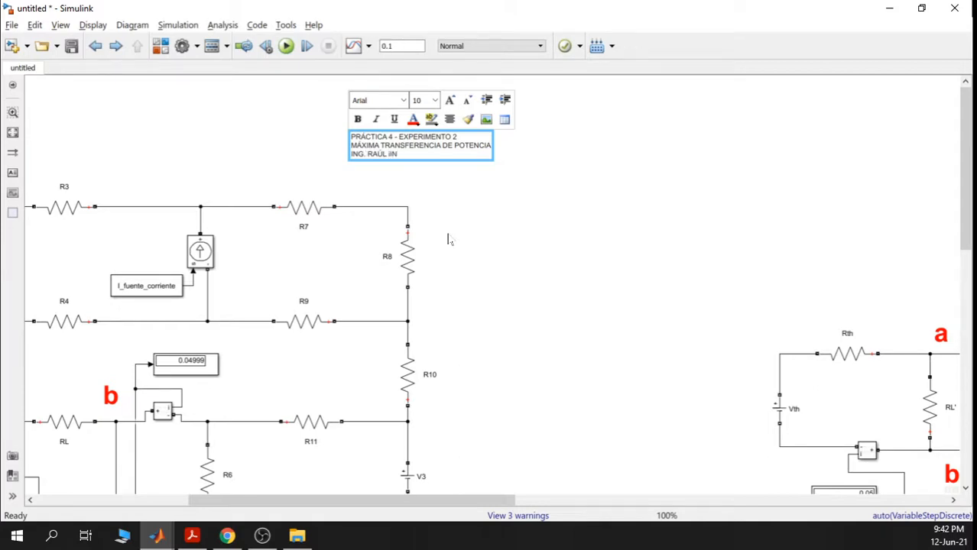
key("ctrl+a")
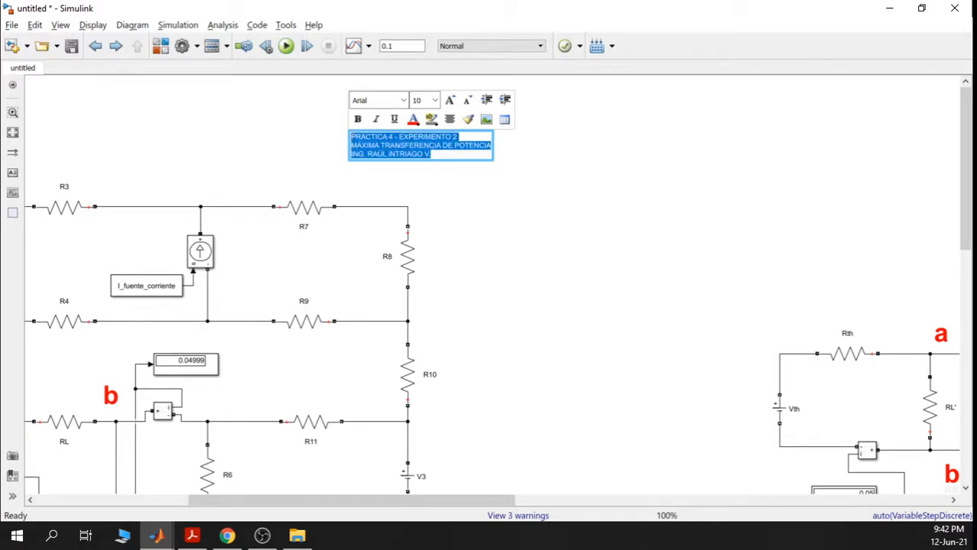
- Make the title text bold, enlarge its font size three steps, and colour it red
left_click(358, 119)
left_click(450, 100)
left_click(450, 100)
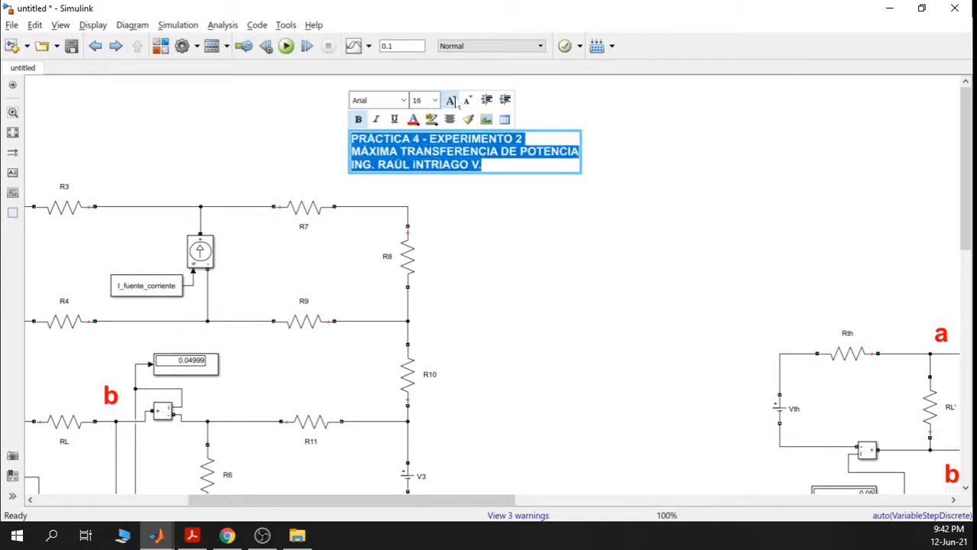
left_click(450, 100)
left_click(413, 119)
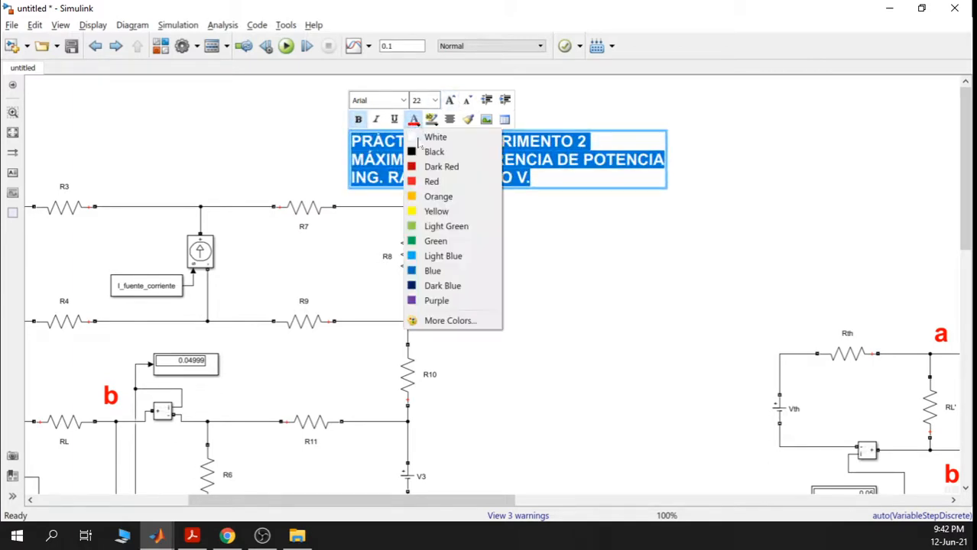
left_click(419, 185)
left_click(527, 236)
- Move the red title annotation above the original circuit
scroll(527, 233, "down", 5)
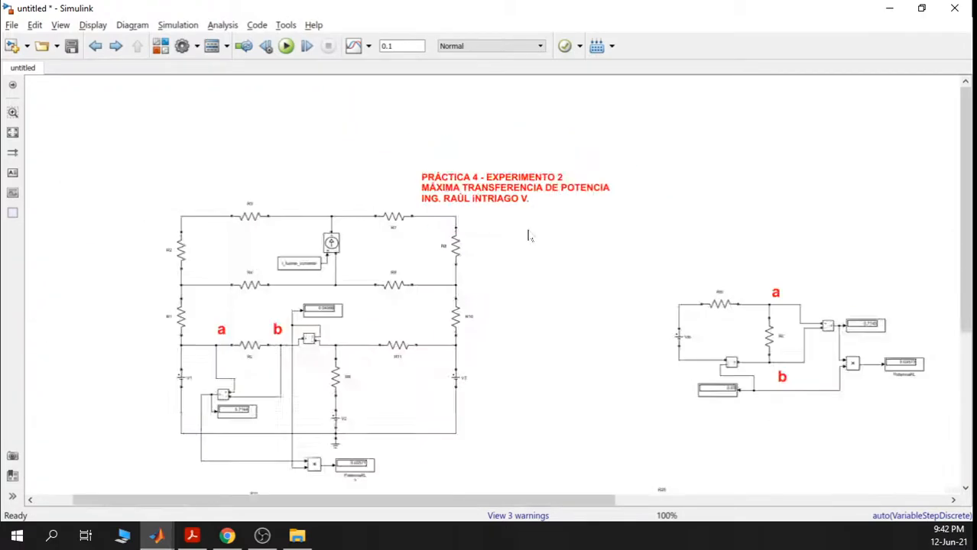
mouse_move(515, 204)
left_mouse_down()
mouse_move(518, 192)
mouse_move(390, 187)
left_mouse_up()
left_click(538, 184)
scroll(540, 184, "down", 3)
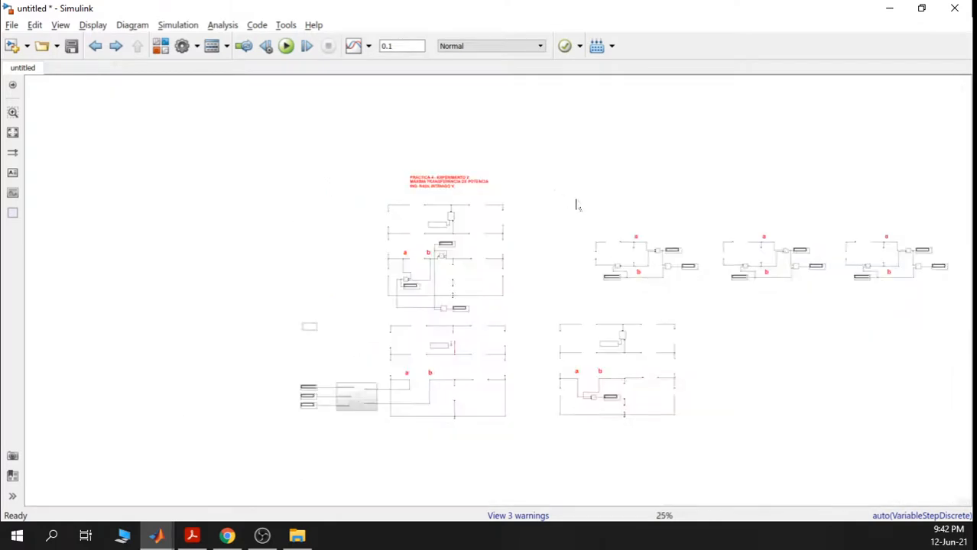
left_click_drag(577, 205, 486, 200)
- Set all of the title text to a 72-point font size
left_click(362, 184)
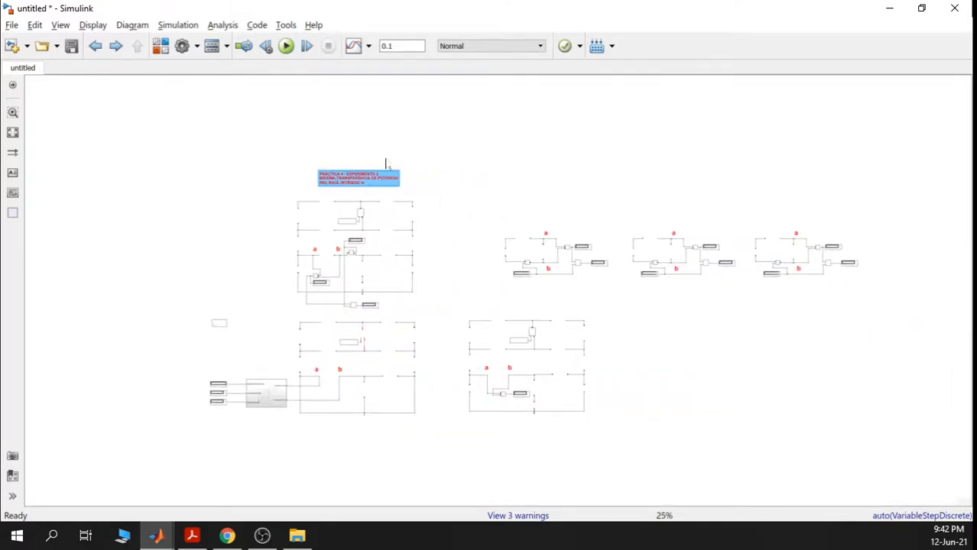
scroll(358, 178, "up", 7)
left_click(358, 178)
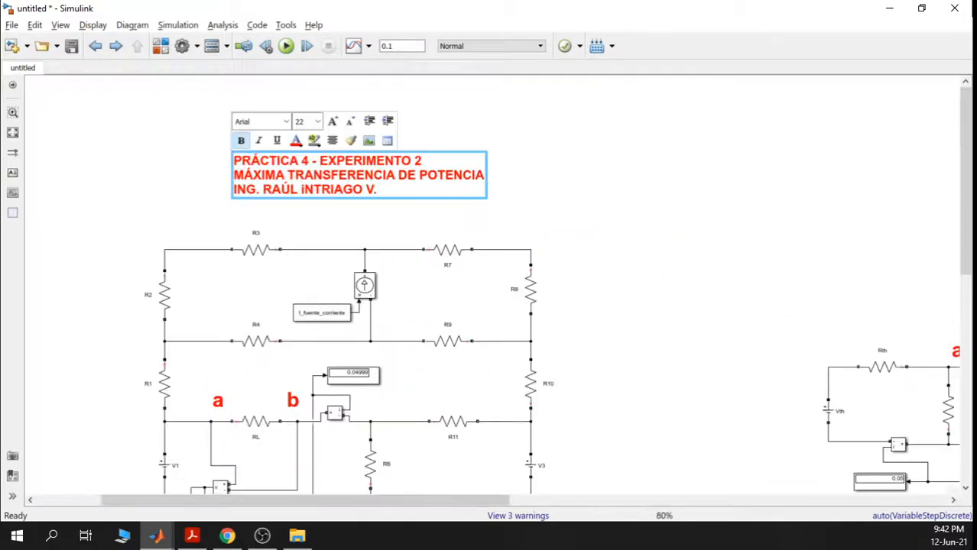
key("ctrl+a")
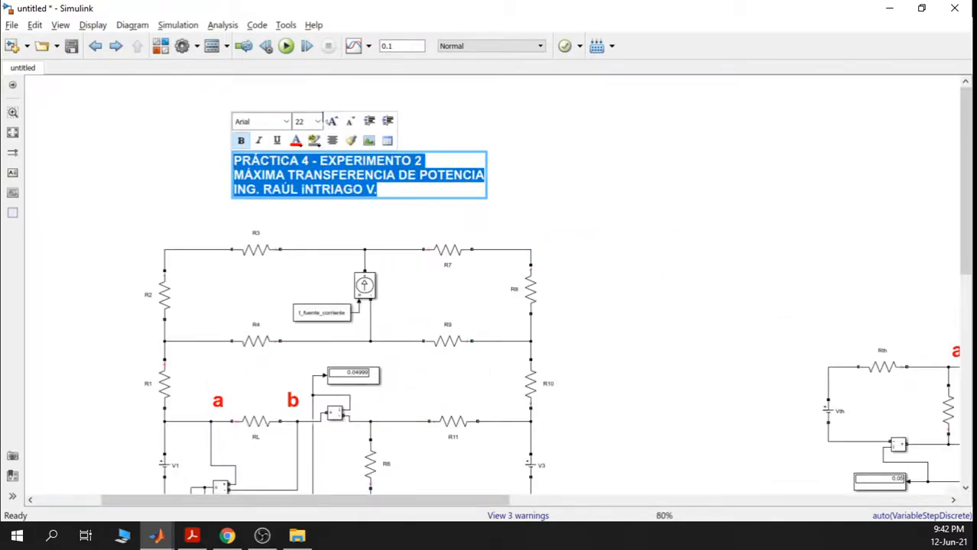
left_click(317, 121)
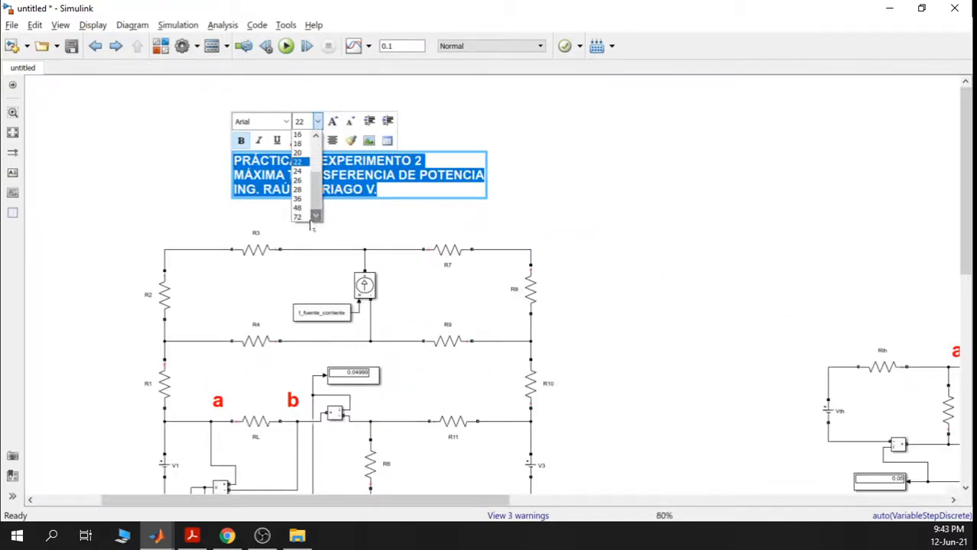
left_click(298, 217)
- Drag the enlarged 72-point title to the top of the diagram, above all the circuits
scroll(562, 258, "down", 5)
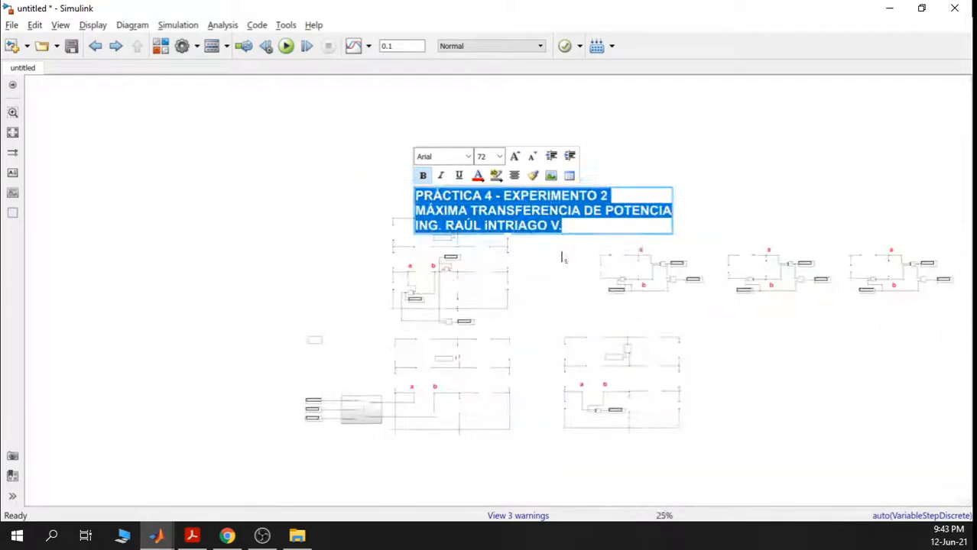
left_click(560, 257)
scroll(545, 246, "up", 1)
mouse_move(550, 199)
left_mouse_down()
mouse_move(550, 151)
mouse_move(535, 162)
left_mouse_up()
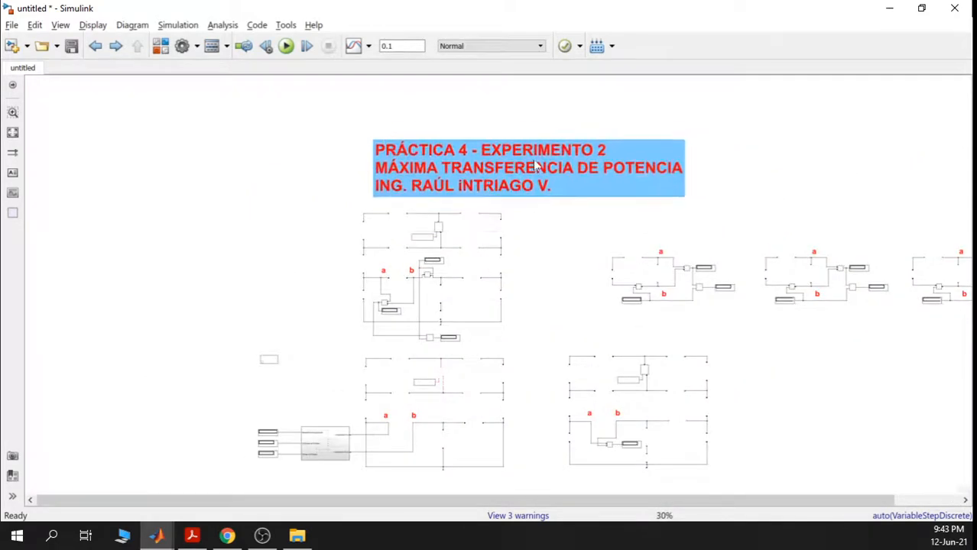
scroll(465, 198, "up", 1)
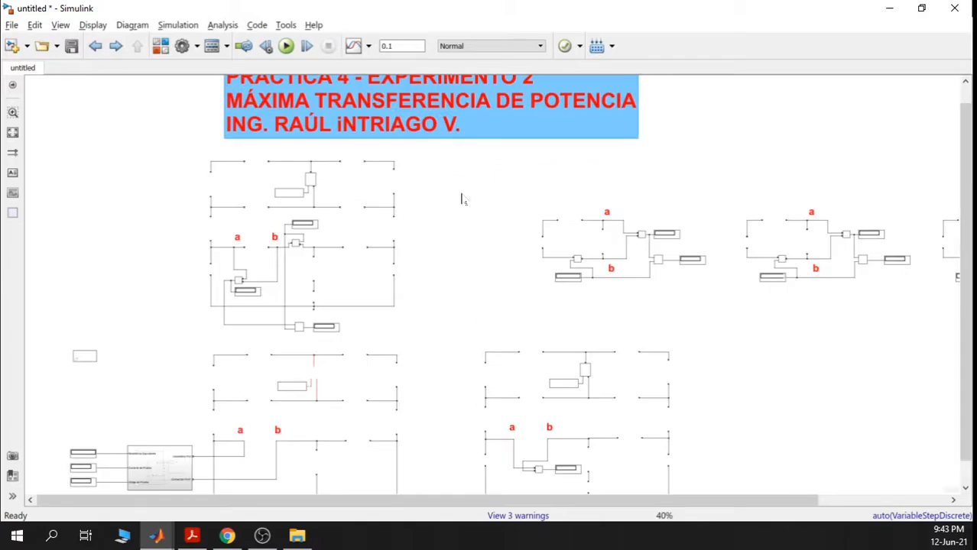
scroll(465, 198, "down", 1)
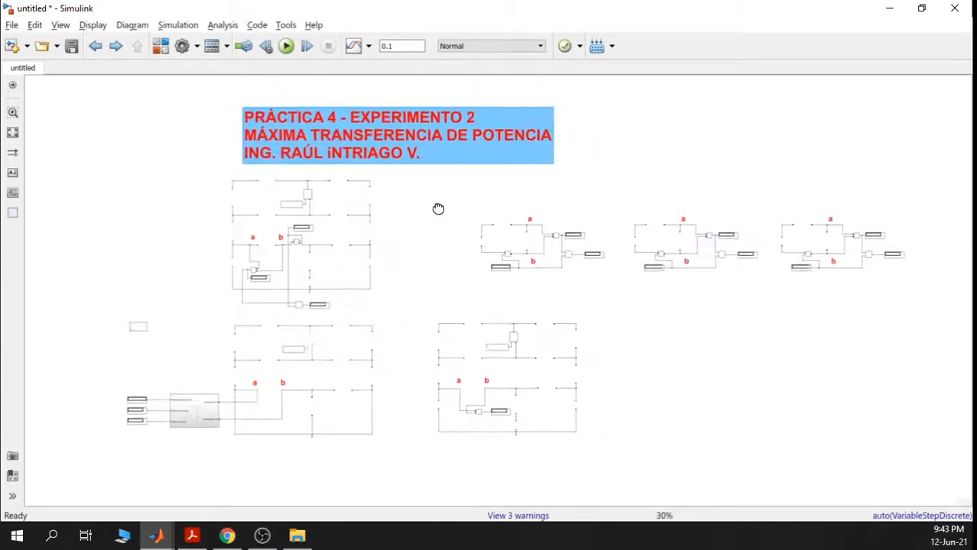
left_click(689, 116)
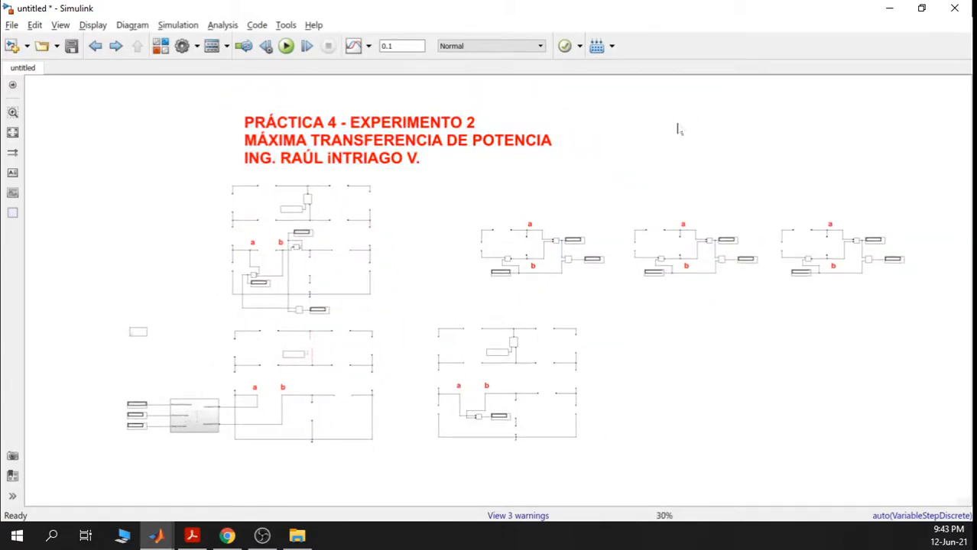
scroll(677, 130, "up", 1)
scroll(650, 120, "down", 1)
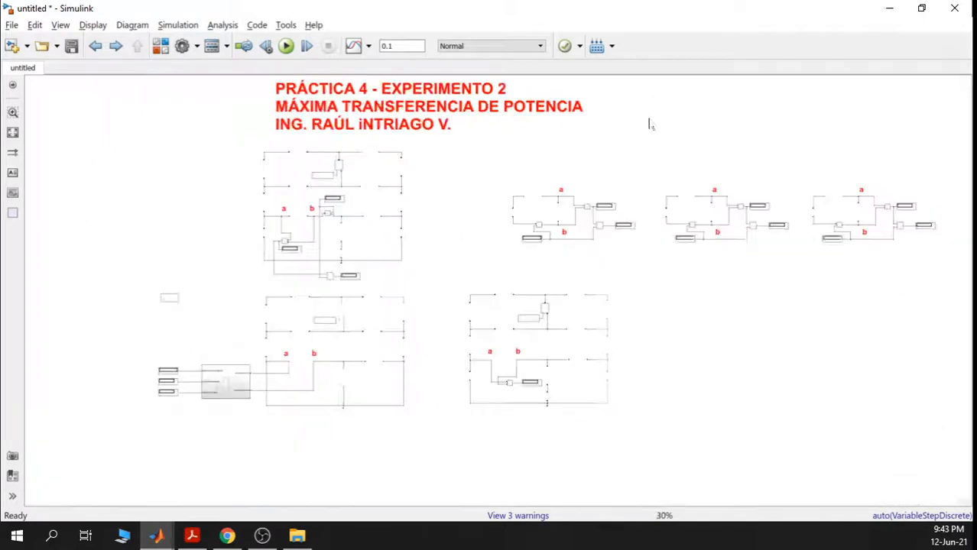
left_click_drag(650, 124, 638, 134)
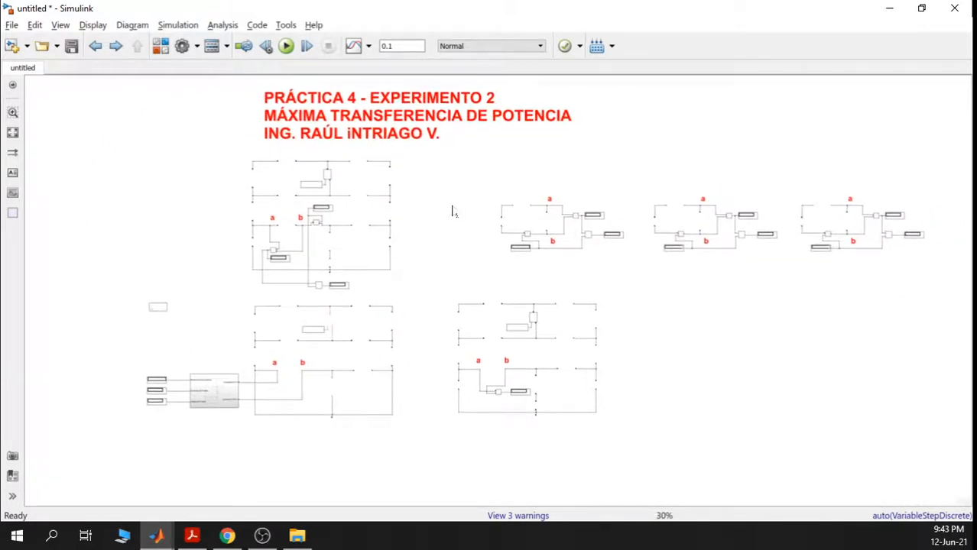